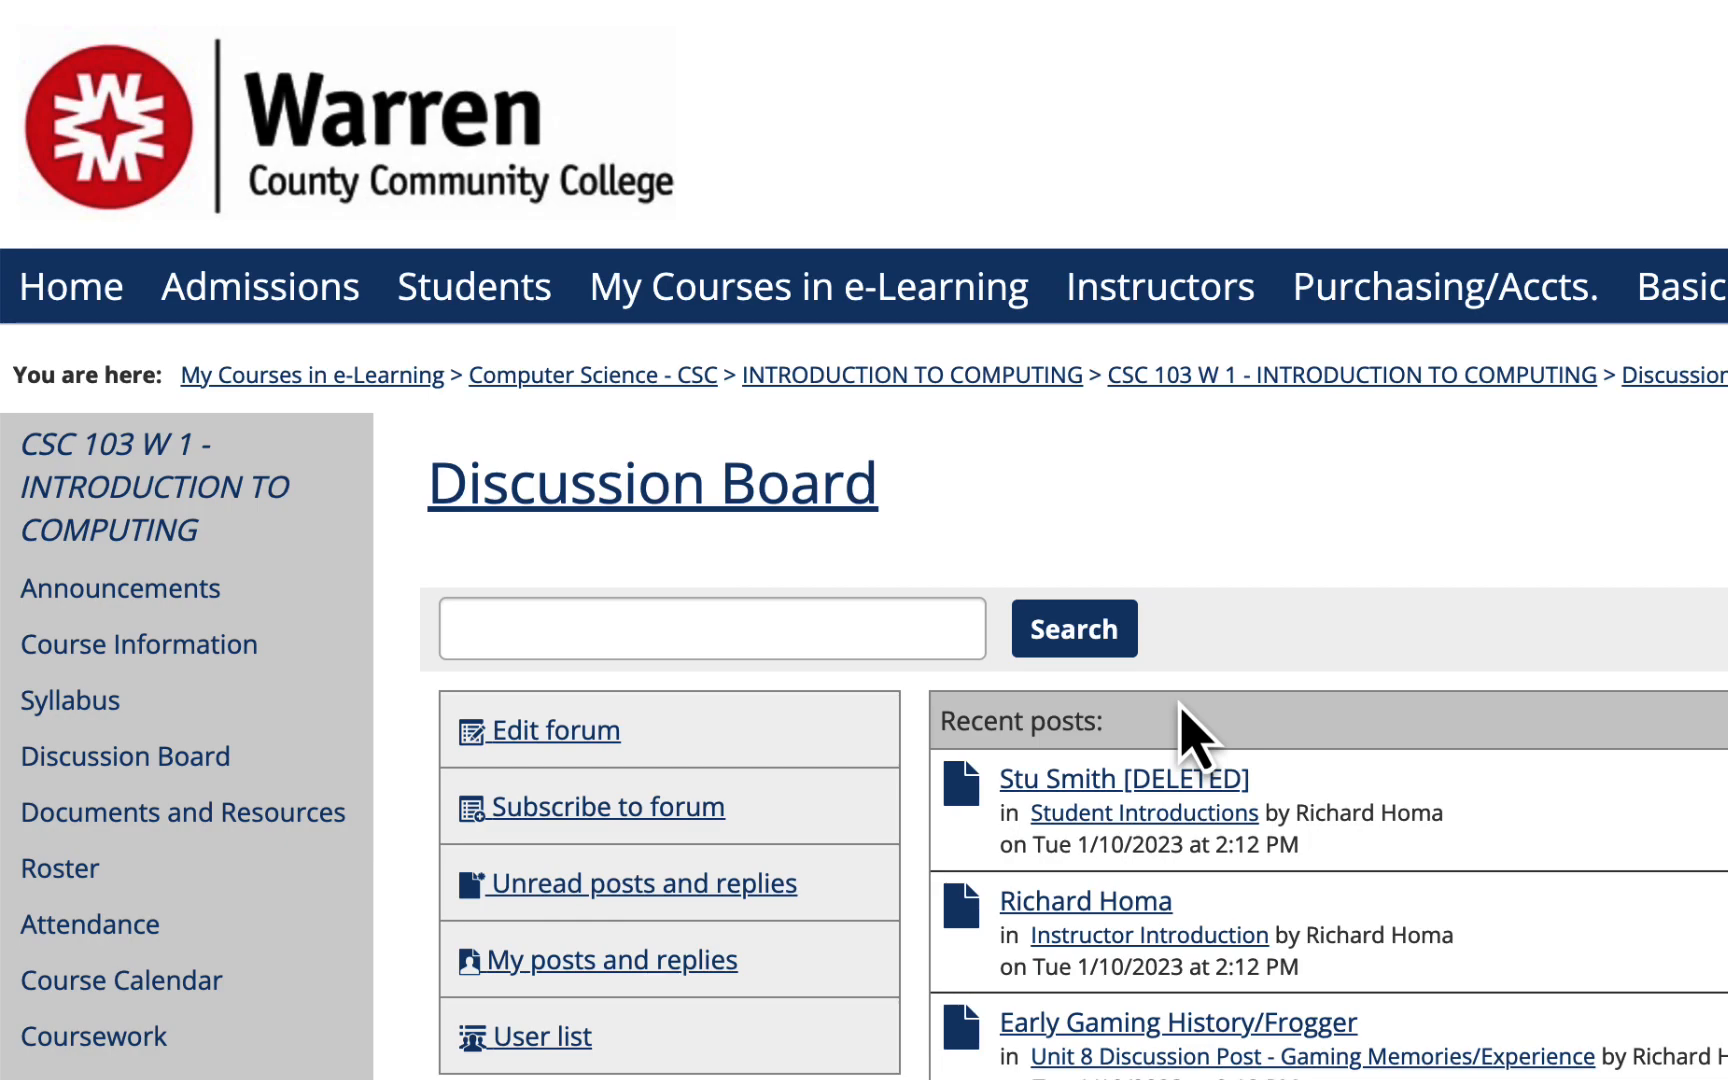
- Open the Student Introductions topic on the discussion board and start a new post in it
scroll(1181, 705, down, 10)
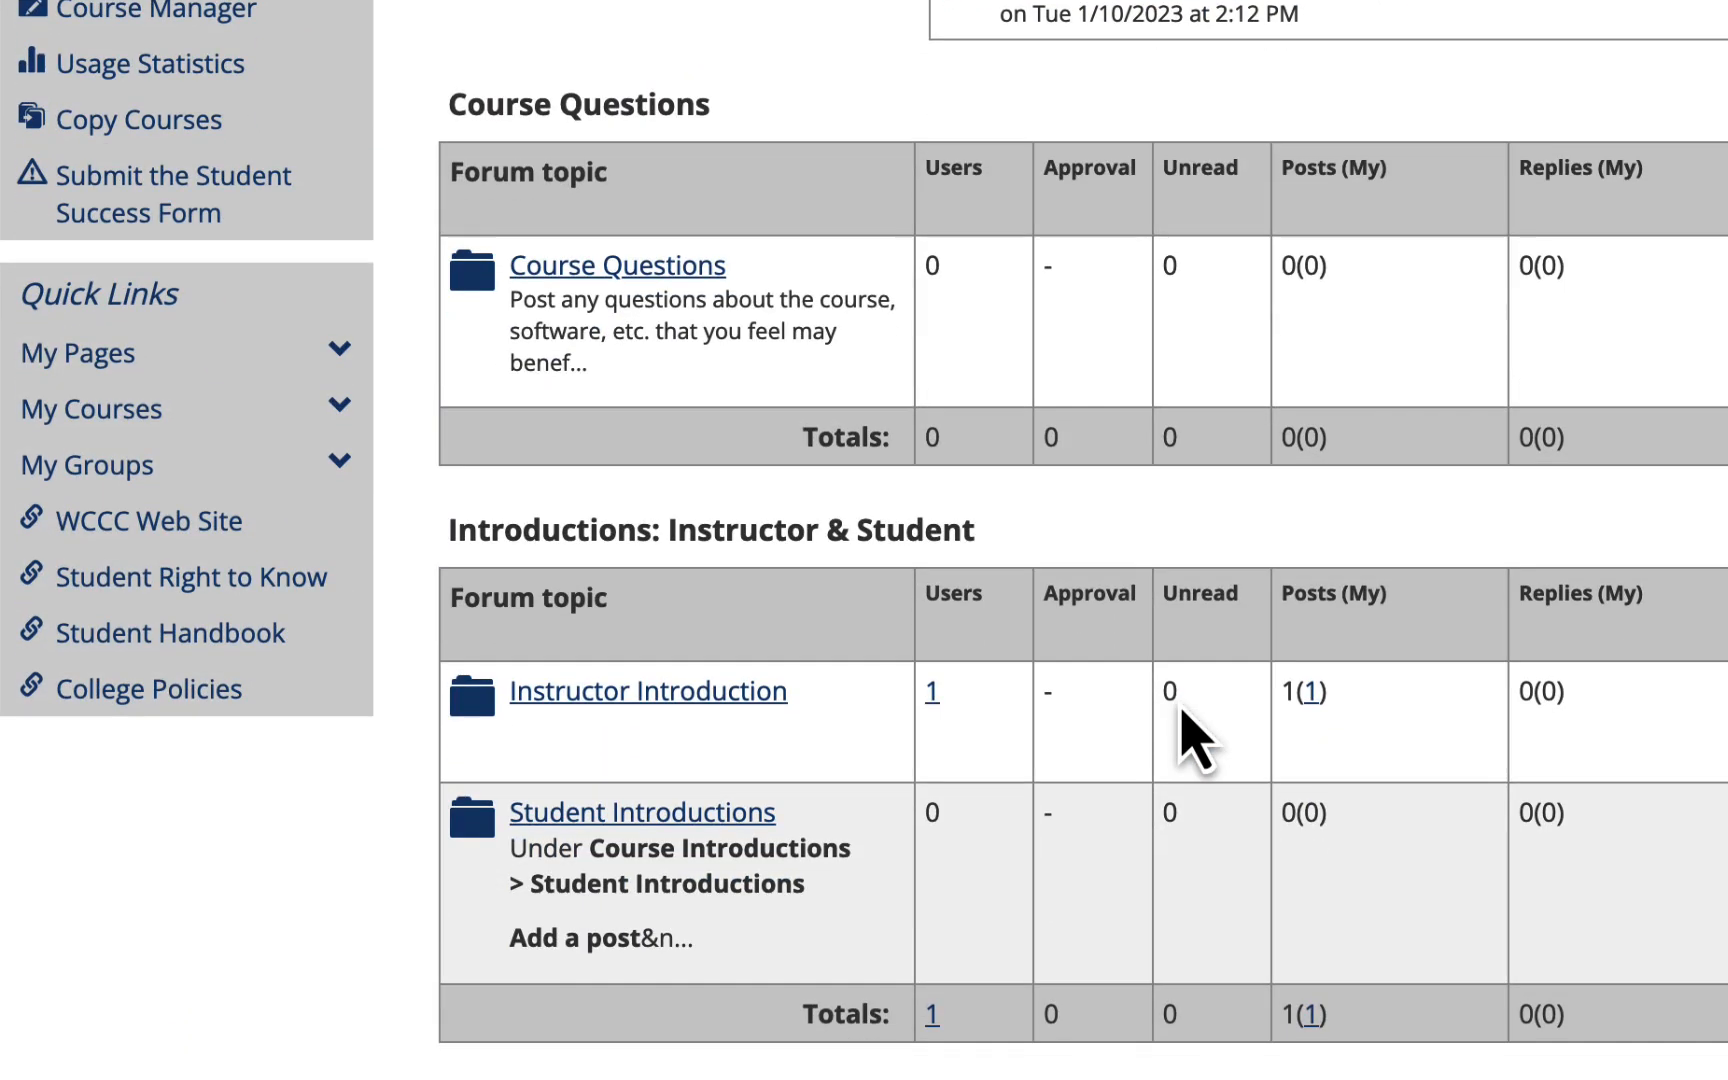
scroll(1182, 708, down, 4)
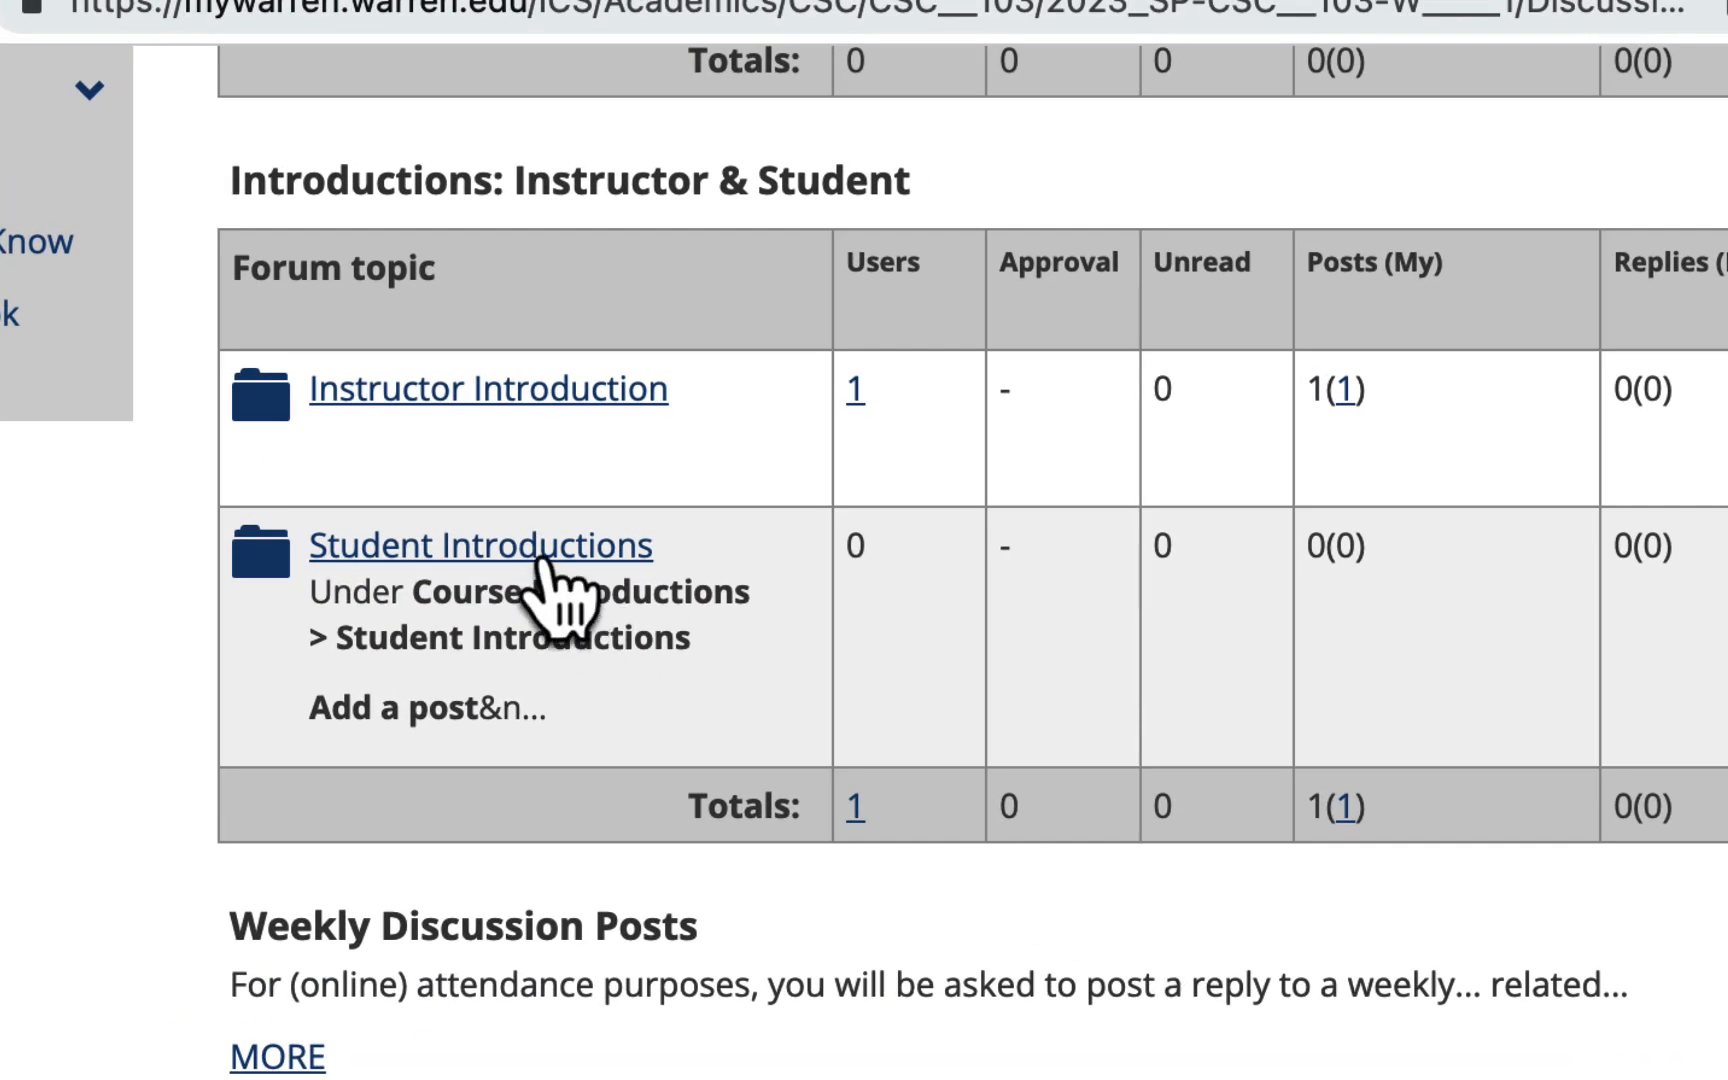
click(541, 562)
scroll(560, 590, down, 10)
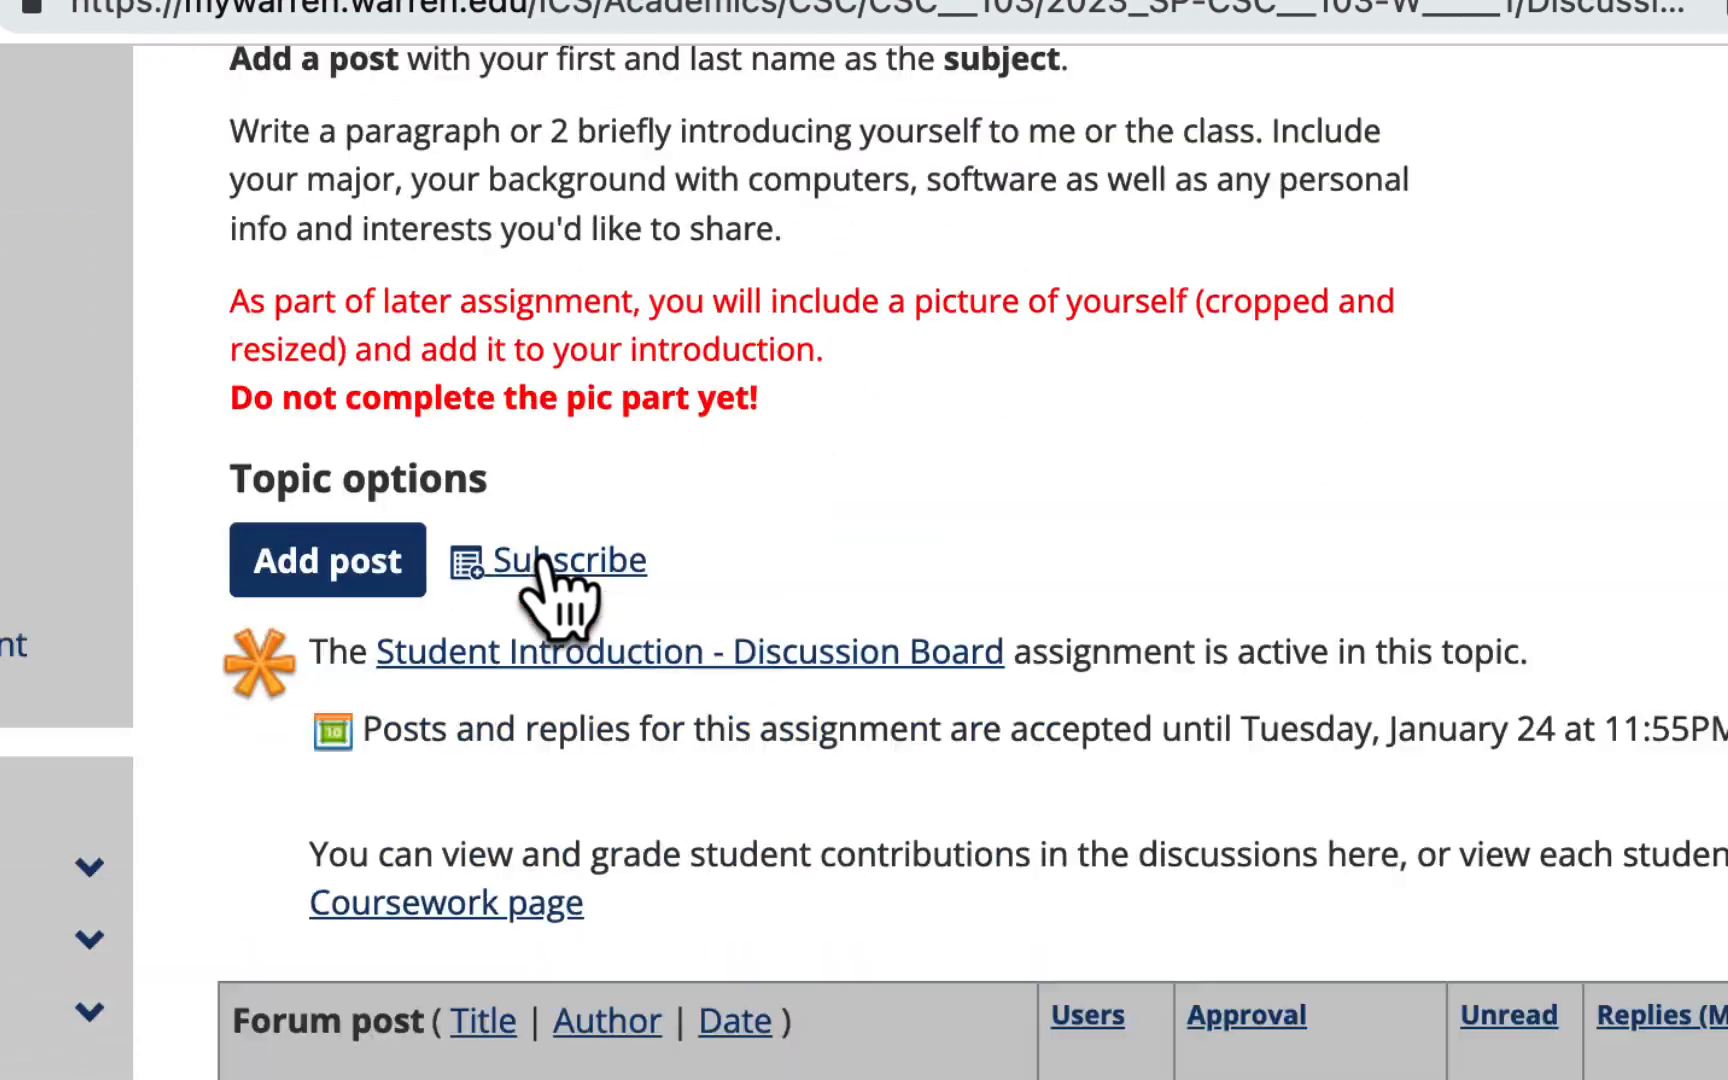
scroll(560, 590, down, 3)
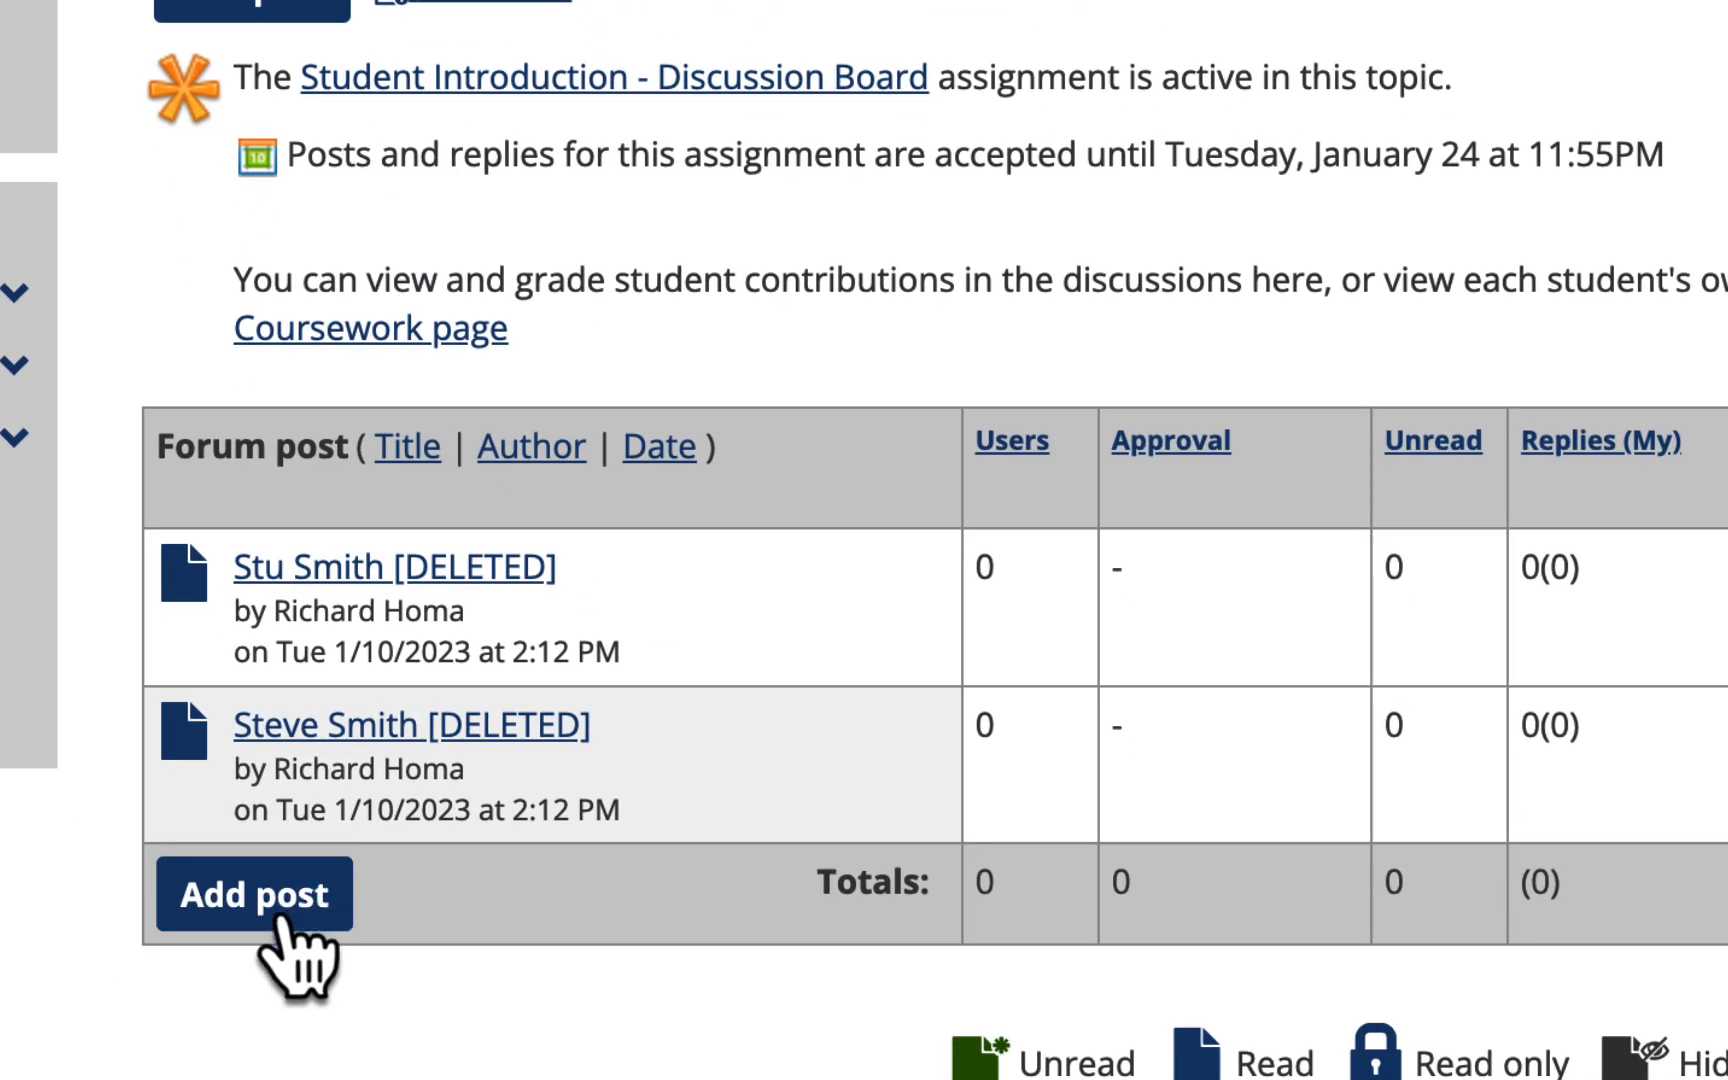
click(285, 922)
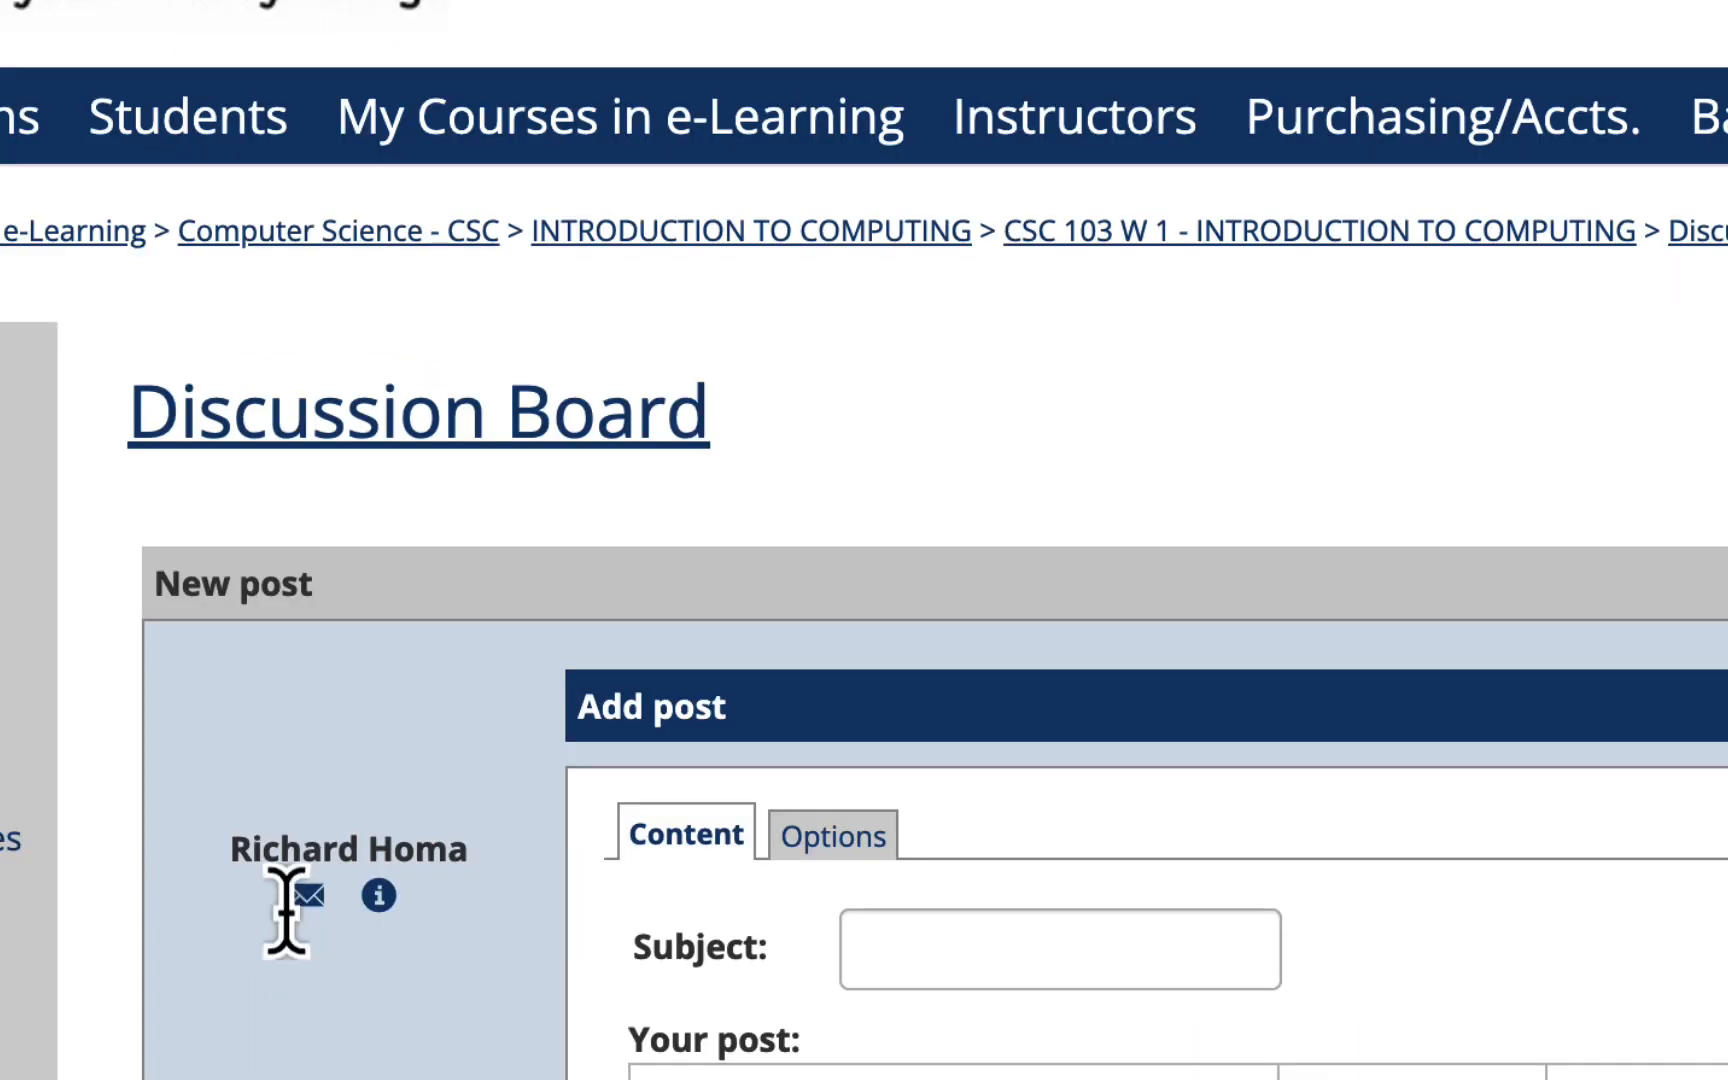
- Enter the student's first and last name as the subject of the new post
scroll(1027, 832, down, 3)
click(959, 680)
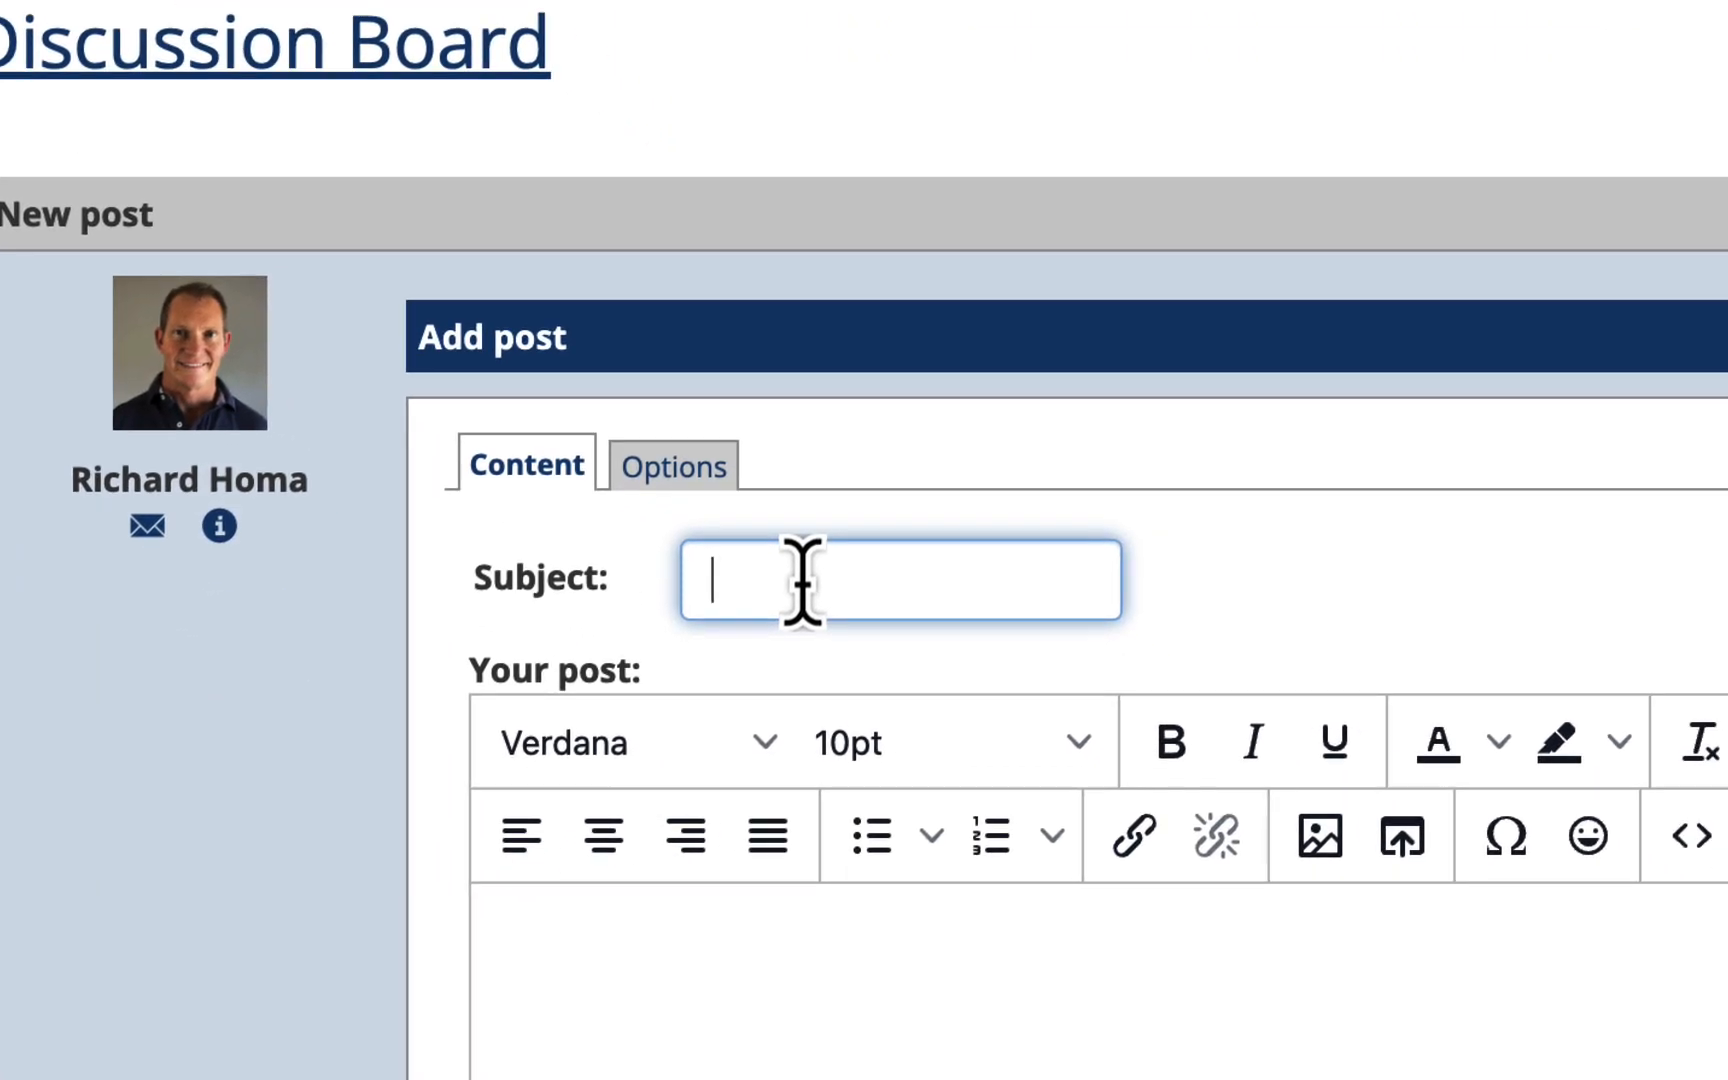
text(Steve)
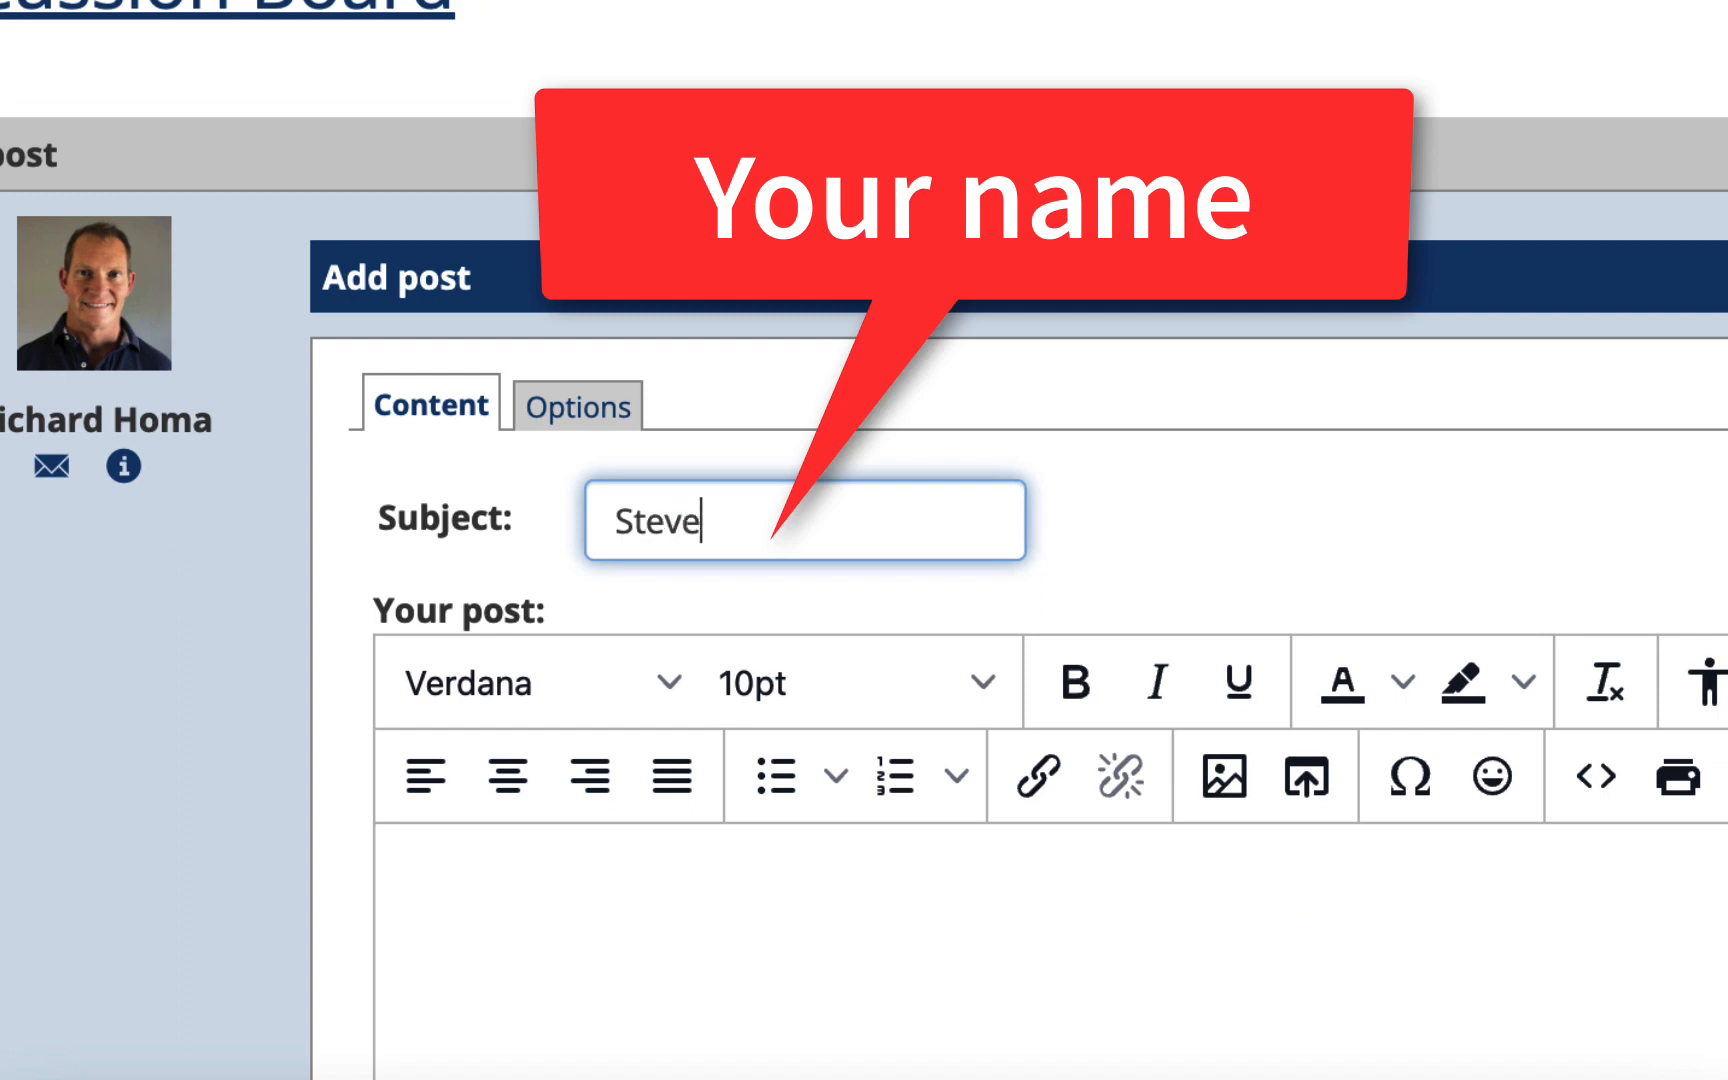
text( Smith)
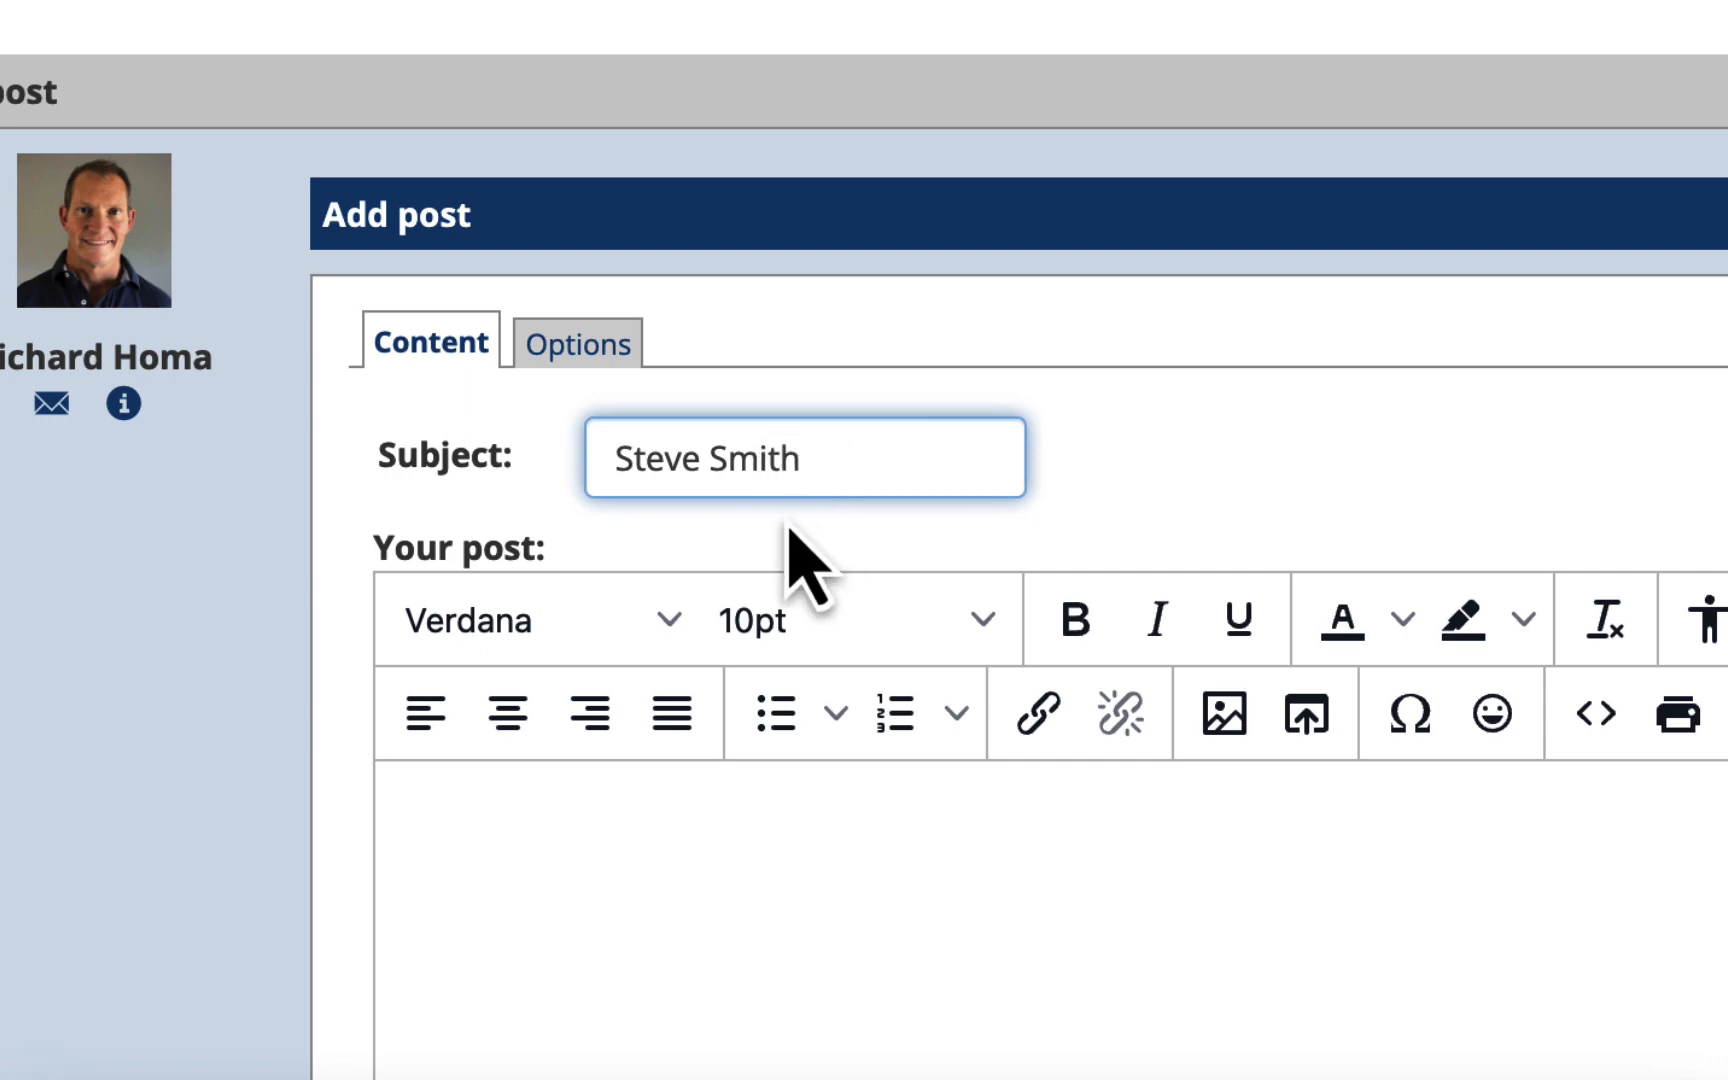
- Write "I like horses and frolicking the rain and other stuff." as the body of the post
scroll(798, 555, down, 3)
click(772, 551)
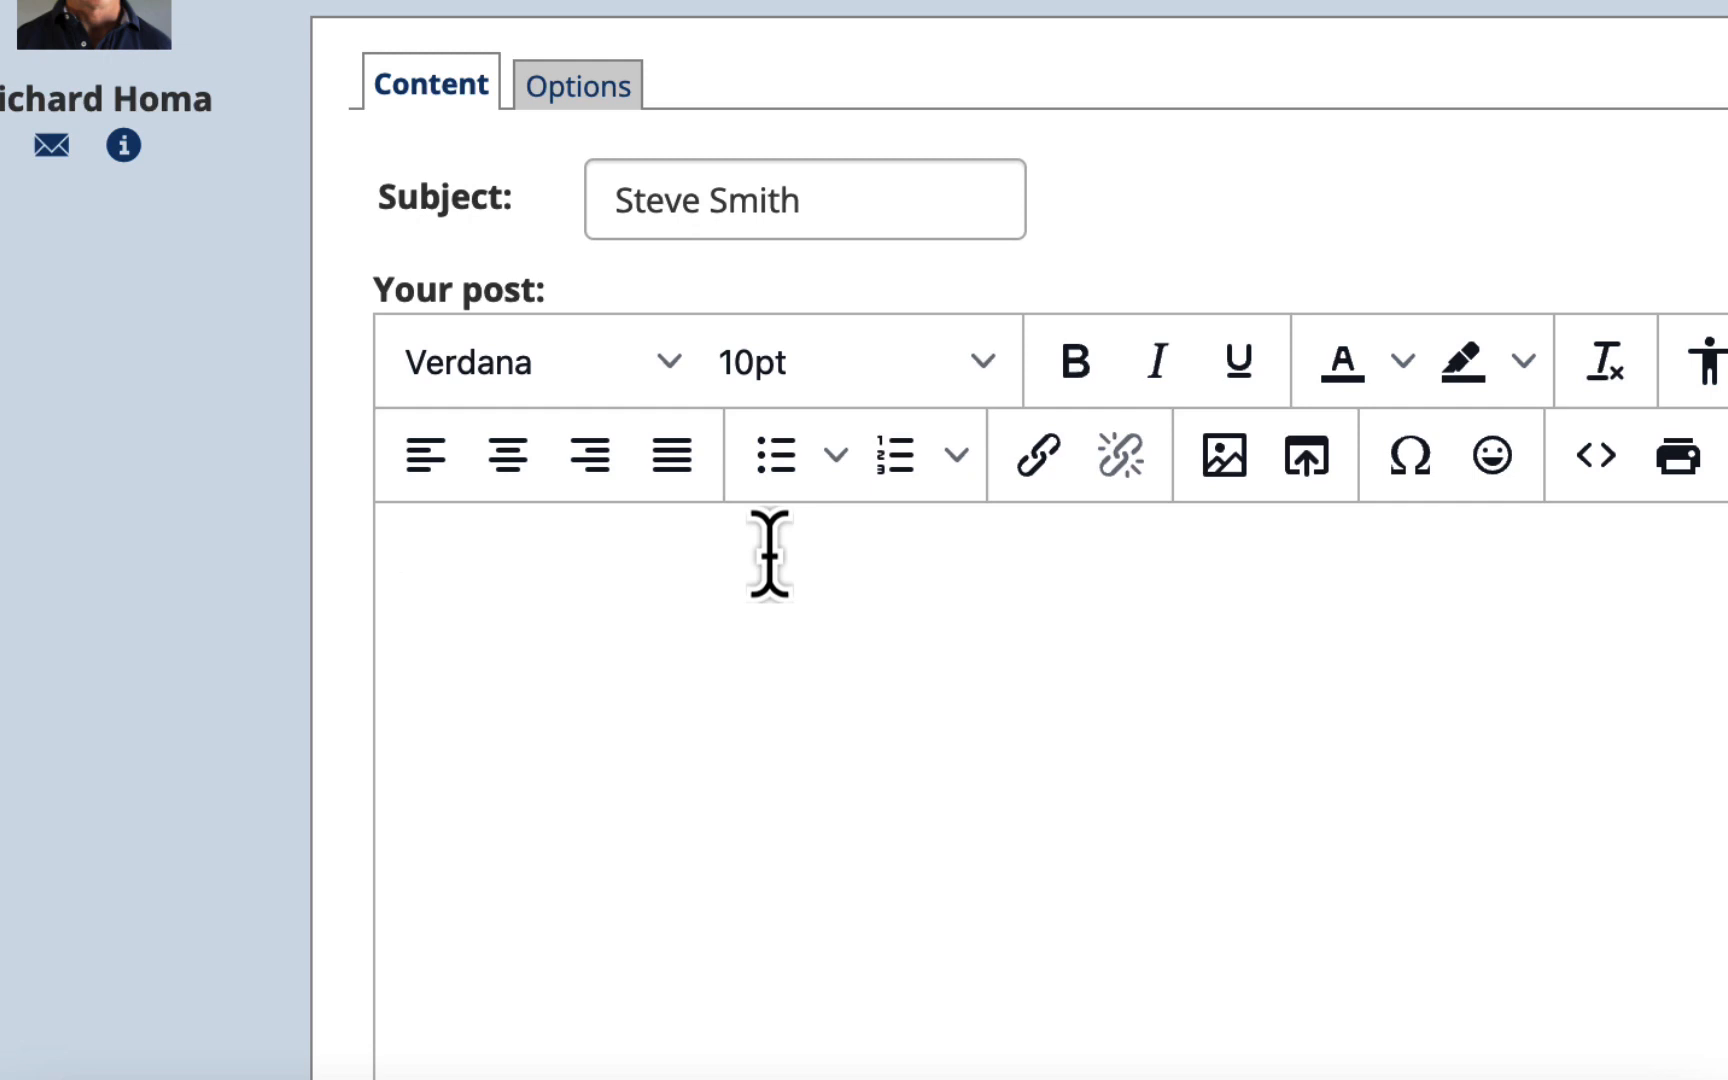
text(I like horse)
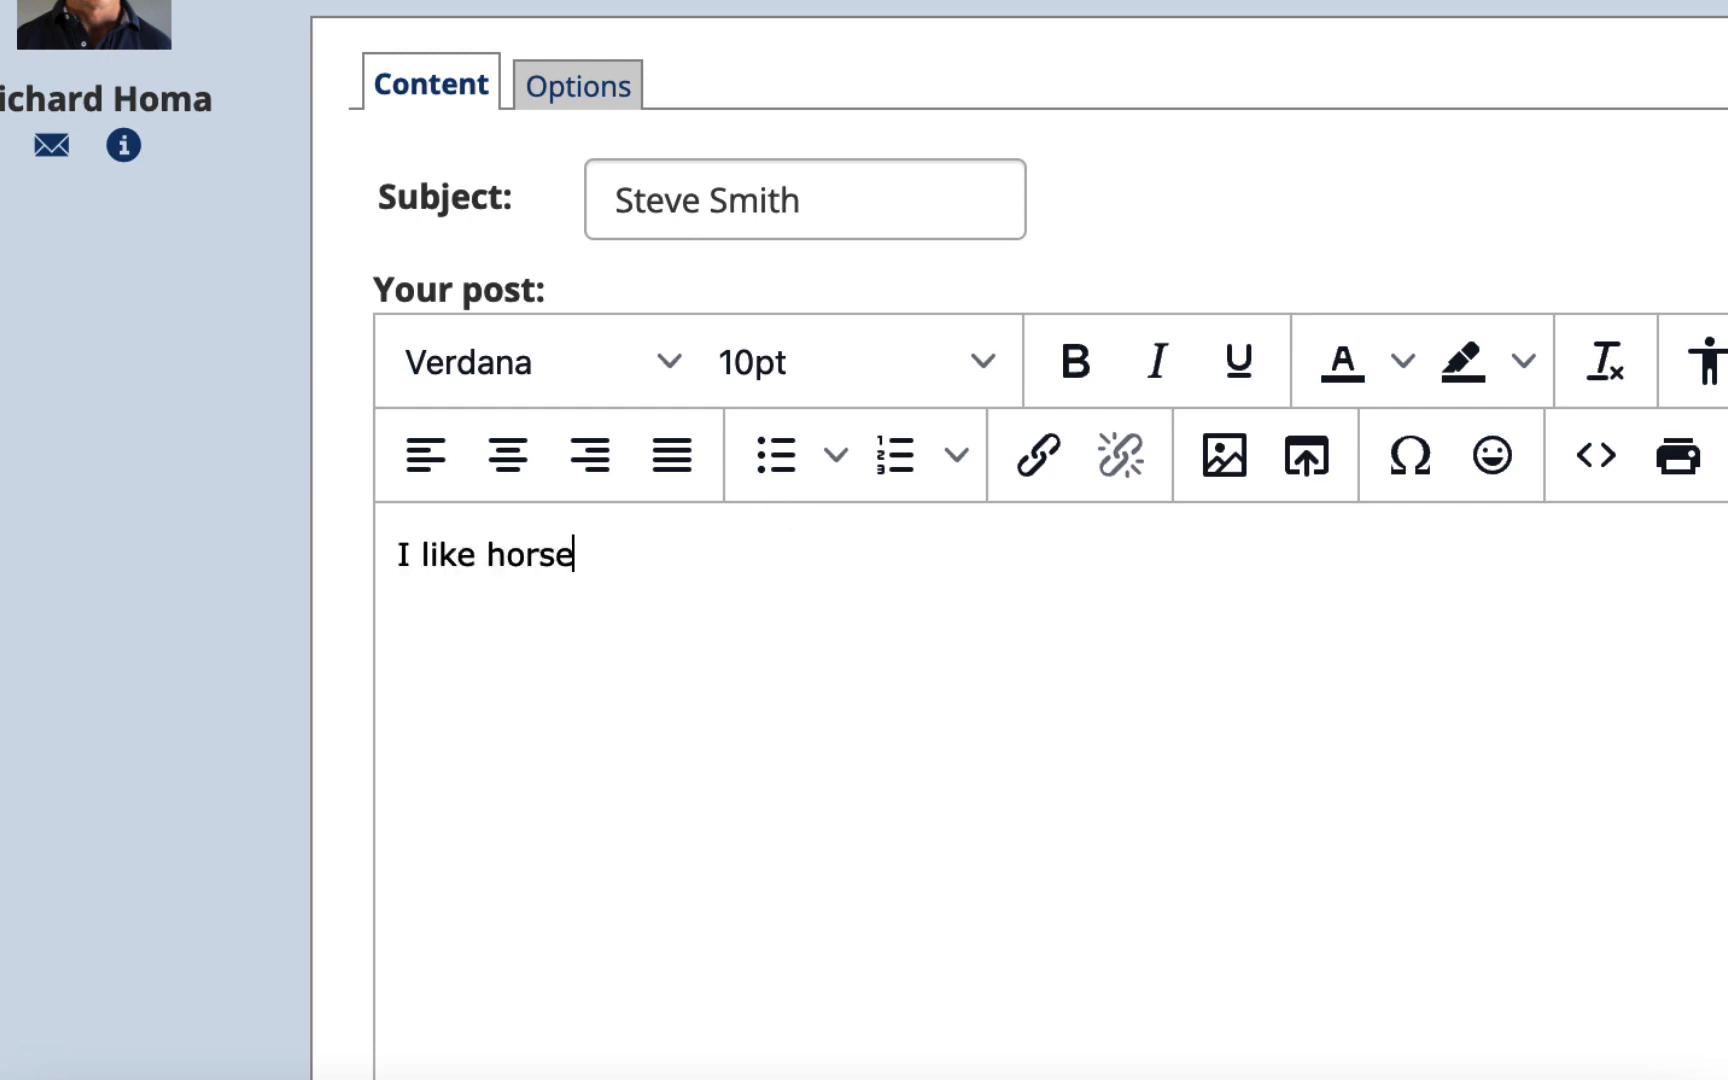
text(s and fro)
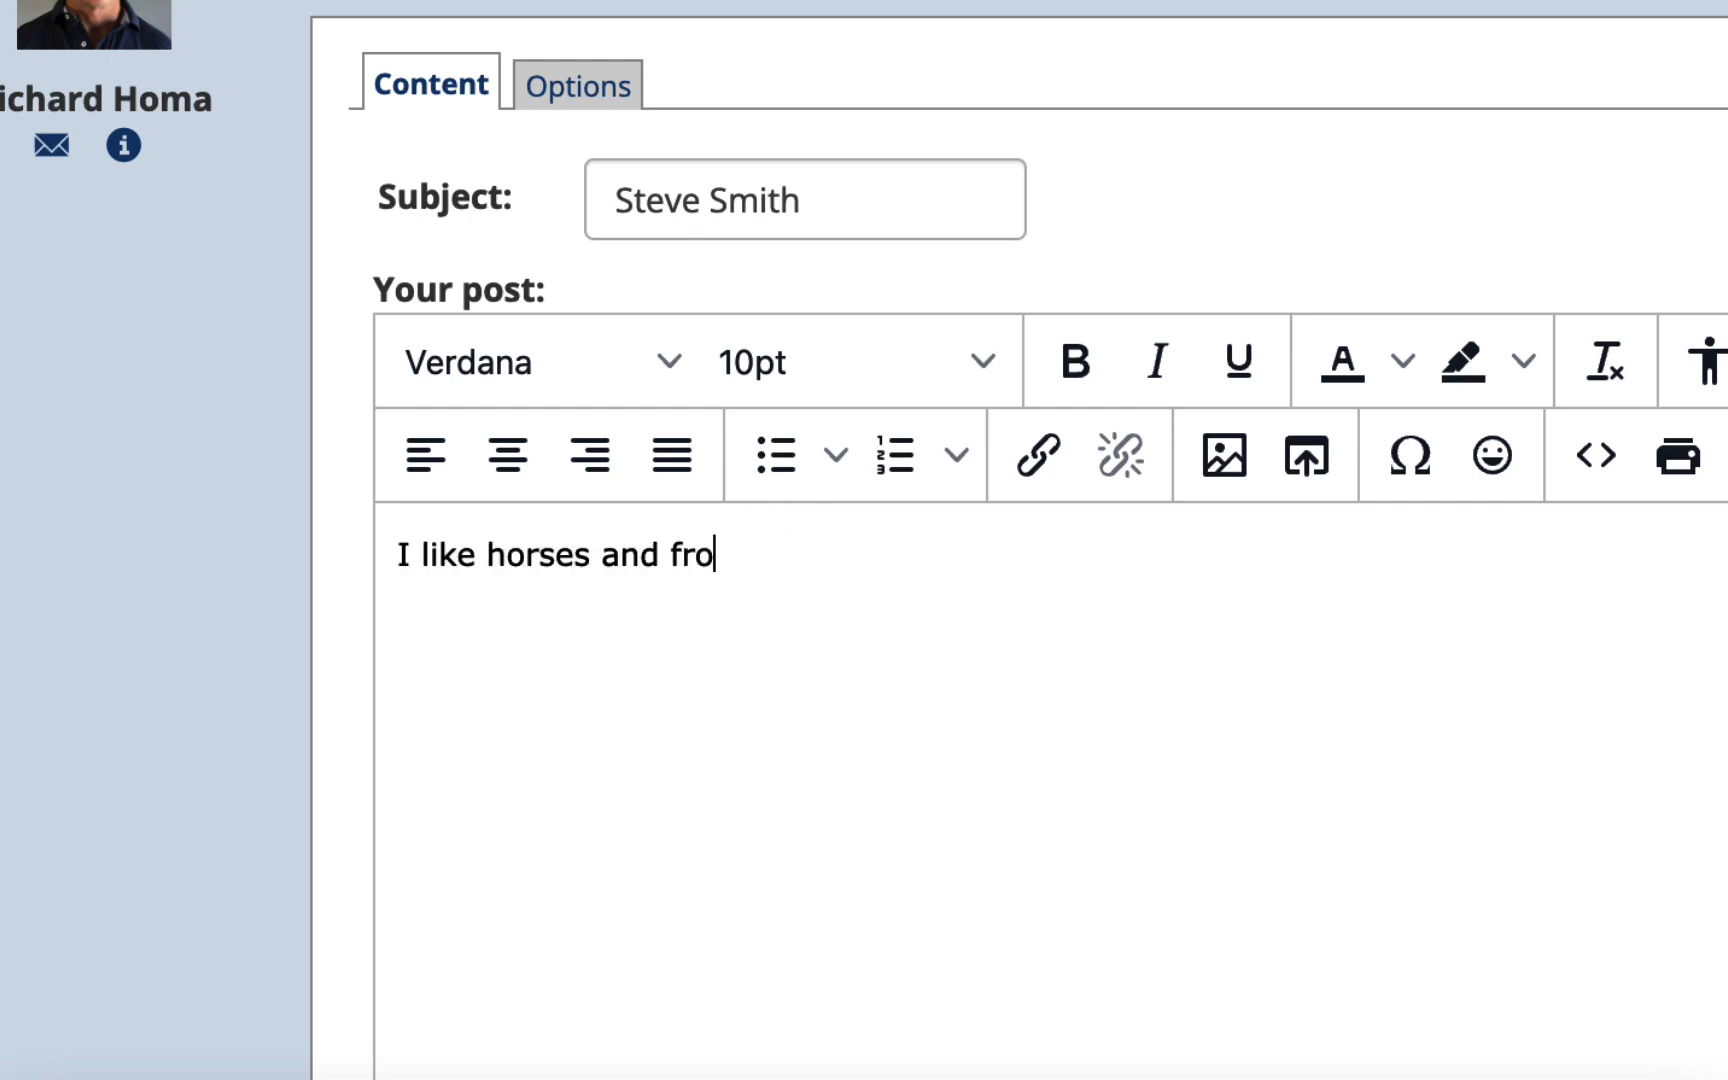
text(licking the )
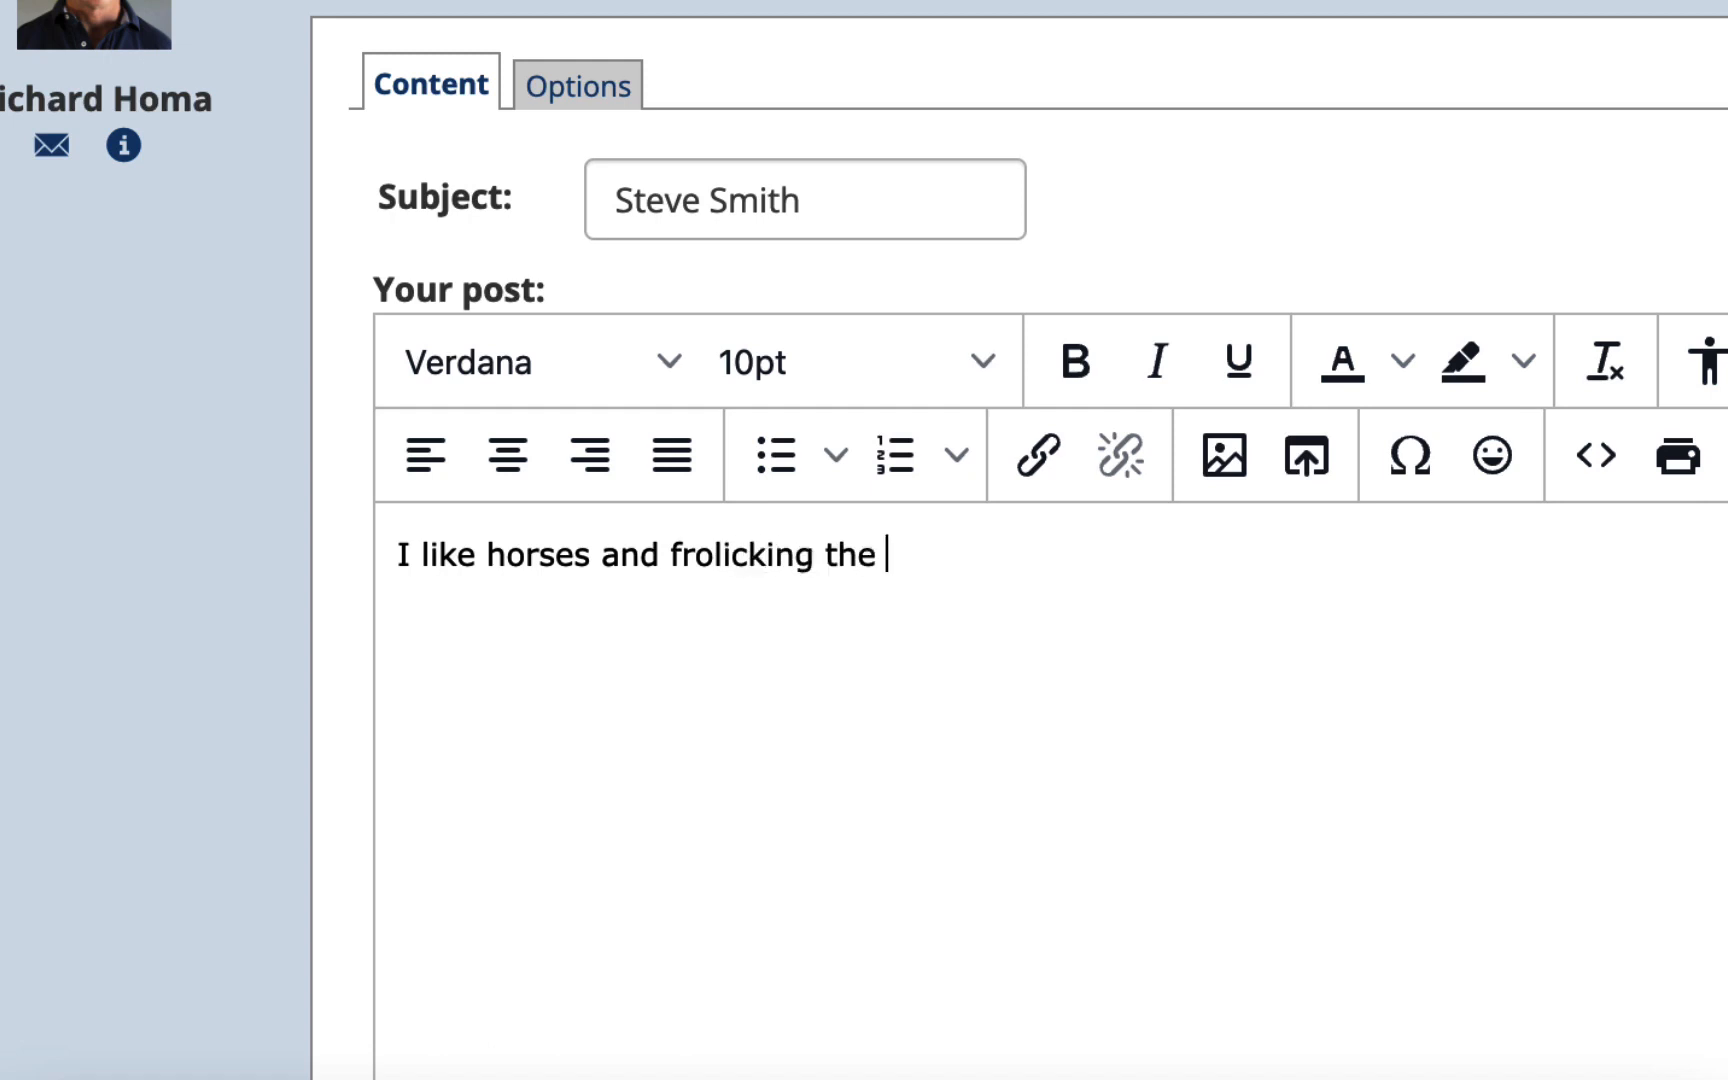
text(rain and other)
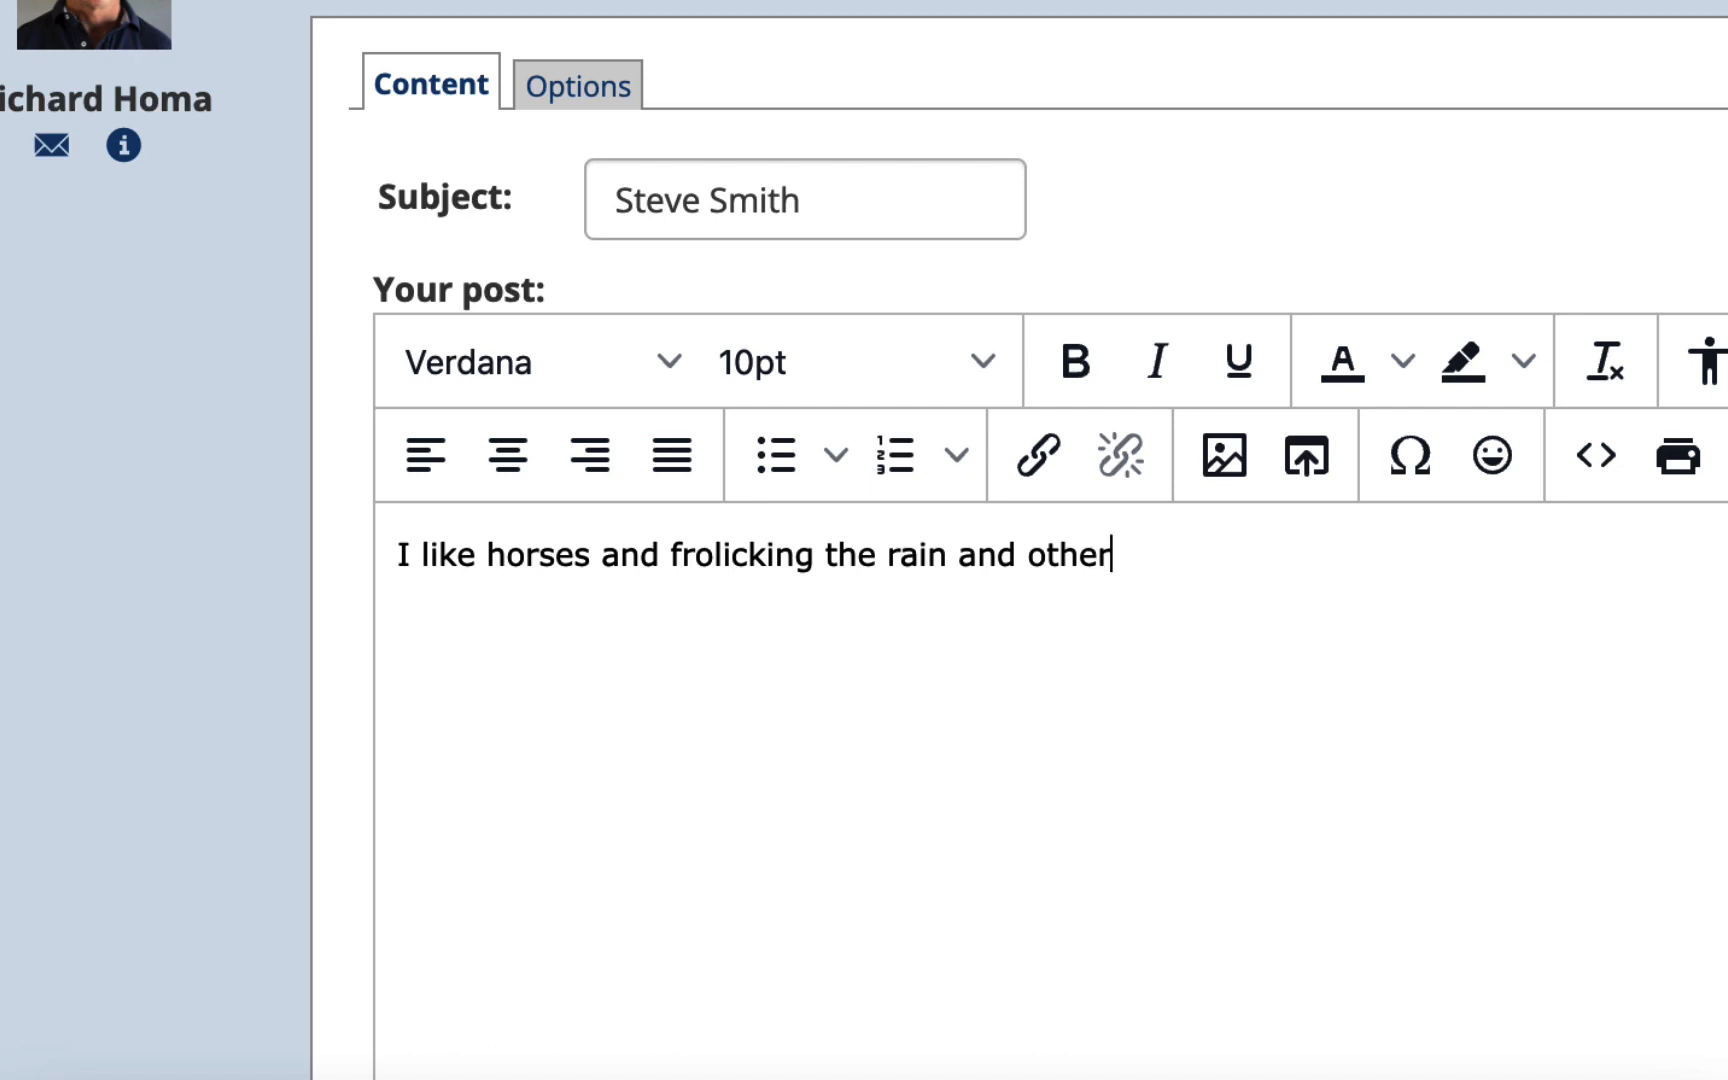
text(stuff.)
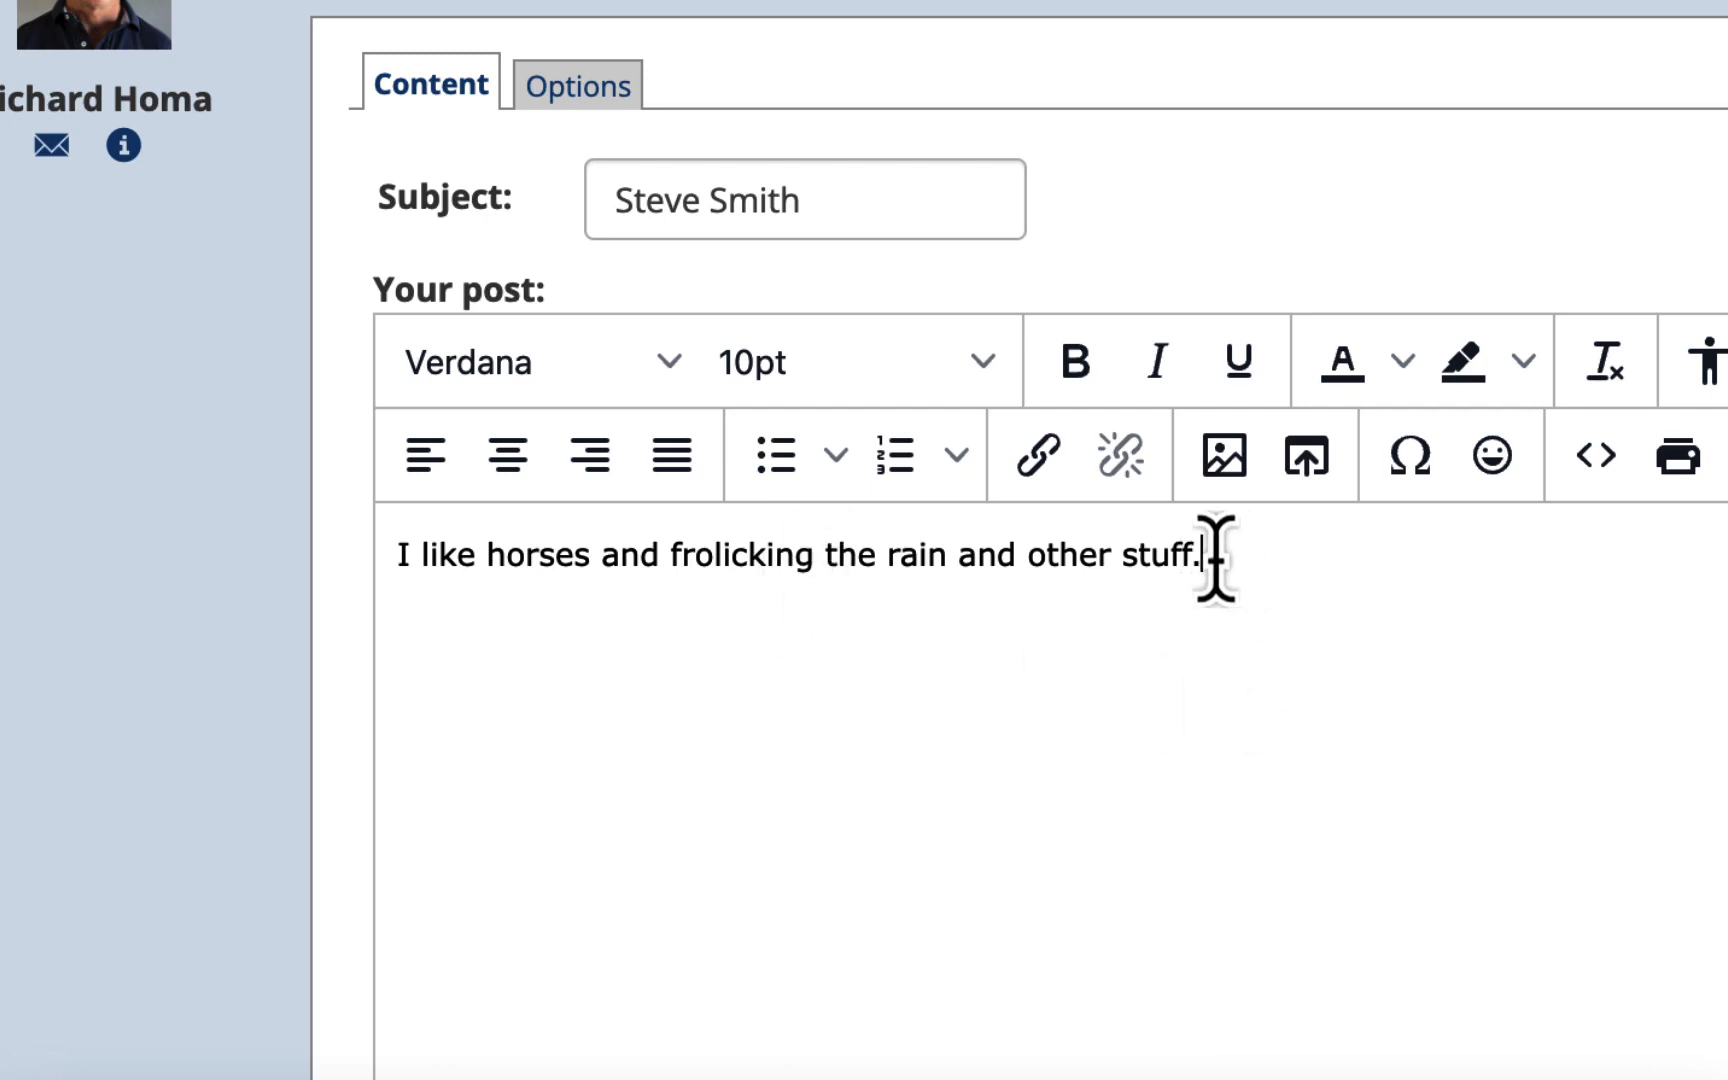
- Format the whole sentence in the post body as 12pt Georgia
drag(1215, 559, 347, 598)
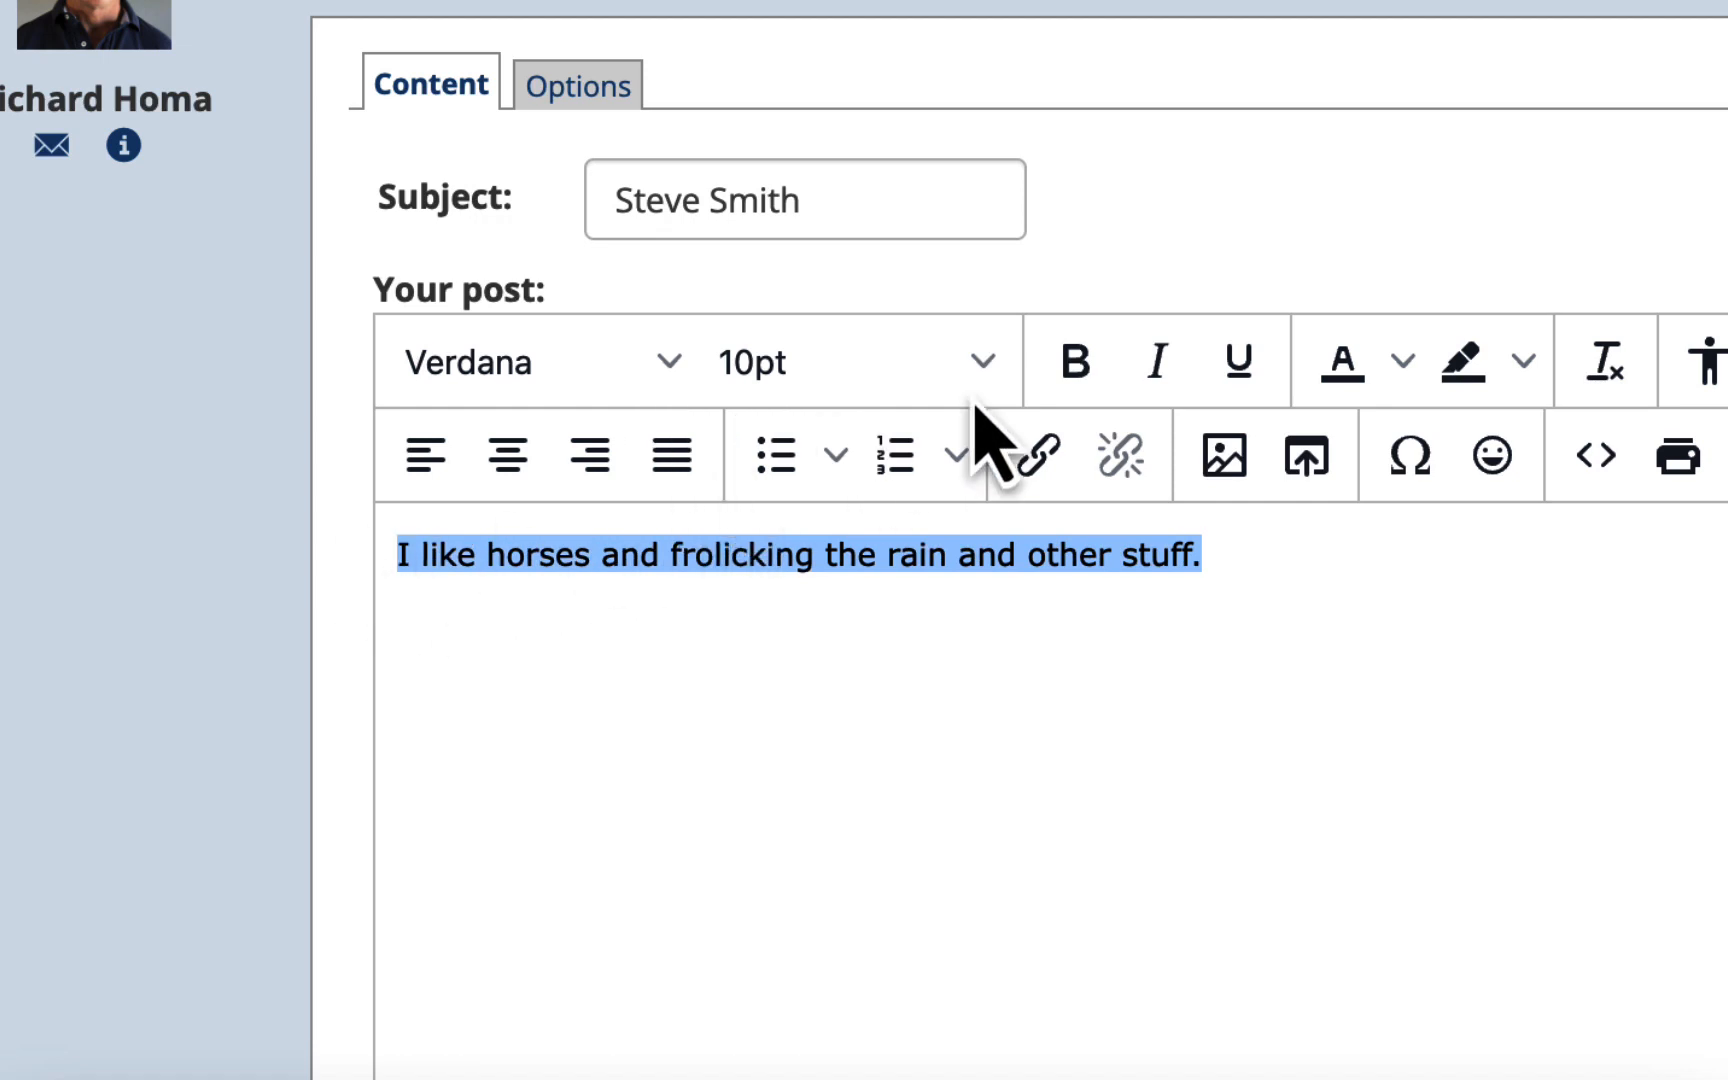
click(989, 368)
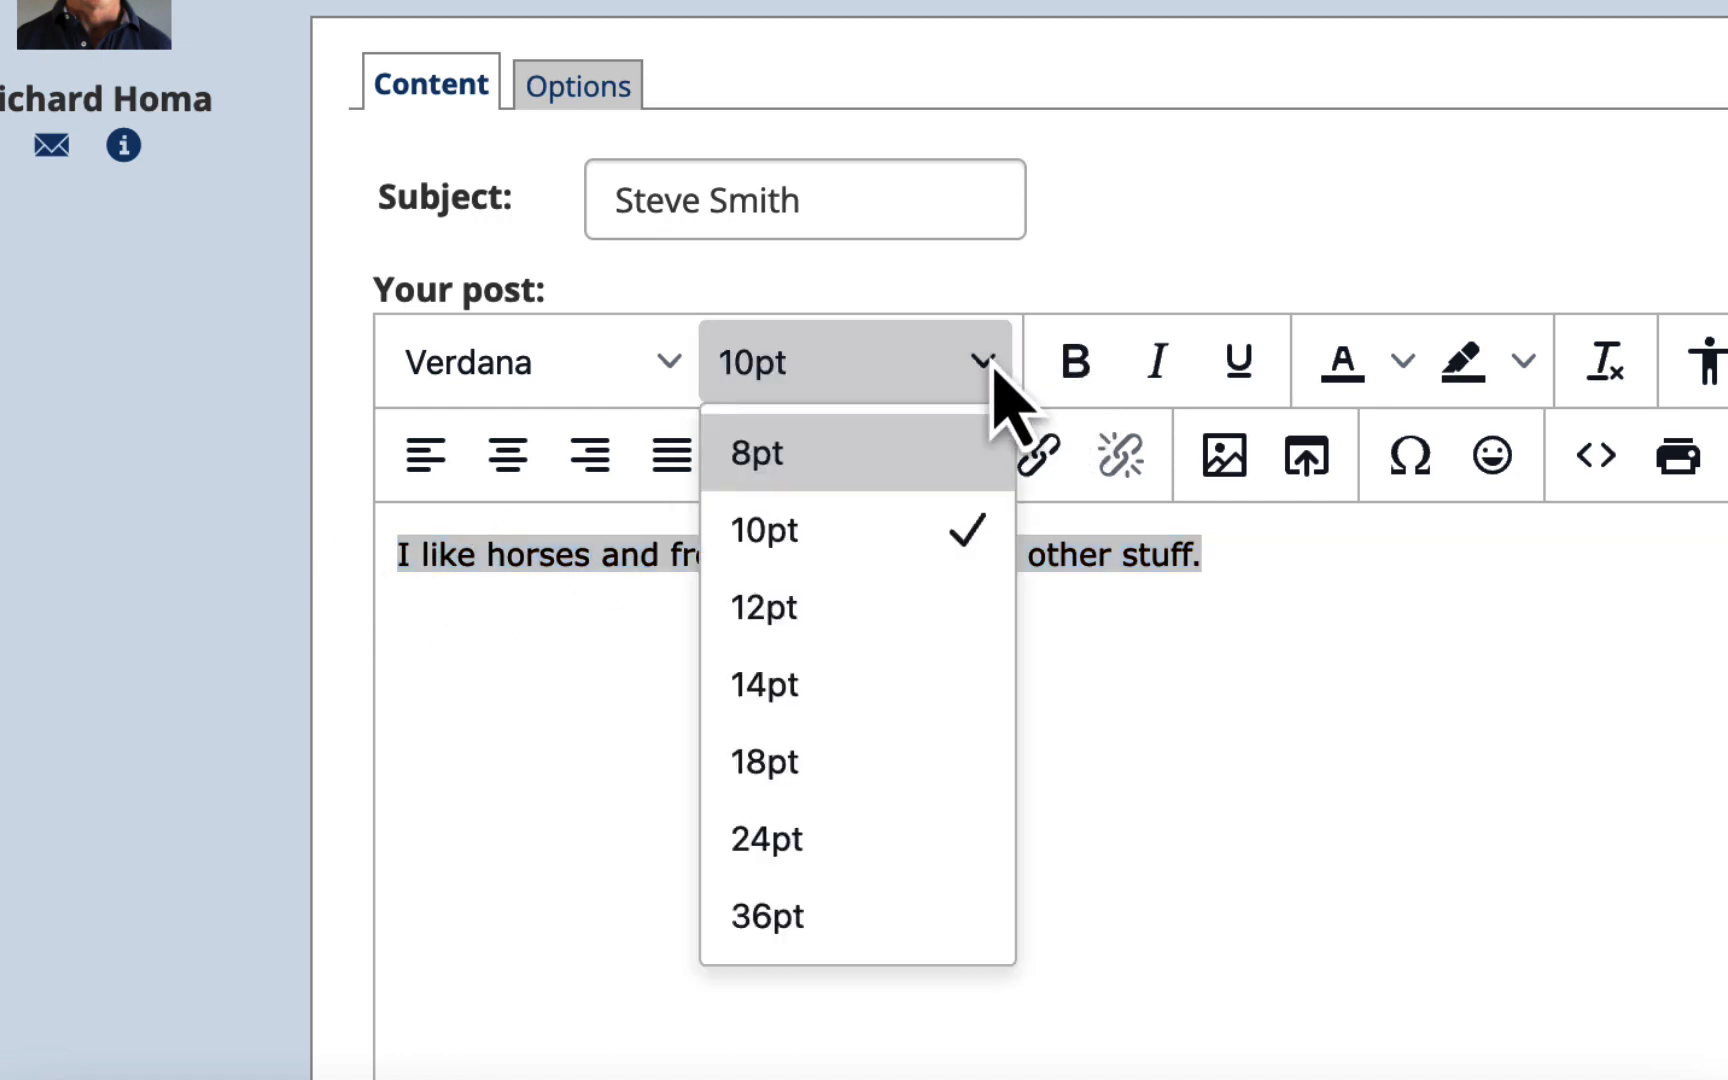
click(870, 615)
click(660, 362)
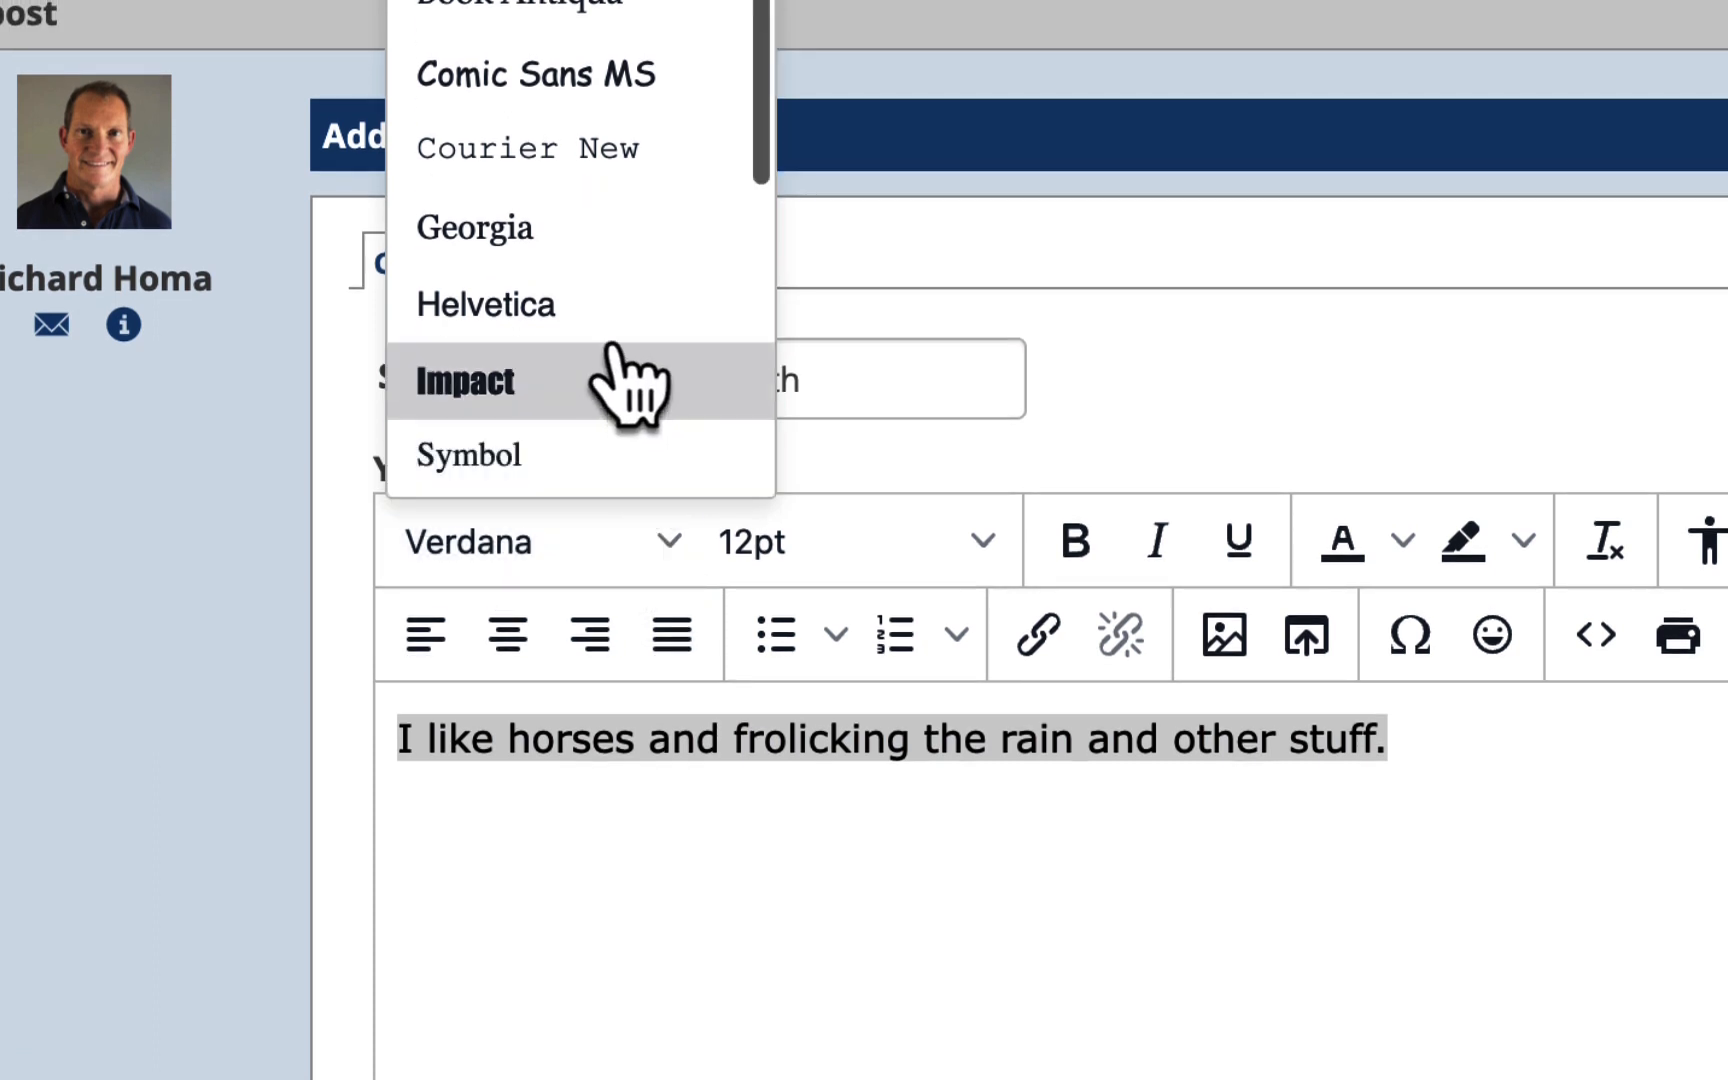
click(603, 232)
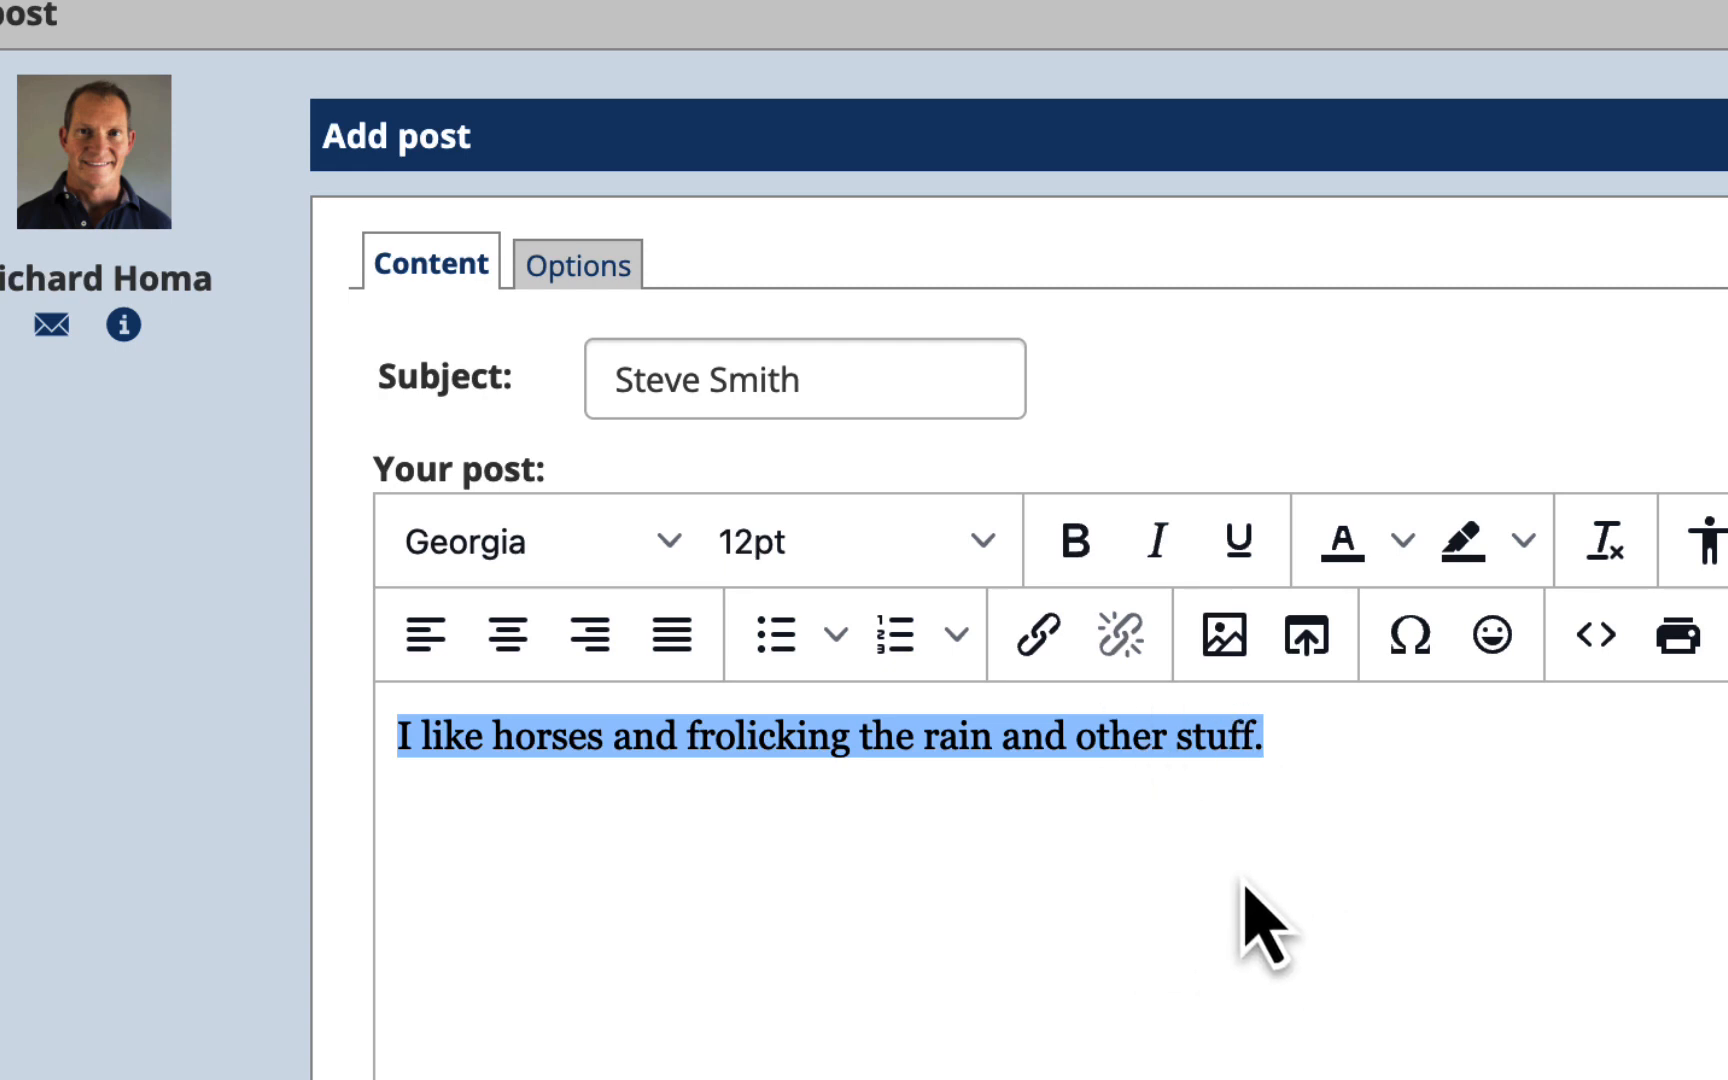
- Submit the finished introduction post to the Student Introductions topic
scroll(1245, 885, down, 1)
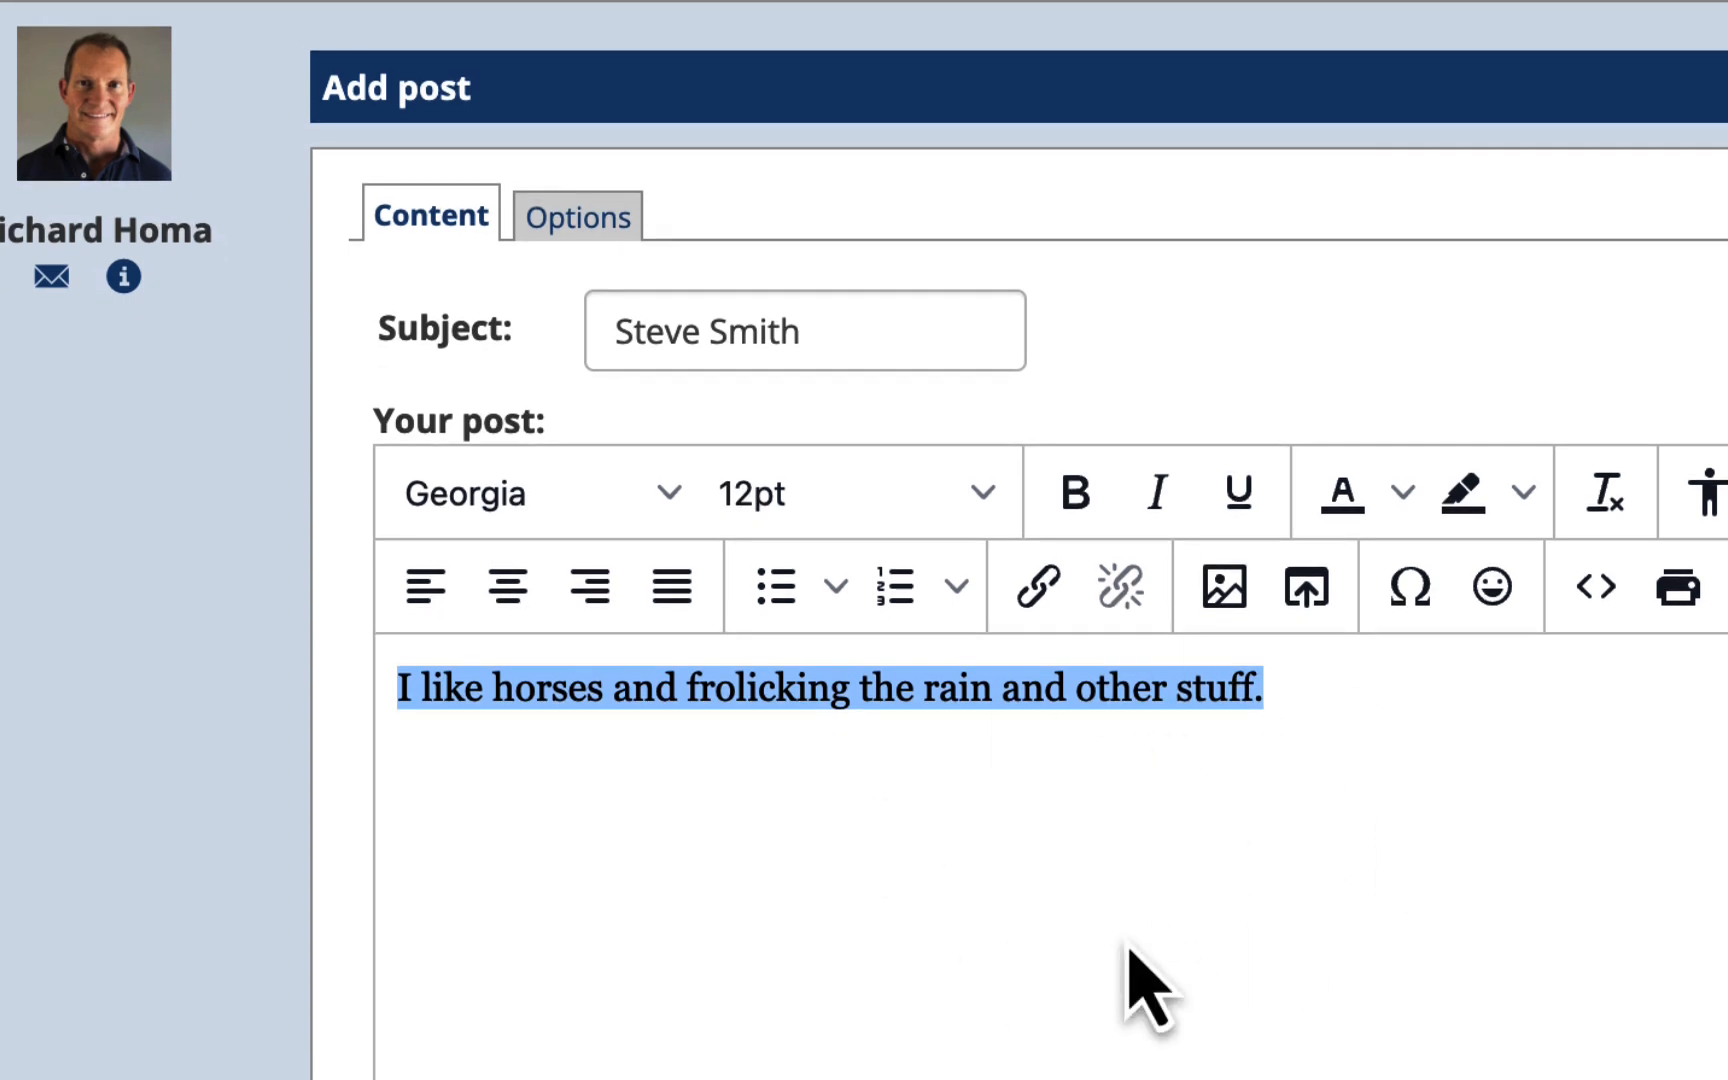
scroll(1298, 790, down, 10)
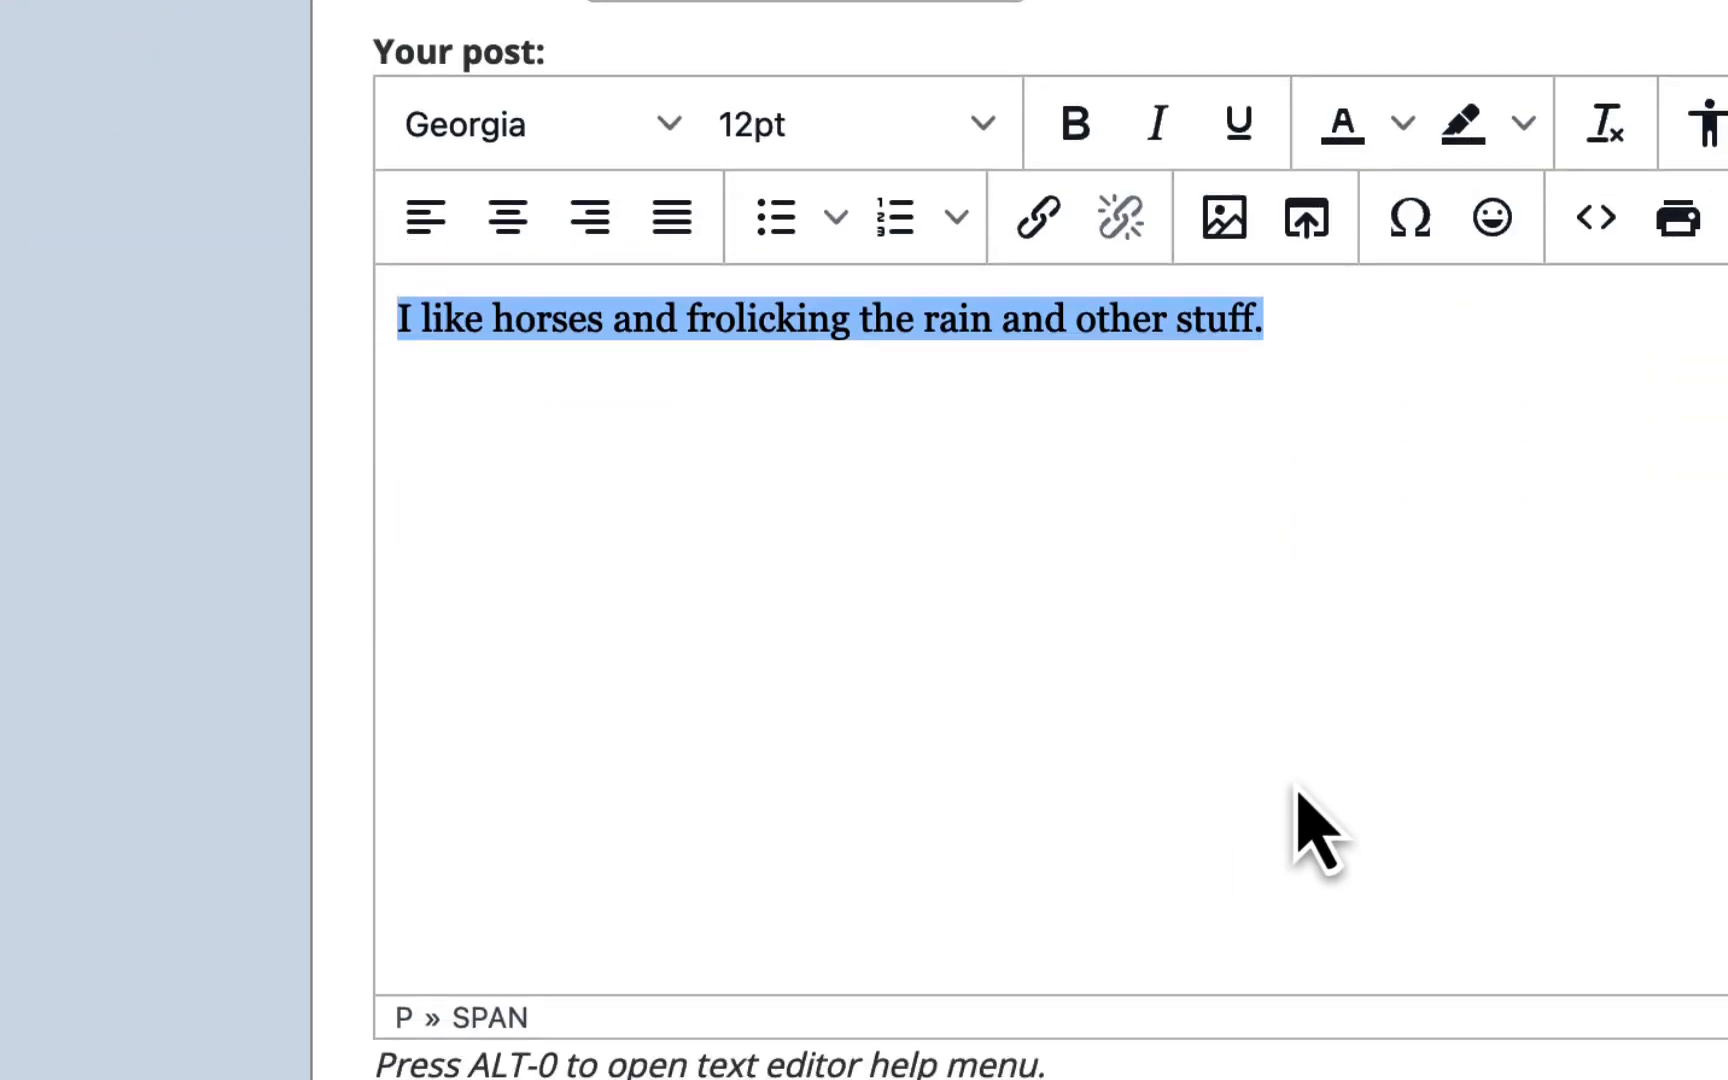
click(625, 950)
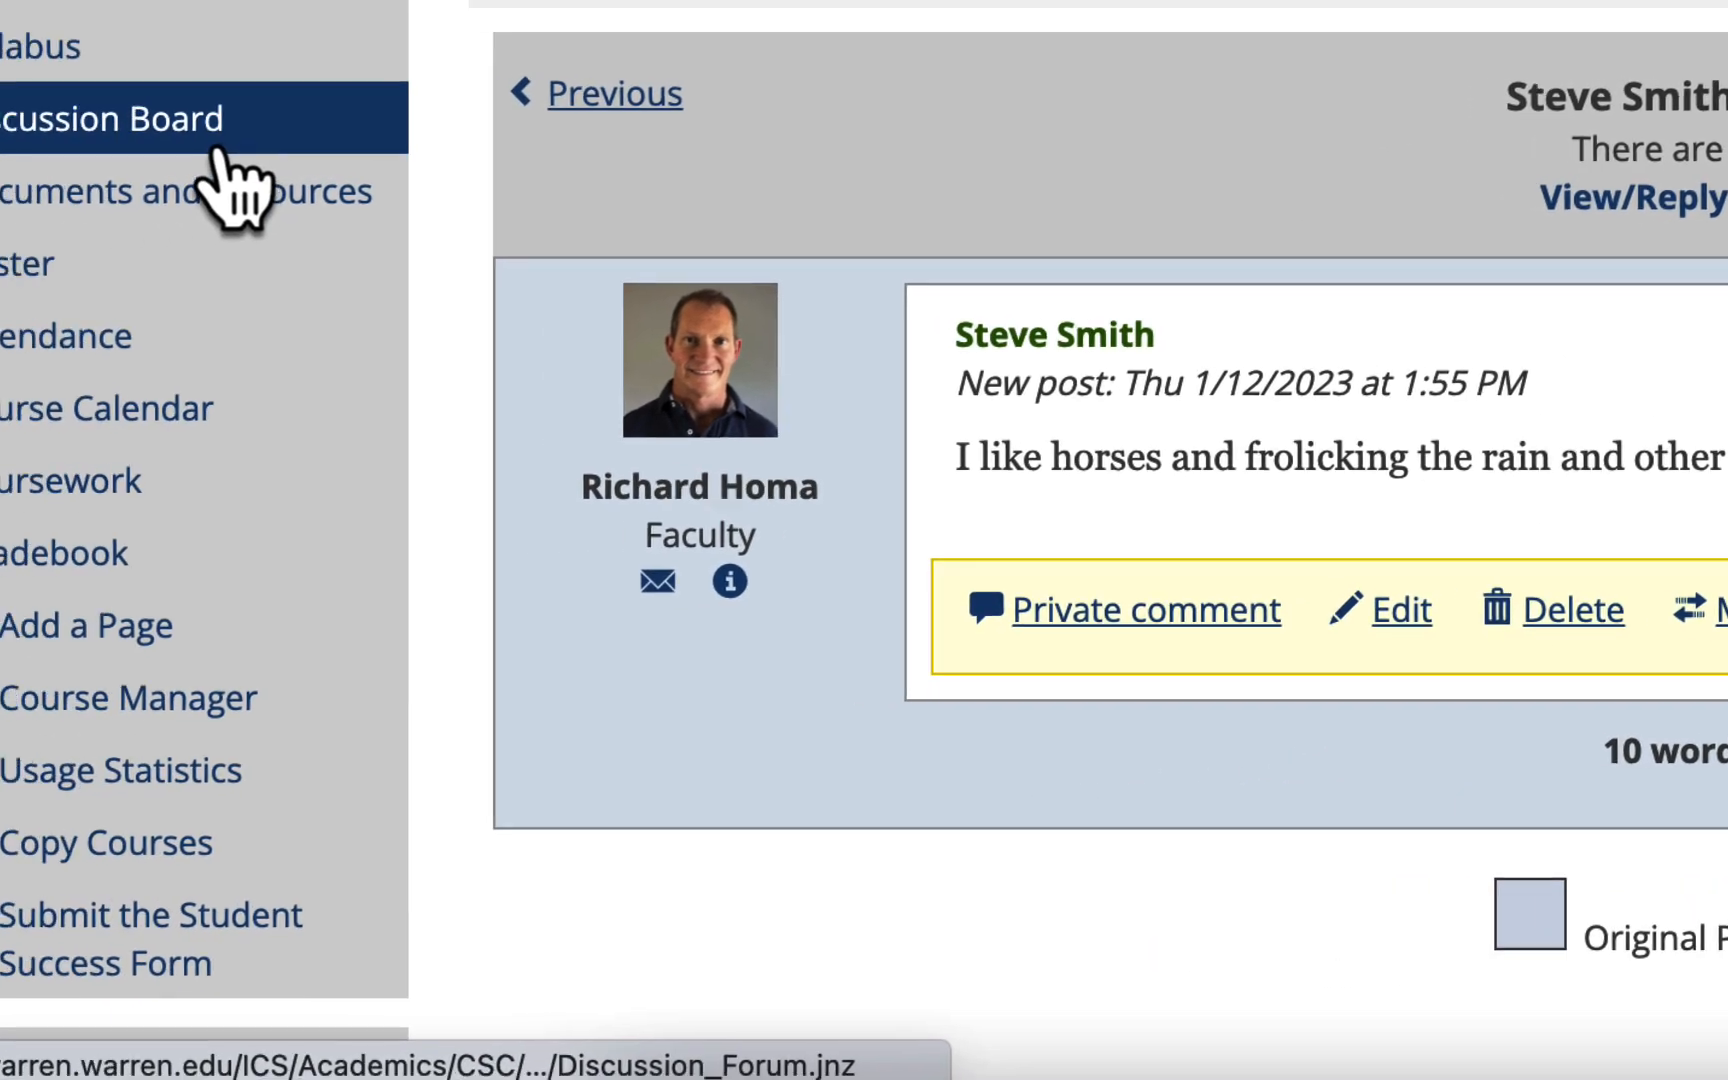
- Return to the Student Introductions topic through the discussion board and open the newly added introduction post
click(257, 128)
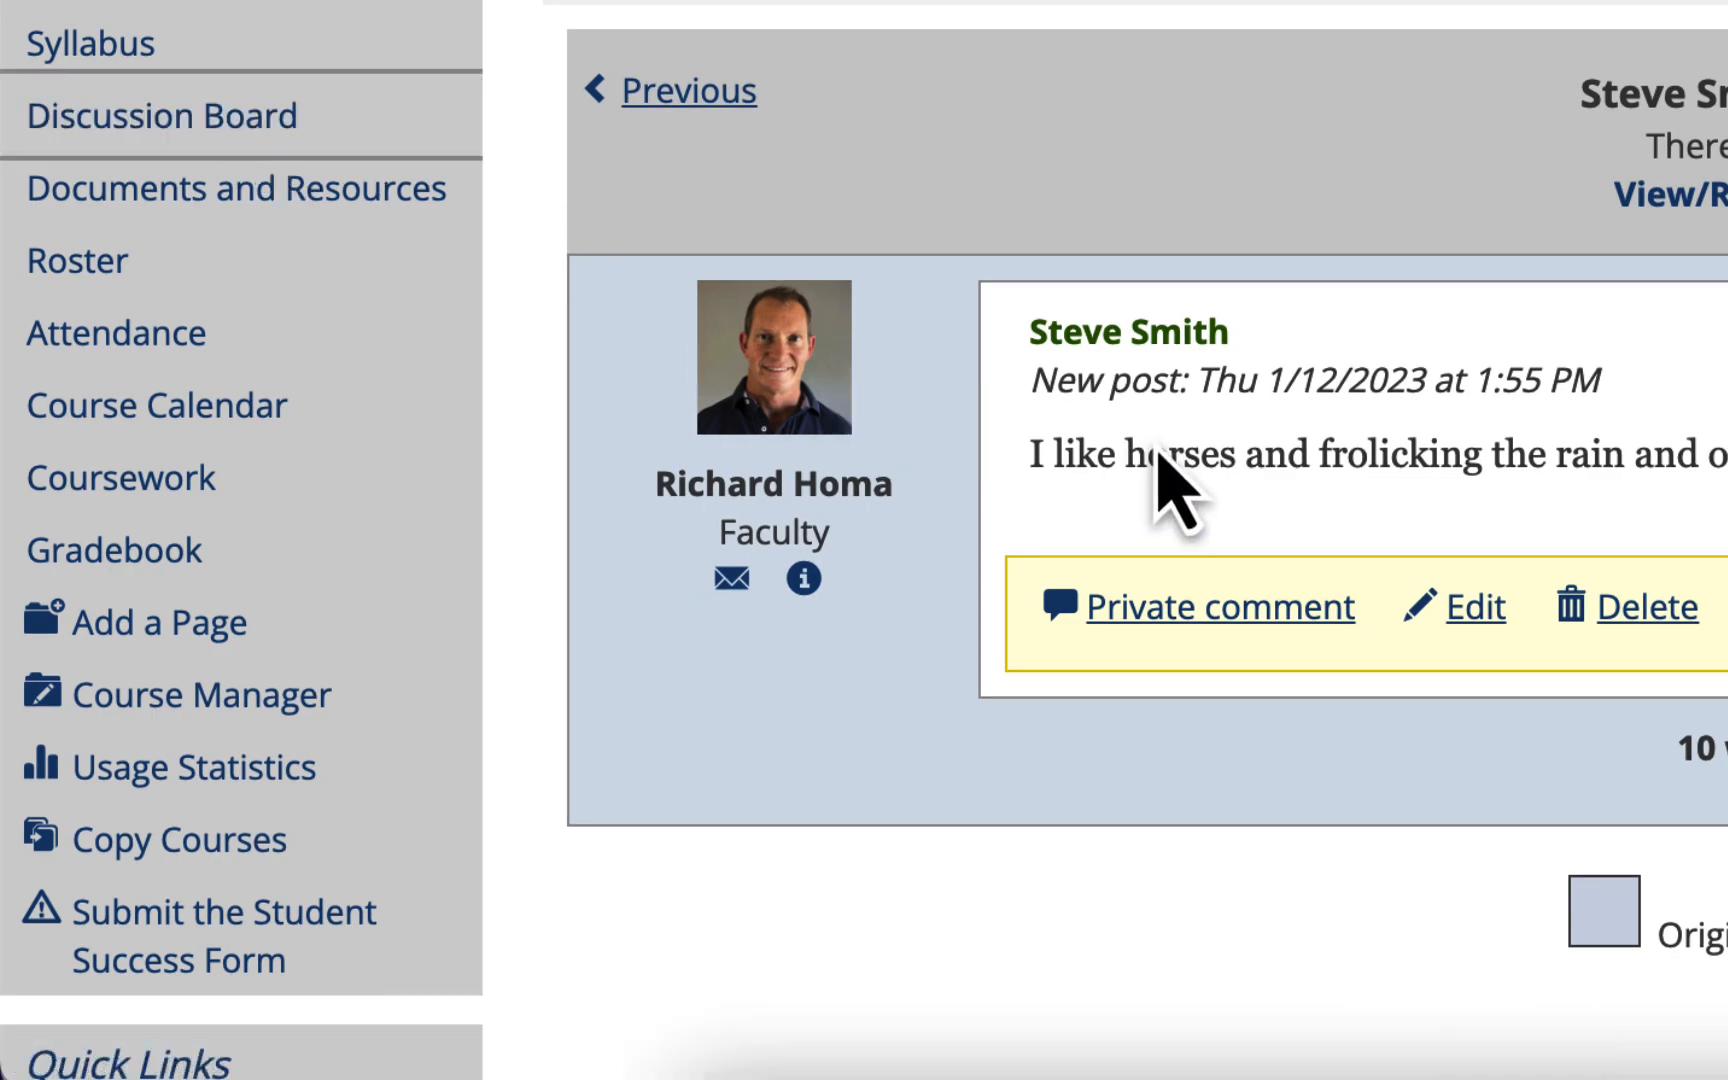
scroll(1157, 482, down, 10)
scroll(1152, 440, down, 4)
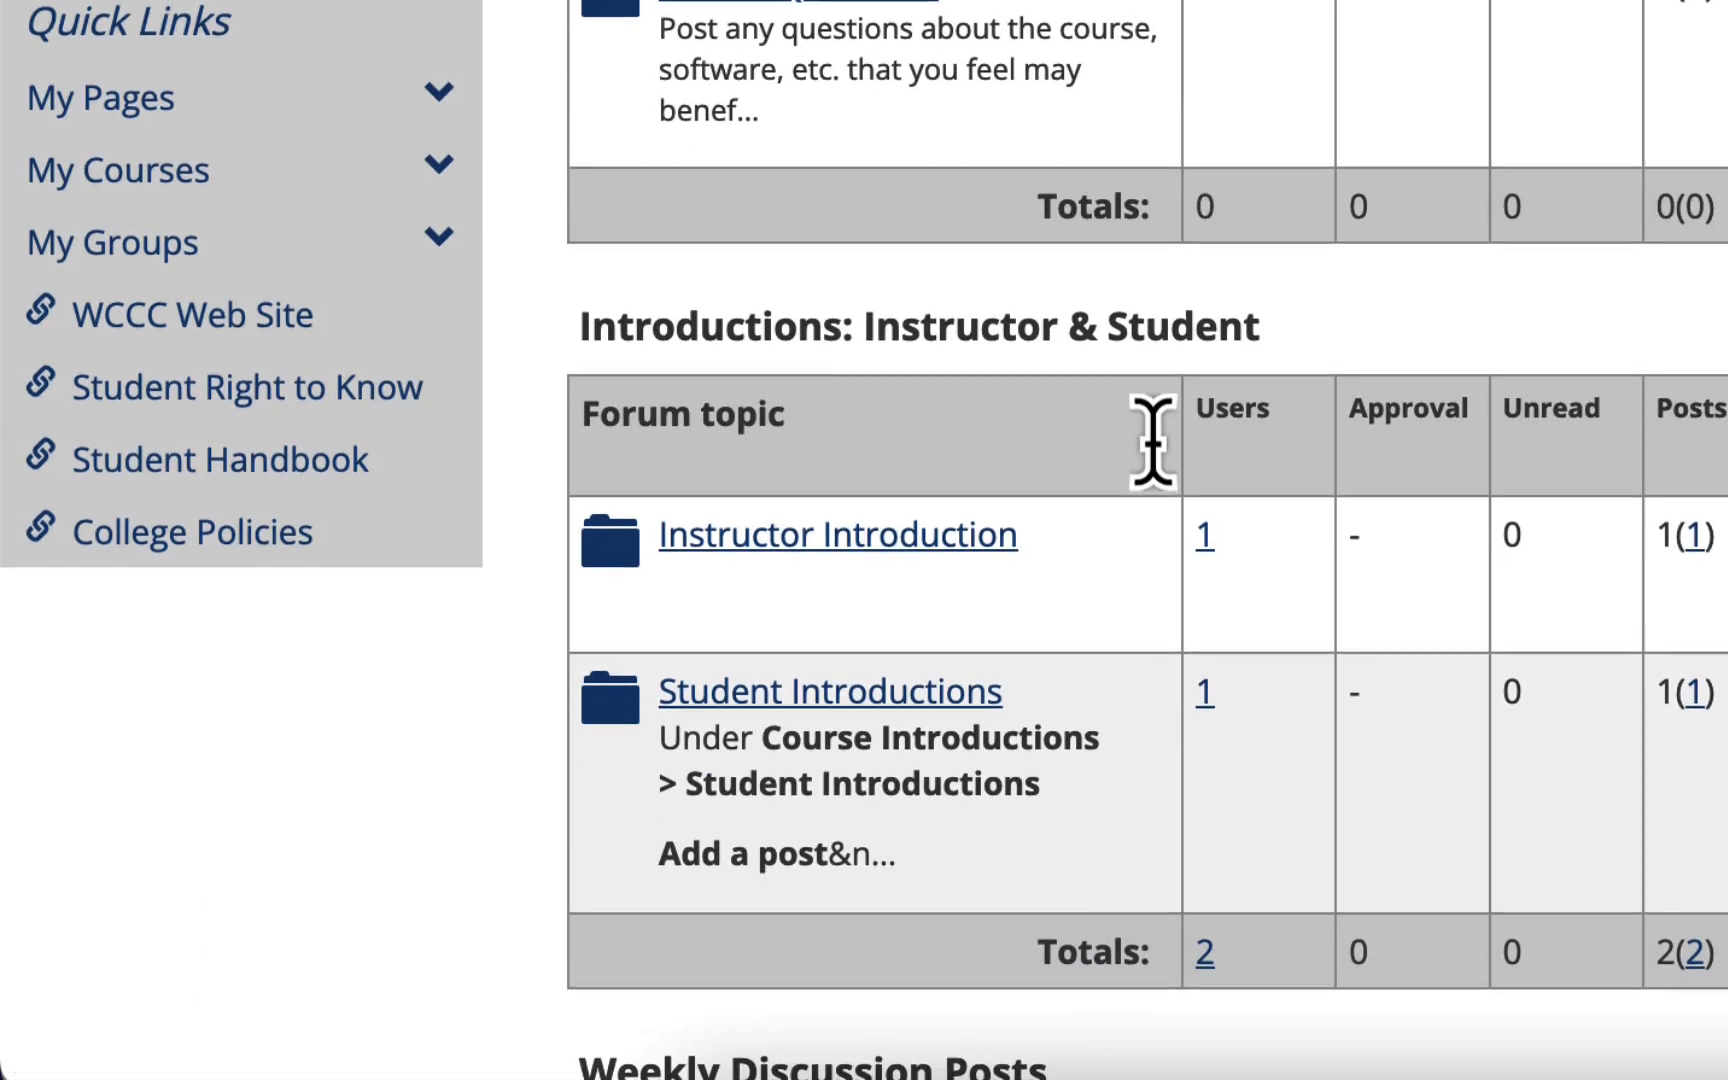
click(900, 690)
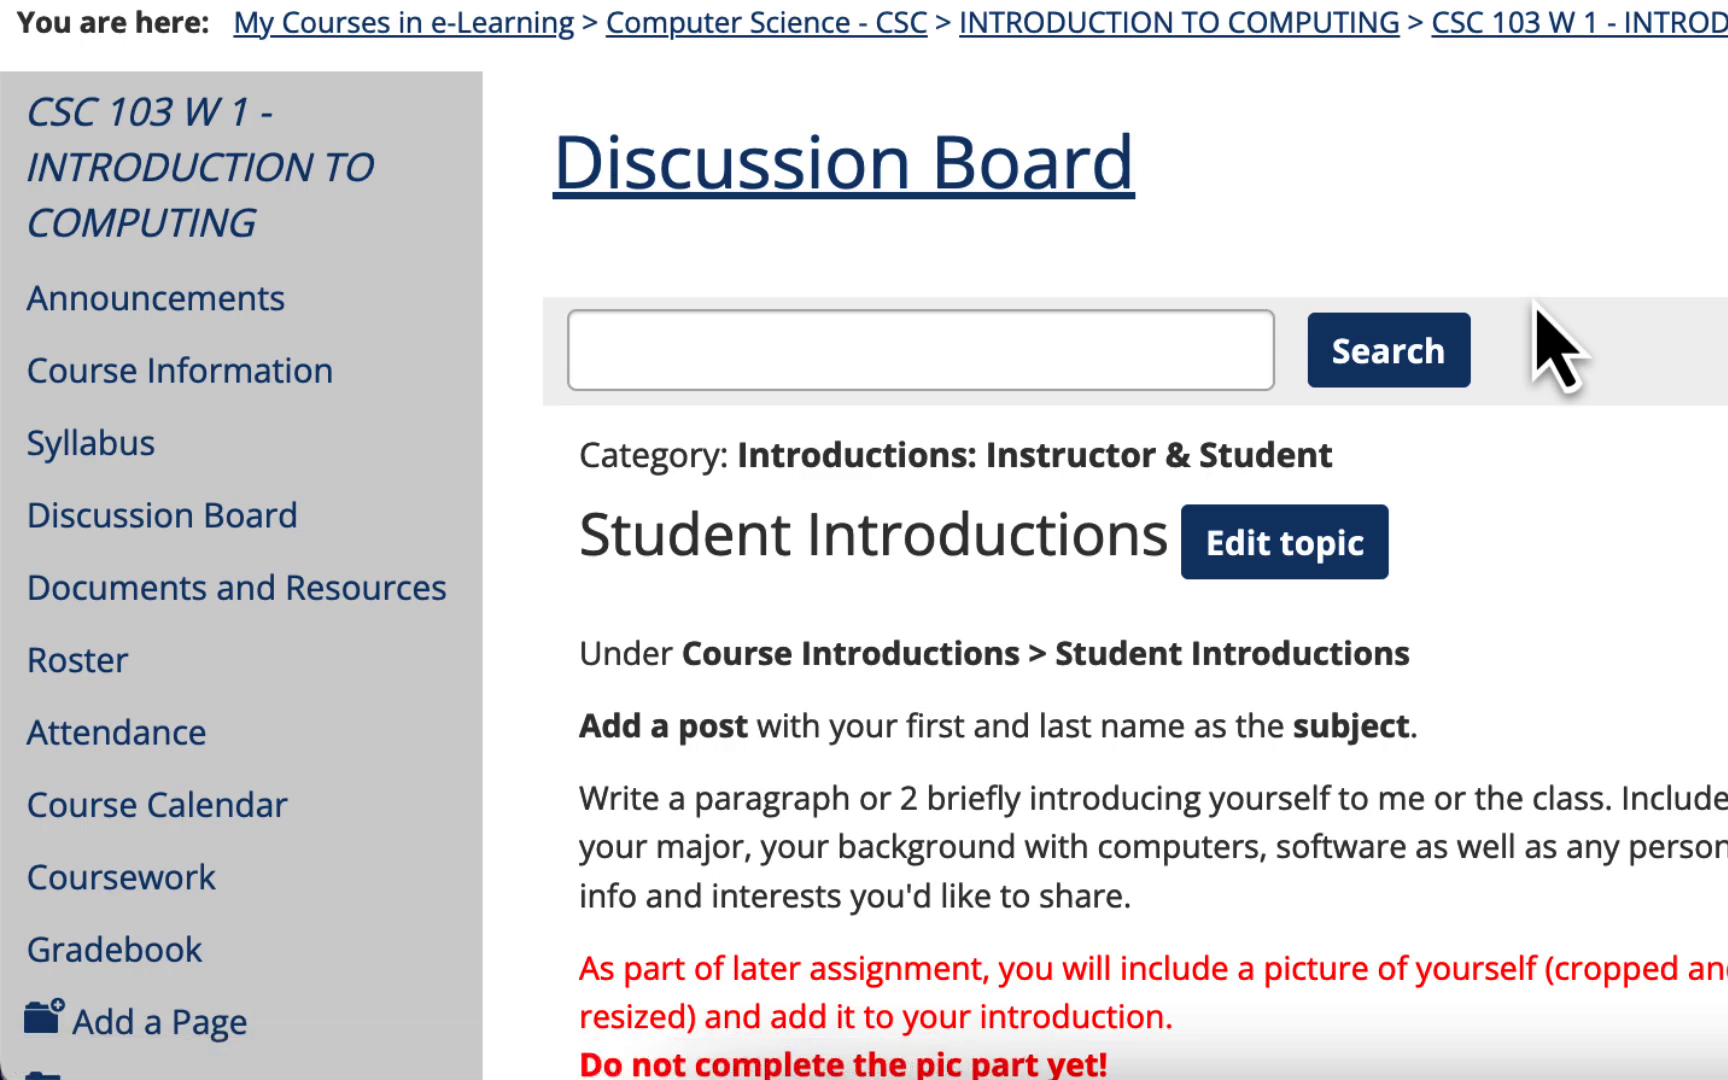
scroll(1535, 340, down, 15)
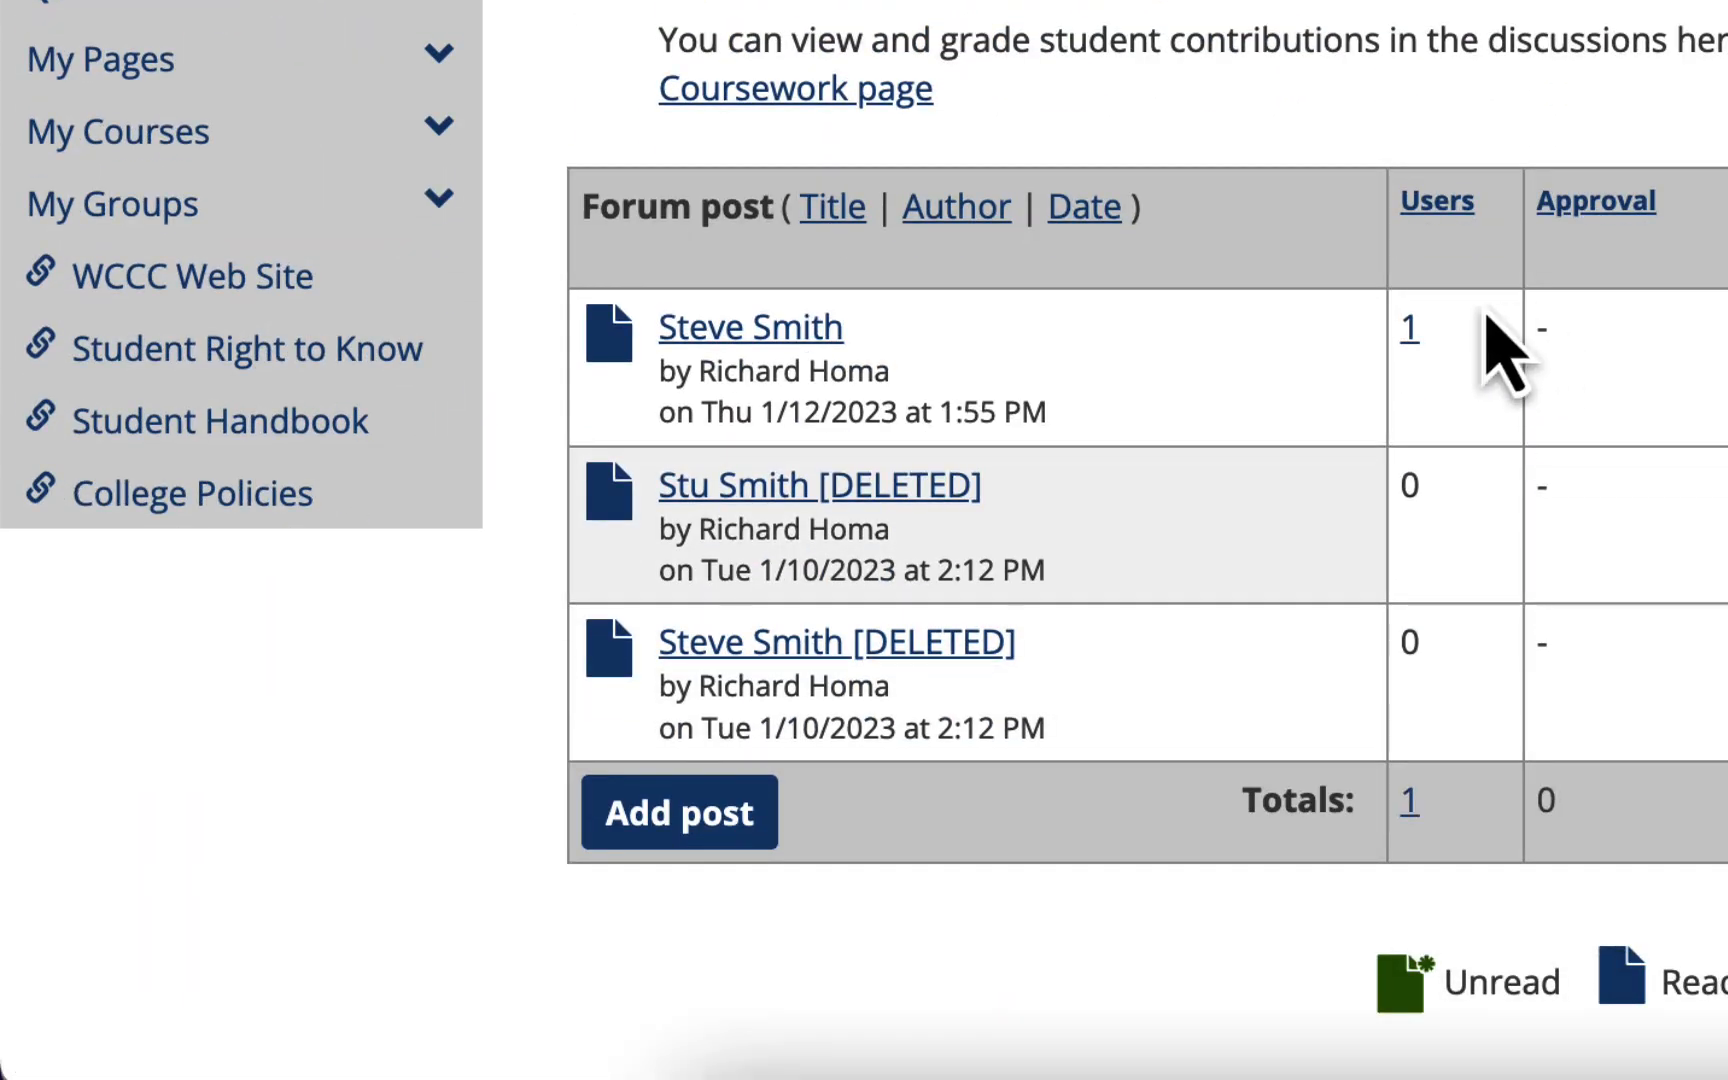
click(815, 343)
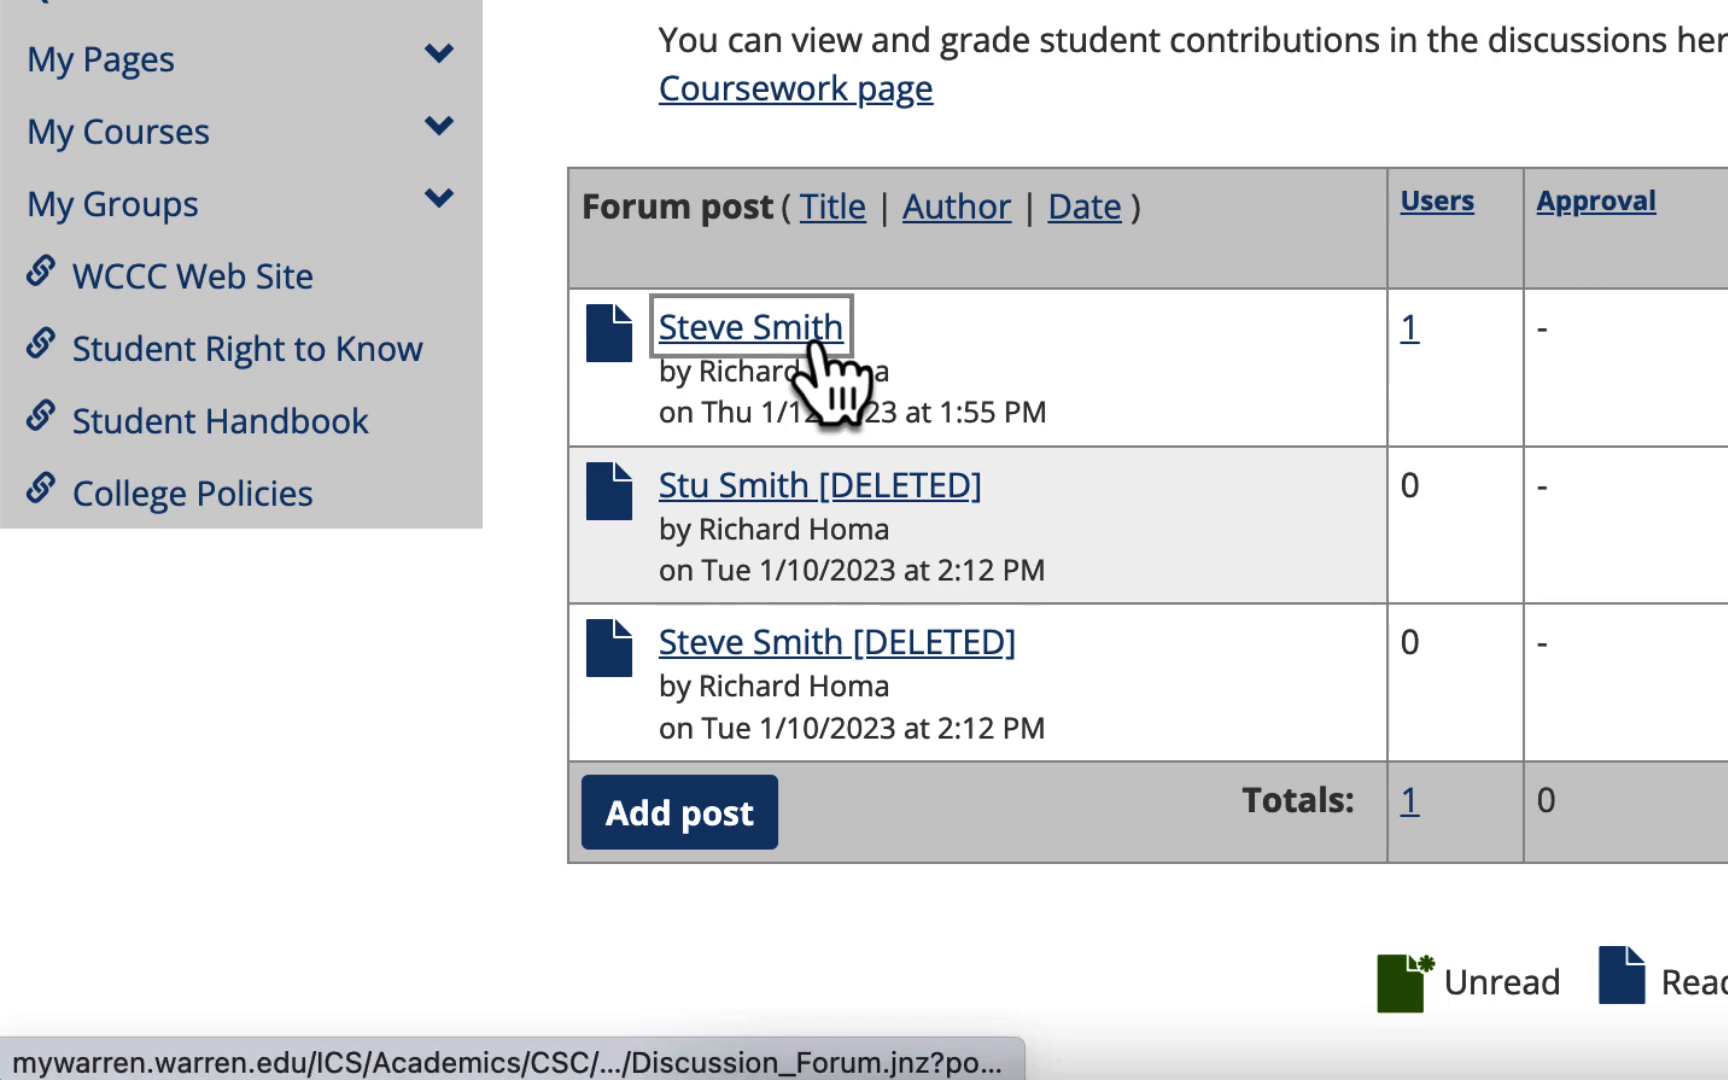
scroll(1200, 500, down, 2)
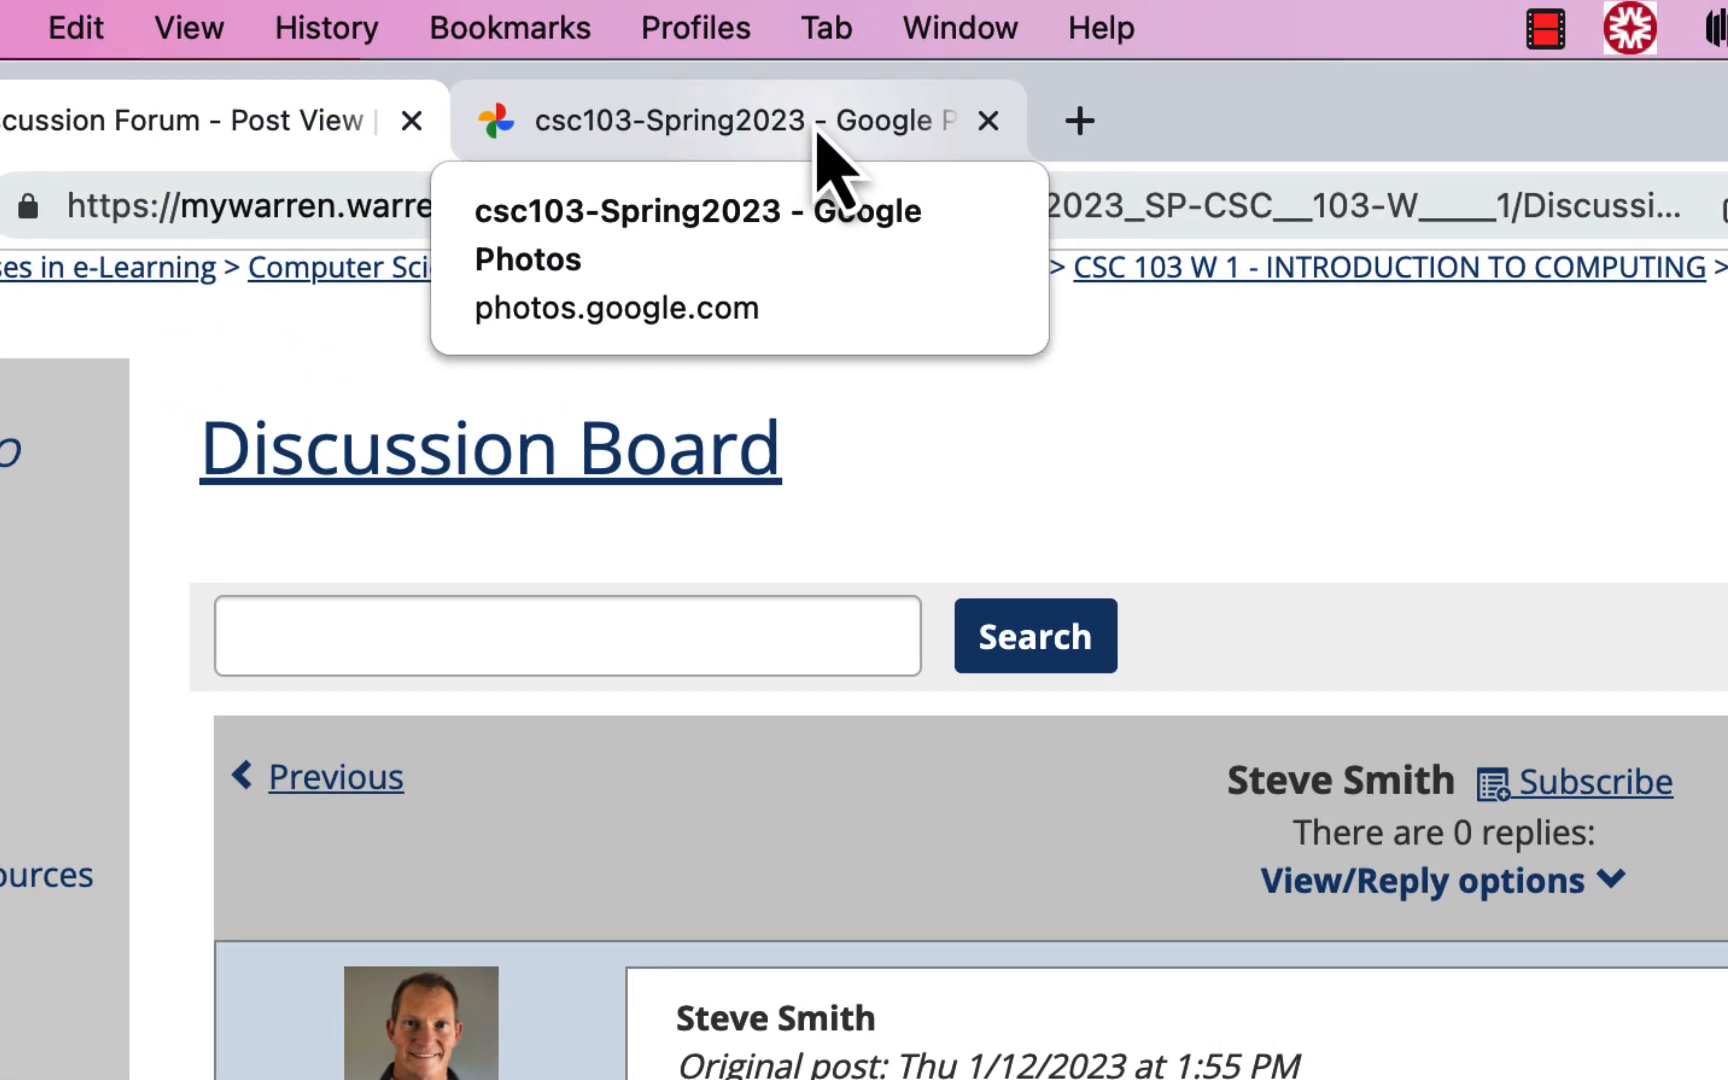
- Switch to the csc103-Spring2023 album in Google Photos to view its pictures, and open photopea.com in a new browser tab
click(822, 160)
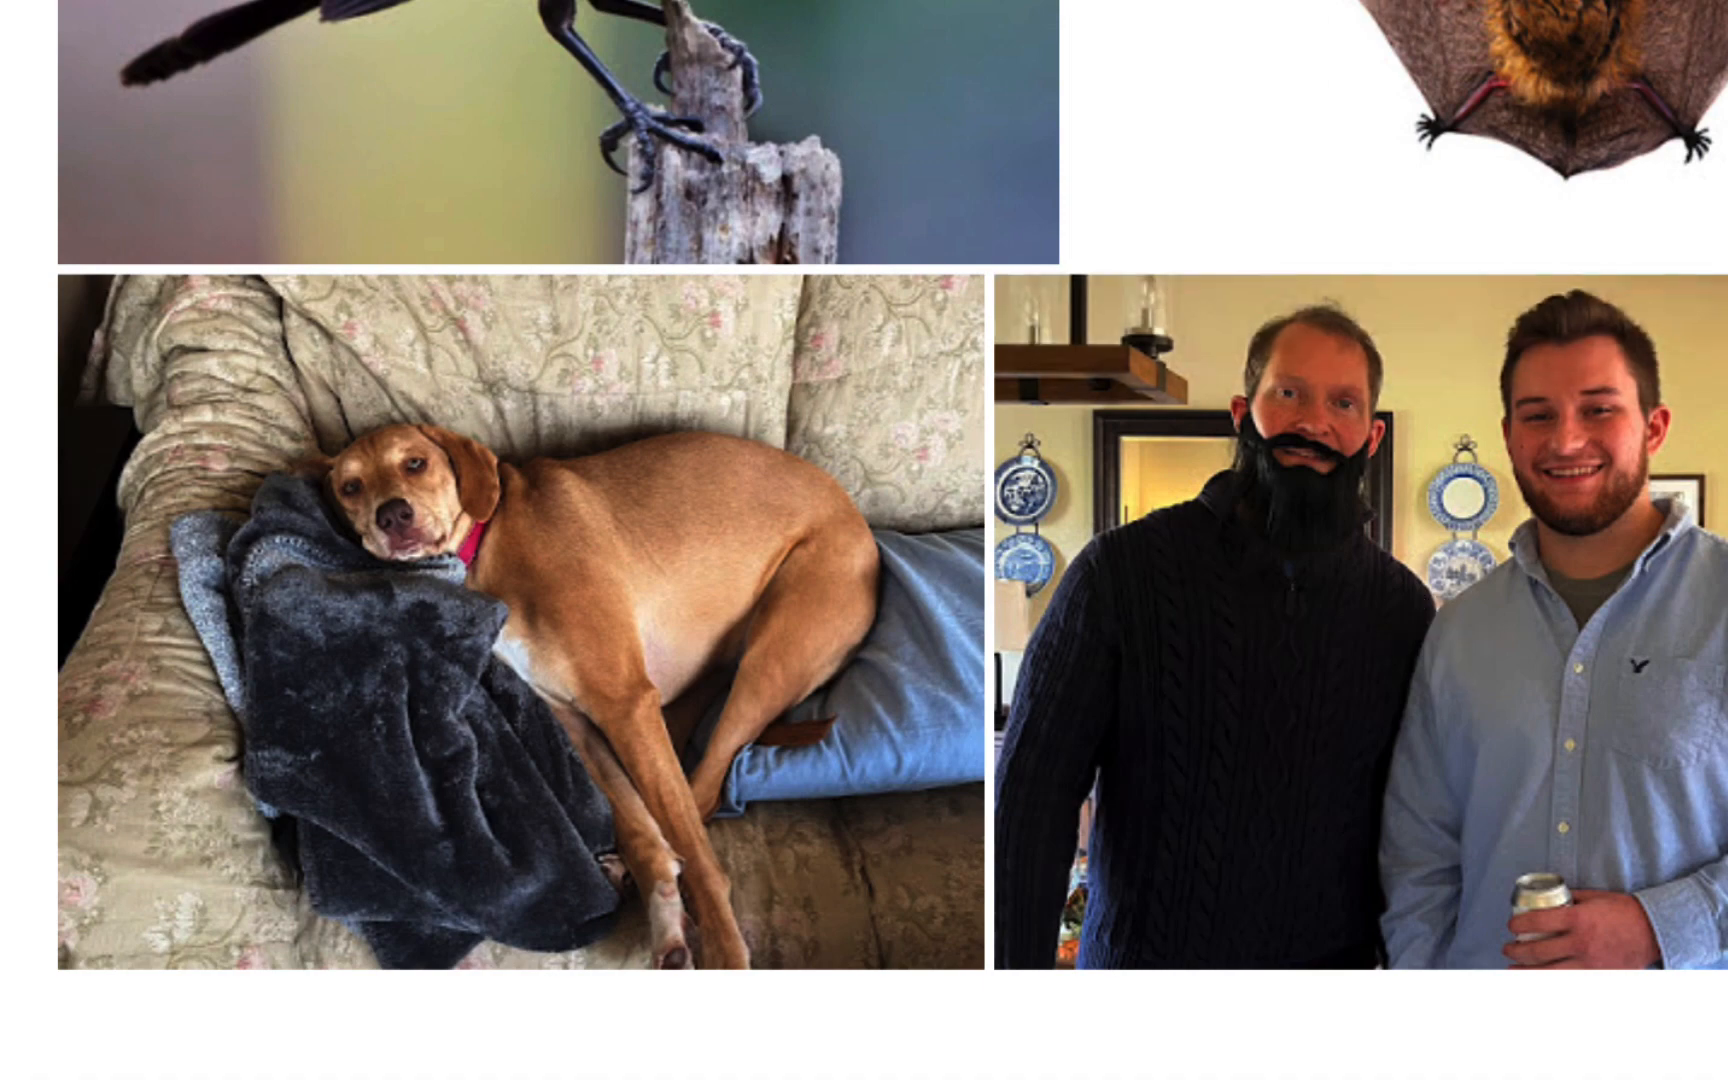
click(758, 125)
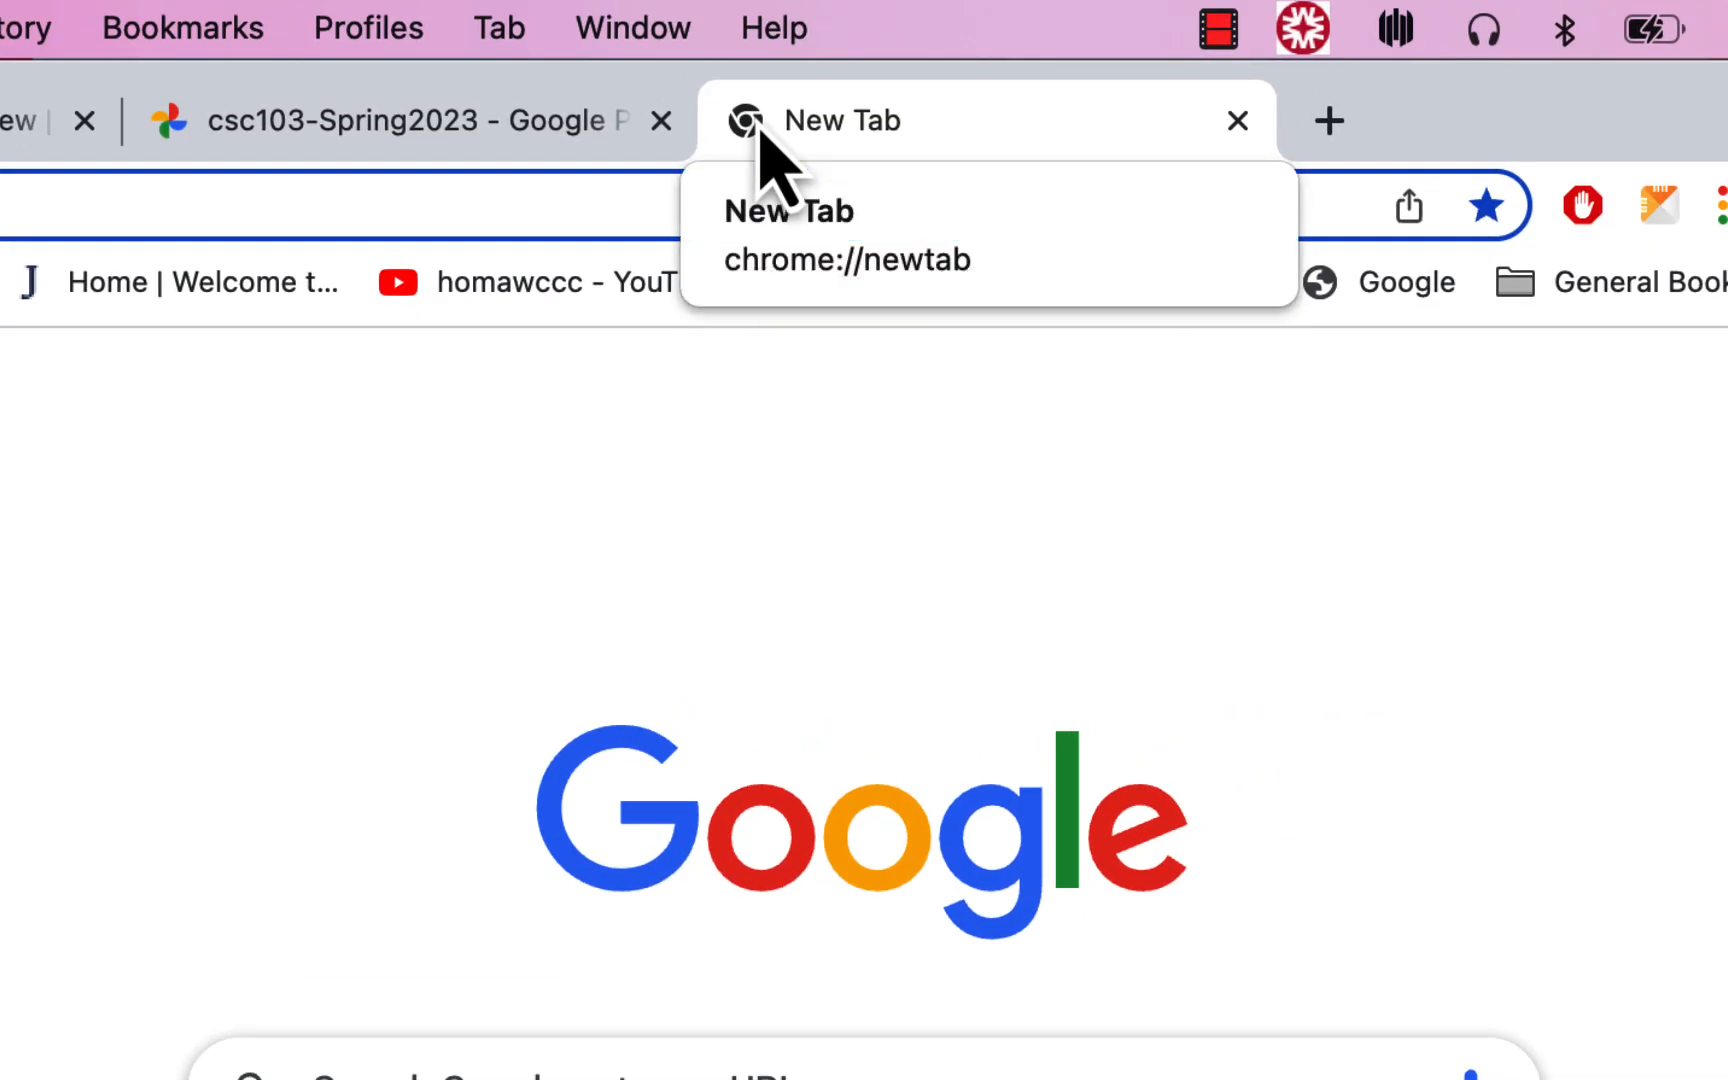
text(photo)
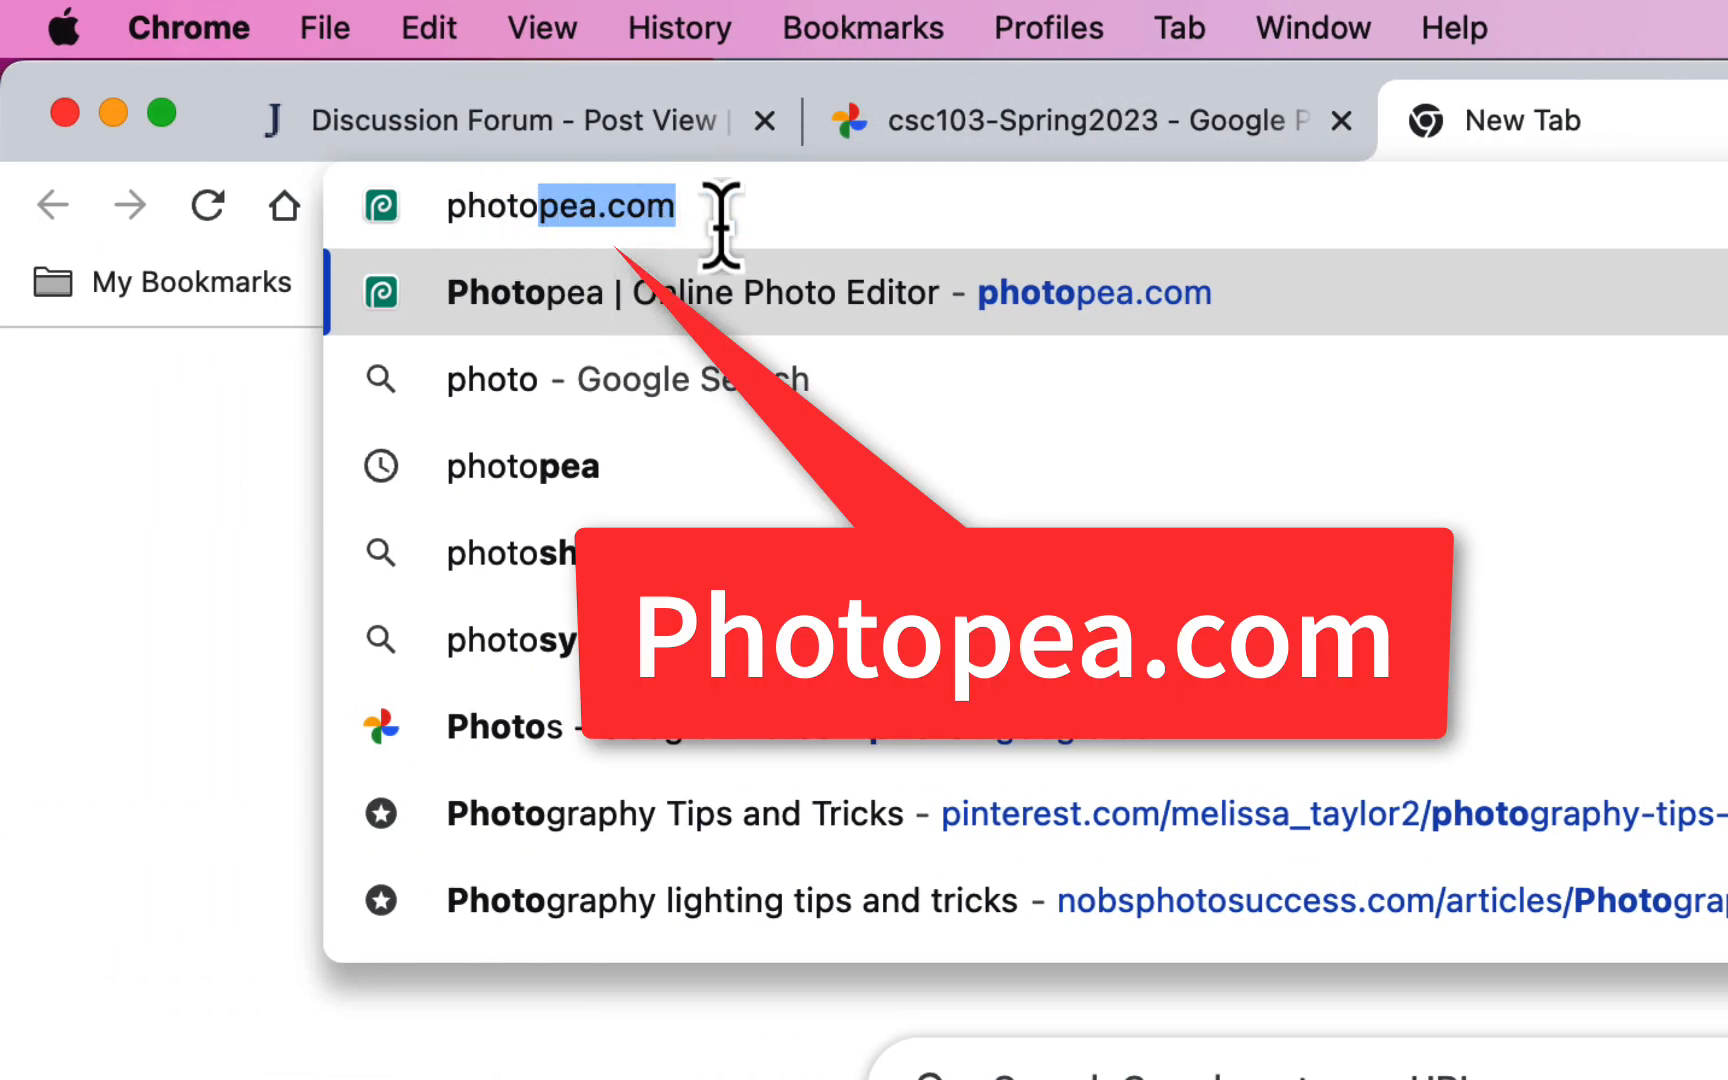
key(Return)
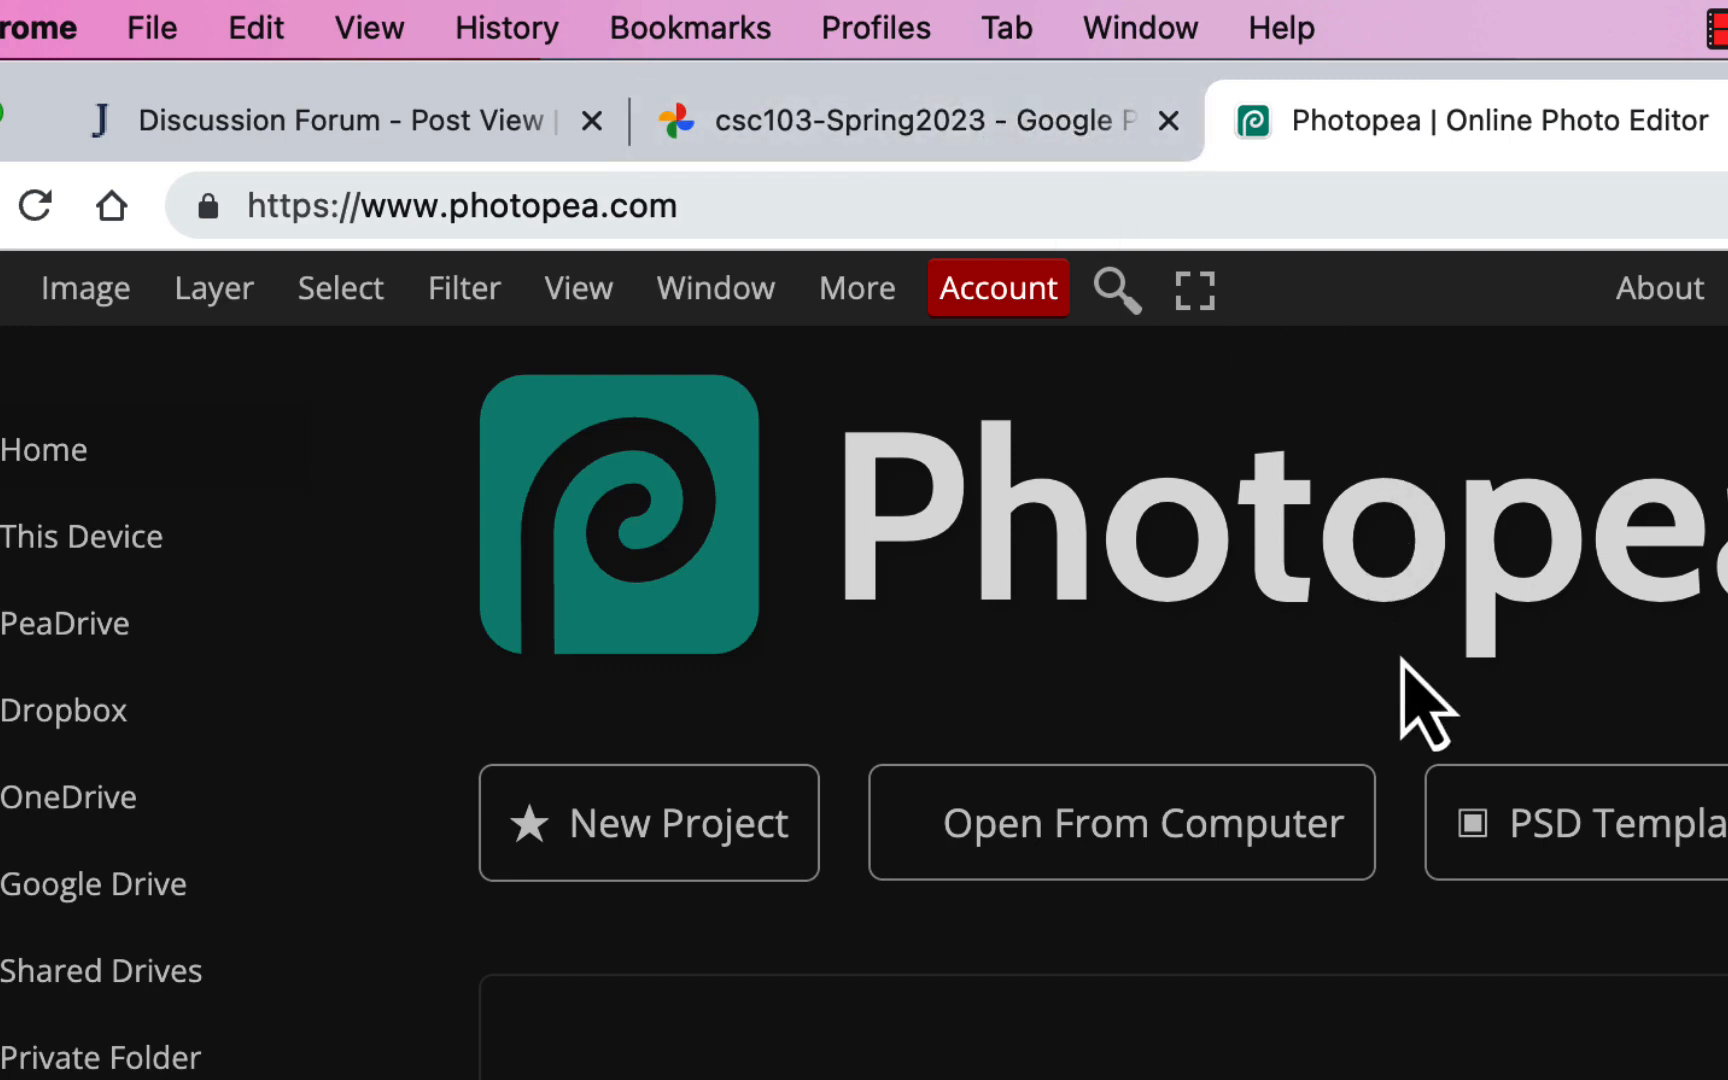
- Open the photo IMG_0680.jpg from the computer's Downloads folder in Photopea
click(1250, 880)
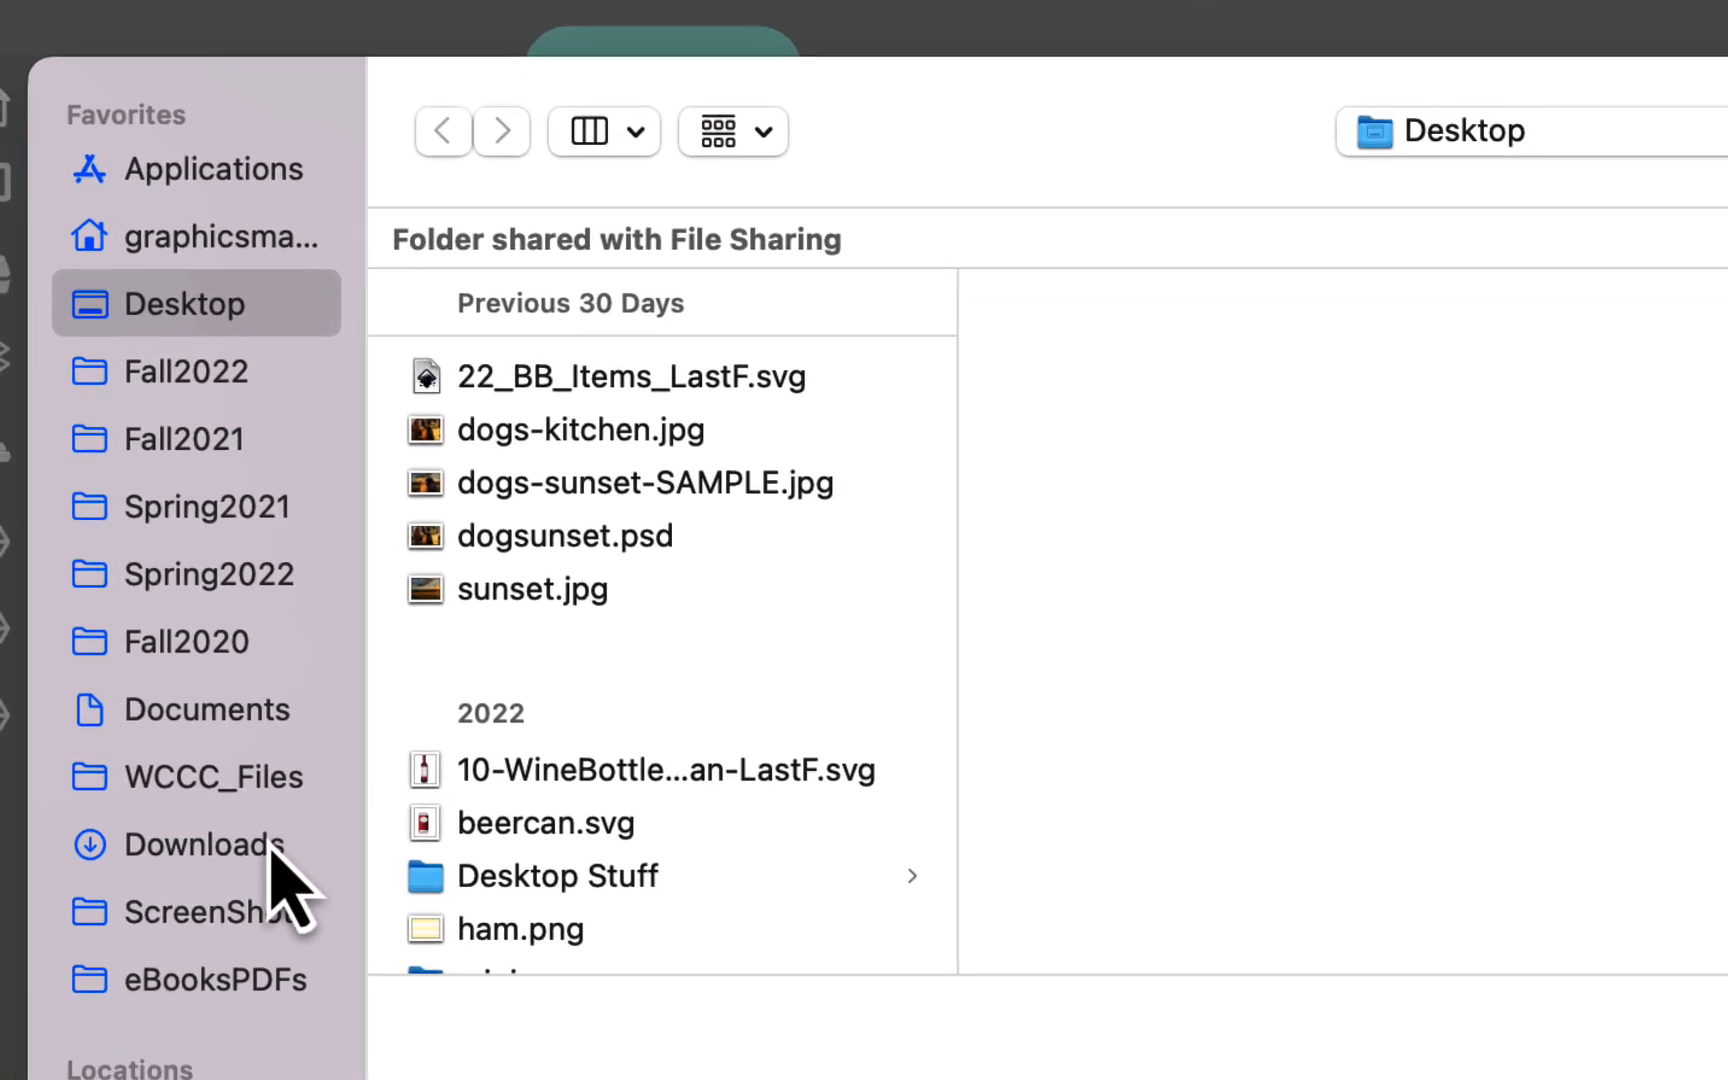
click(280, 775)
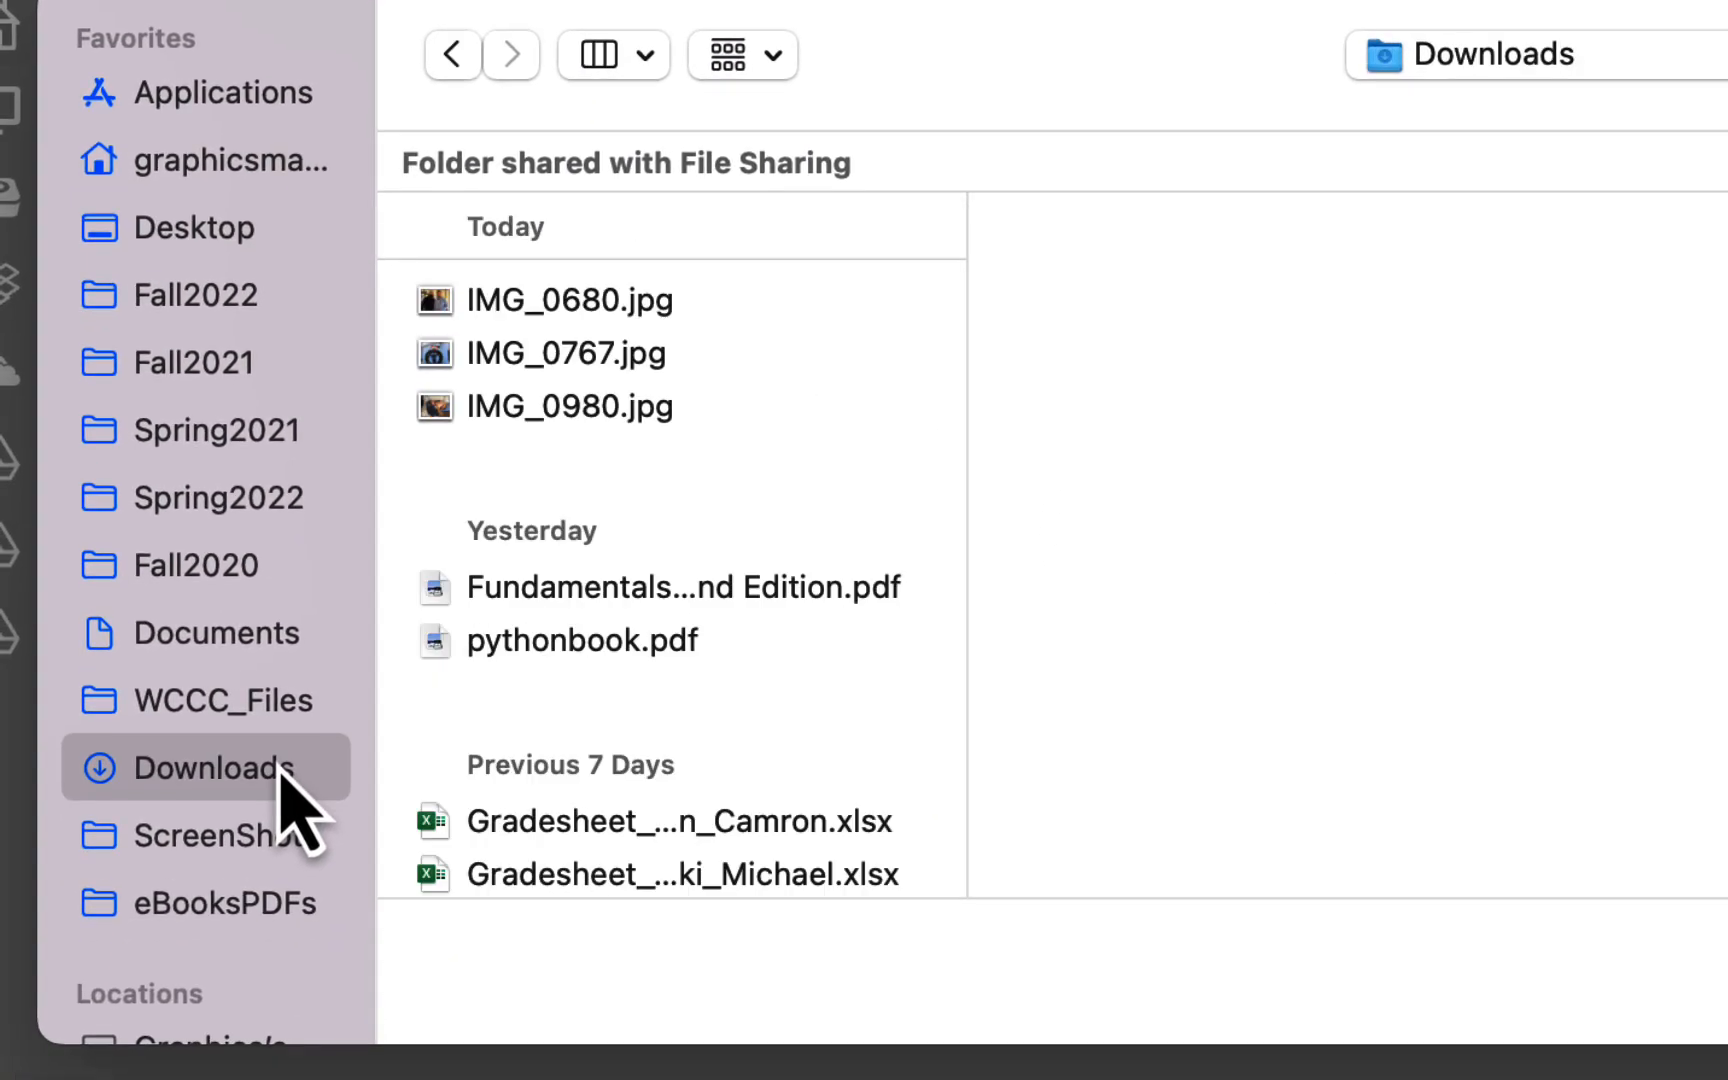
click(662, 305)
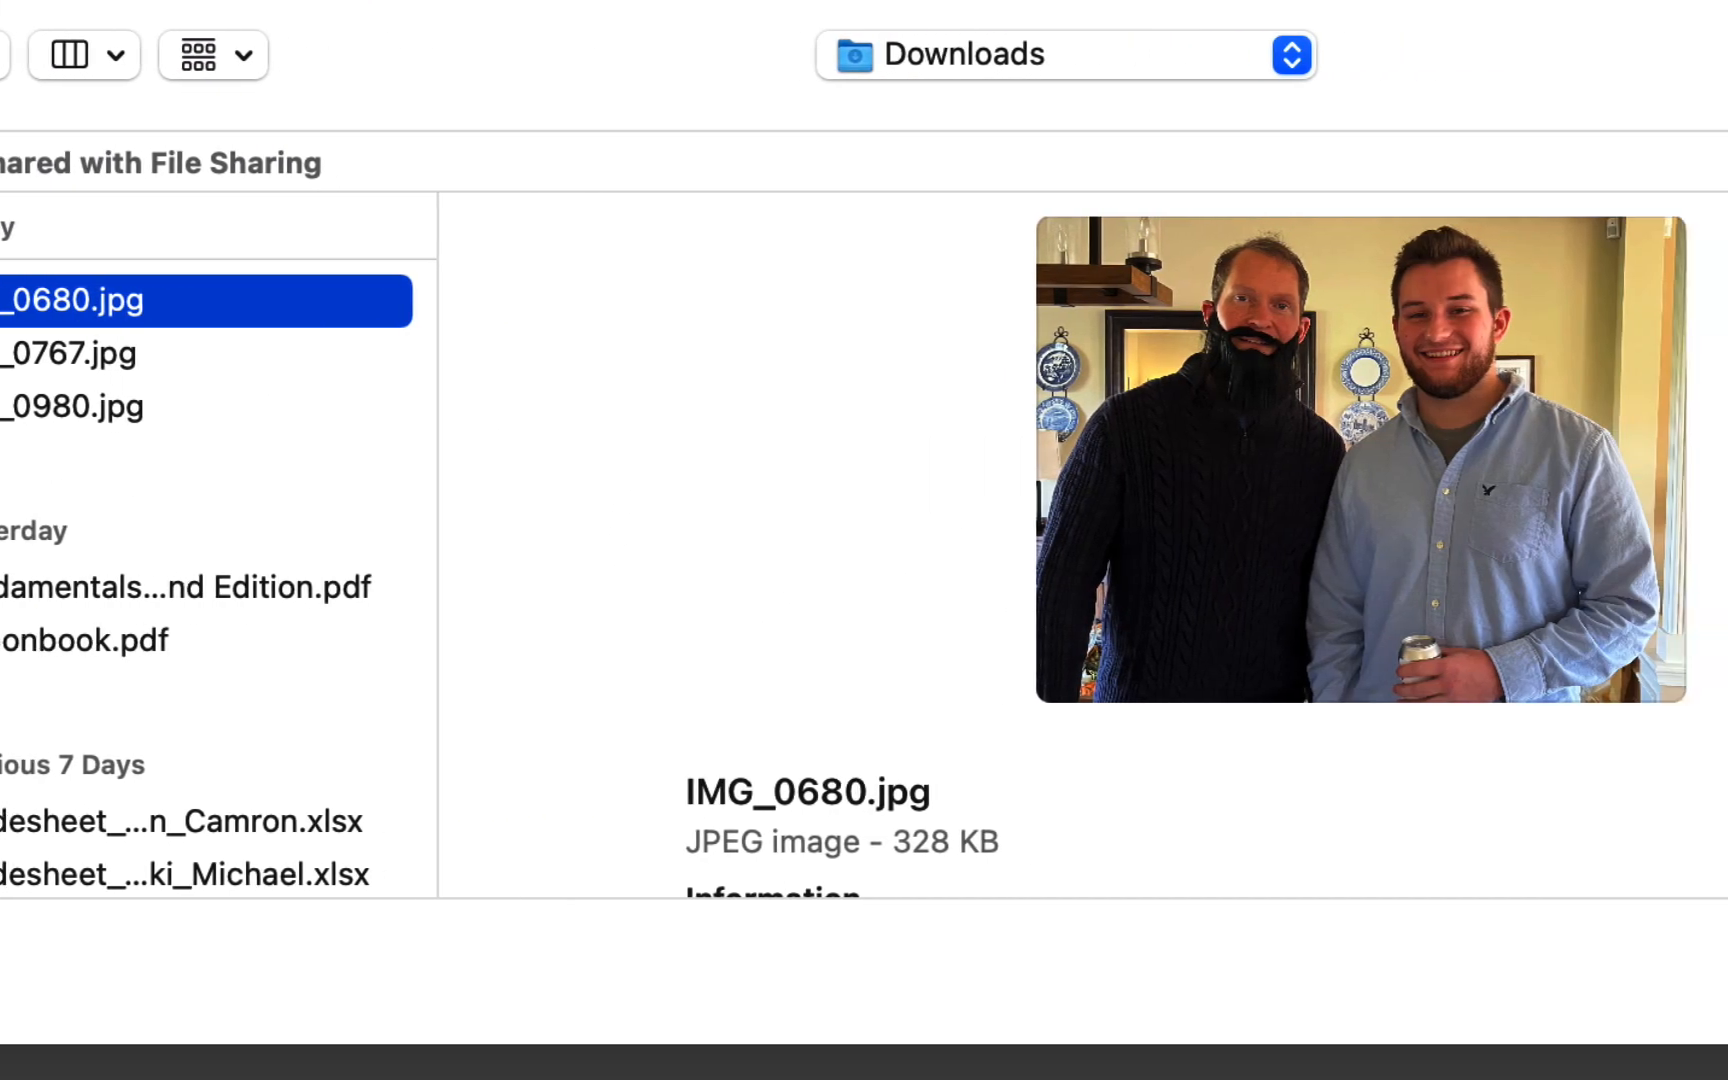
key(Return)
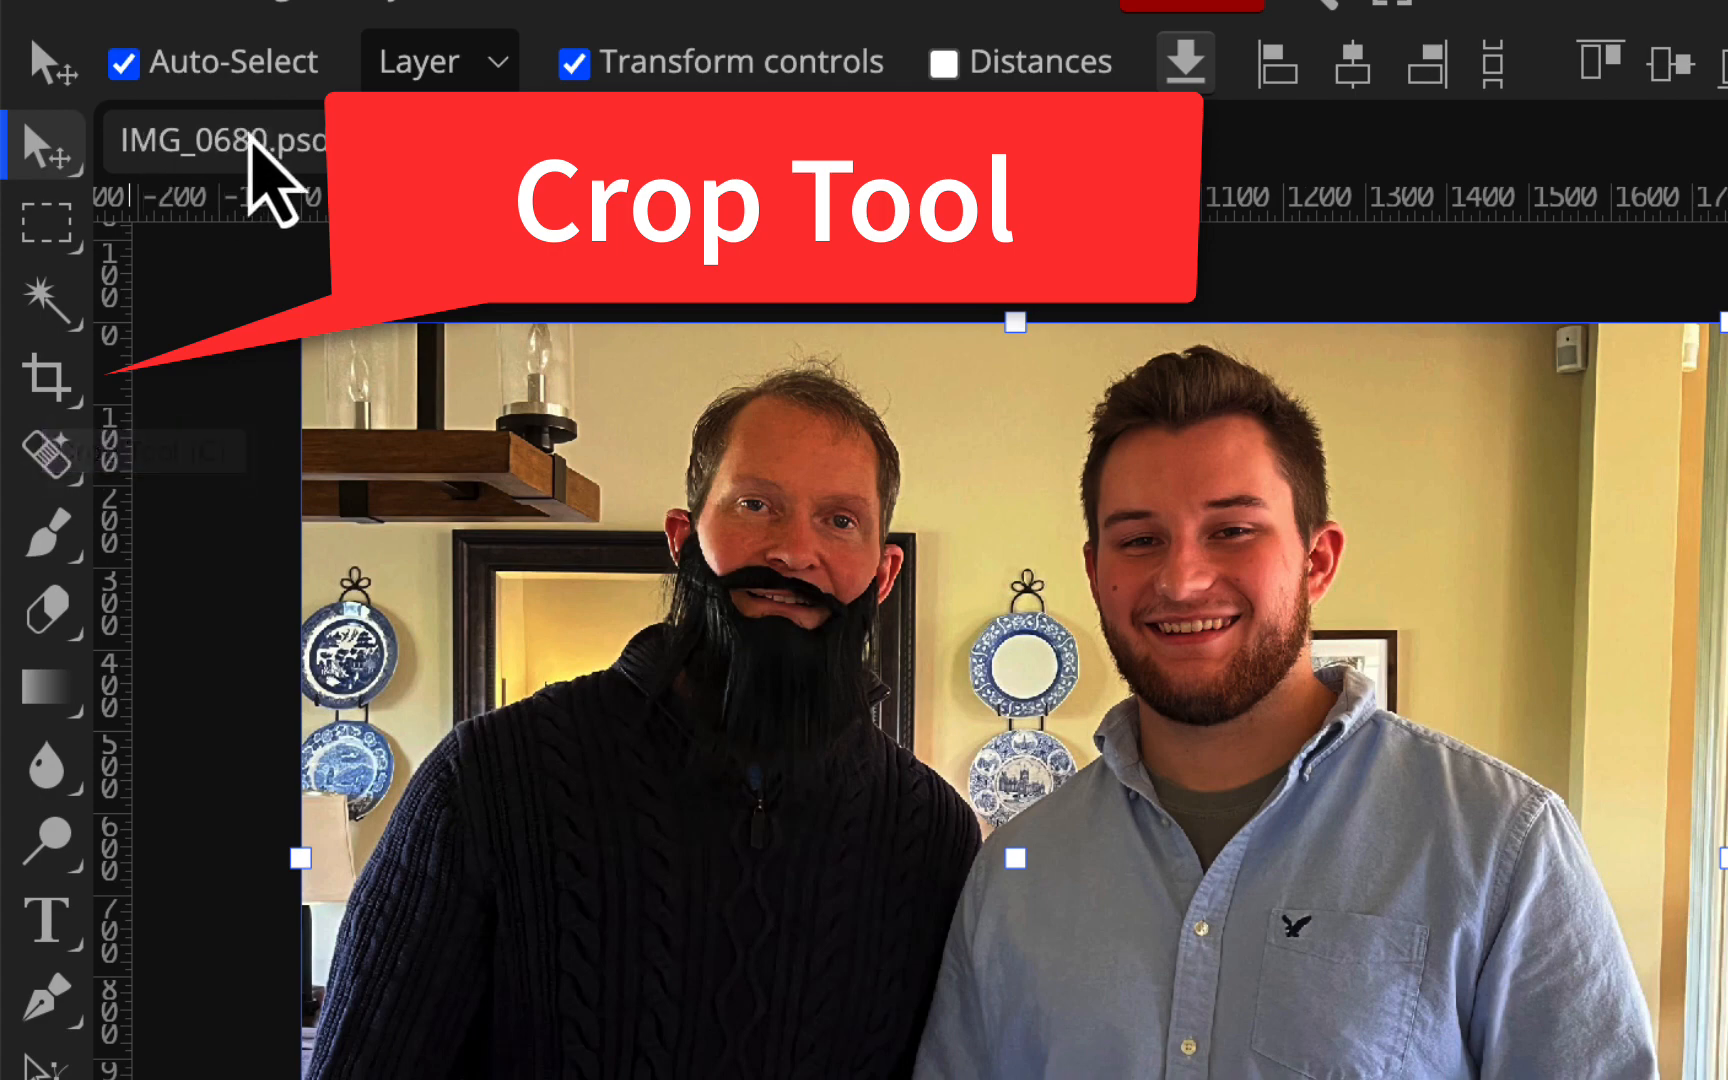
- Crop the photo to about 490 × 468 px around the bearded man's head and shoulders
right_click(42, 390)
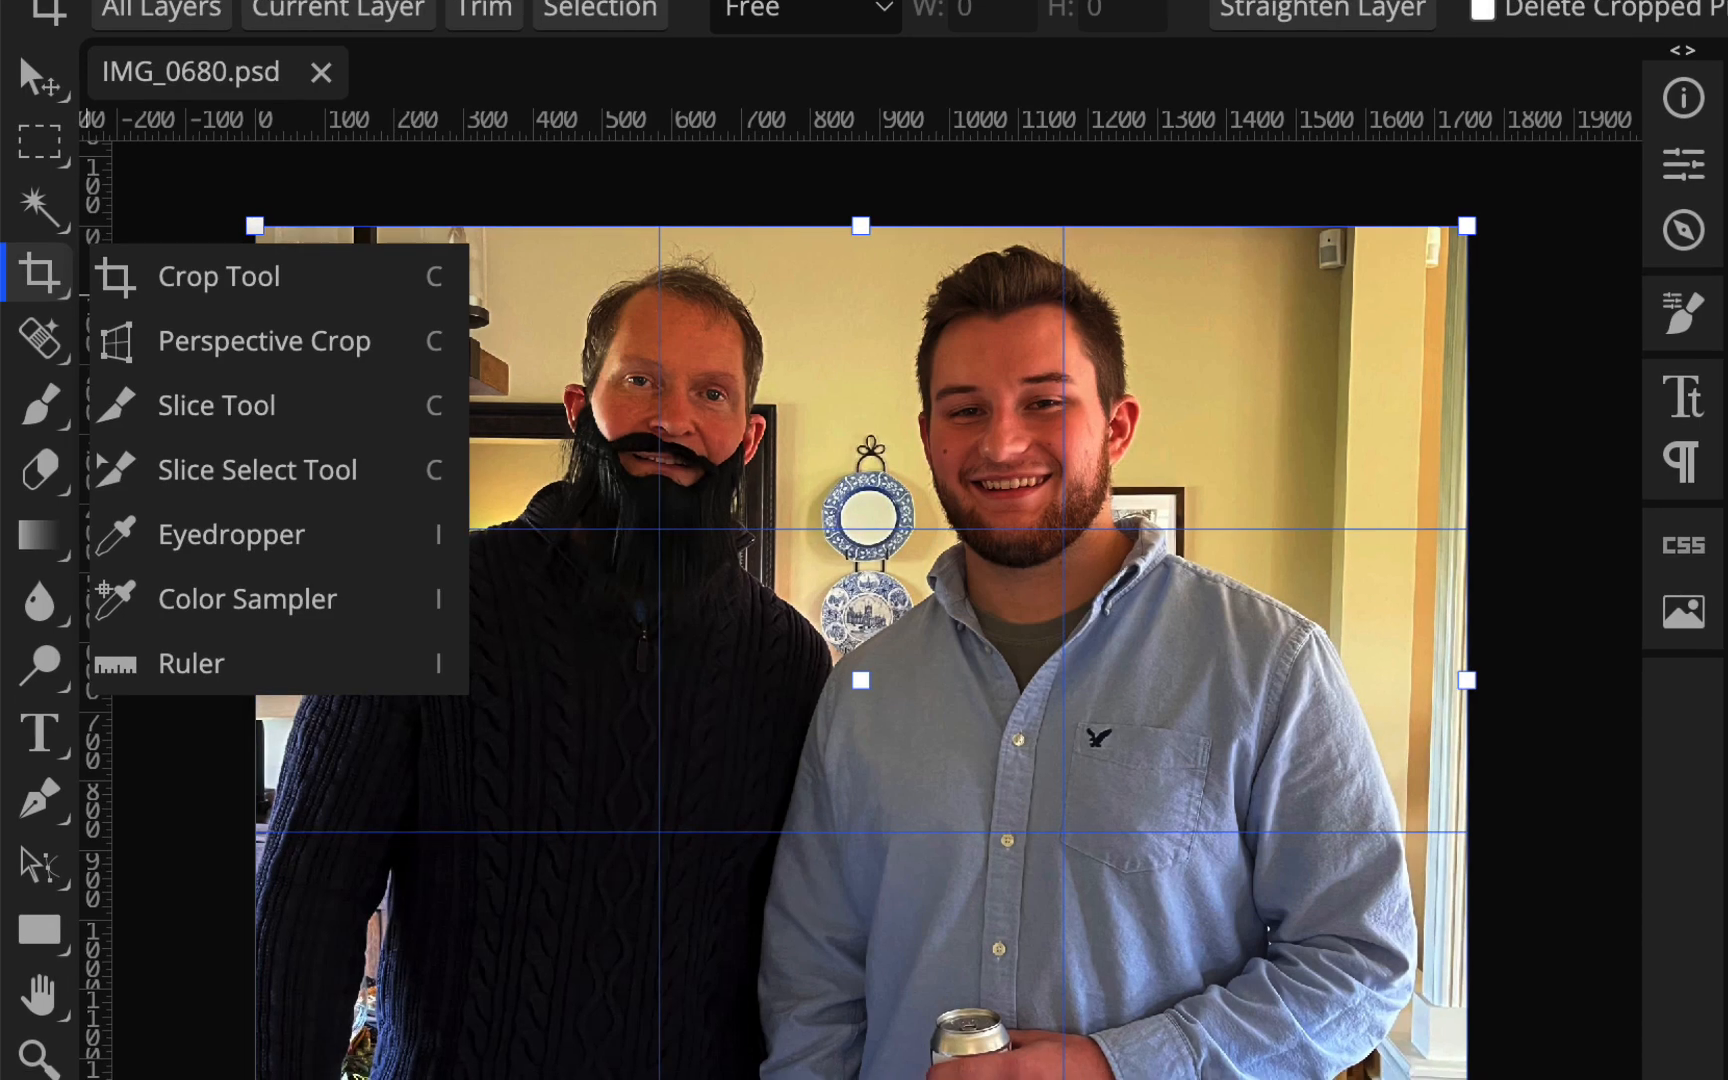
drag(1467, 1079, 856, 600)
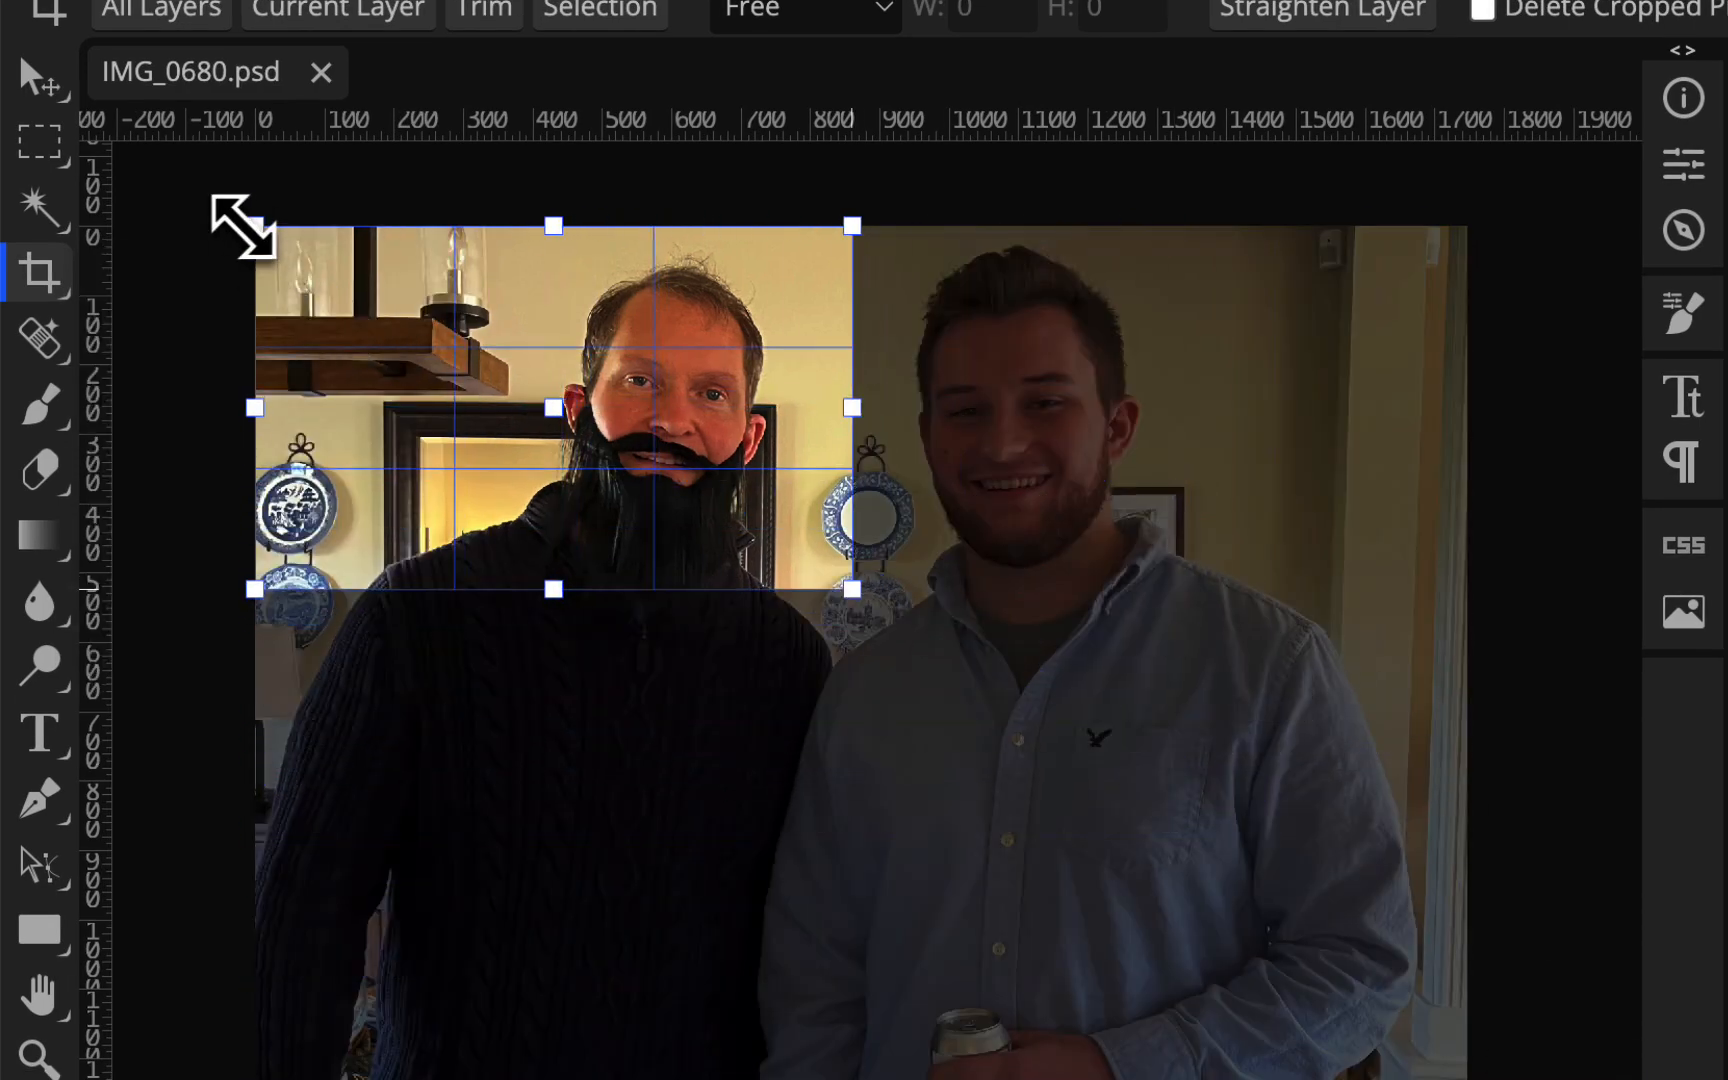
drag(254, 226, 475, 243)
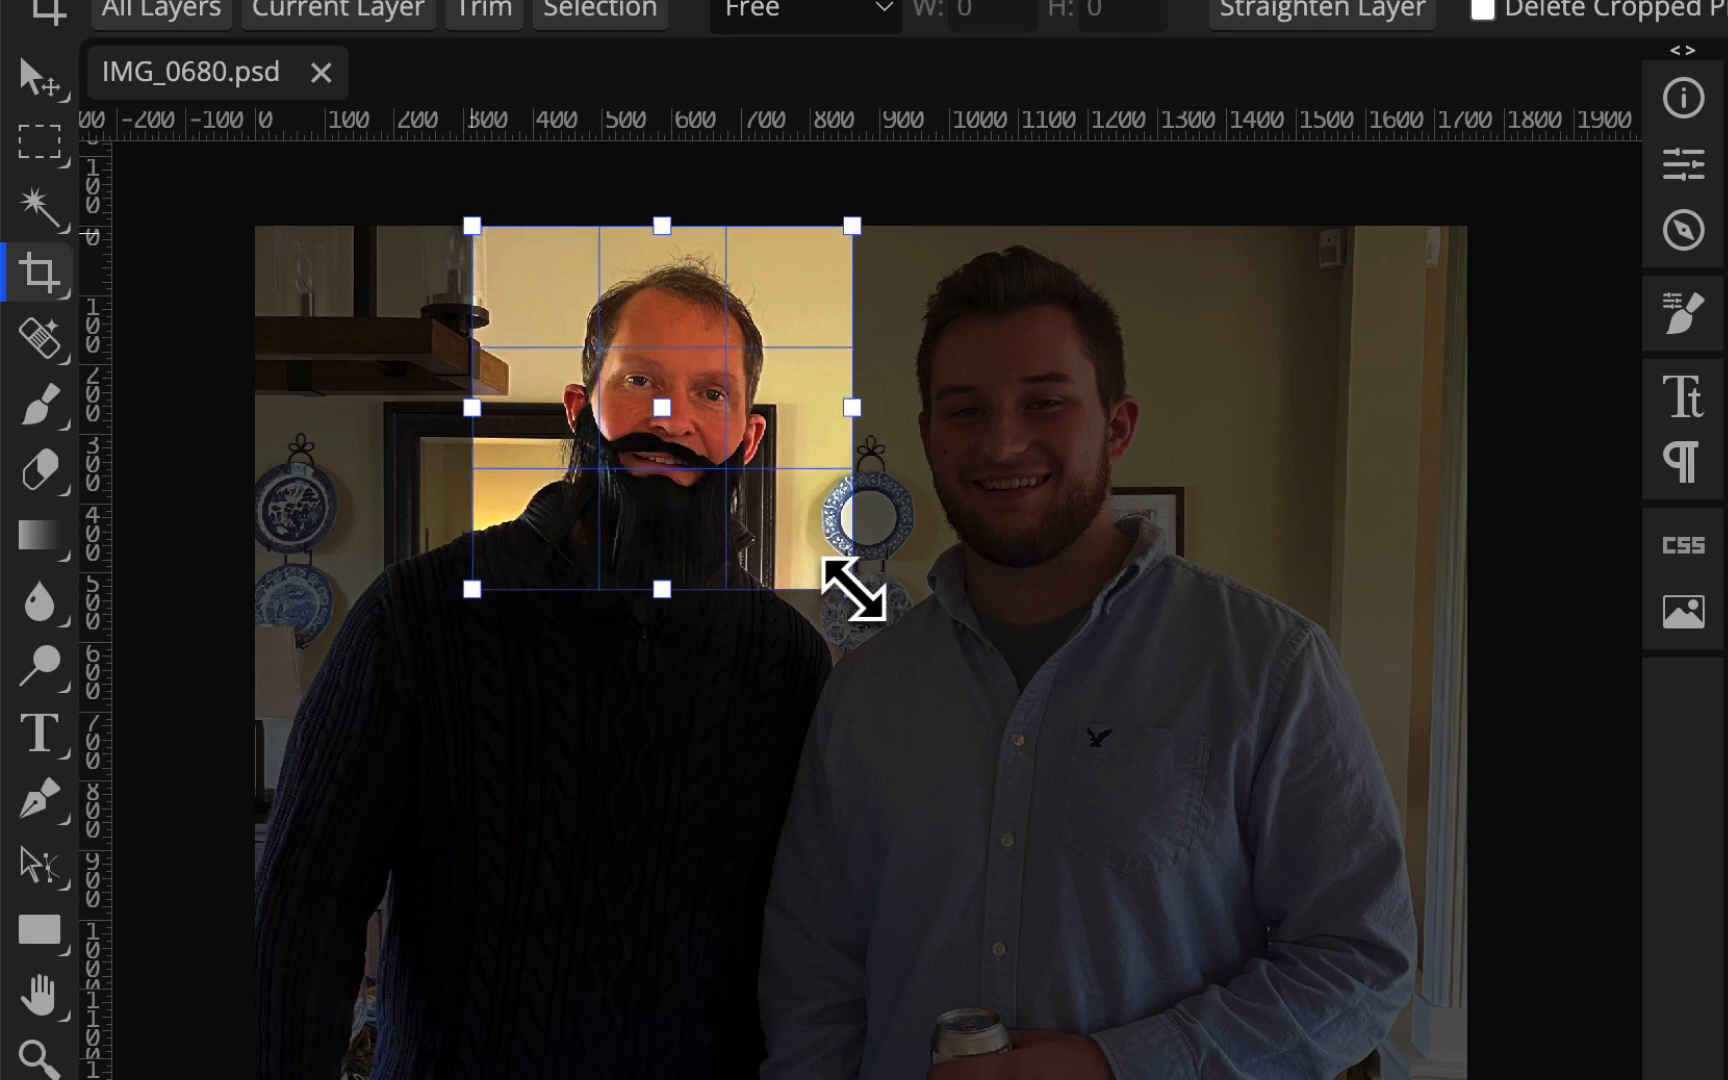
mouse_move(852, 588)
mouse_down()
mouse_move(848, 605)
mouse_move(832, 594)
mouse_up()
mouse_move(699, 335)
mouse_down()
mouse_move(717, 359)
mouse_move(711, 342)
mouse_up()
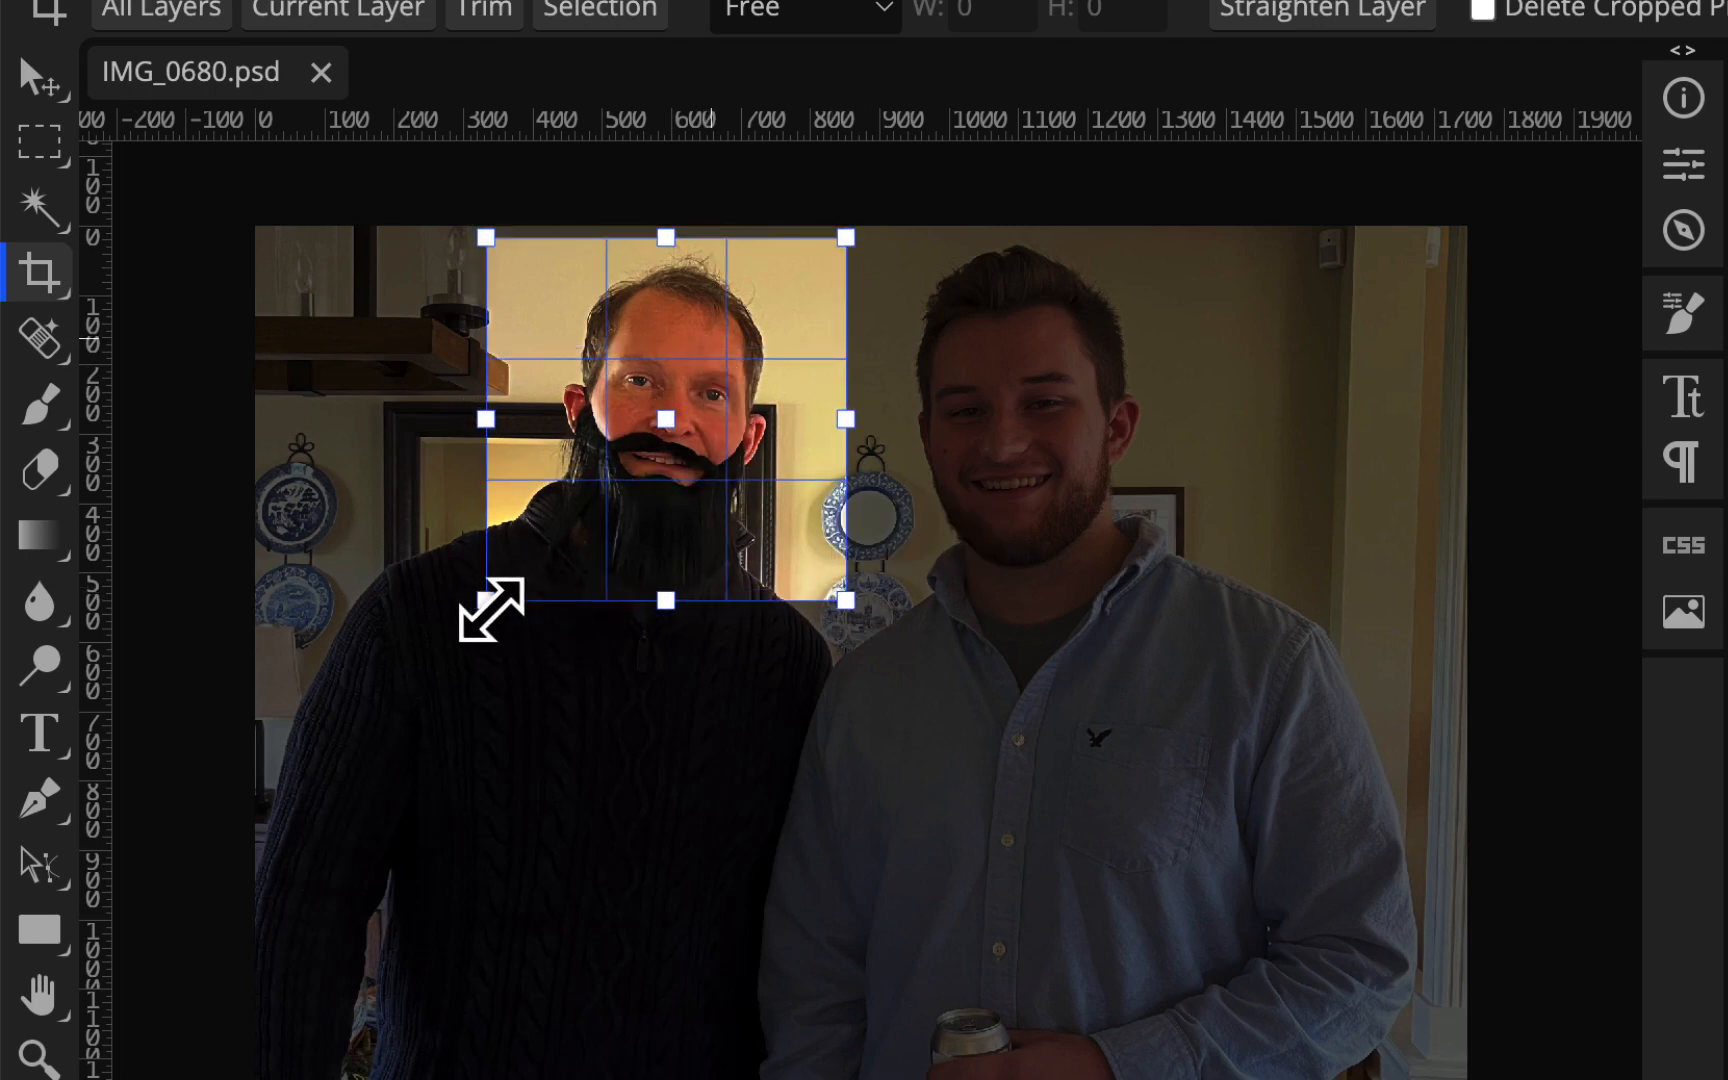
drag(491, 610, 509, 567)
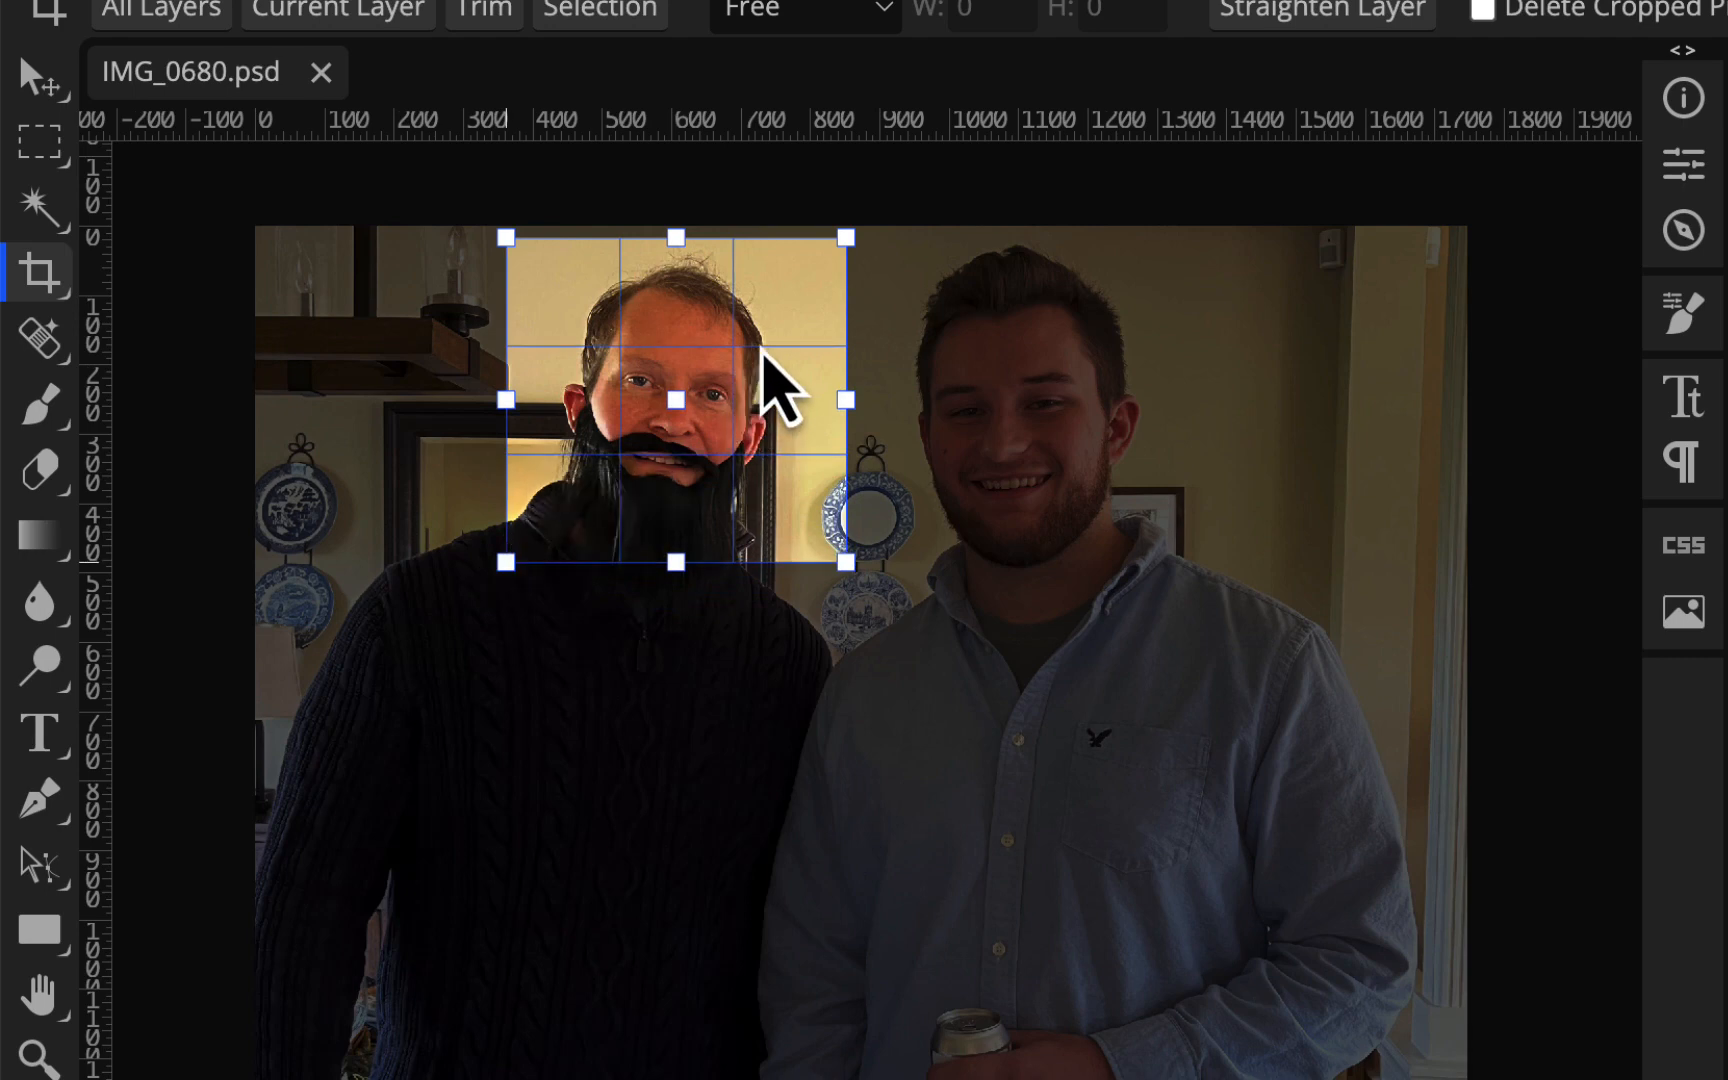
drag(763, 349, 757, 351)
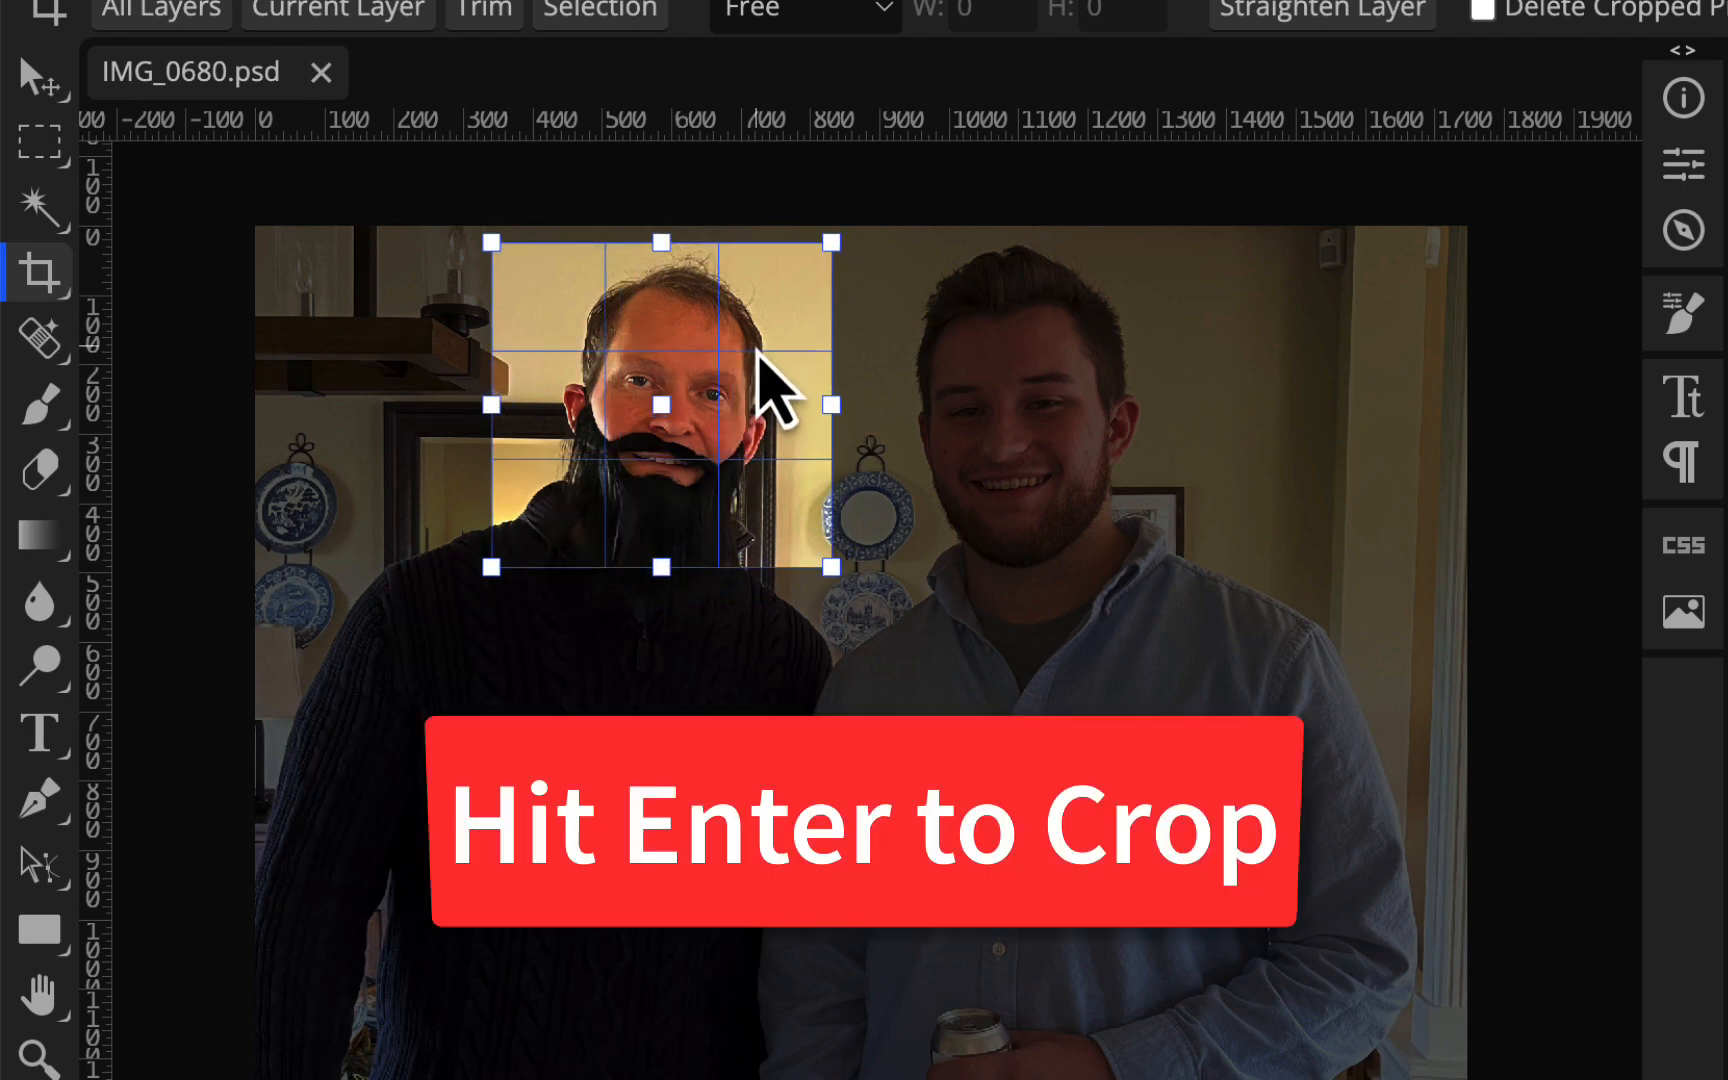
key(Return)
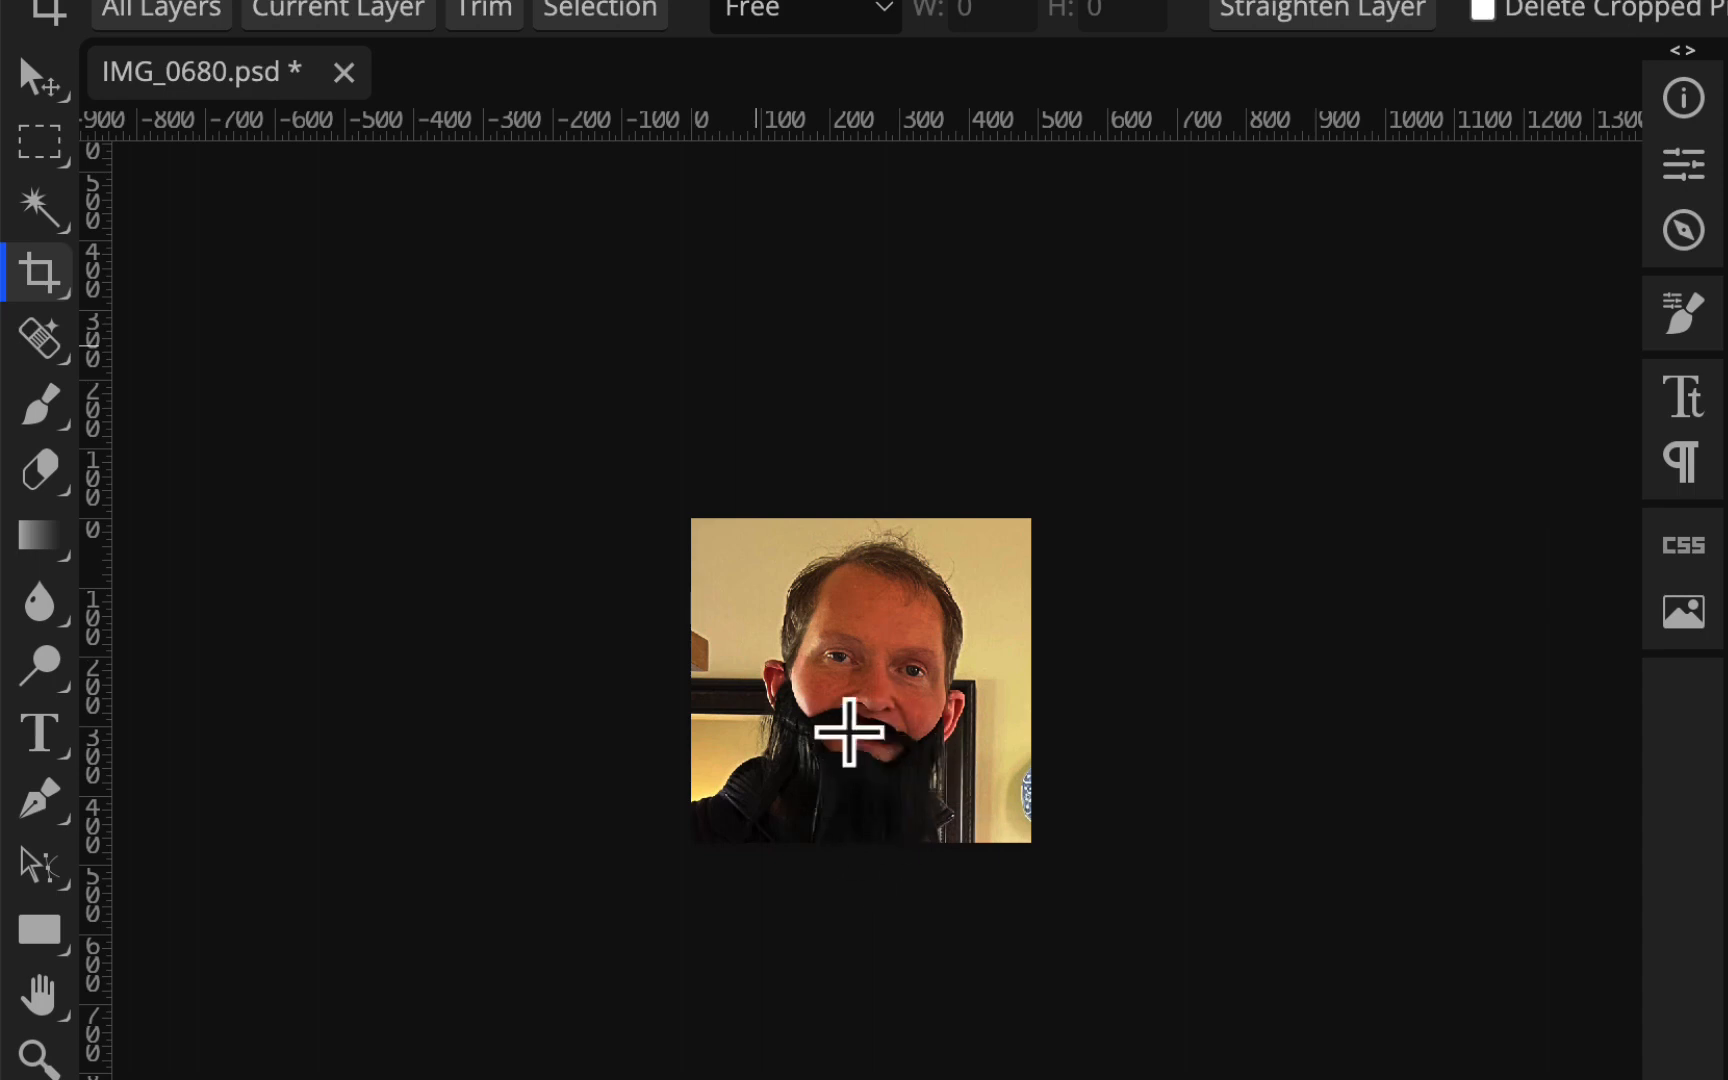
- Apply a Shadows/Highlights adjustment to the cropped photo with the shadows amount set to about 44%
click(222, 95)
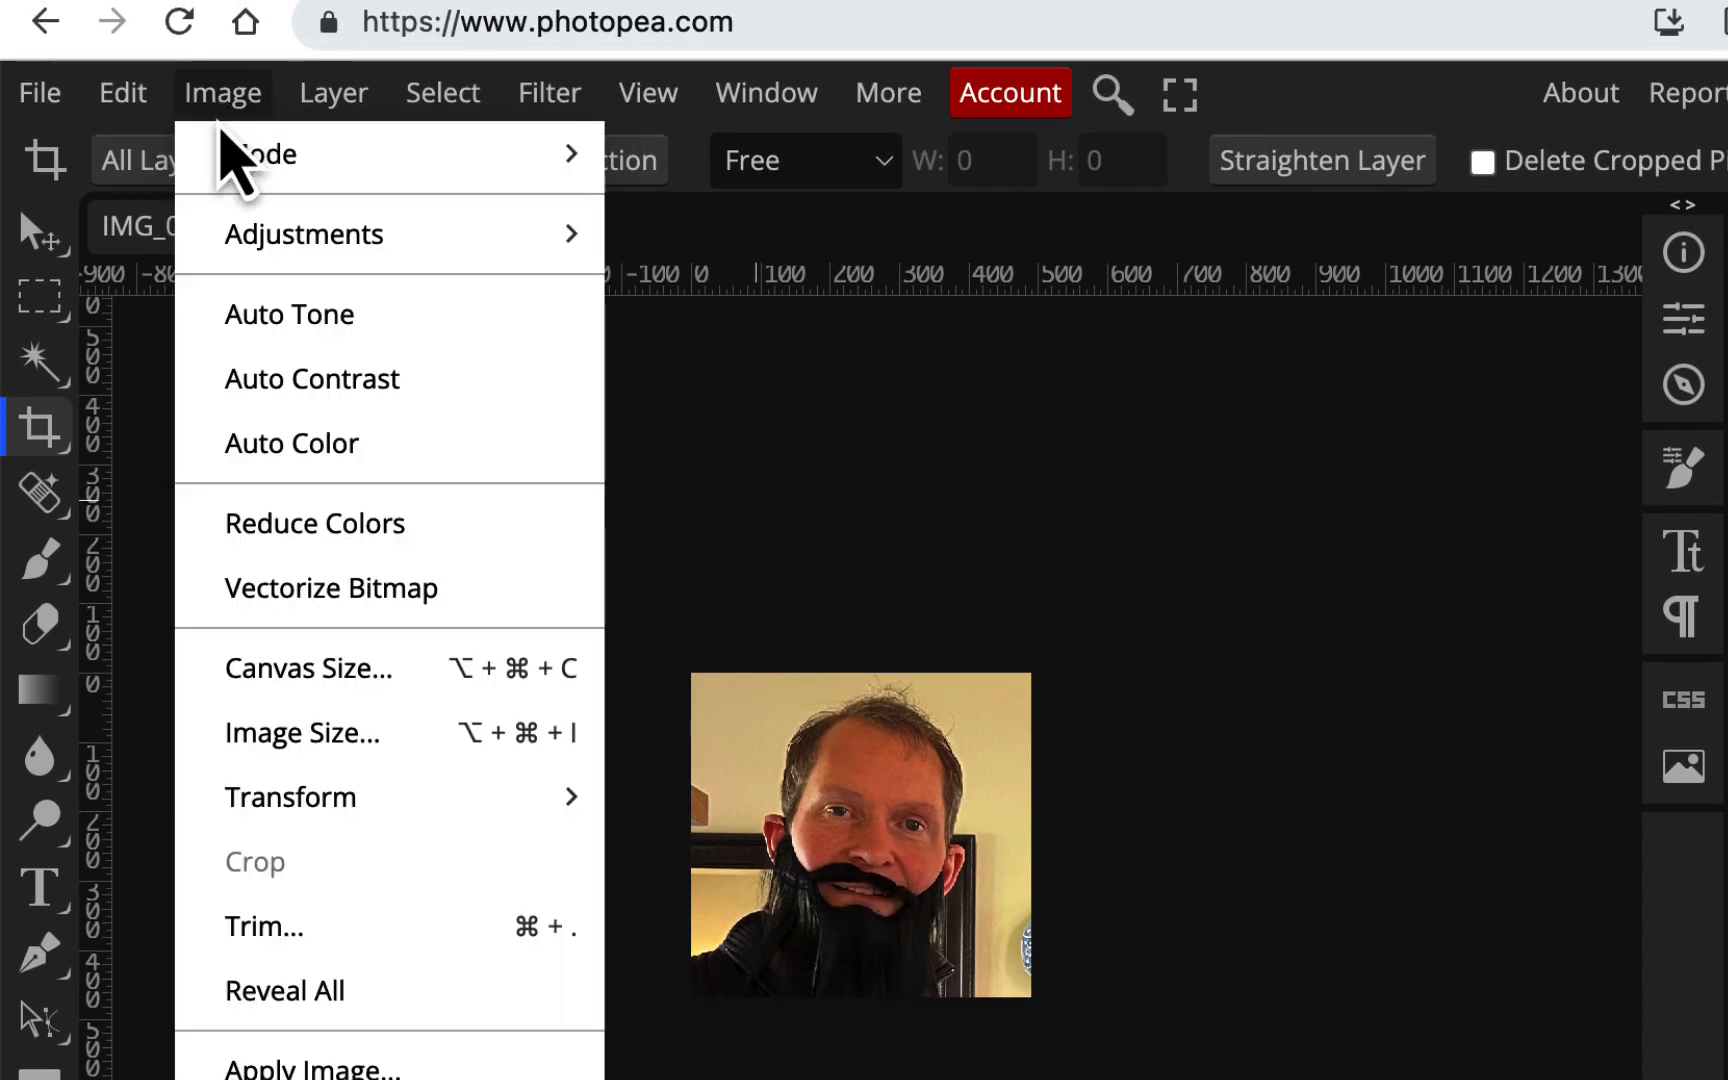
mouse_move(228, 240)
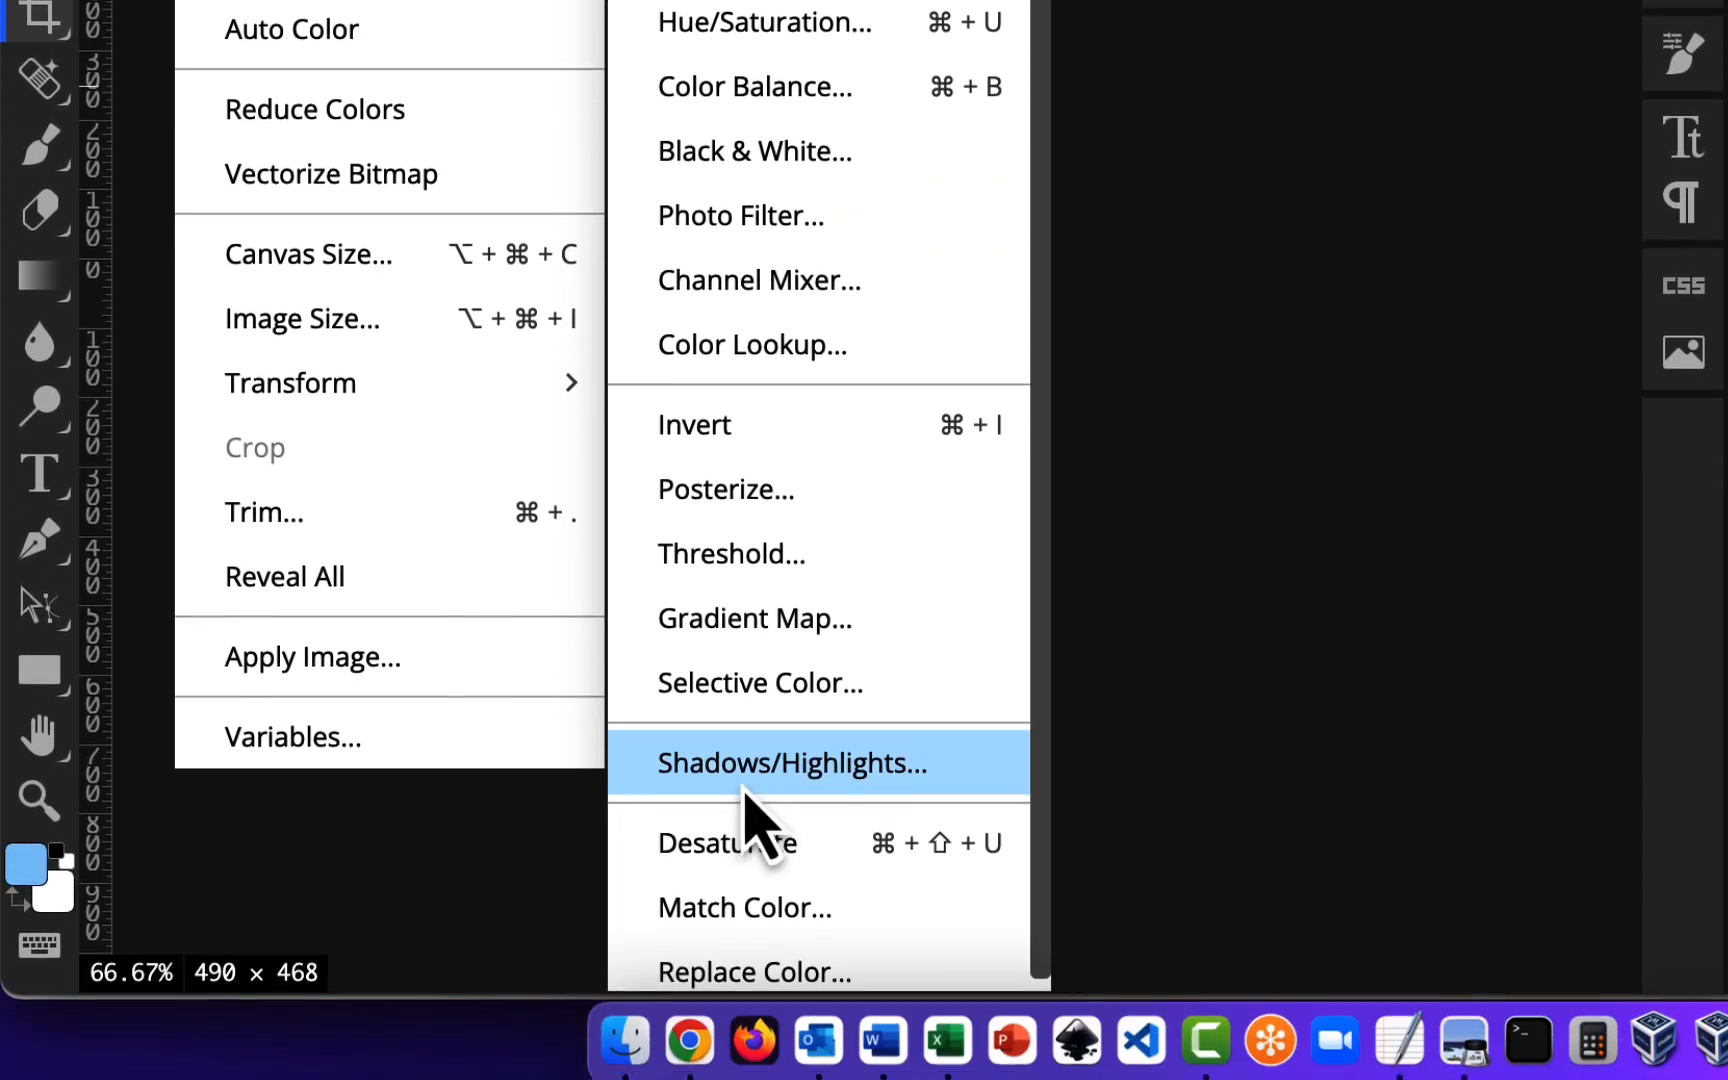
click(748, 772)
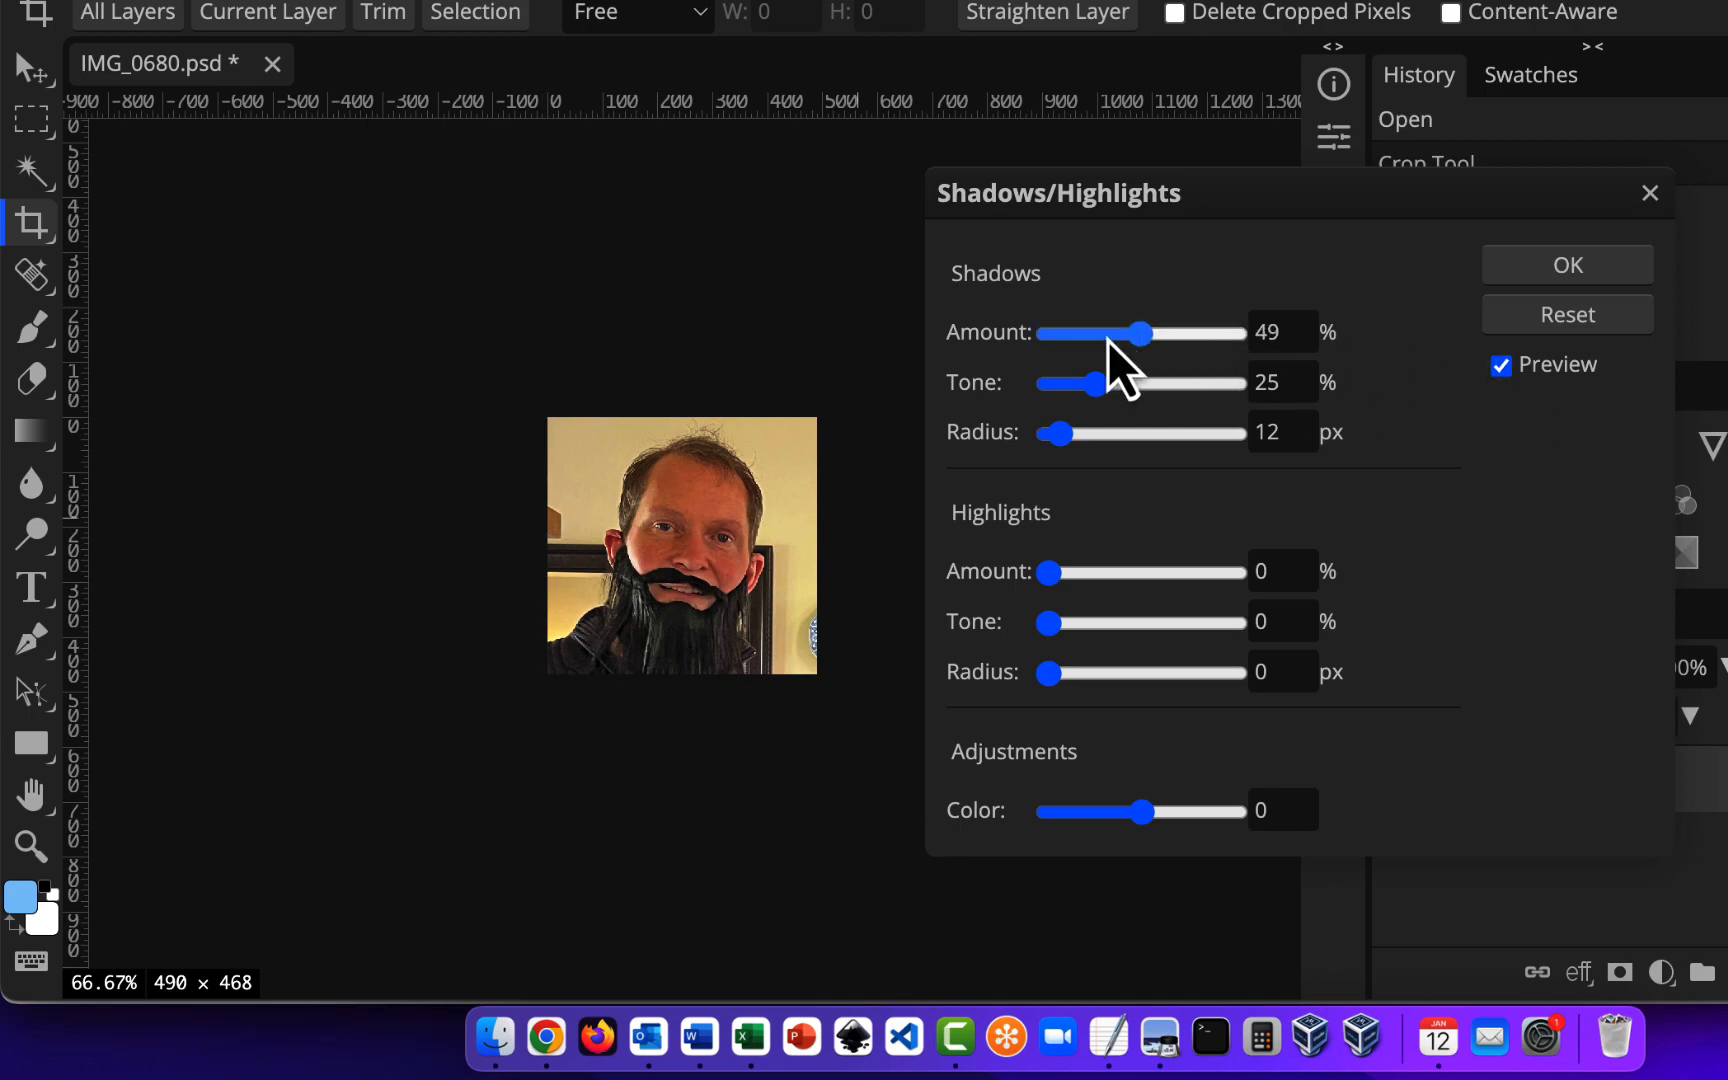
mouse_move(1108, 340)
mouse_down()
mouse_move(1094, 334)
mouse_move(1123, 335)
mouse_up()
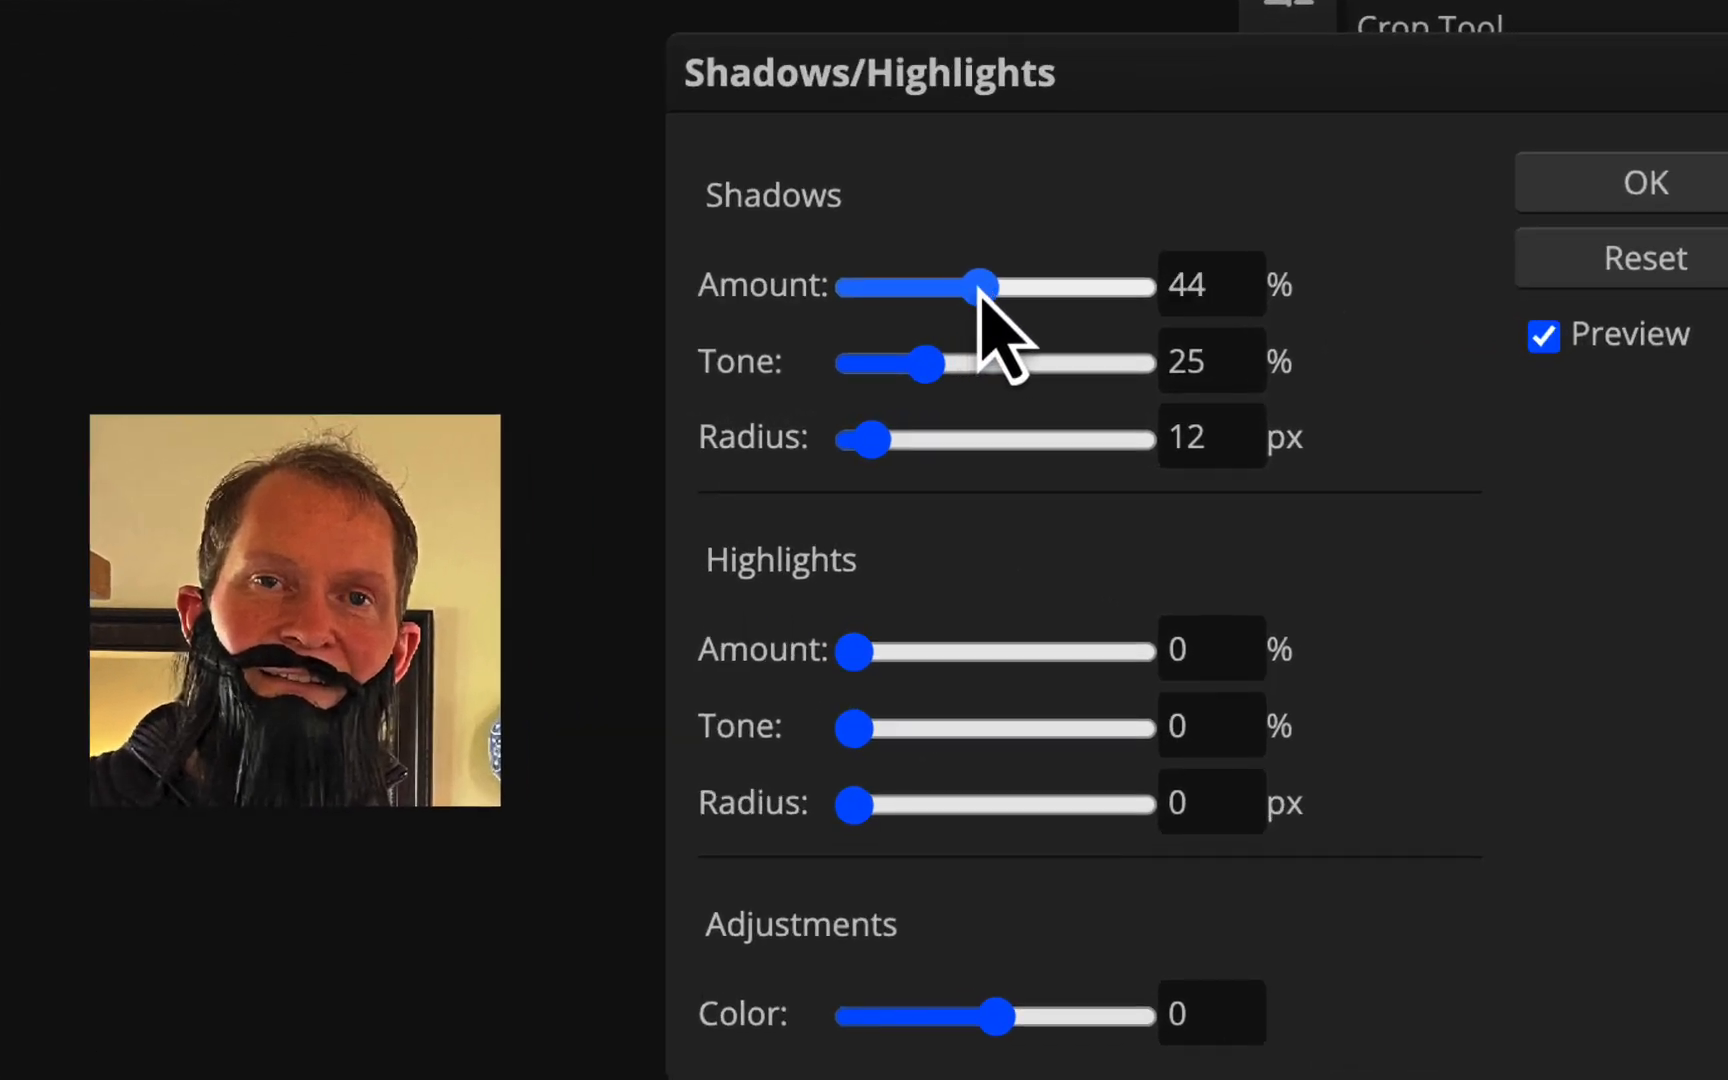
click(1620, 185)
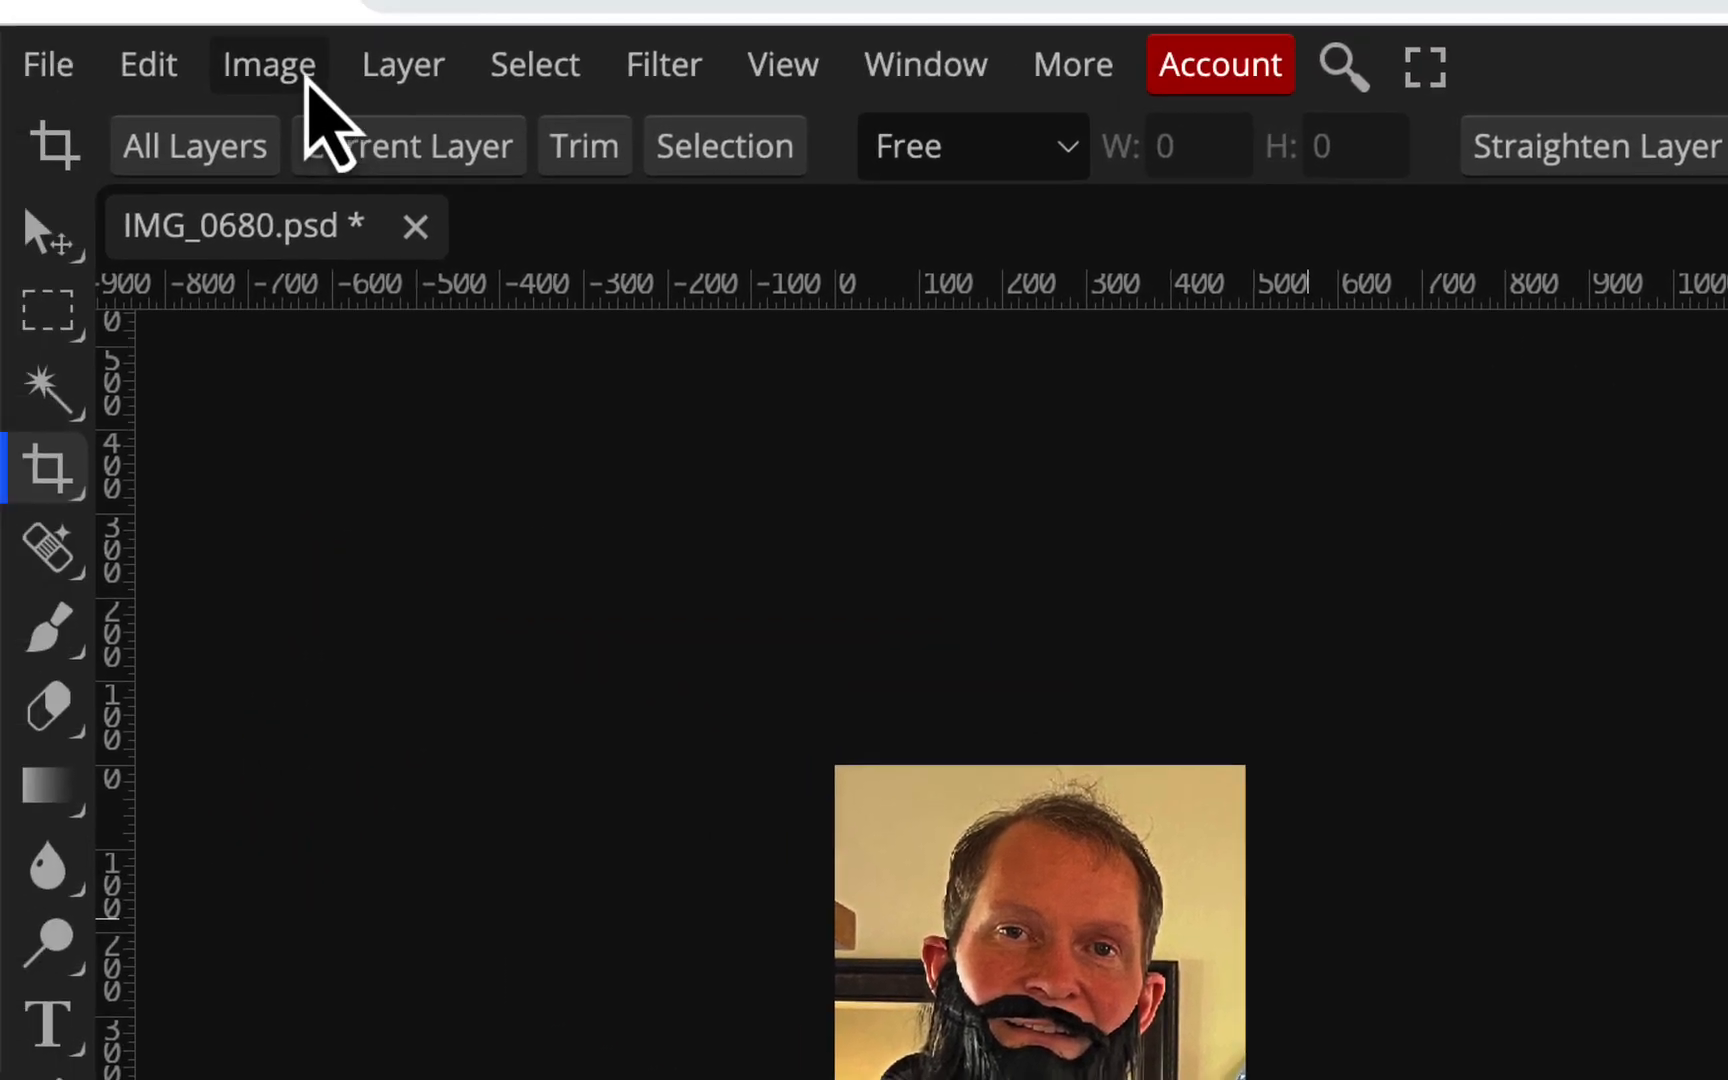
- Apply a Levels adjustment to the RGB channel with black input 7, midtone 1.09 and white input 213
click(309, 80)
mouse_move(385, 222)
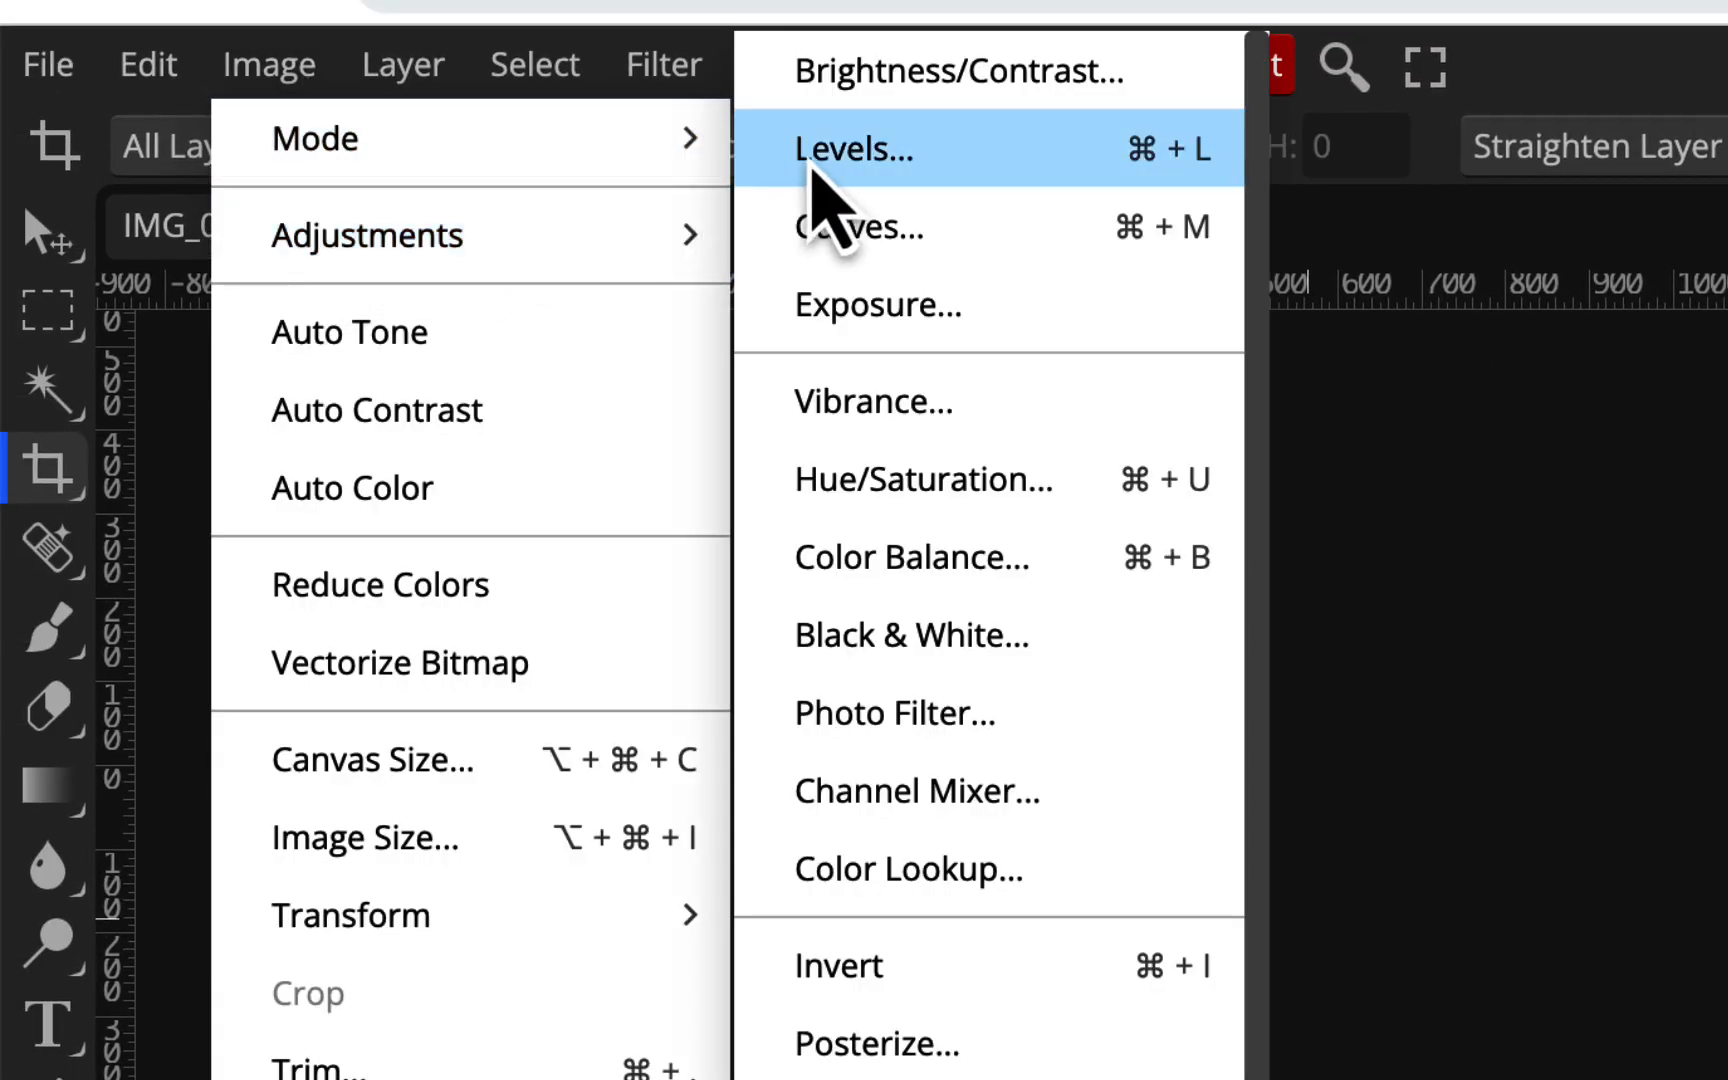
click(818, 158)
drag(757, 458, 1727, 427)
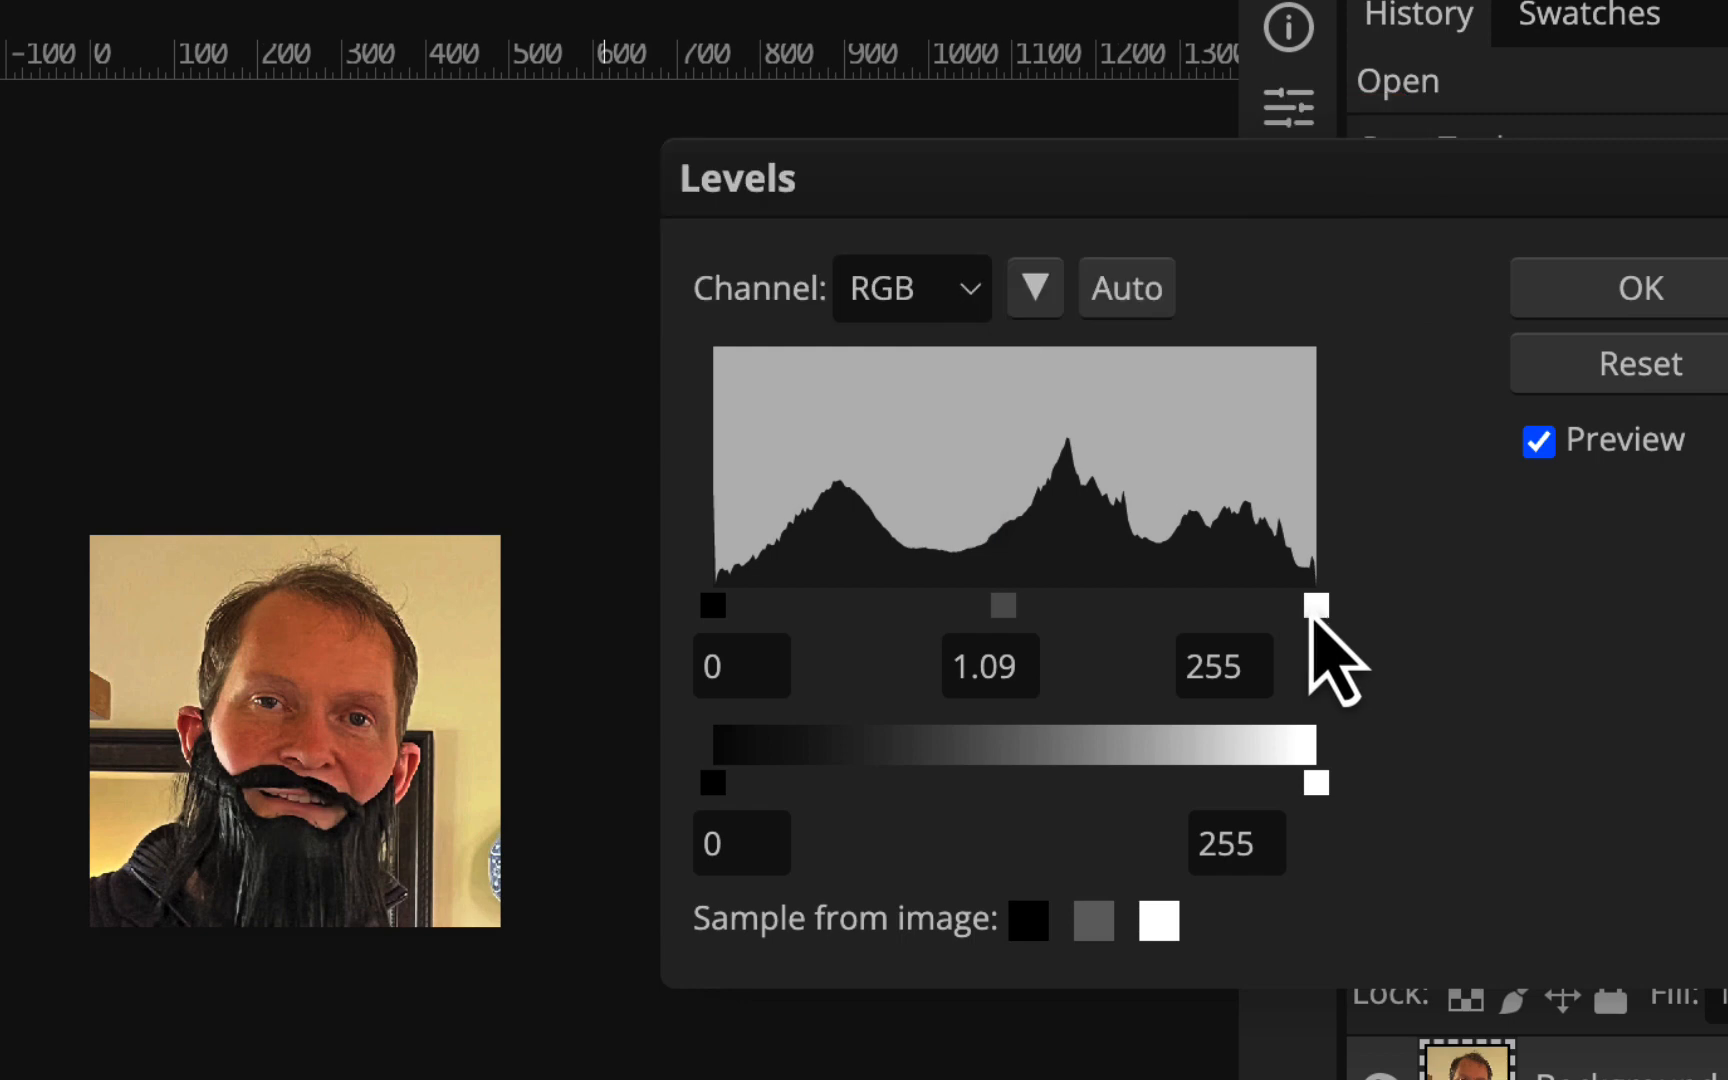
mouse_move(1312, 607)
mouse_down()
mouse_move(1257, 610)
mouse_move(1328, 614)
mouse_move(1207, 623)
mouse_up()
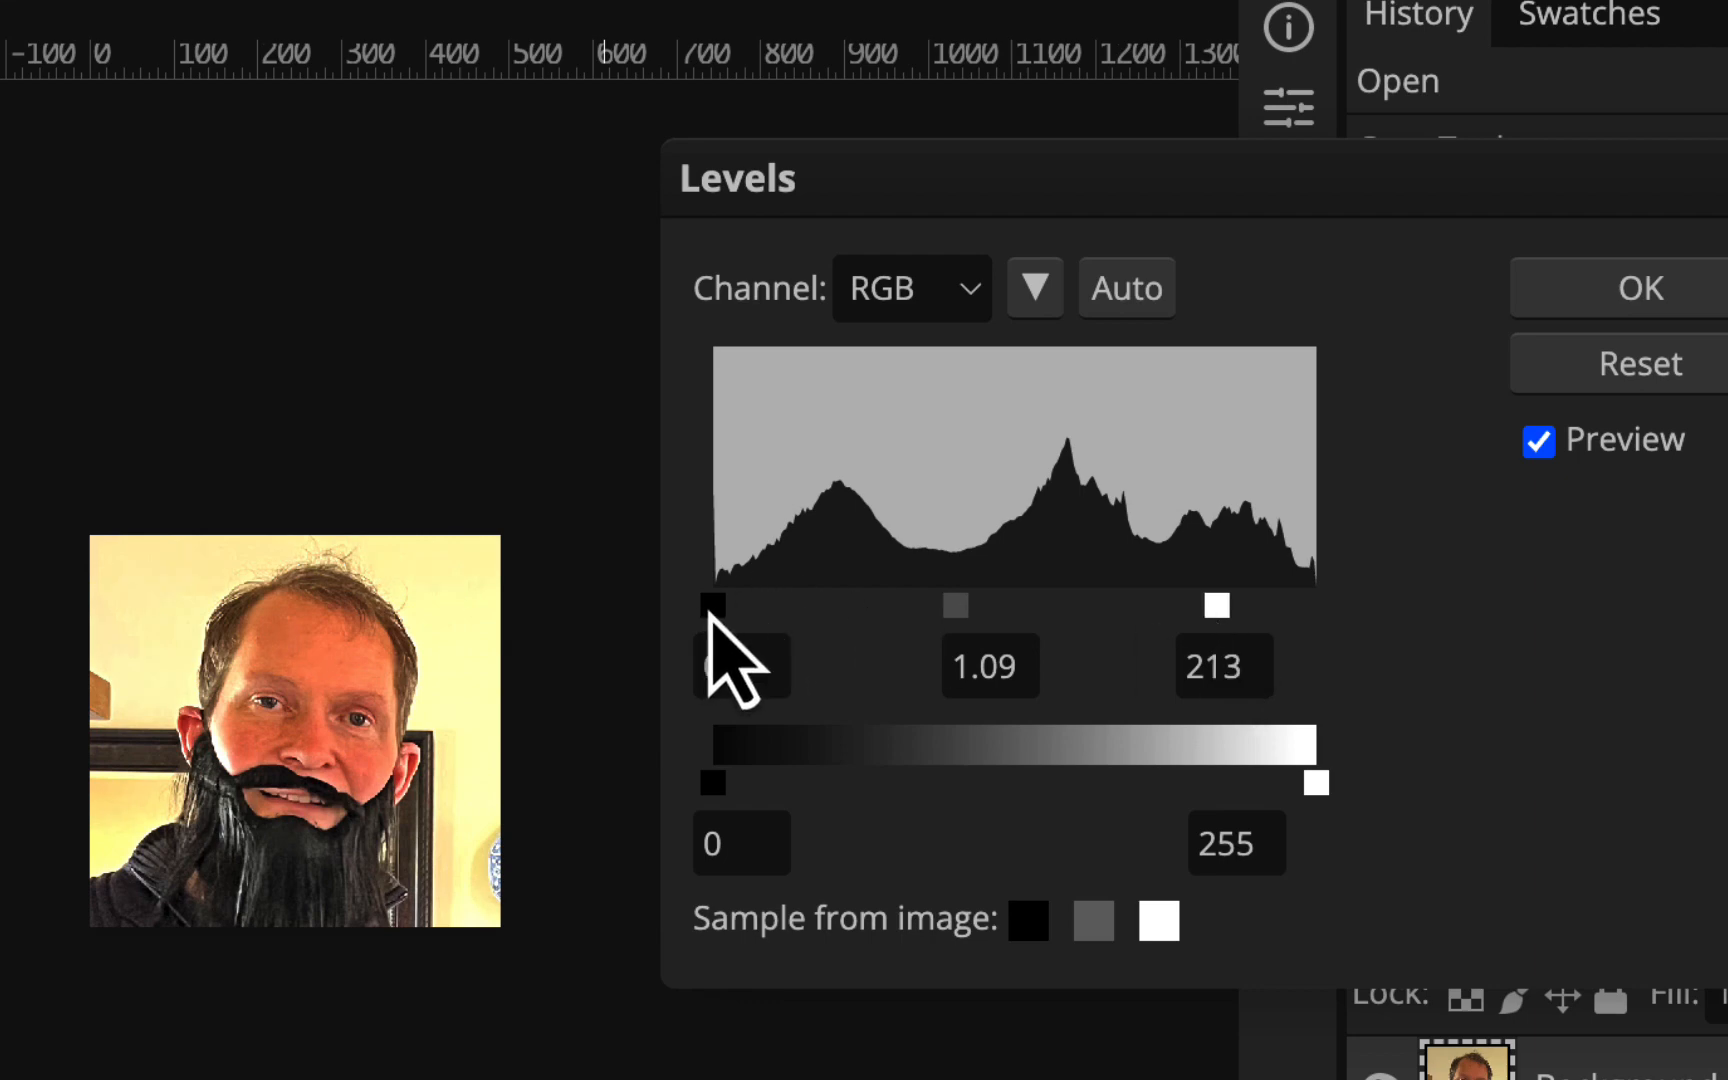
drag(720, 612, 736, 614)
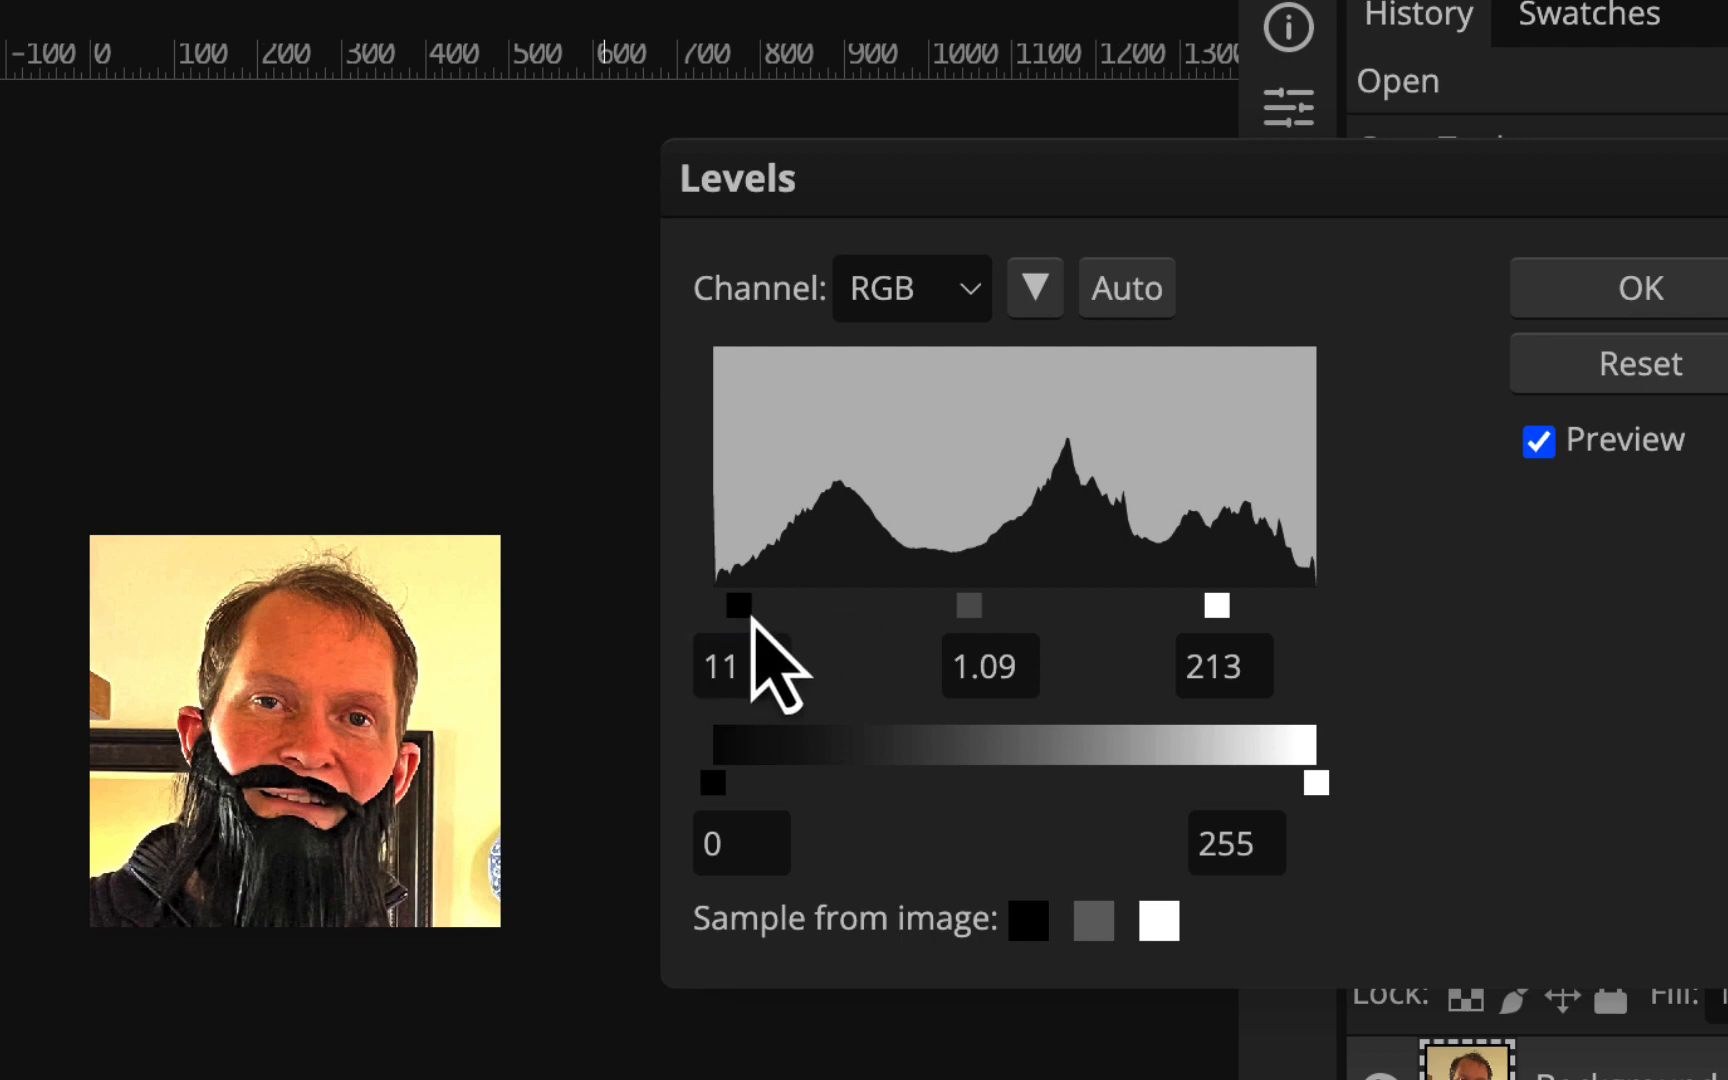
mouse_move(740, 606)
mouse_down()
mouse_move(820, 608)
mouse_move(707, 615)
mouse_up()
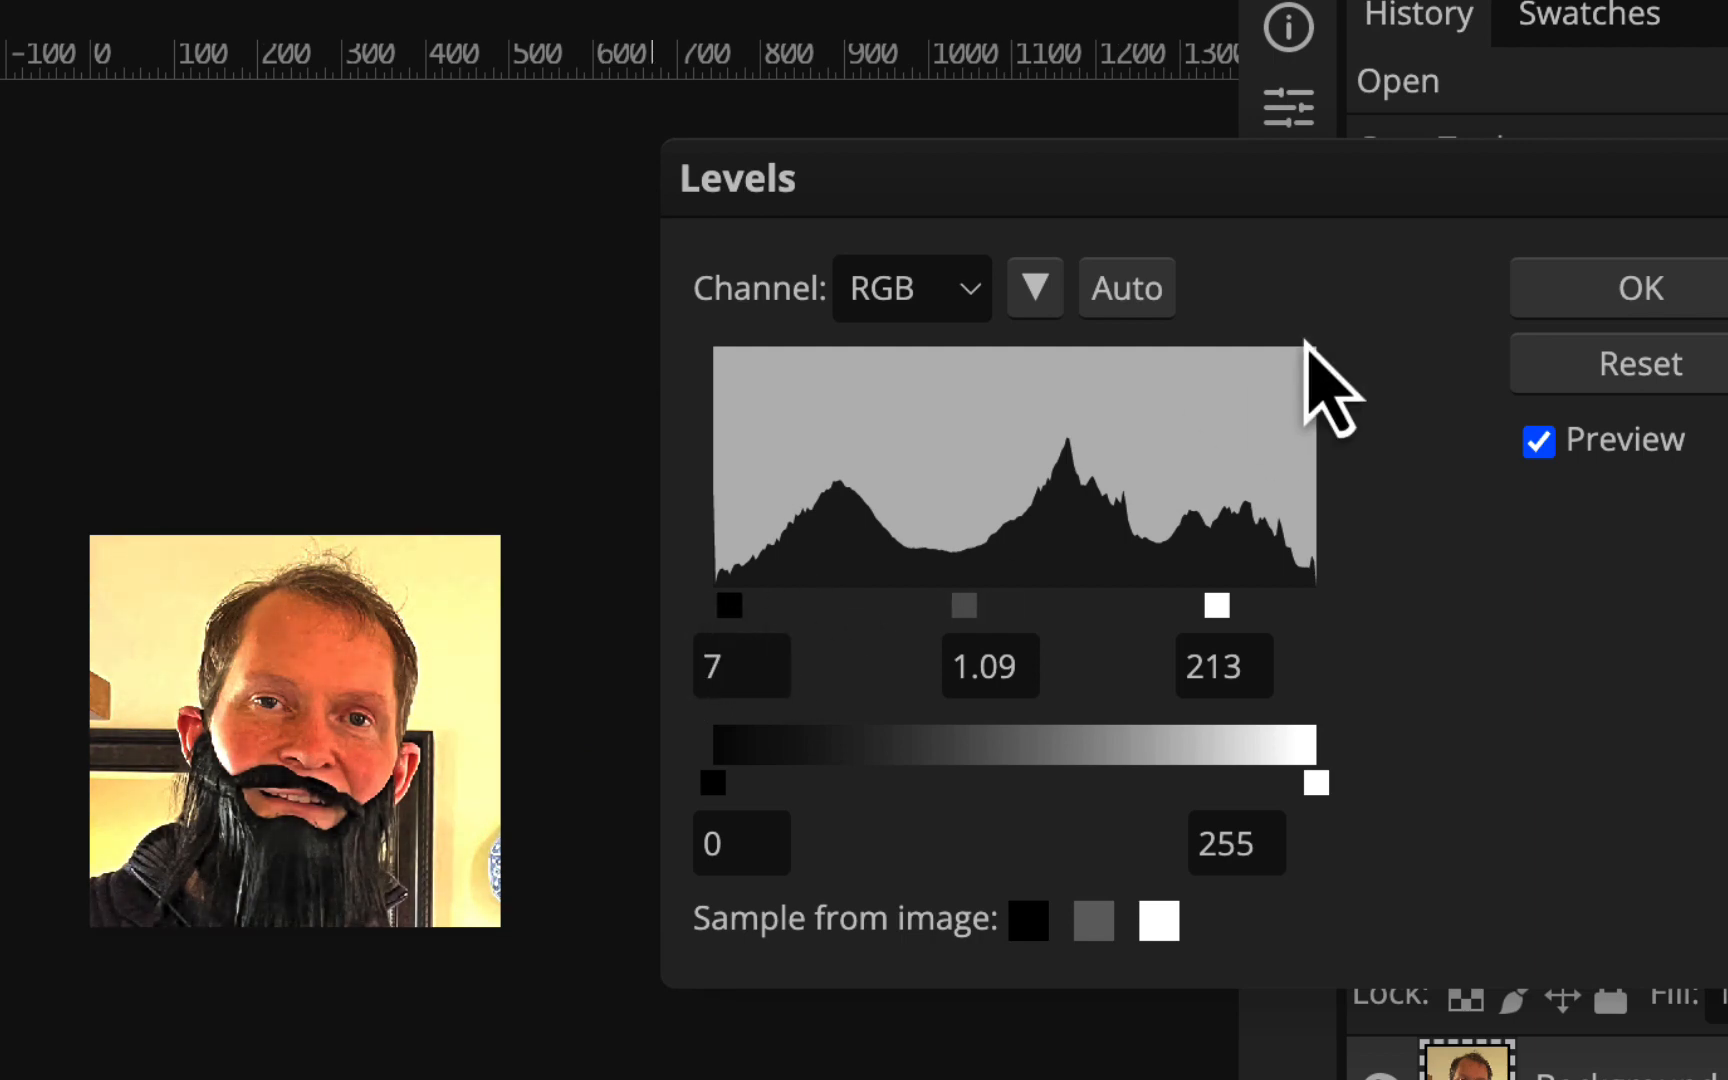
click(1652, 293)
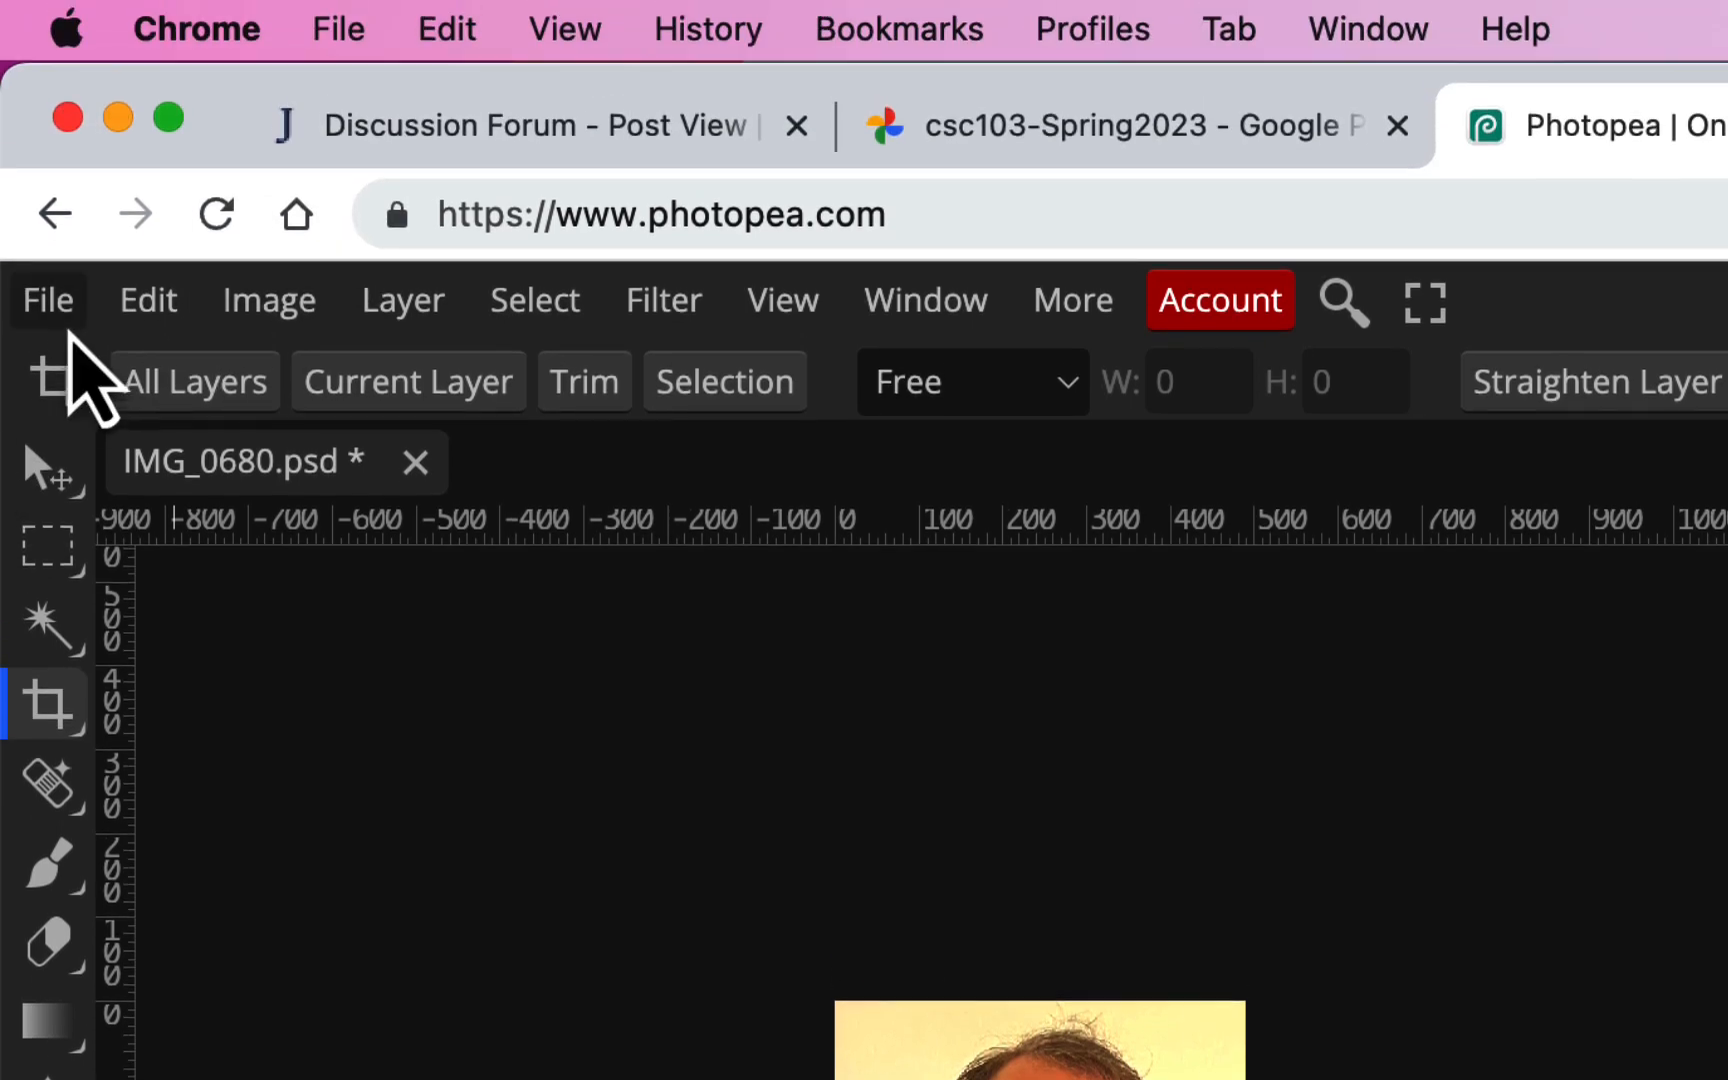
- Start a JPG export of the edited picture and name the file richbeard
click(50, 140)
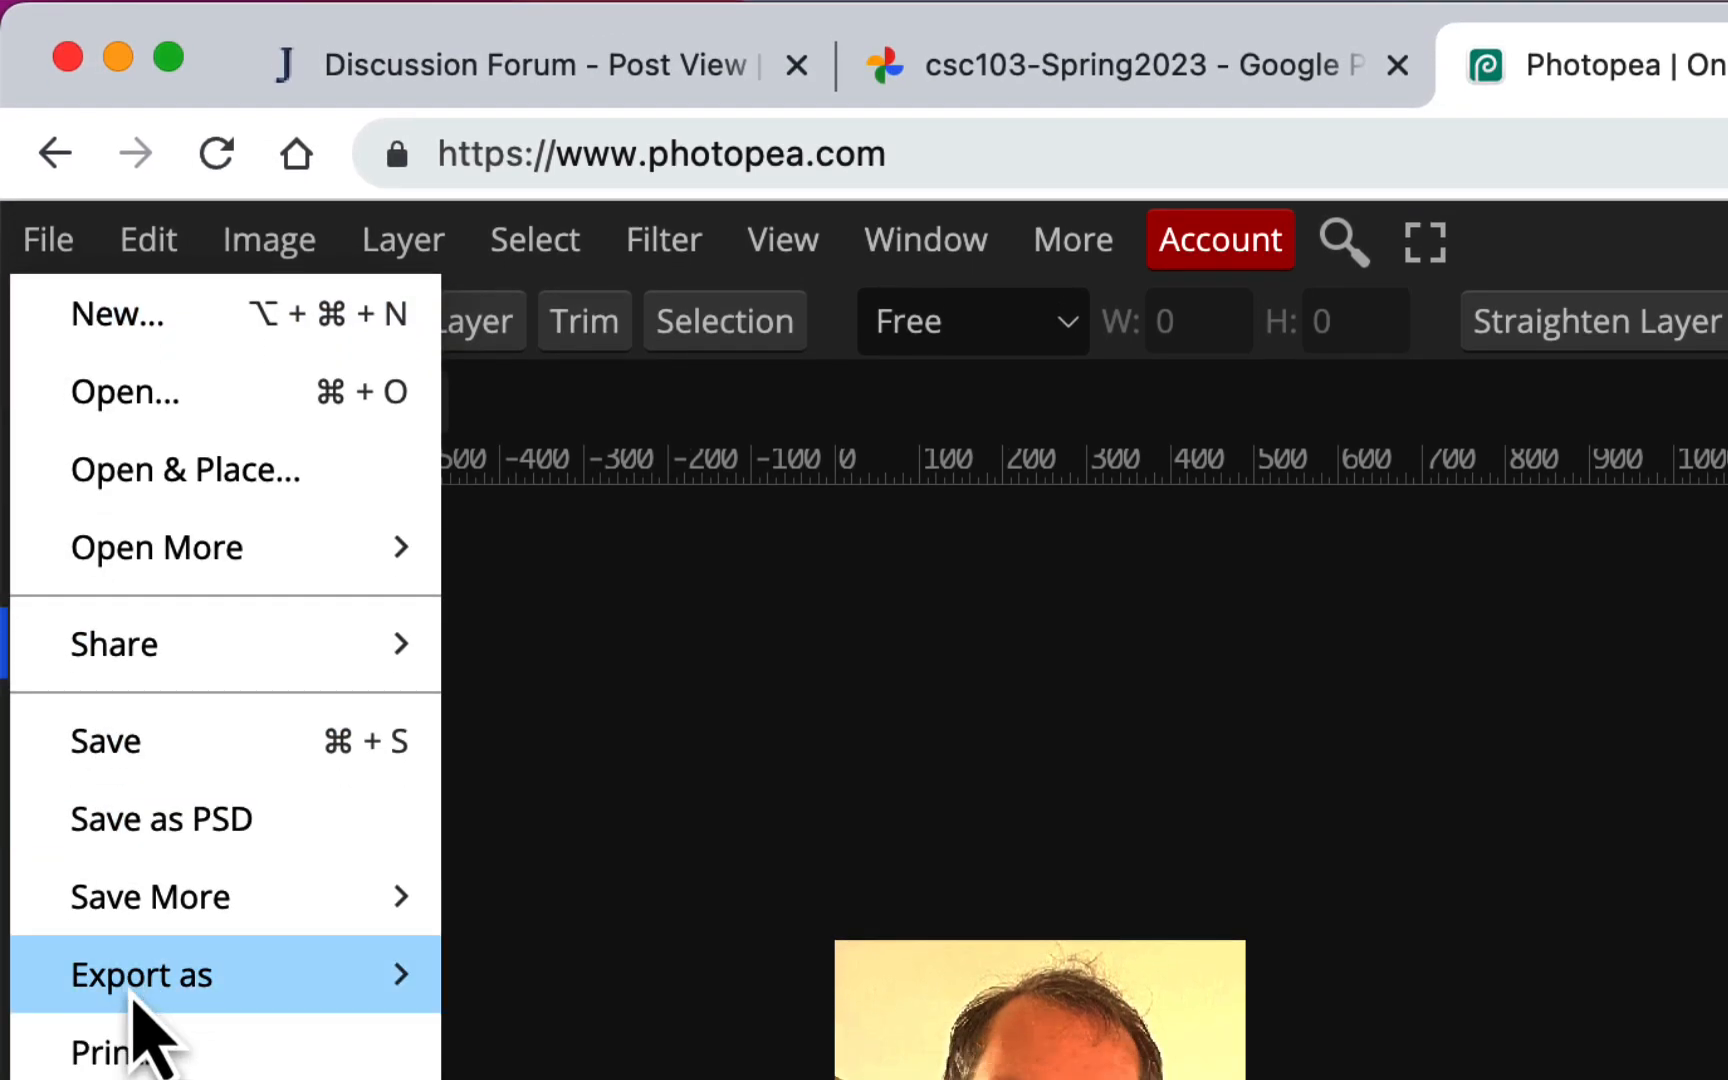
mouse_move(135, 1045)
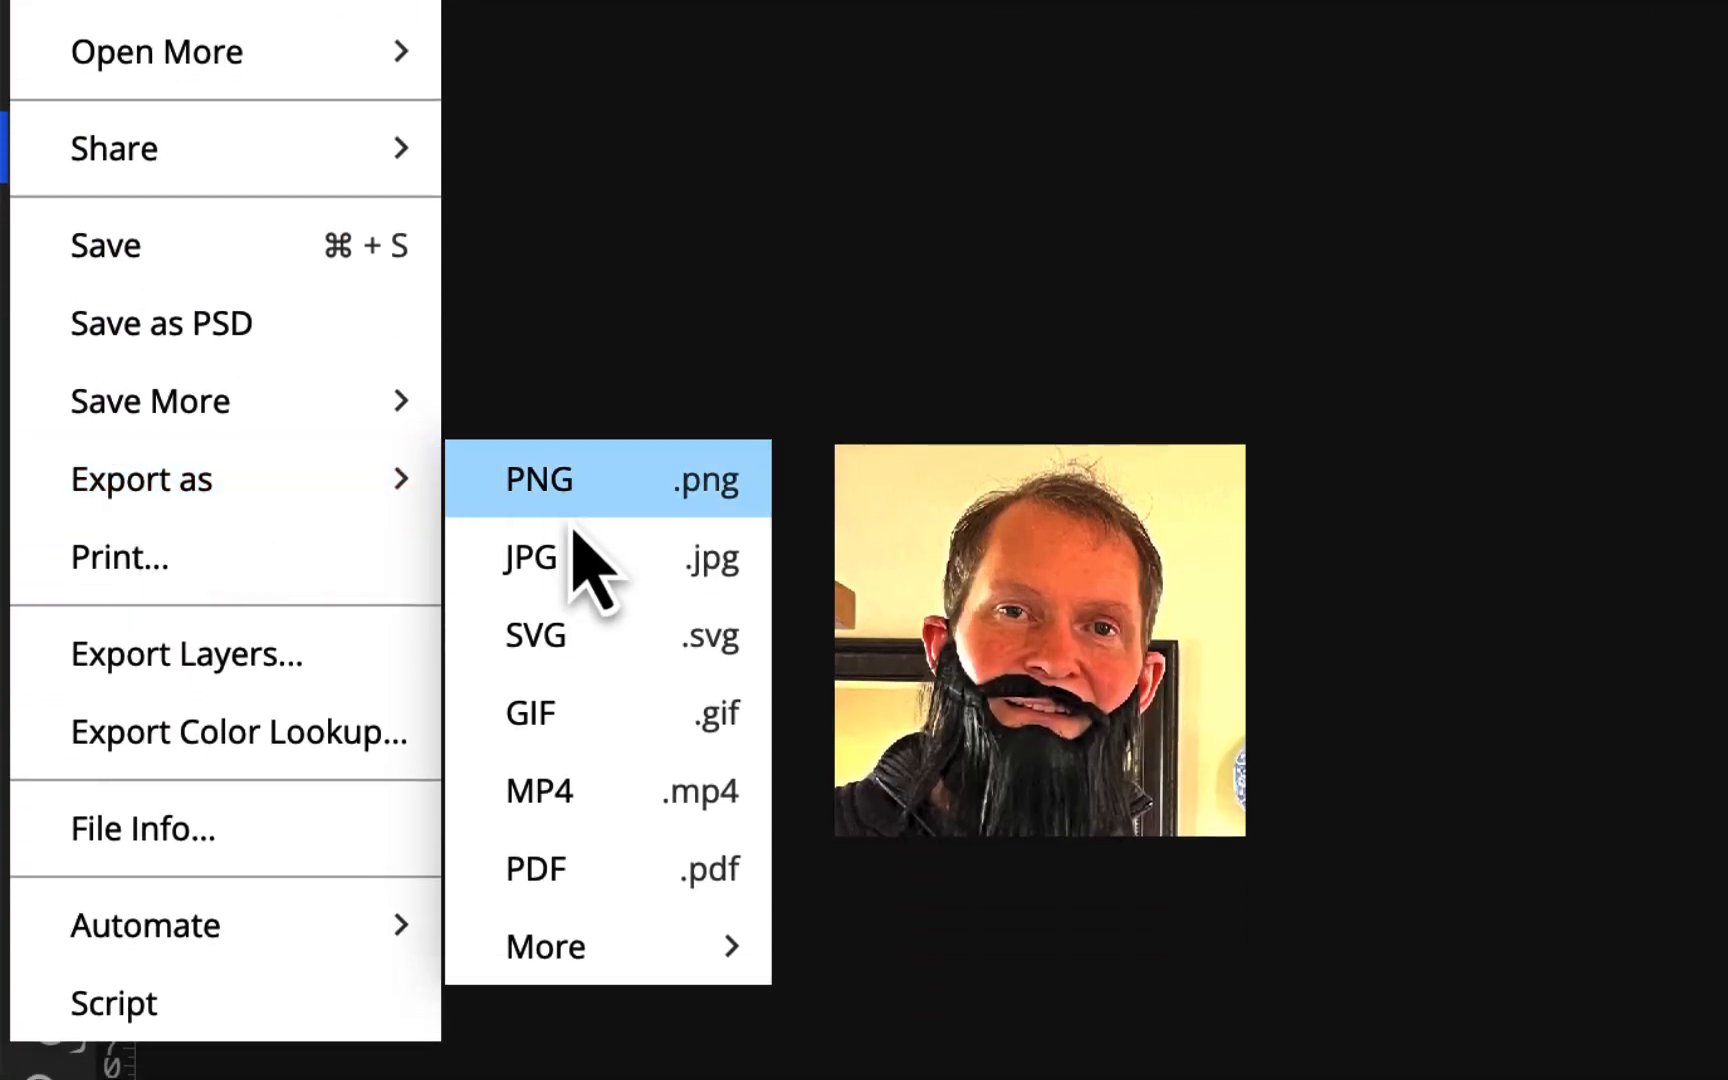
click(592, 550)
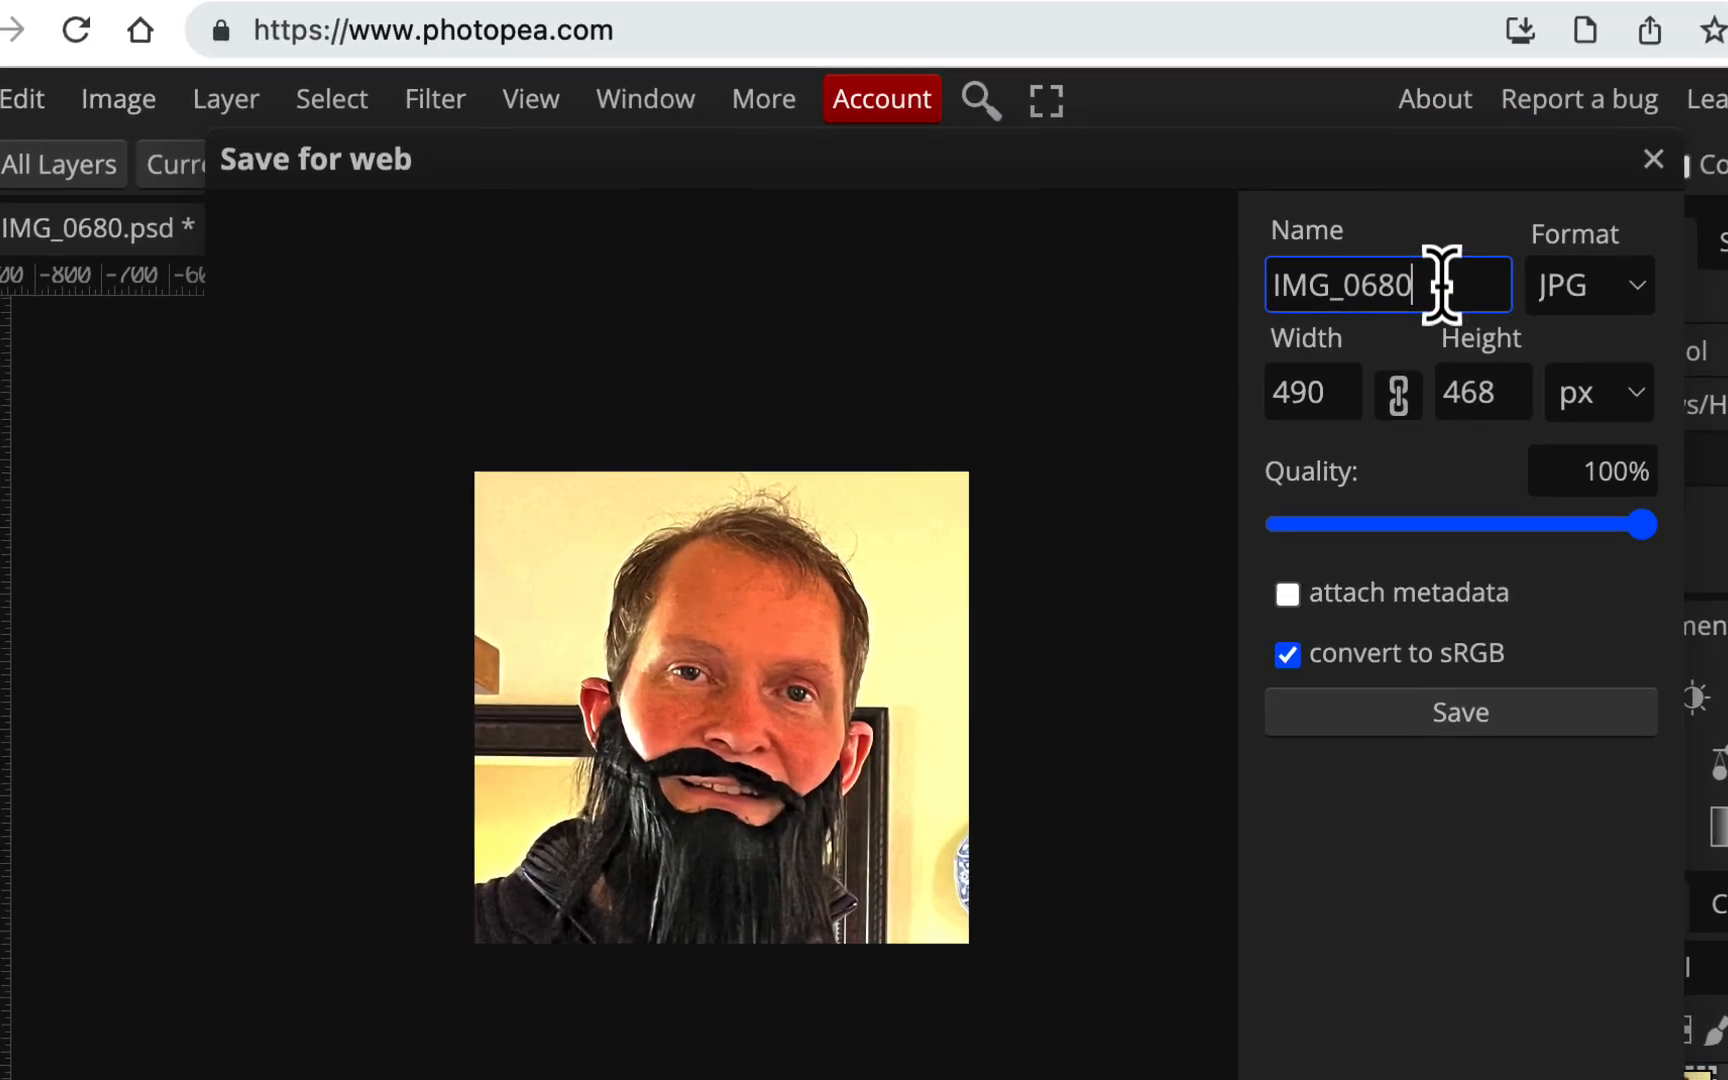
double_click(1441, 285)
text(richbeard)
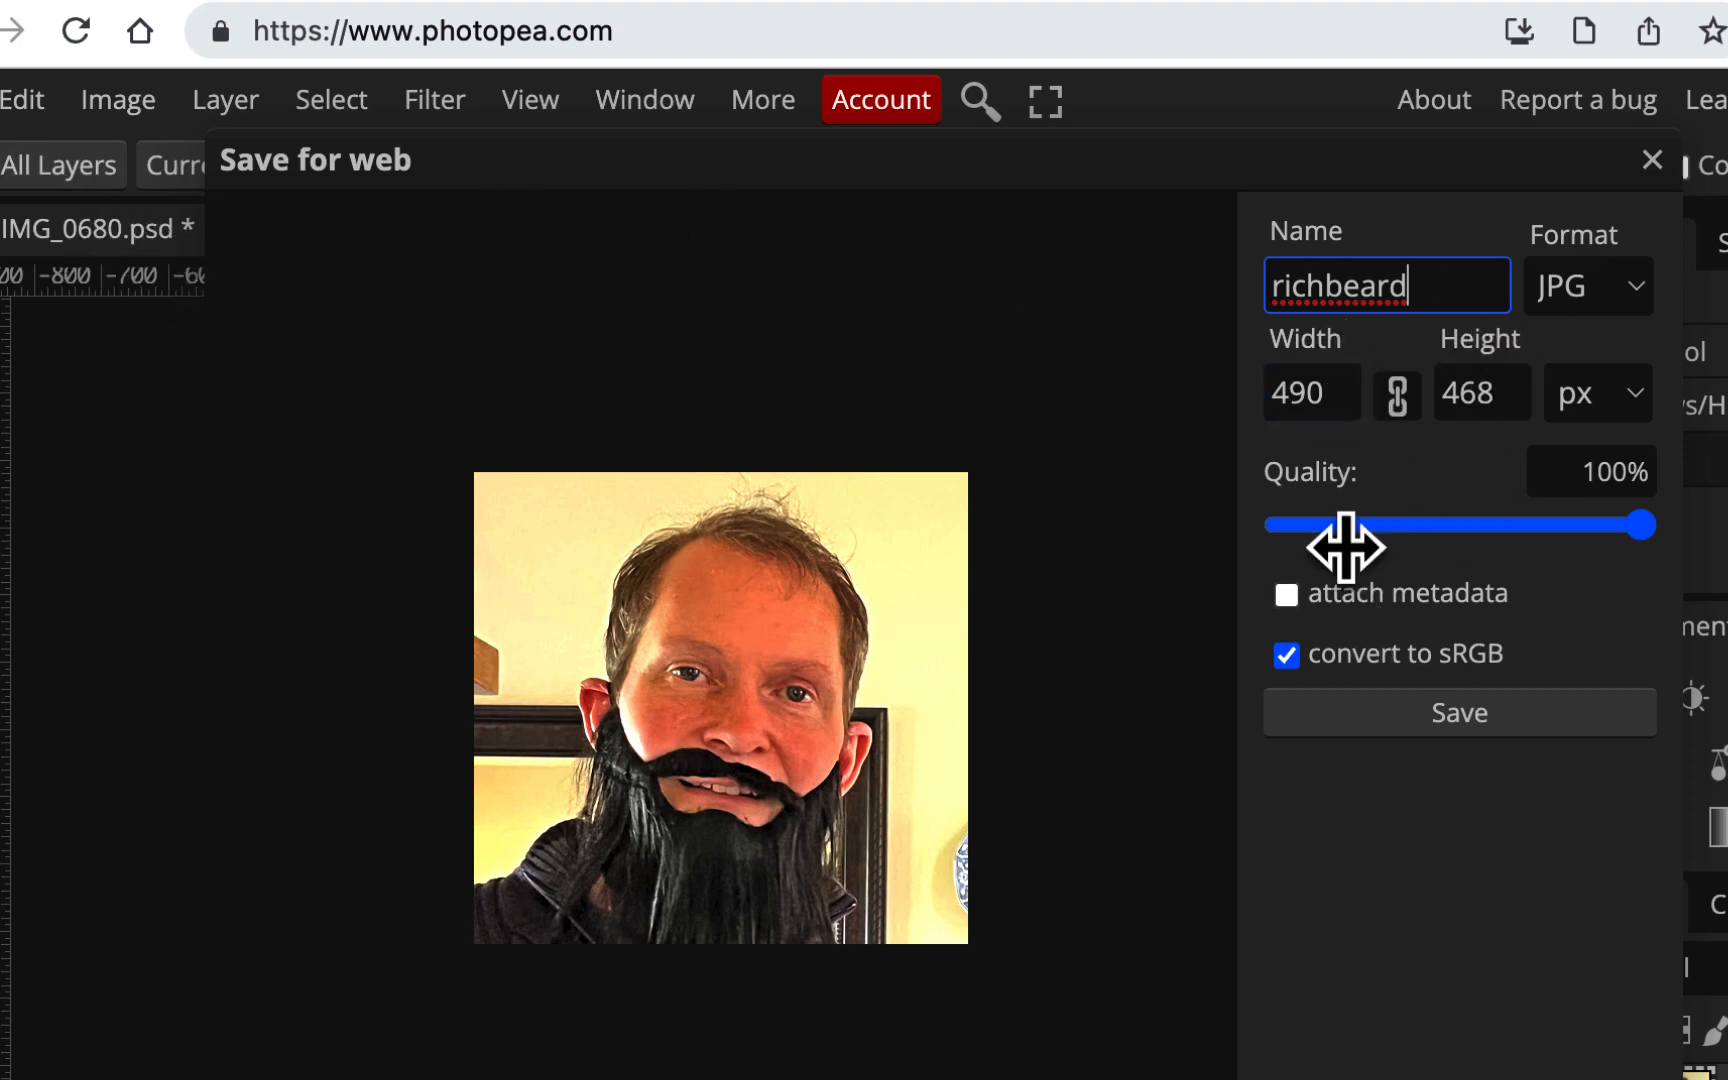
- Set the exported picture's width to 120 px with linked proportions and save it, dismissing the ad-blocker notice
click(1342, 392)
text(120)
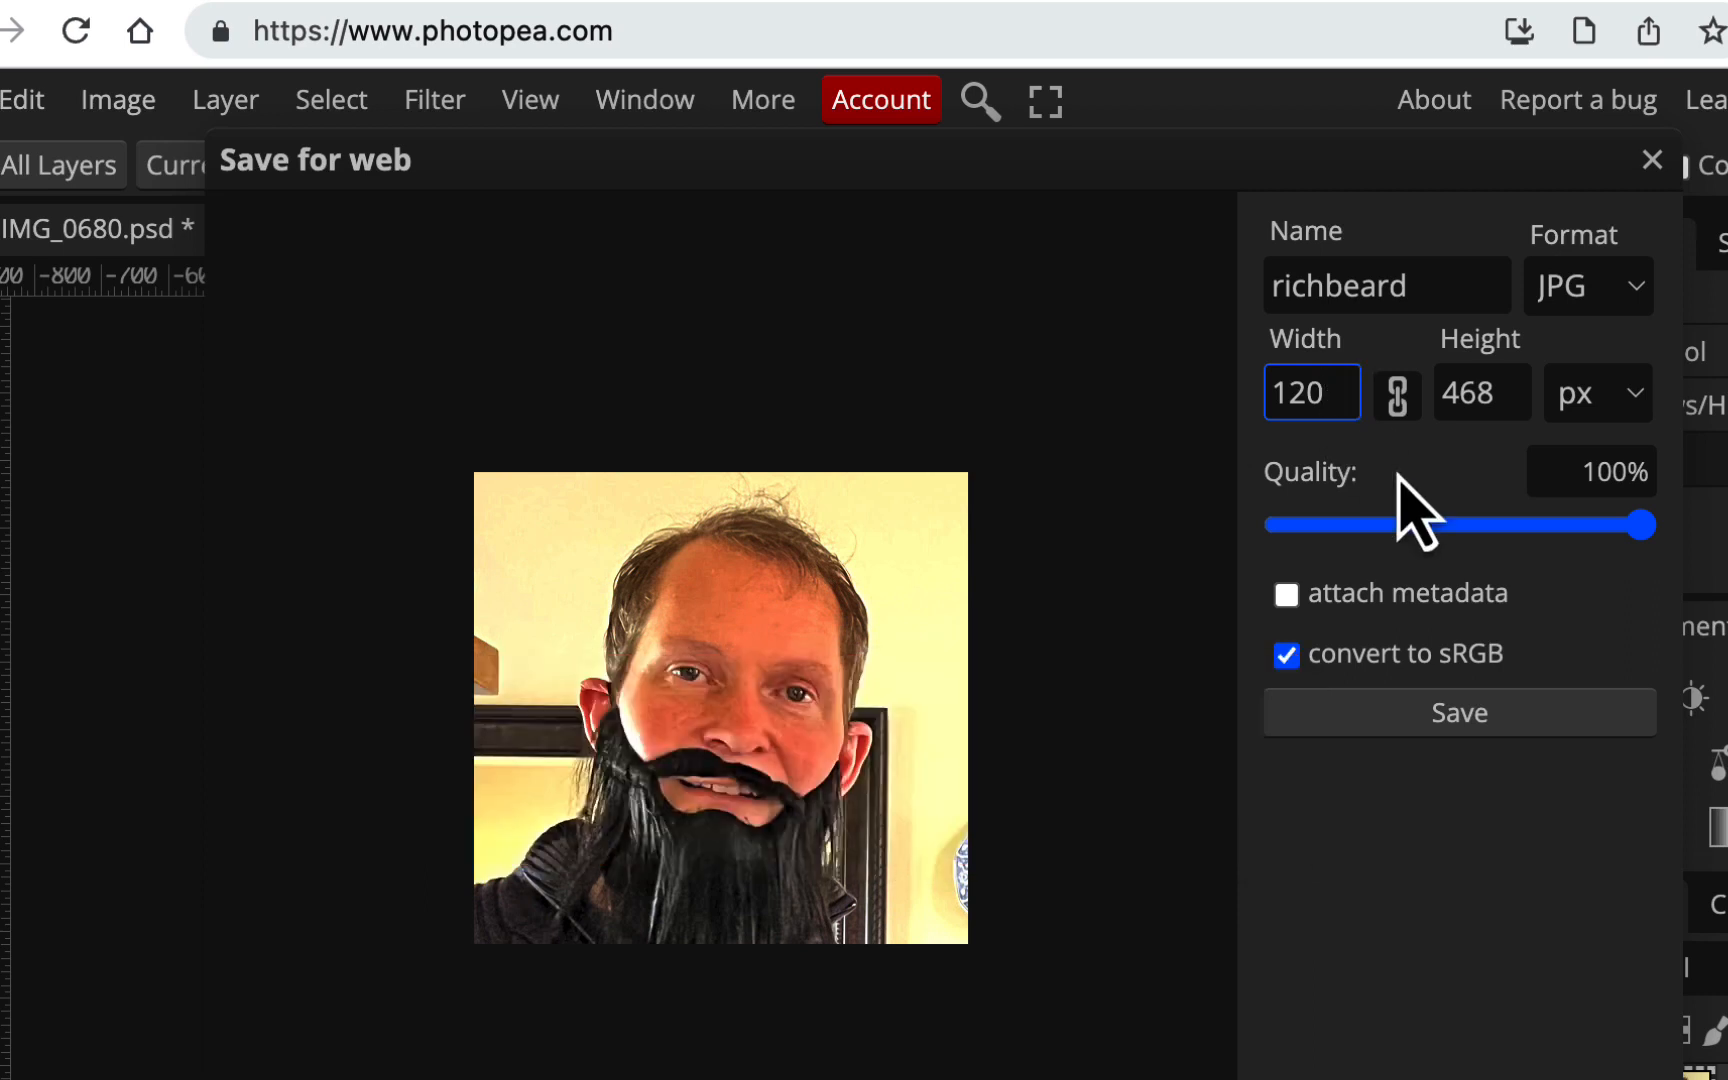
click(1605, 629)
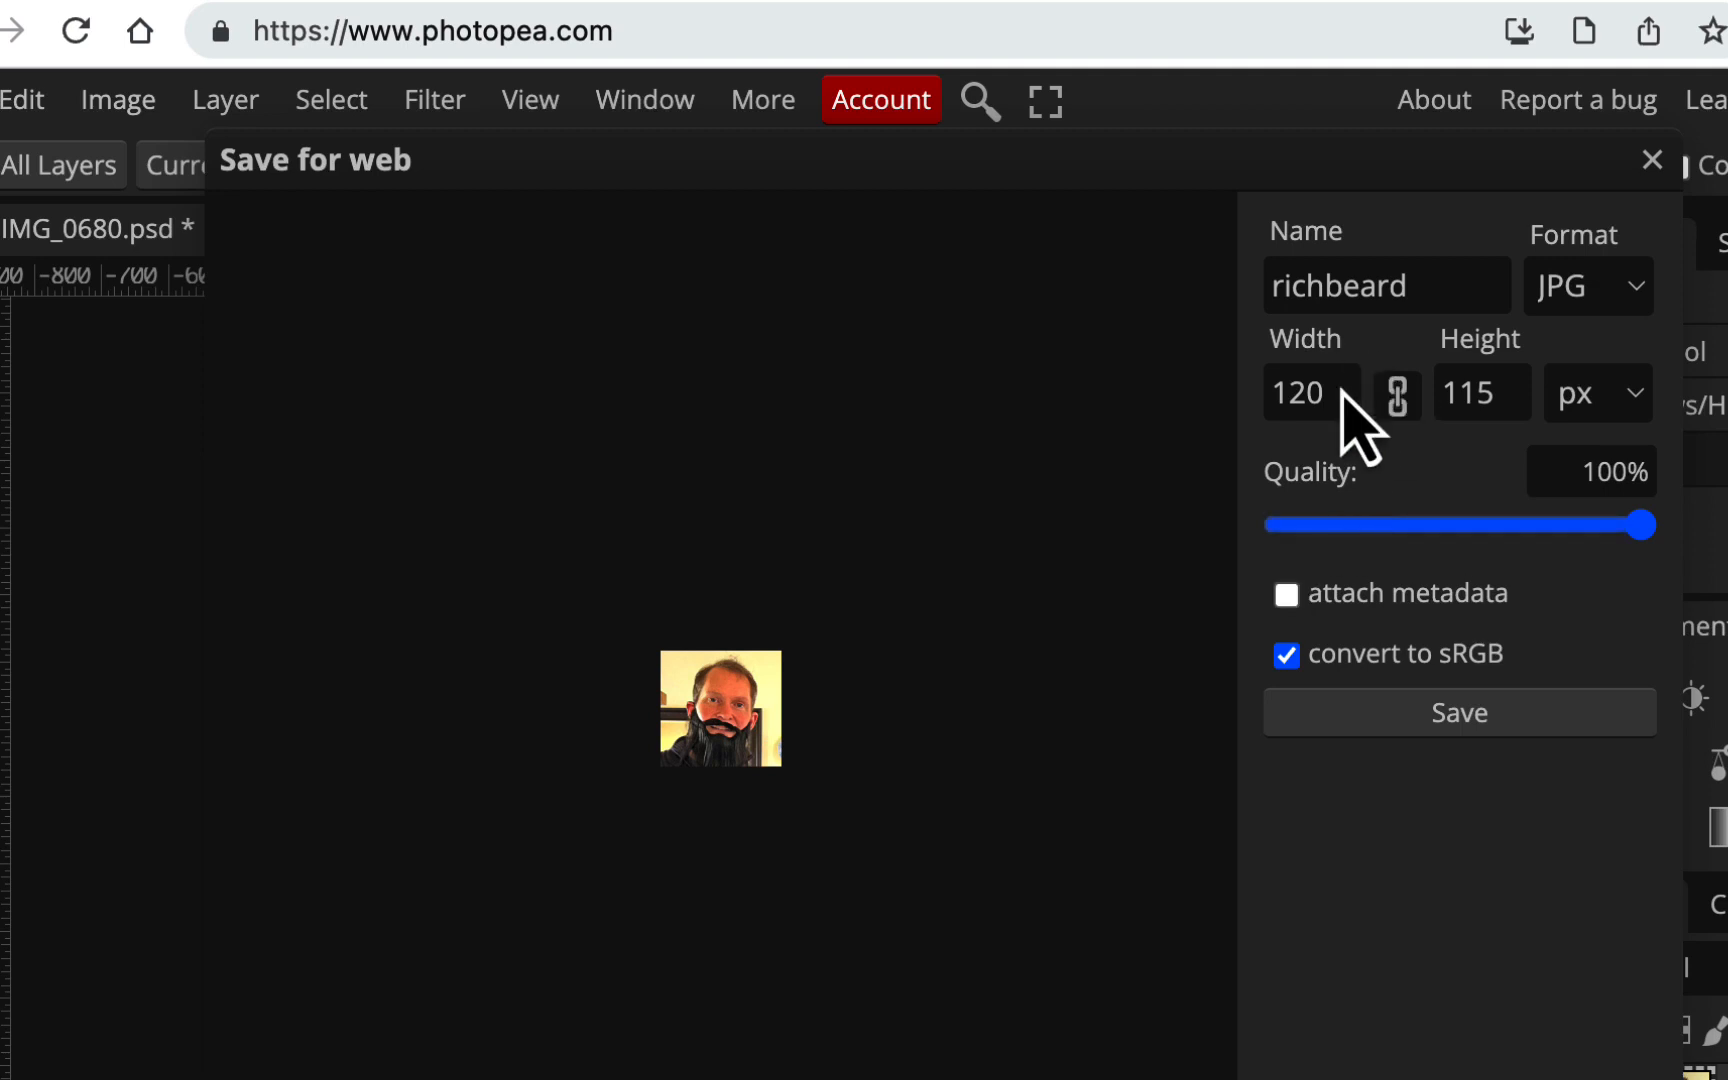
click(1311, 398)
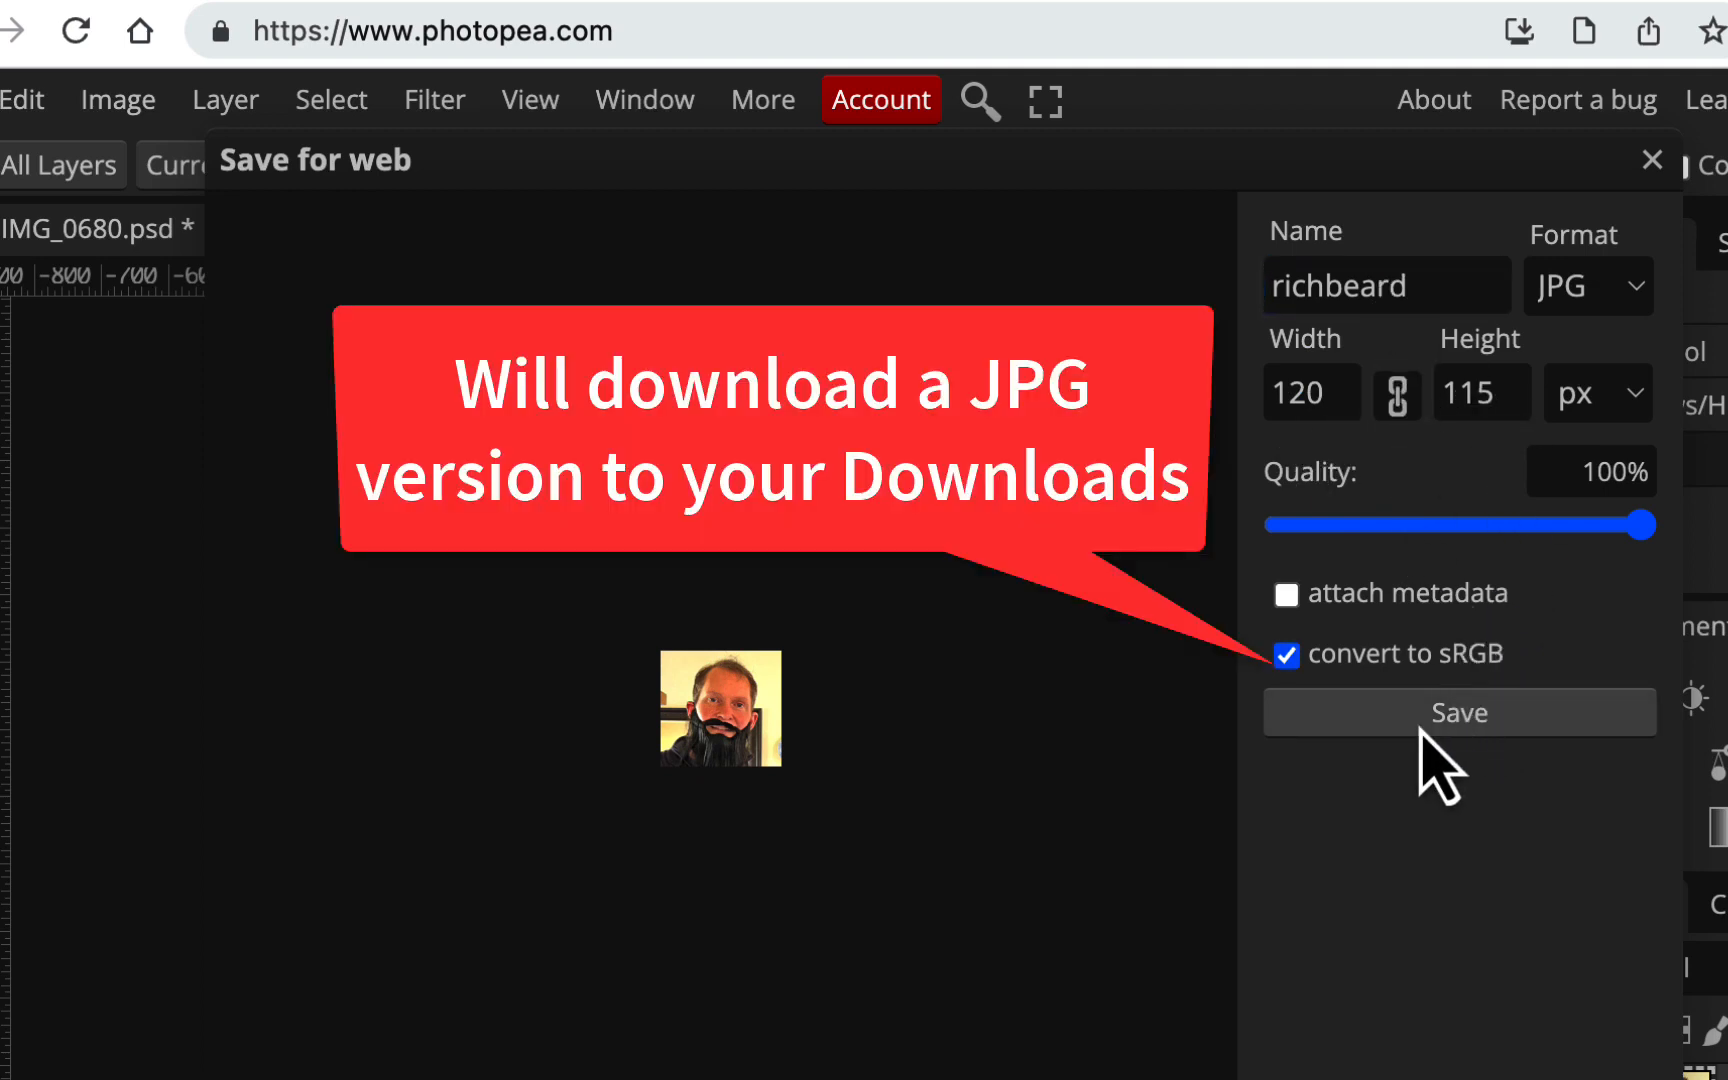
click(1527, 717)
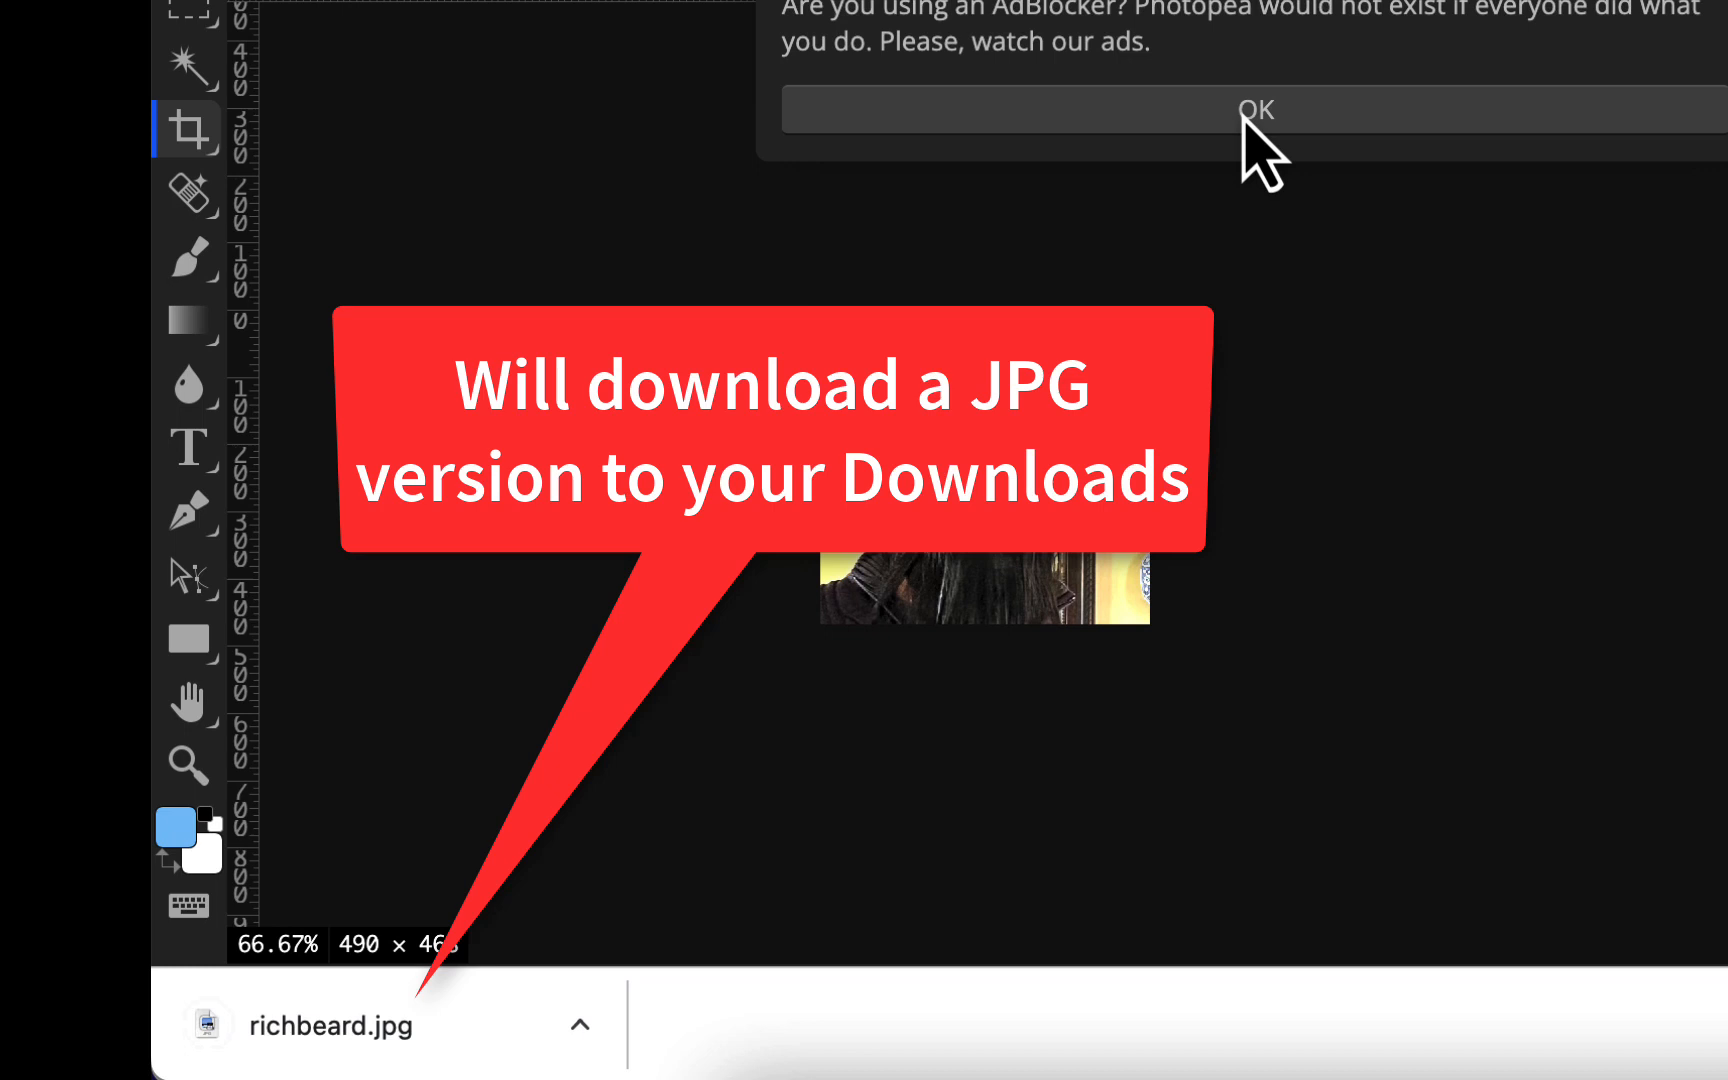
click(1000, 410)
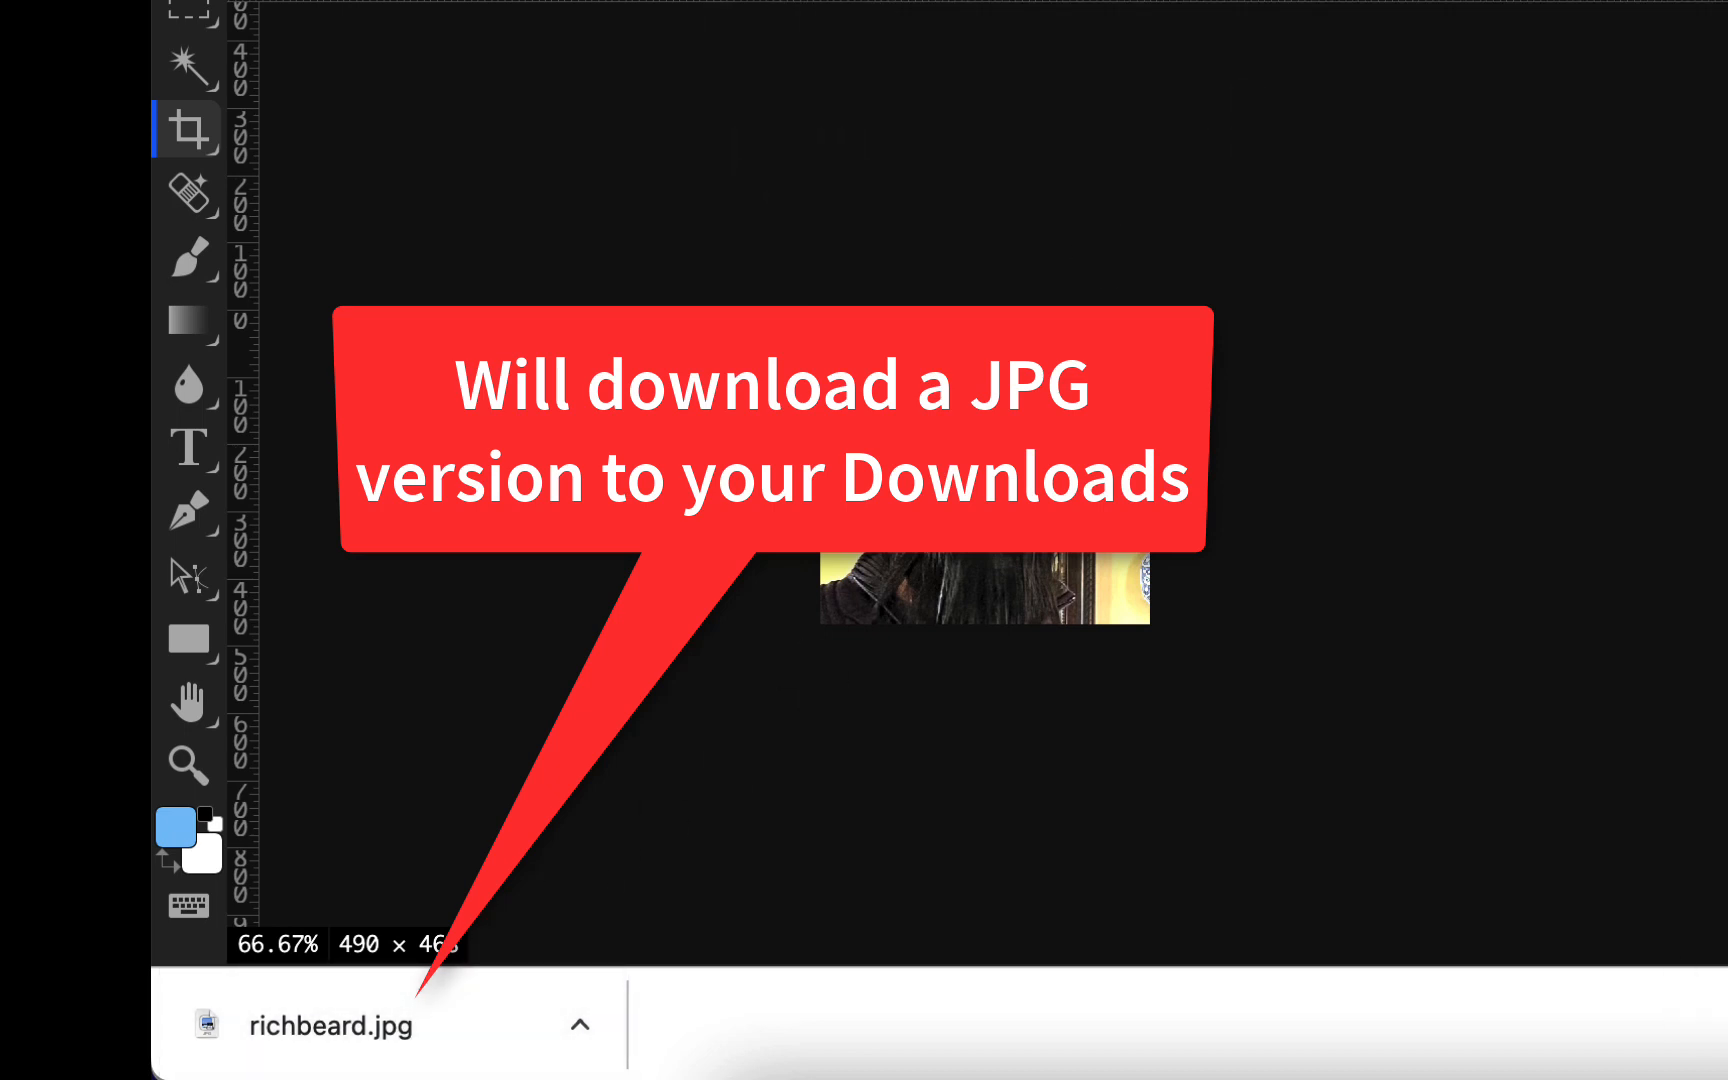
- Hide the browser's downloads bar and close the edited photo without saving the project
click(1727, 1025)
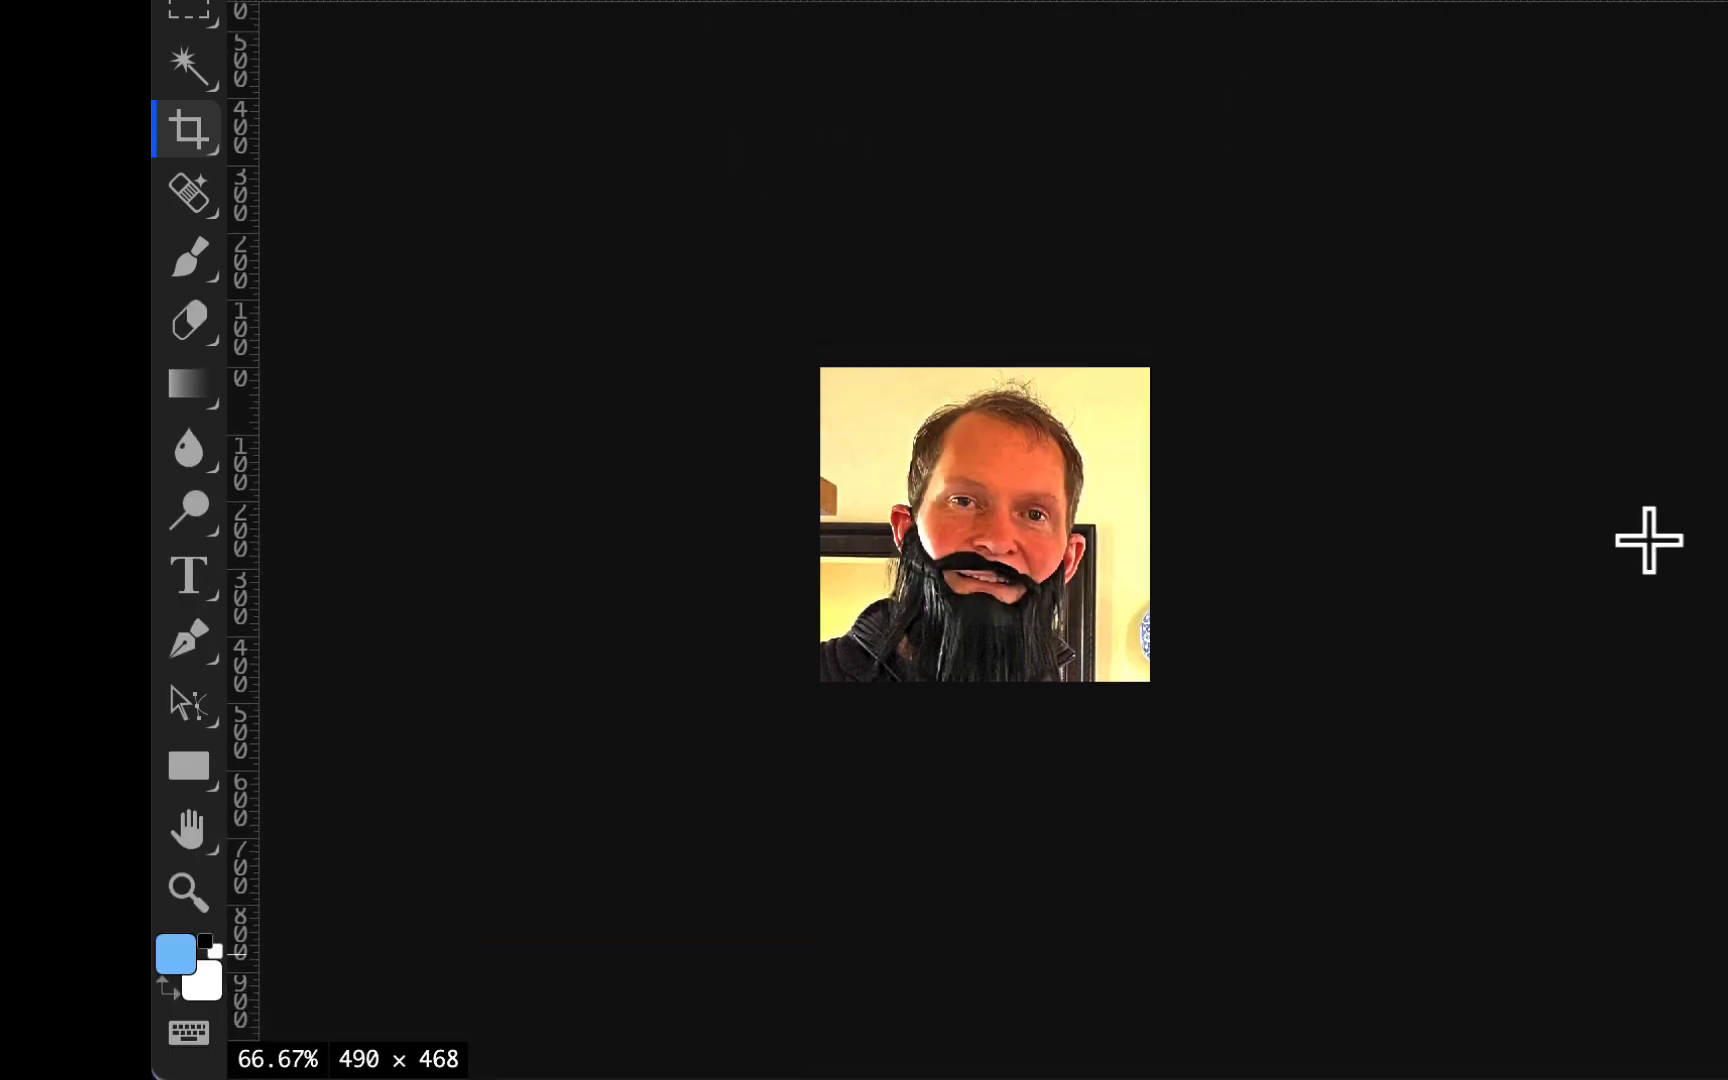
click(382, 77)
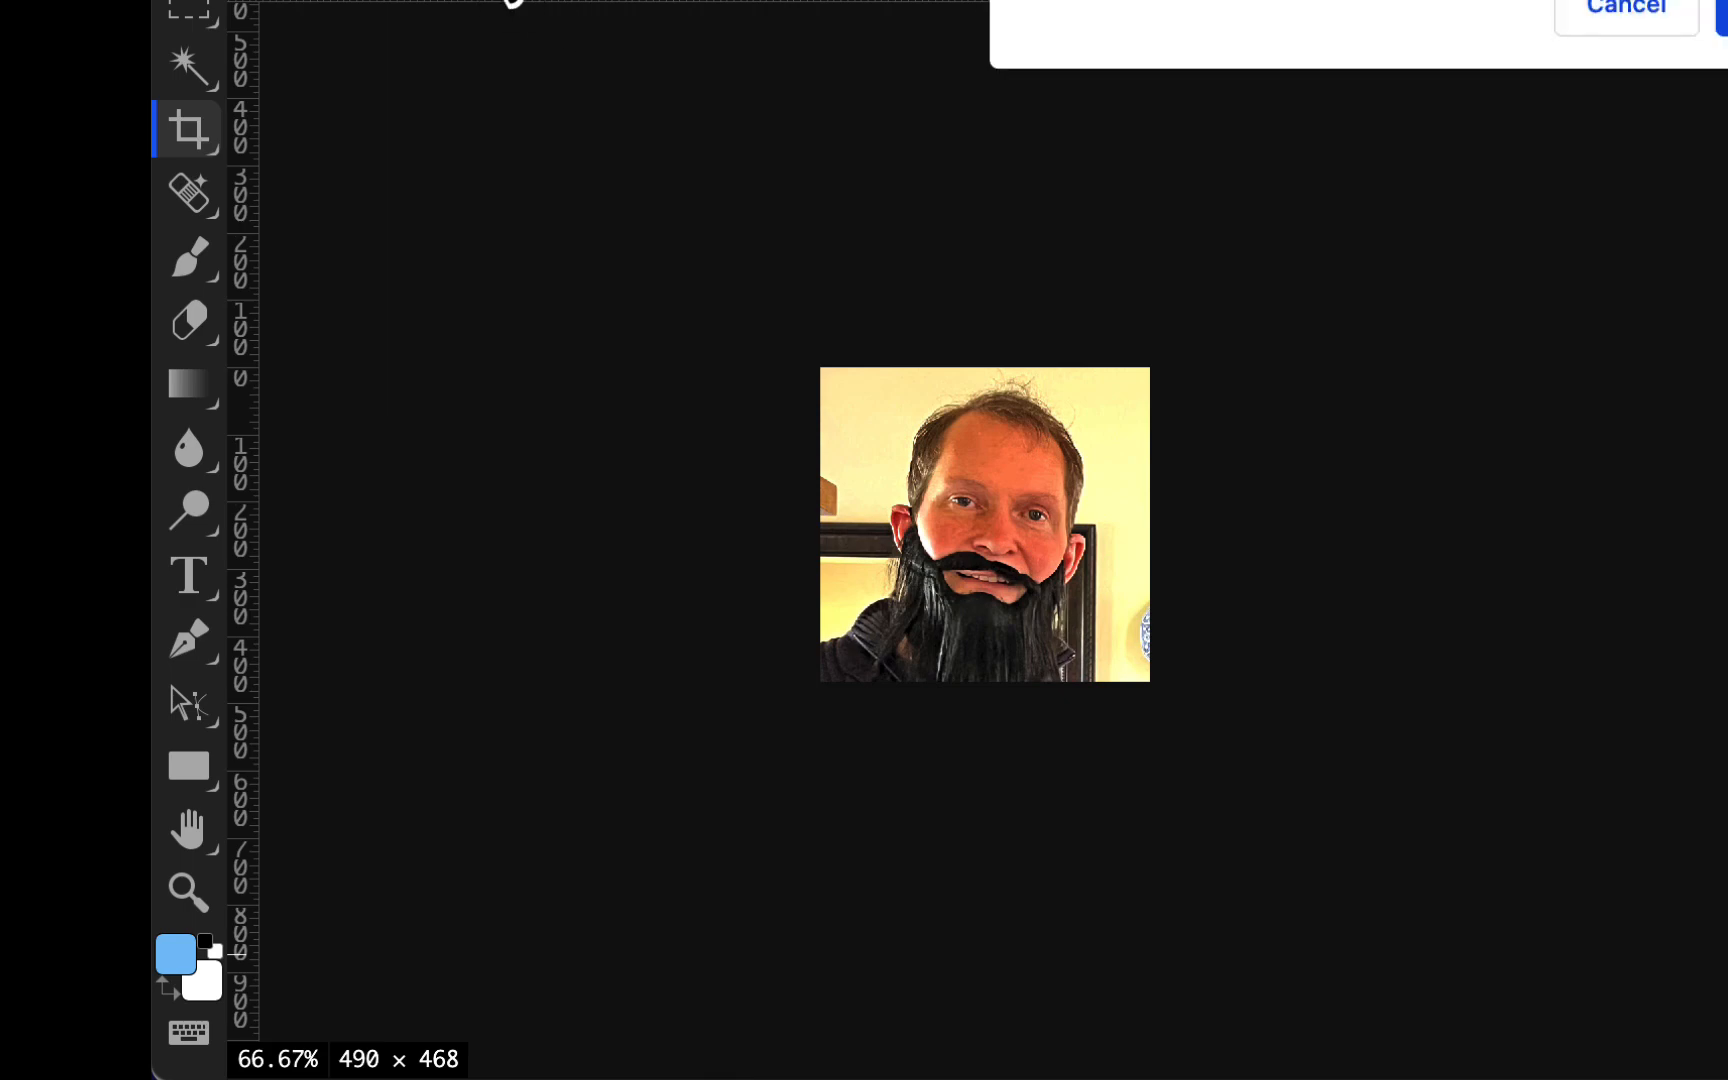
click(1552, 316)
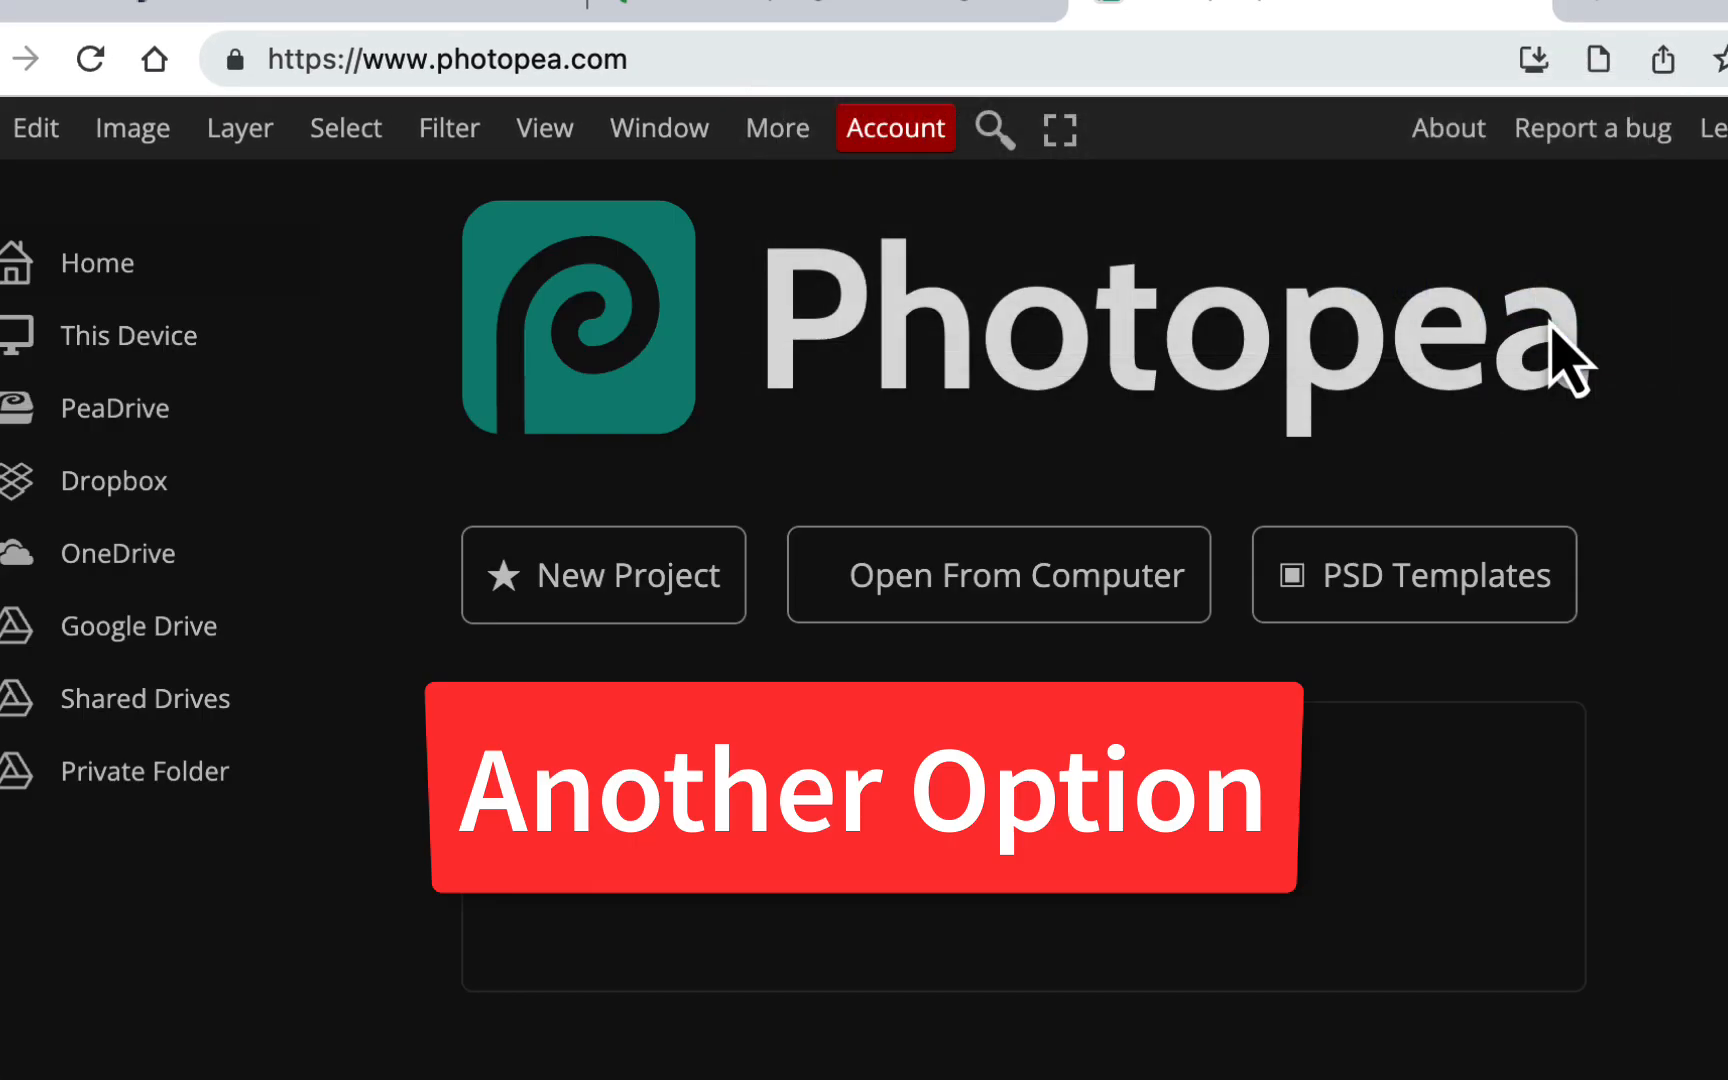
- Switch to the shared Google Photos album, open the photo of the dog on the couch, and copy the image
click(897, 10)
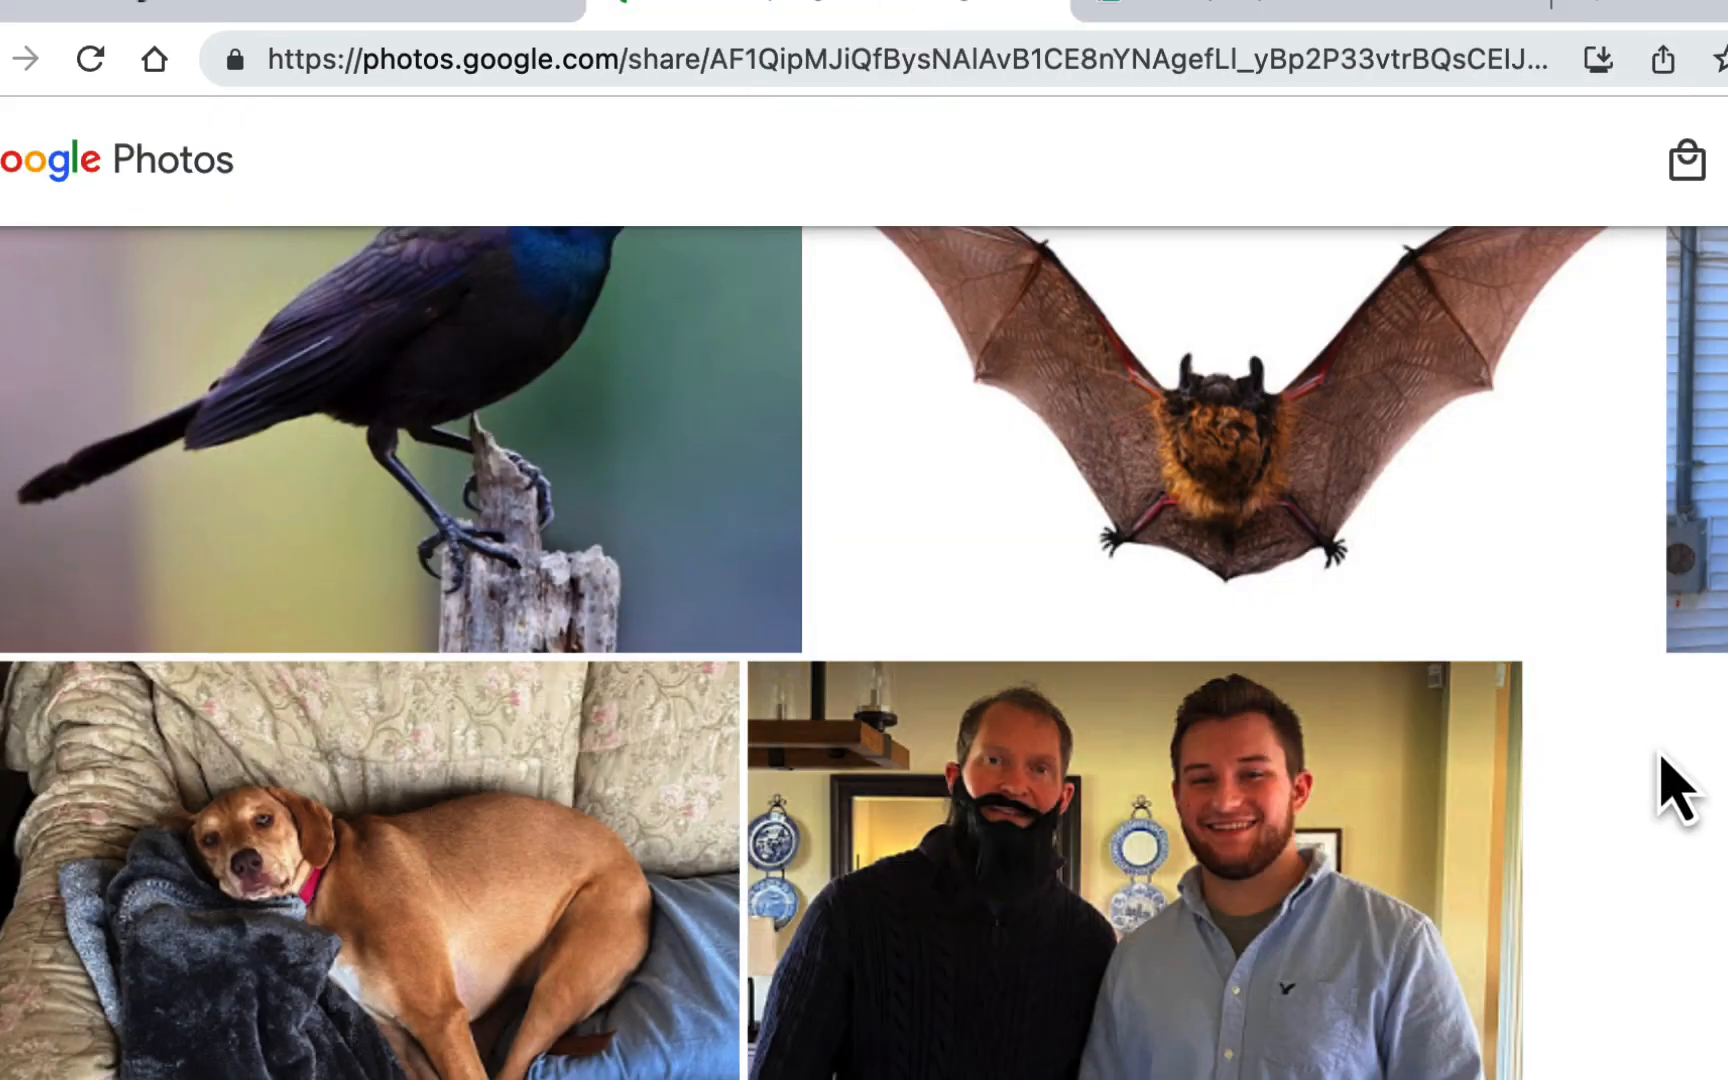
scroll(1690, 808, up, 2)
scroll(1690, 808, down, 2)
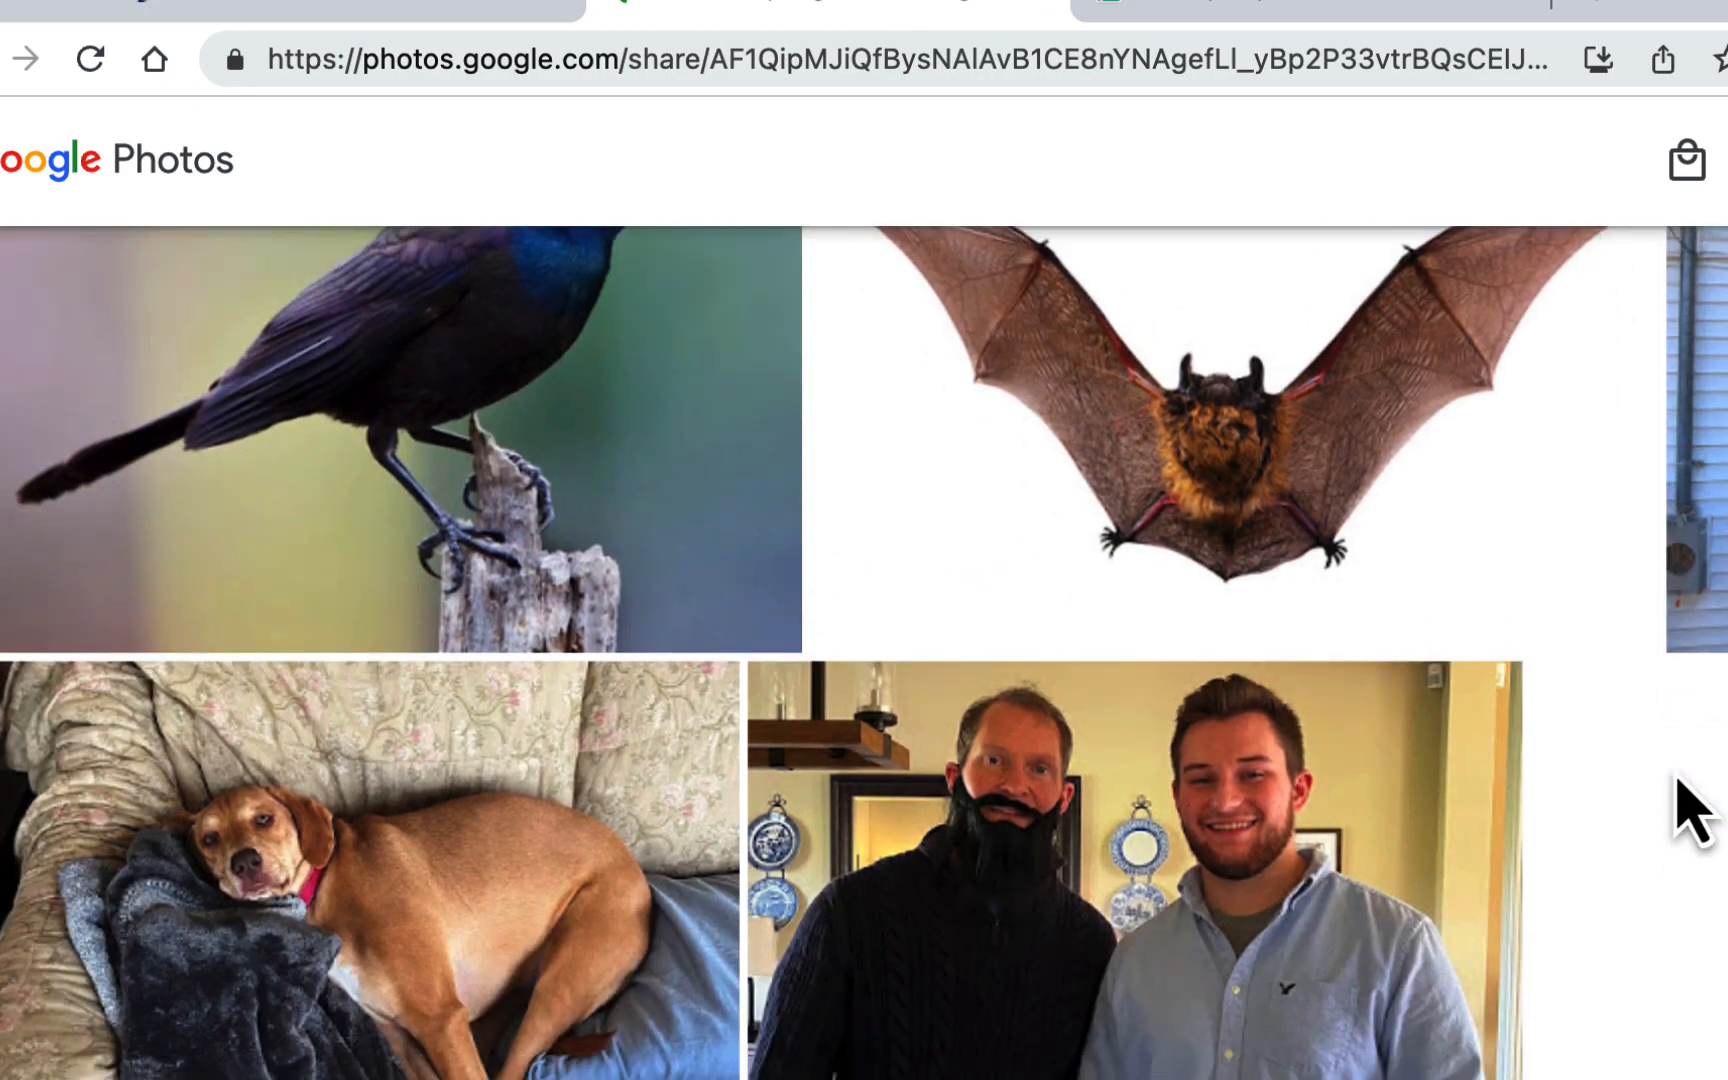
scroll(1690, 808, up, 2)
scroll(1690, 808, down, 2)
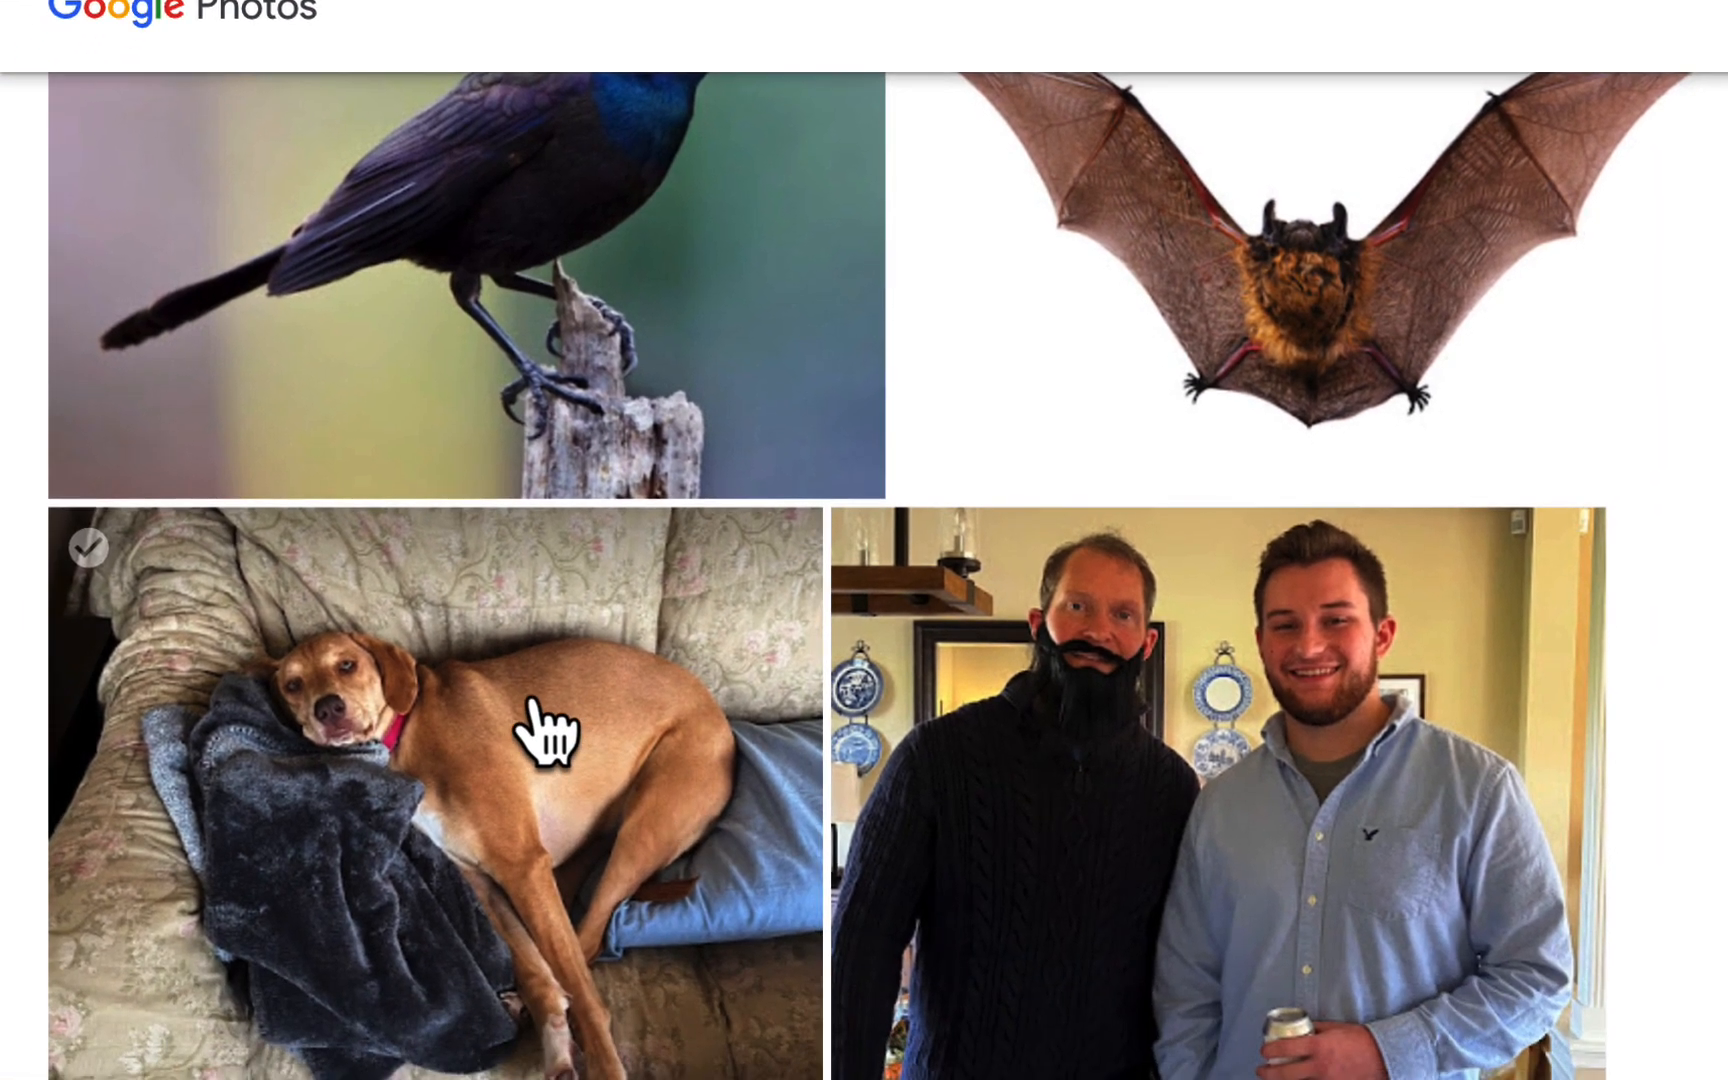
click(567, 678)
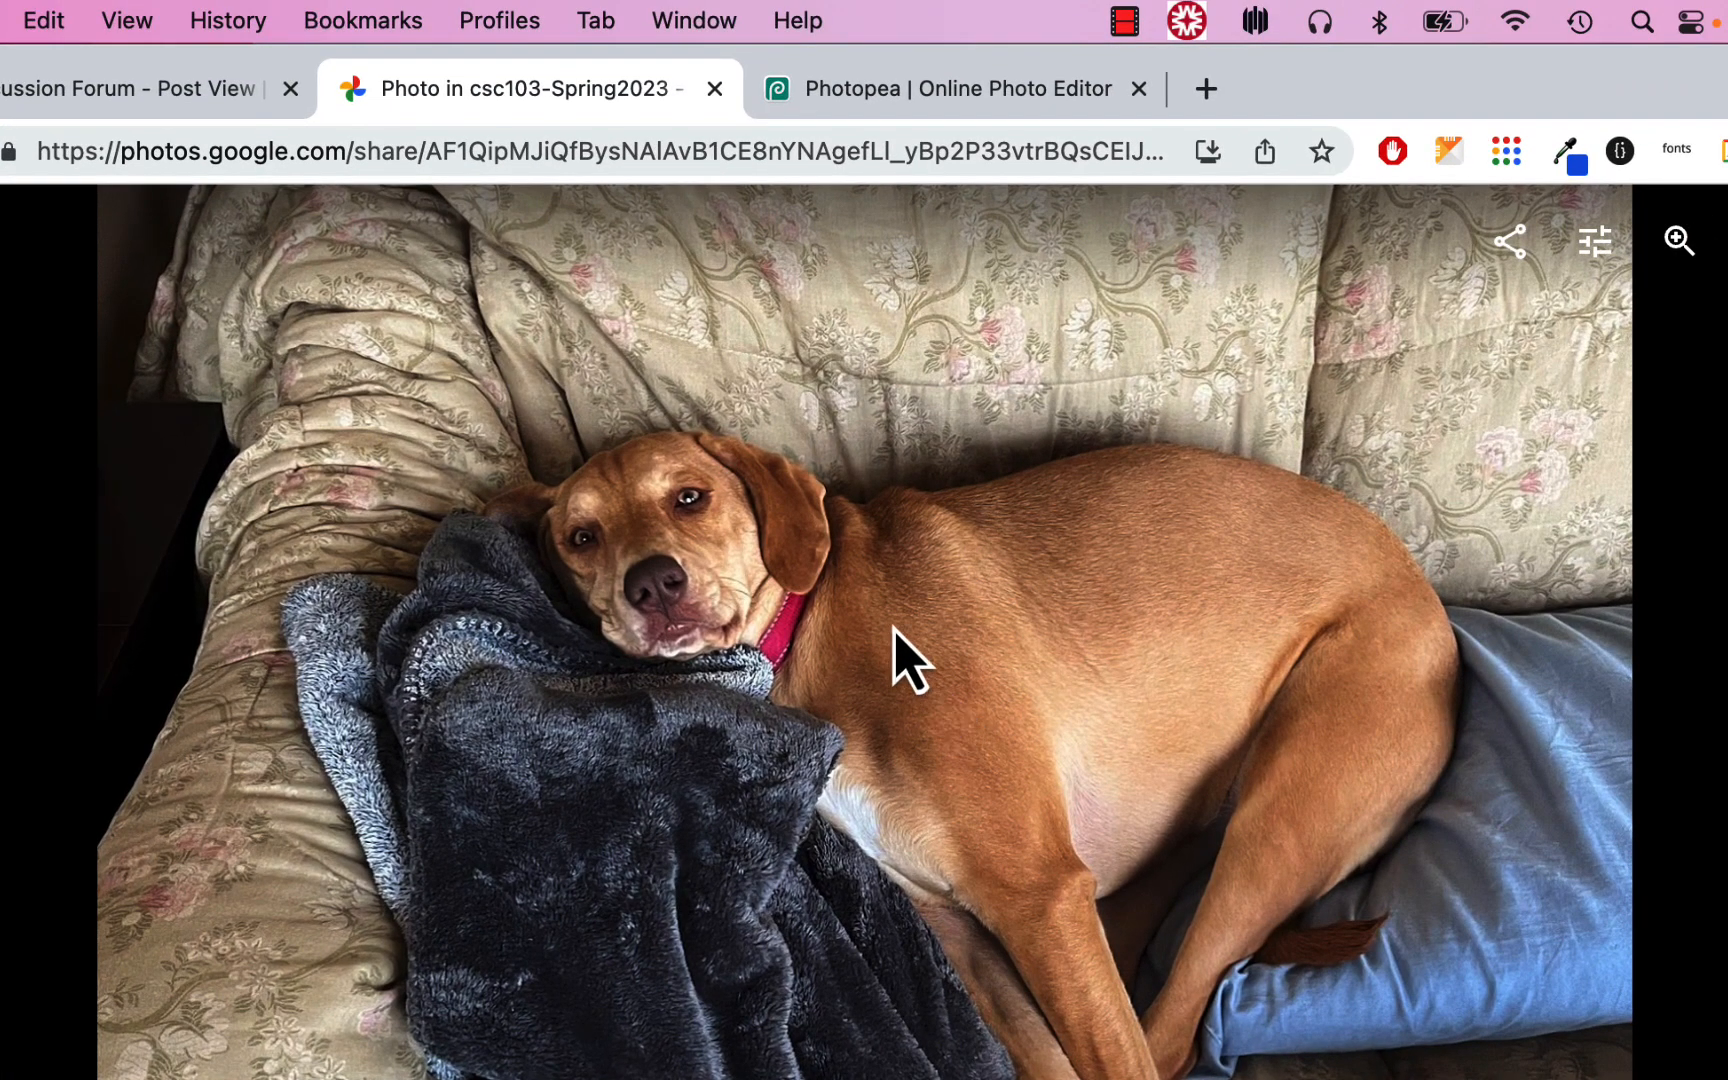
right_click(886, 580)
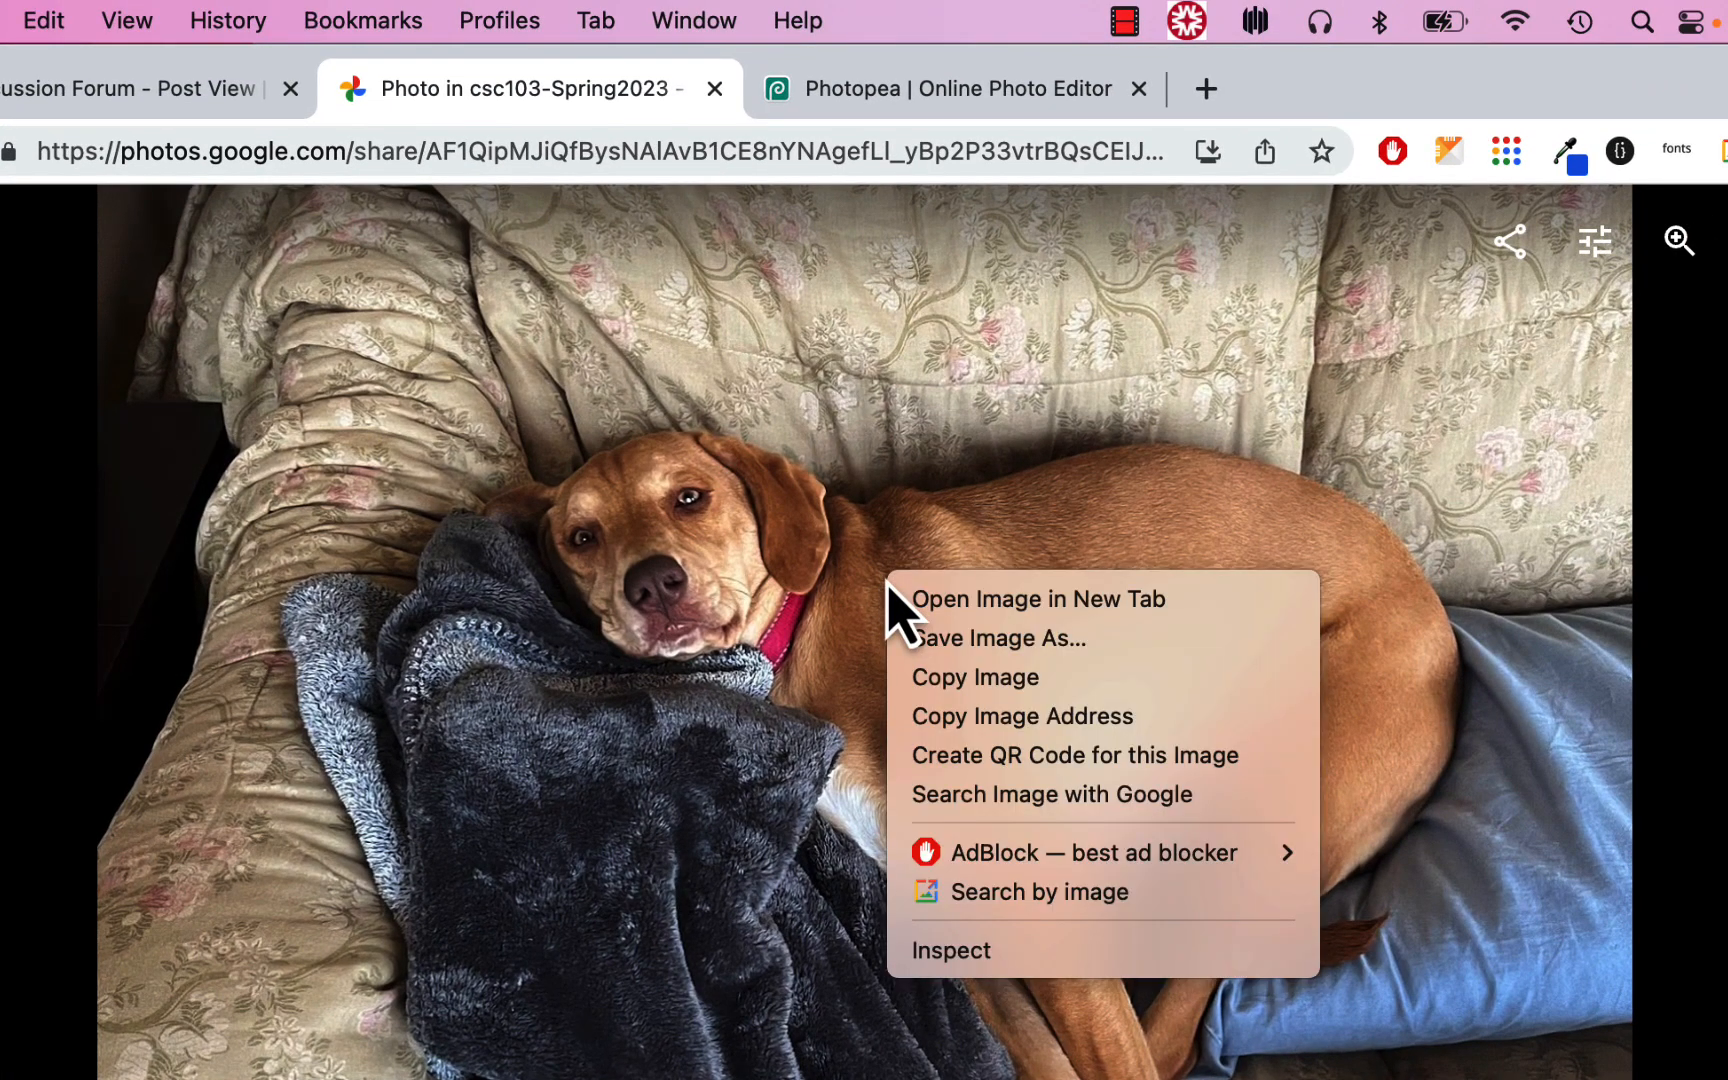
click(914, 693)
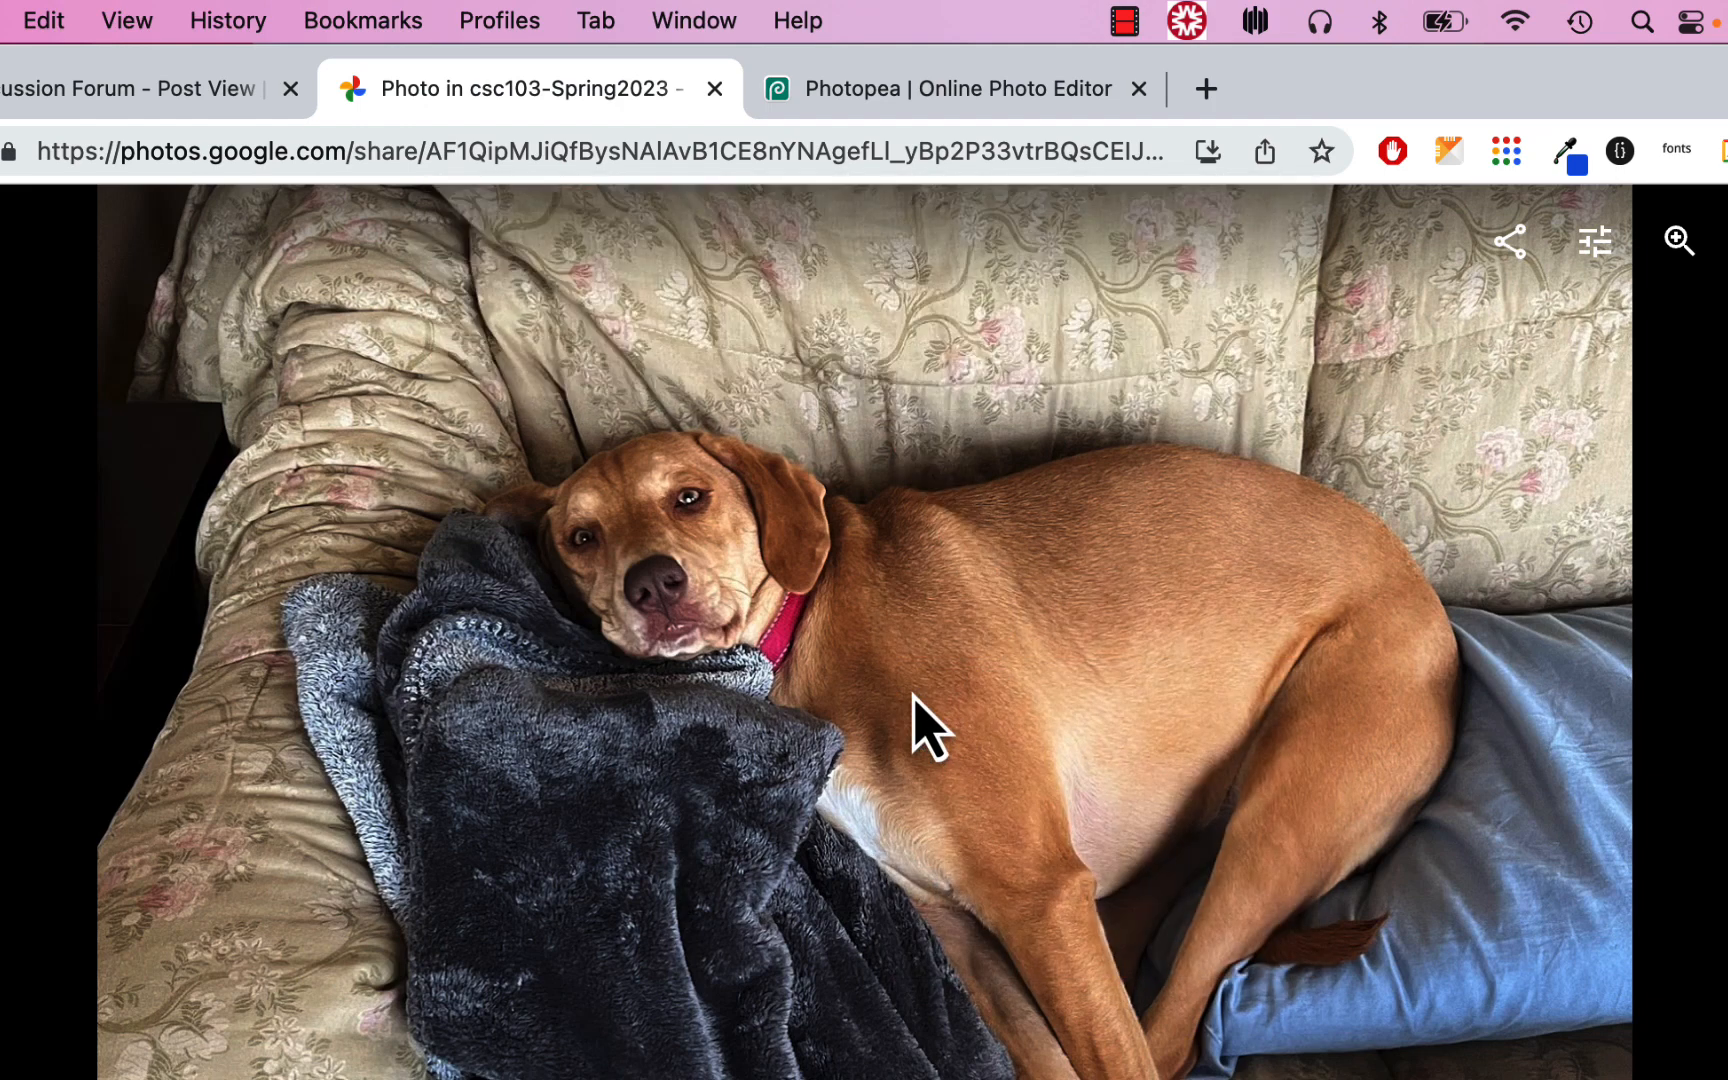
- Switch to Photopea, create a new 1728 × 1296 px project with a white background, and paste the copied dog photo
click(955, 92)
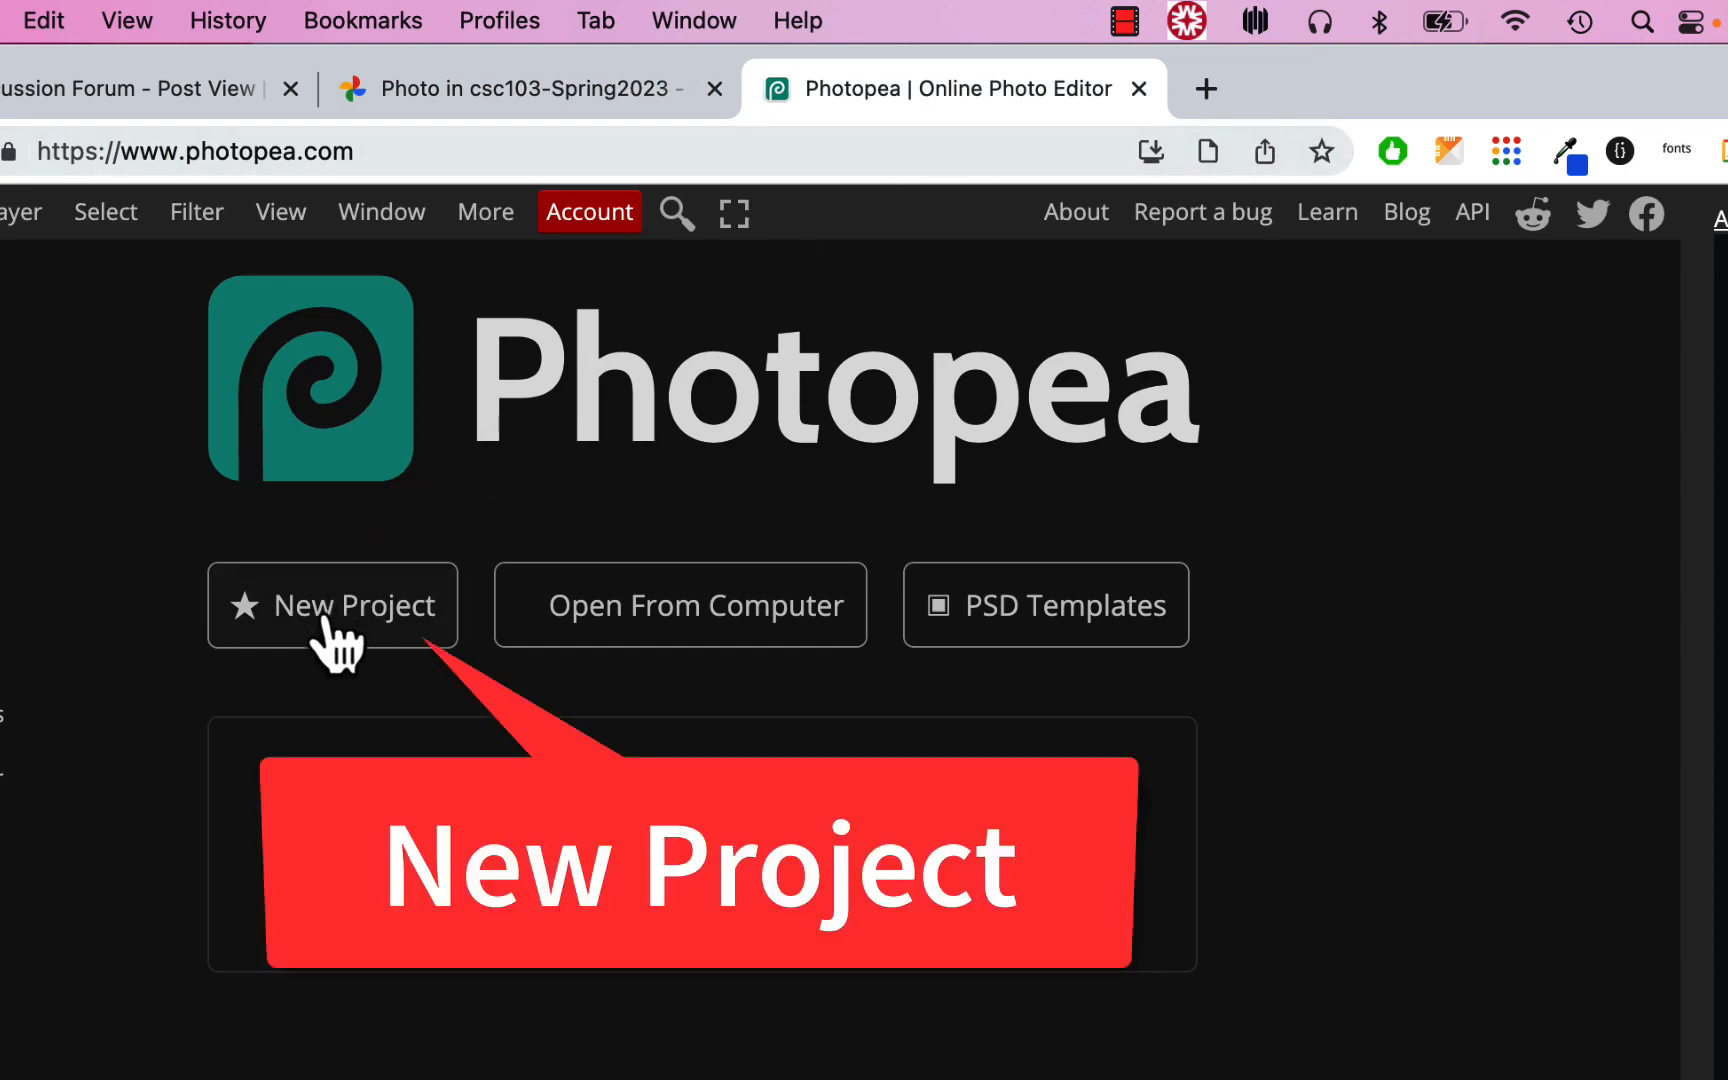
click(60, 213)
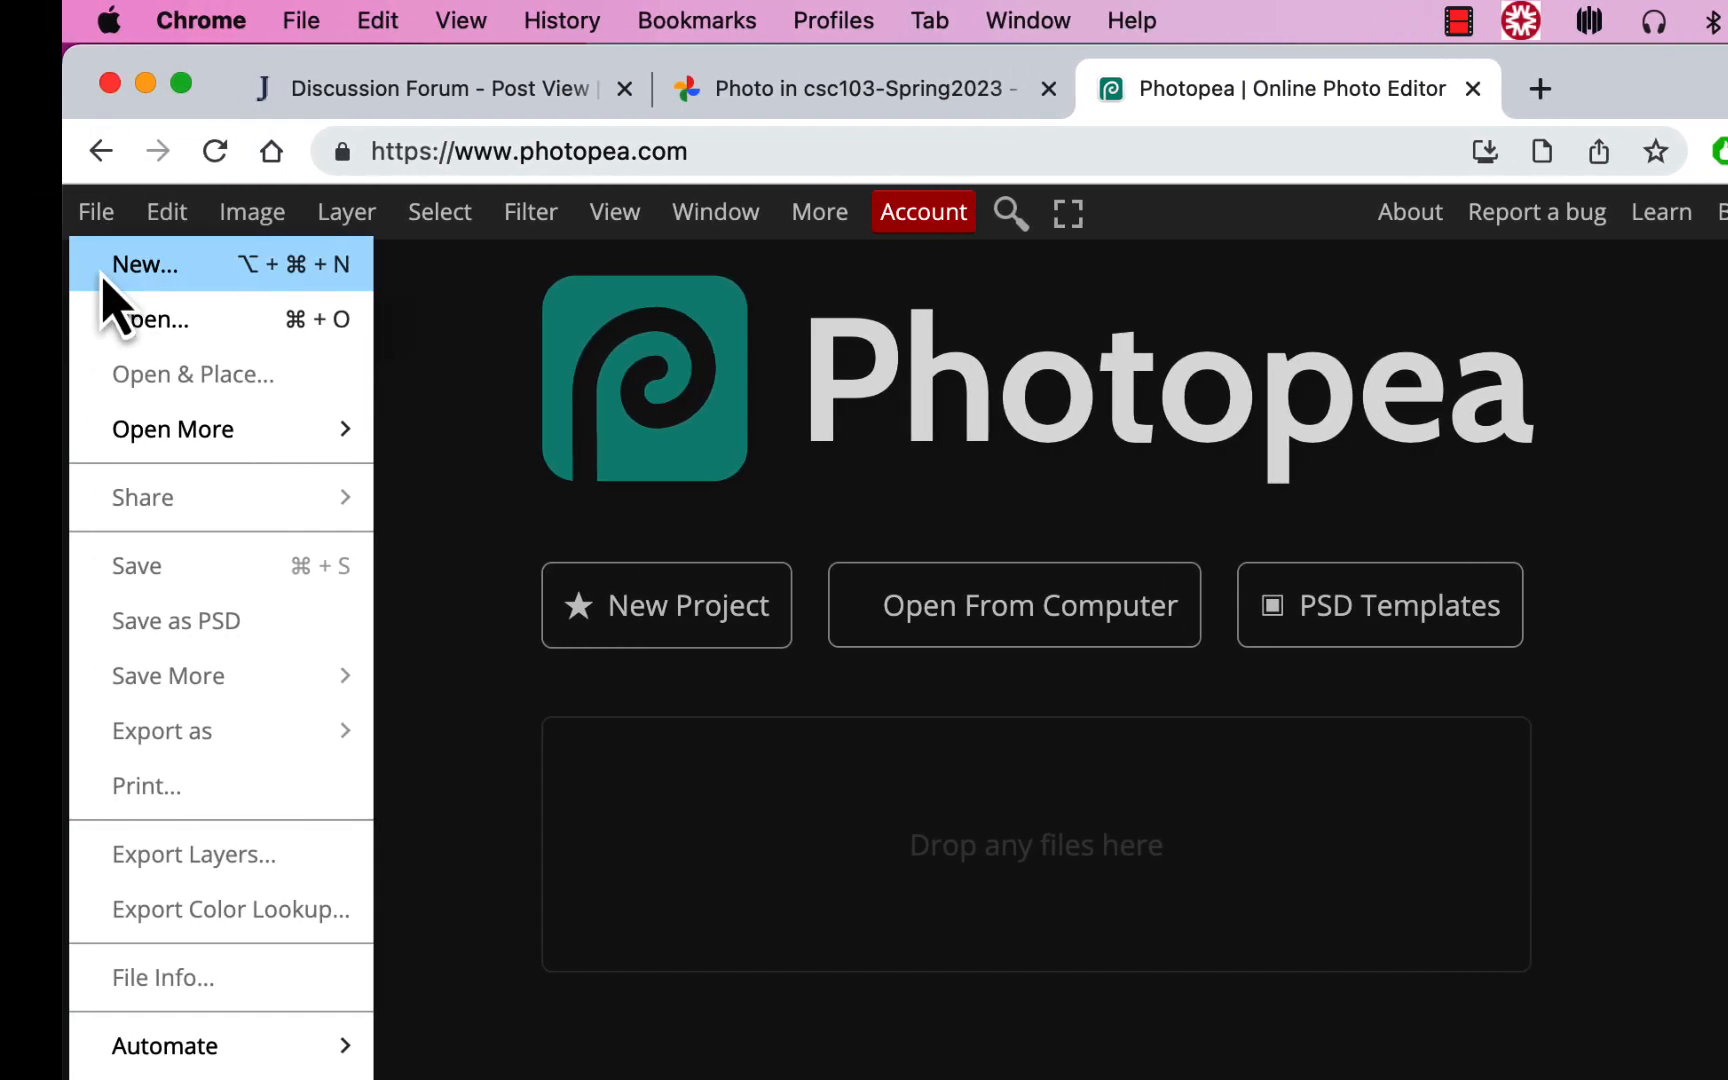
click(104, 280)
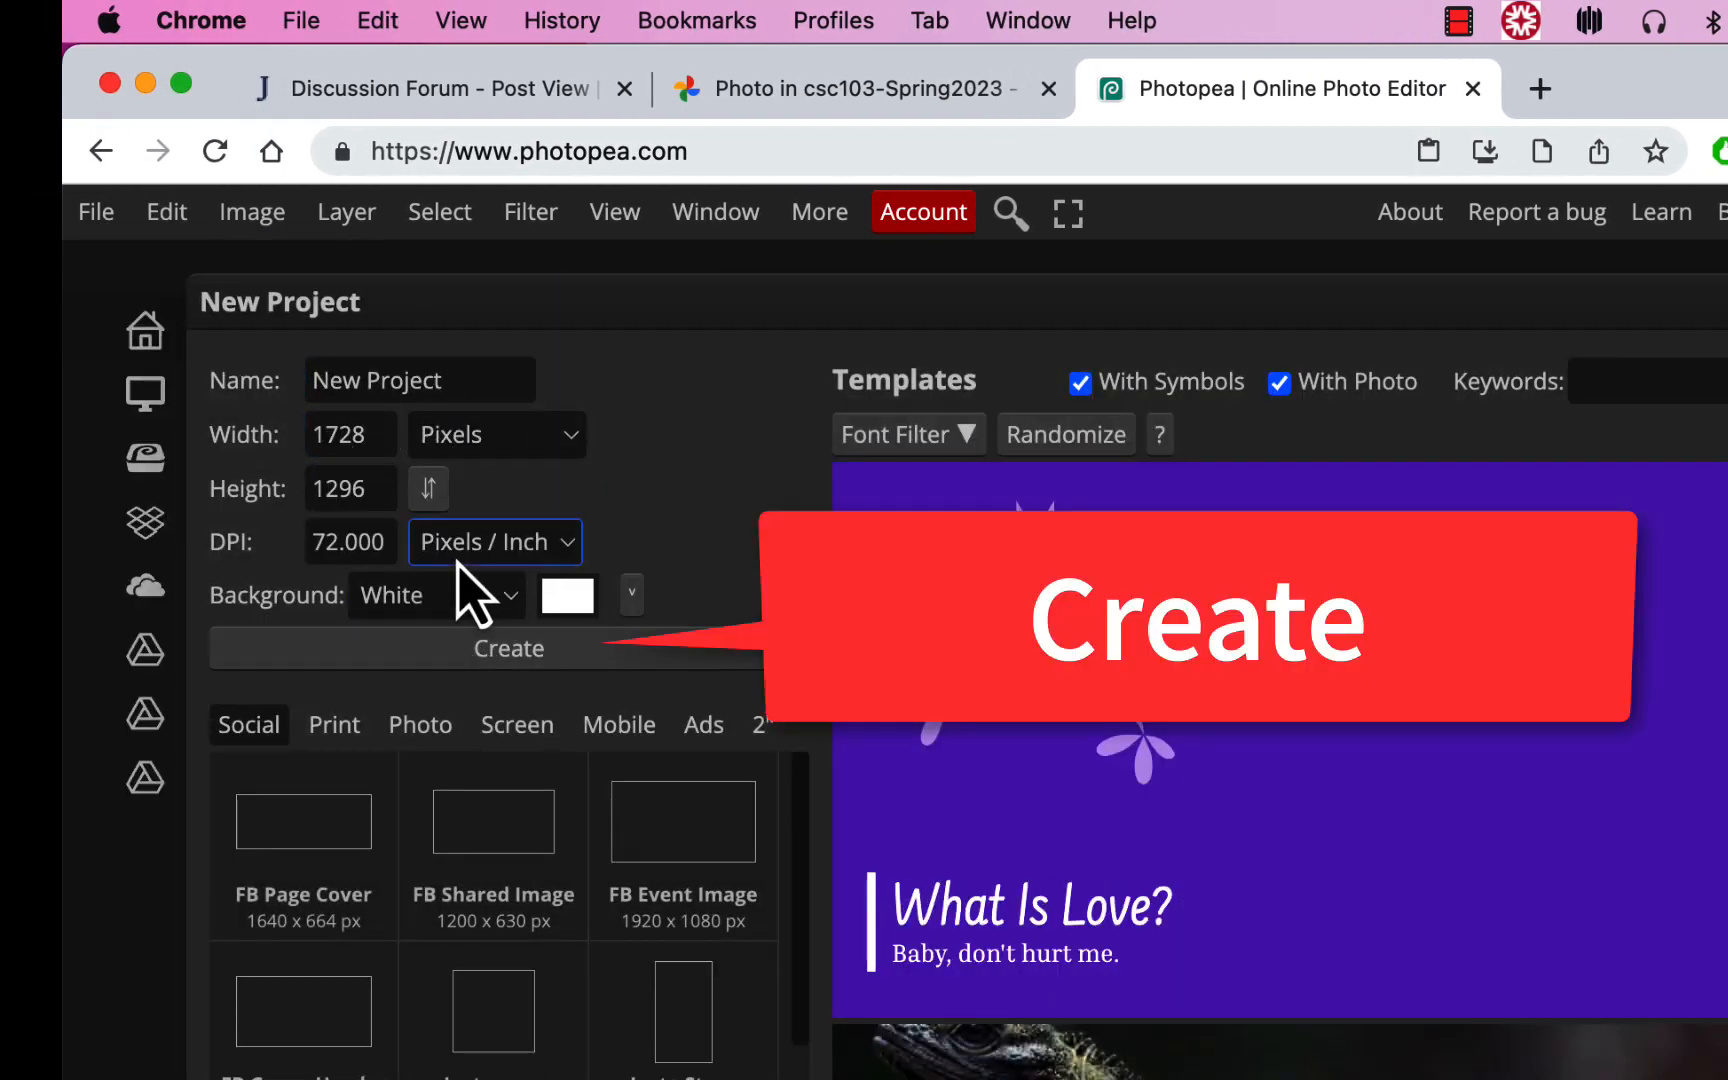
click(510, 649)
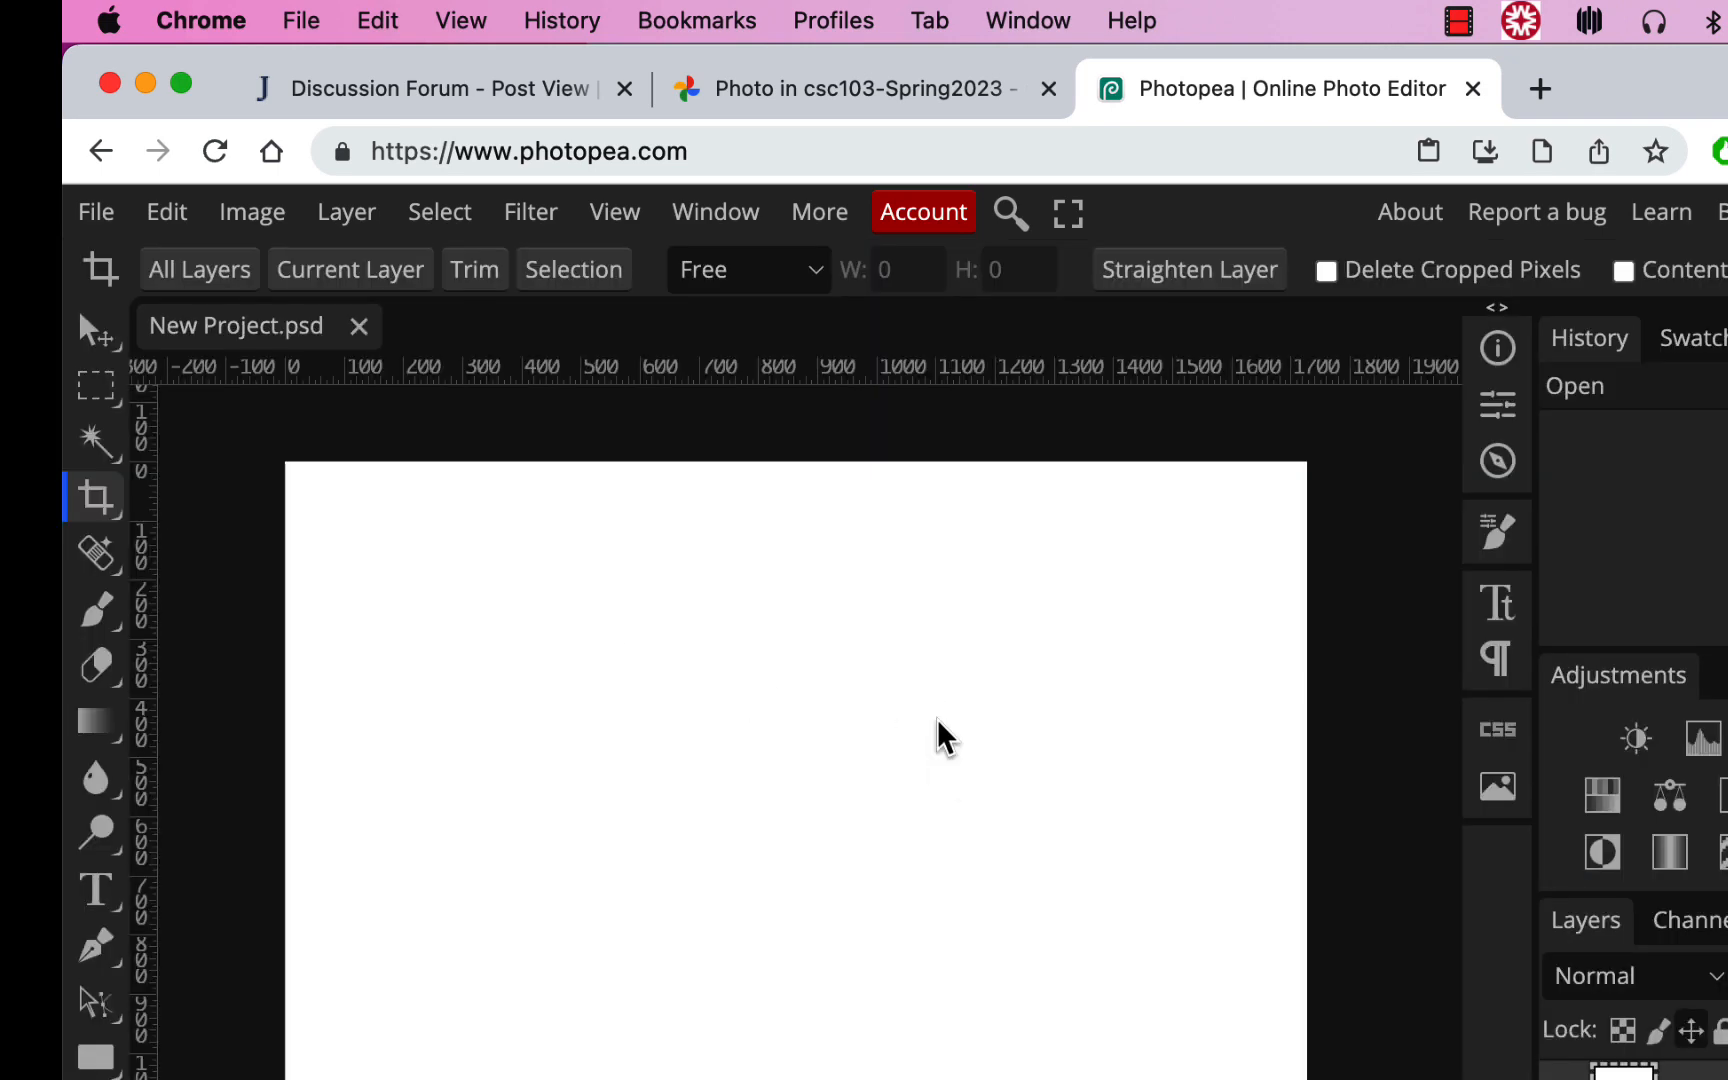
key(super+v)
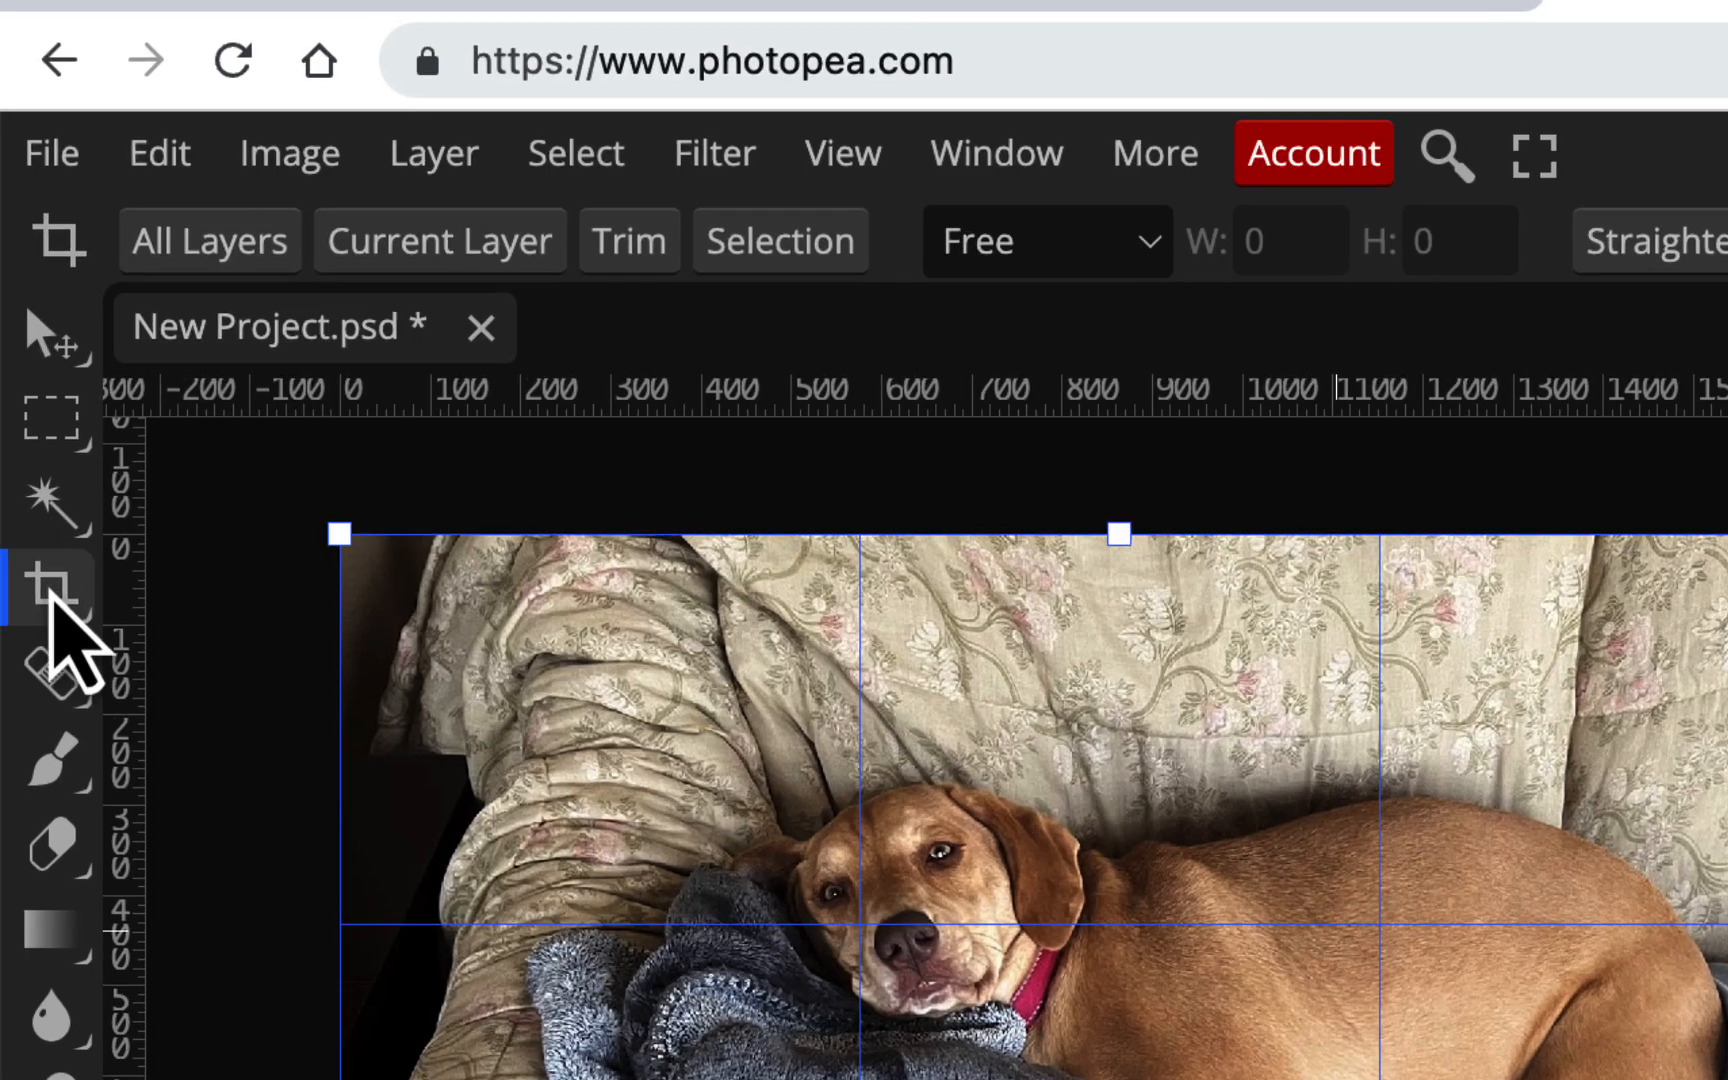
- Crop the photo to an area of about 434 × 414 px around the dog's head
right_click(50, 588)
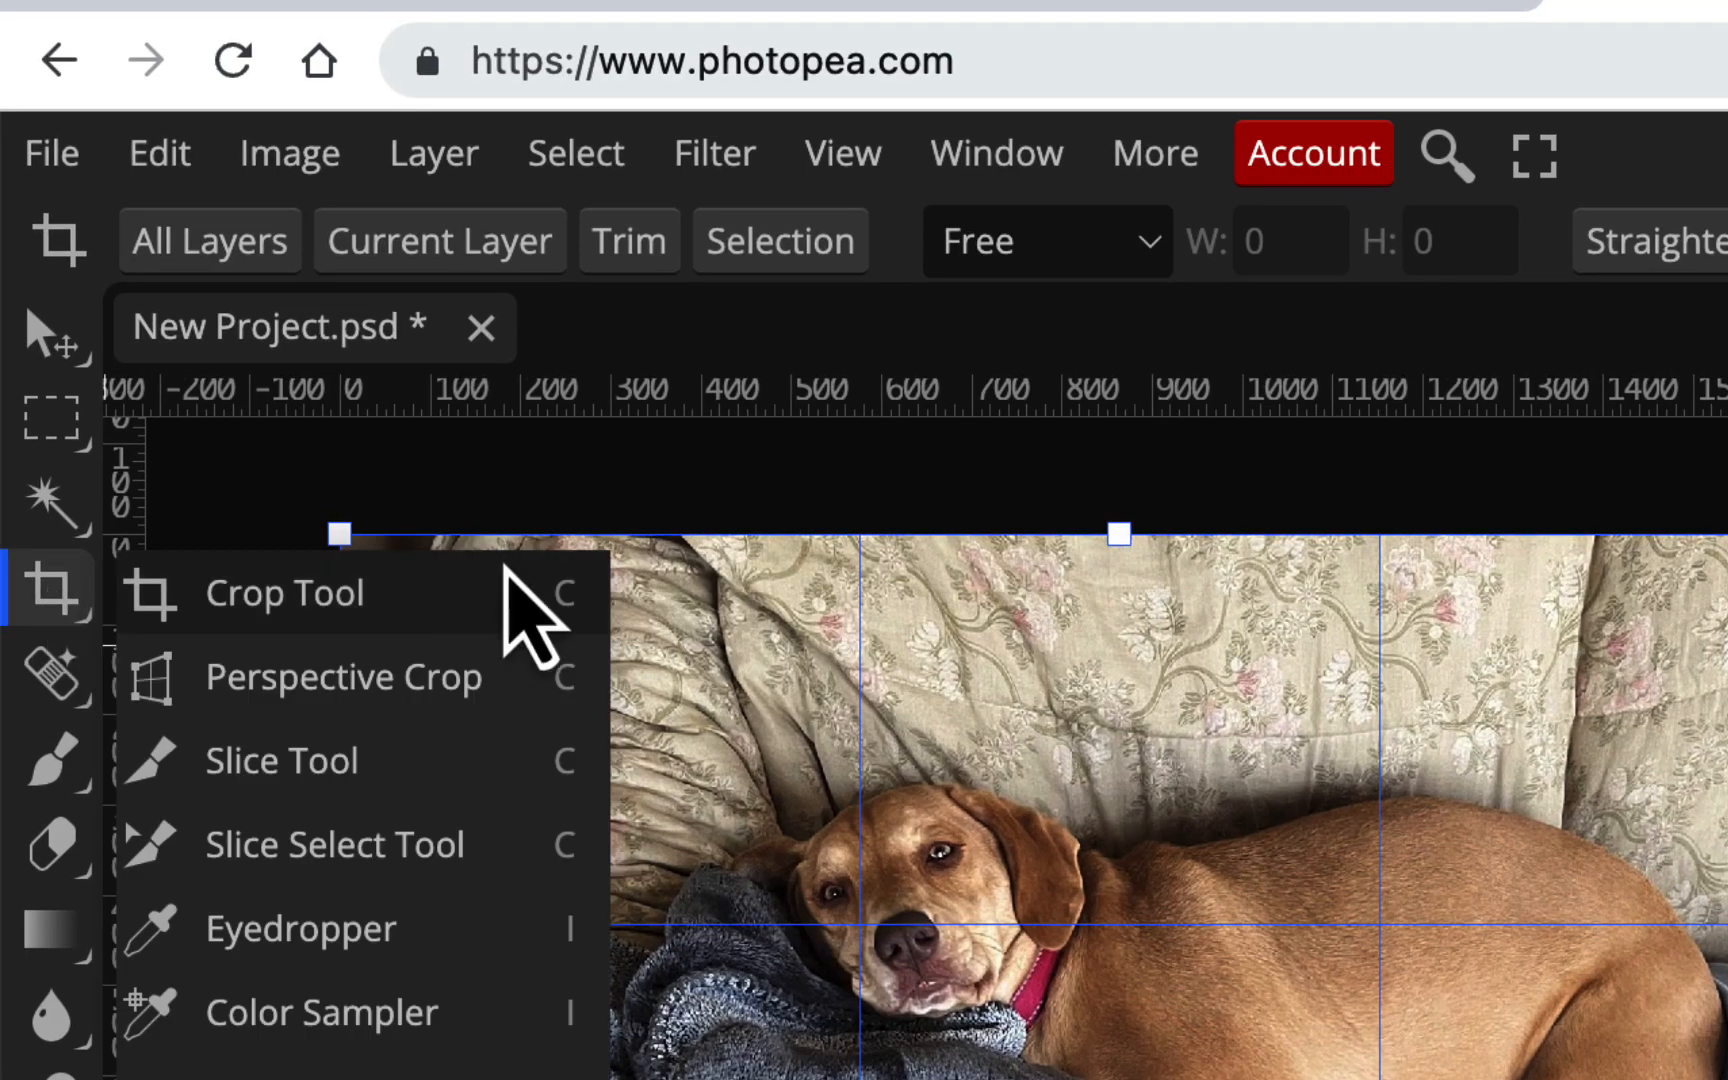
drag(338, 540, 745, 728)
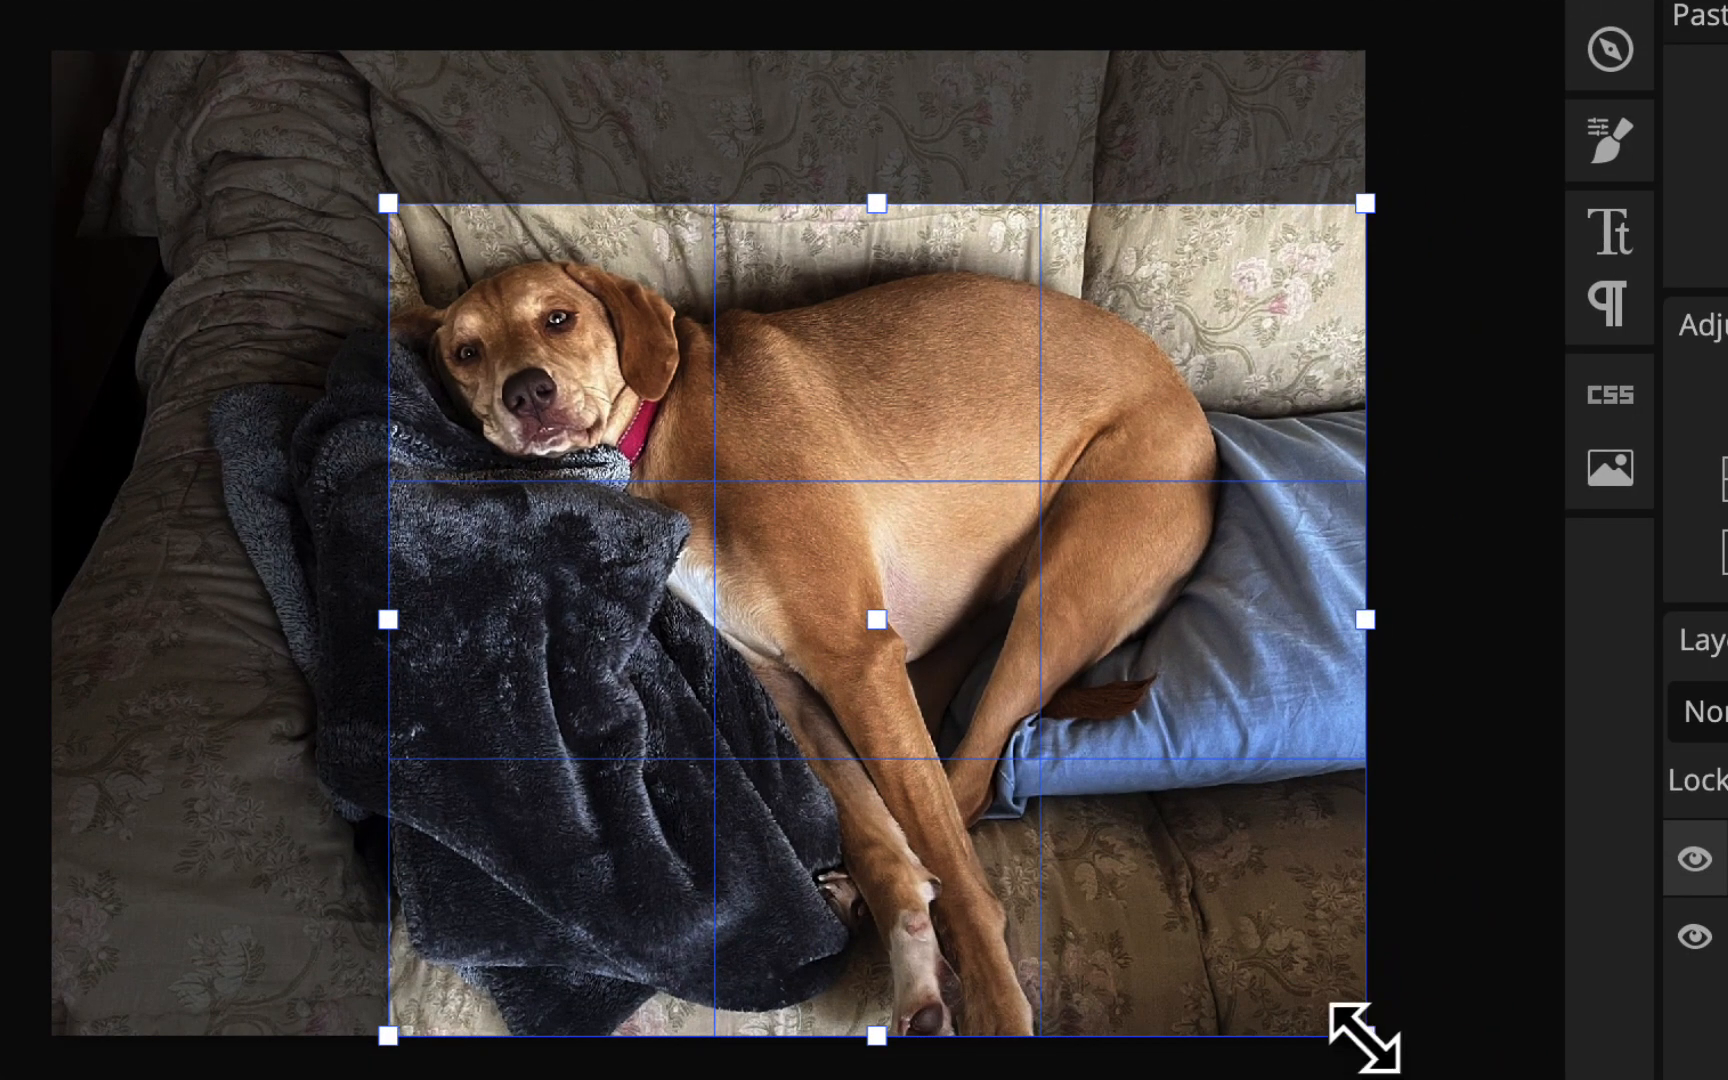
drag(1365, 1037, 720, 526)
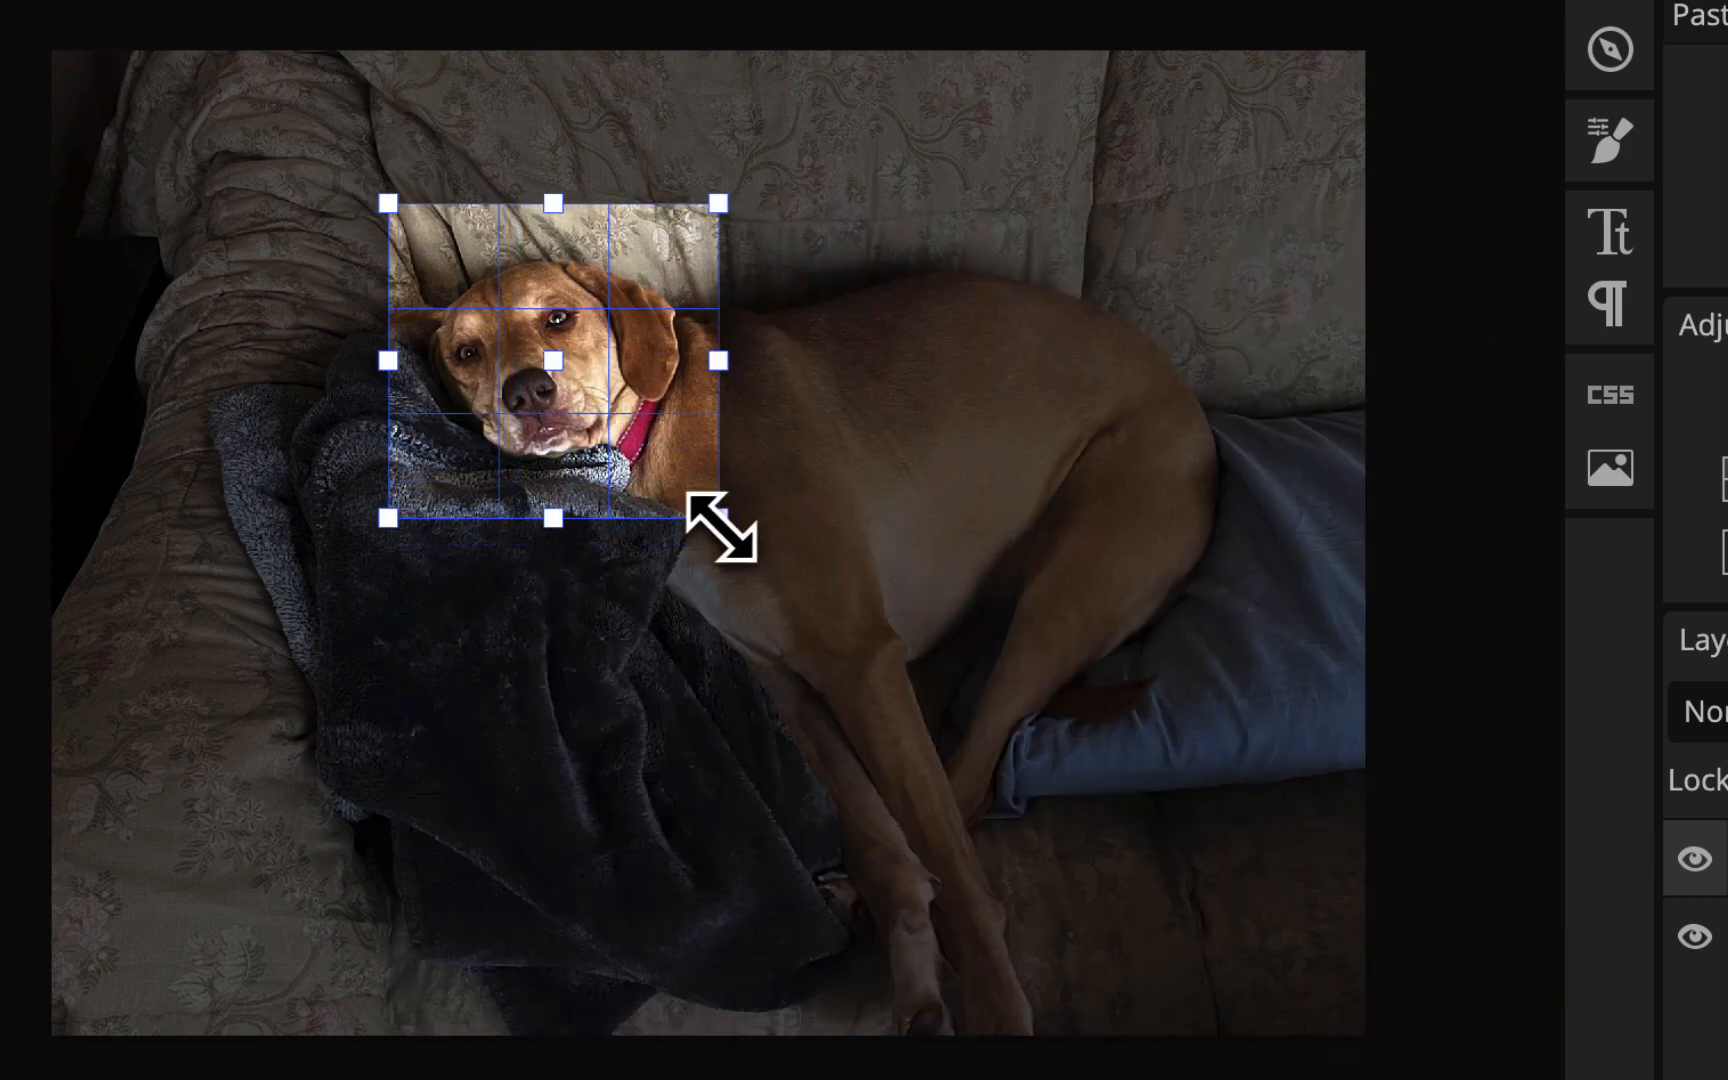
key(Return)
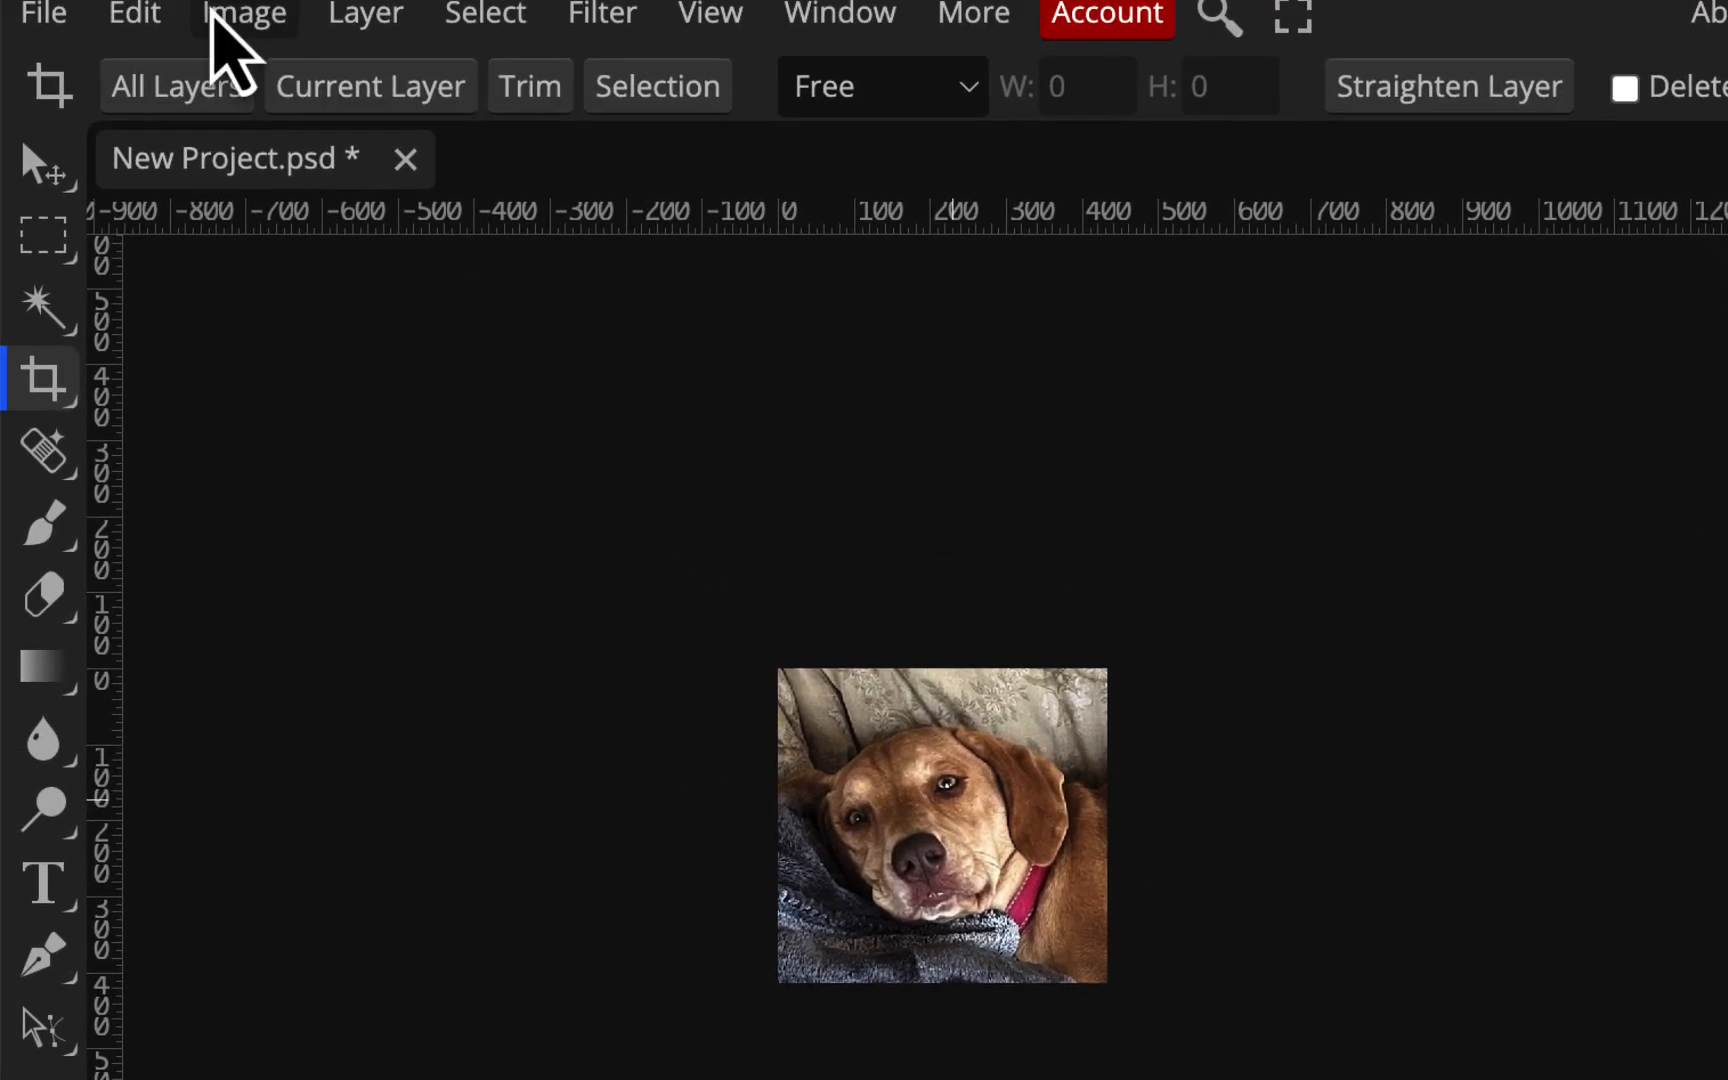
- Apply a Levels adjustment to the RGB channel with white input 244
click(222, 14)
mouse_move(236, 188)
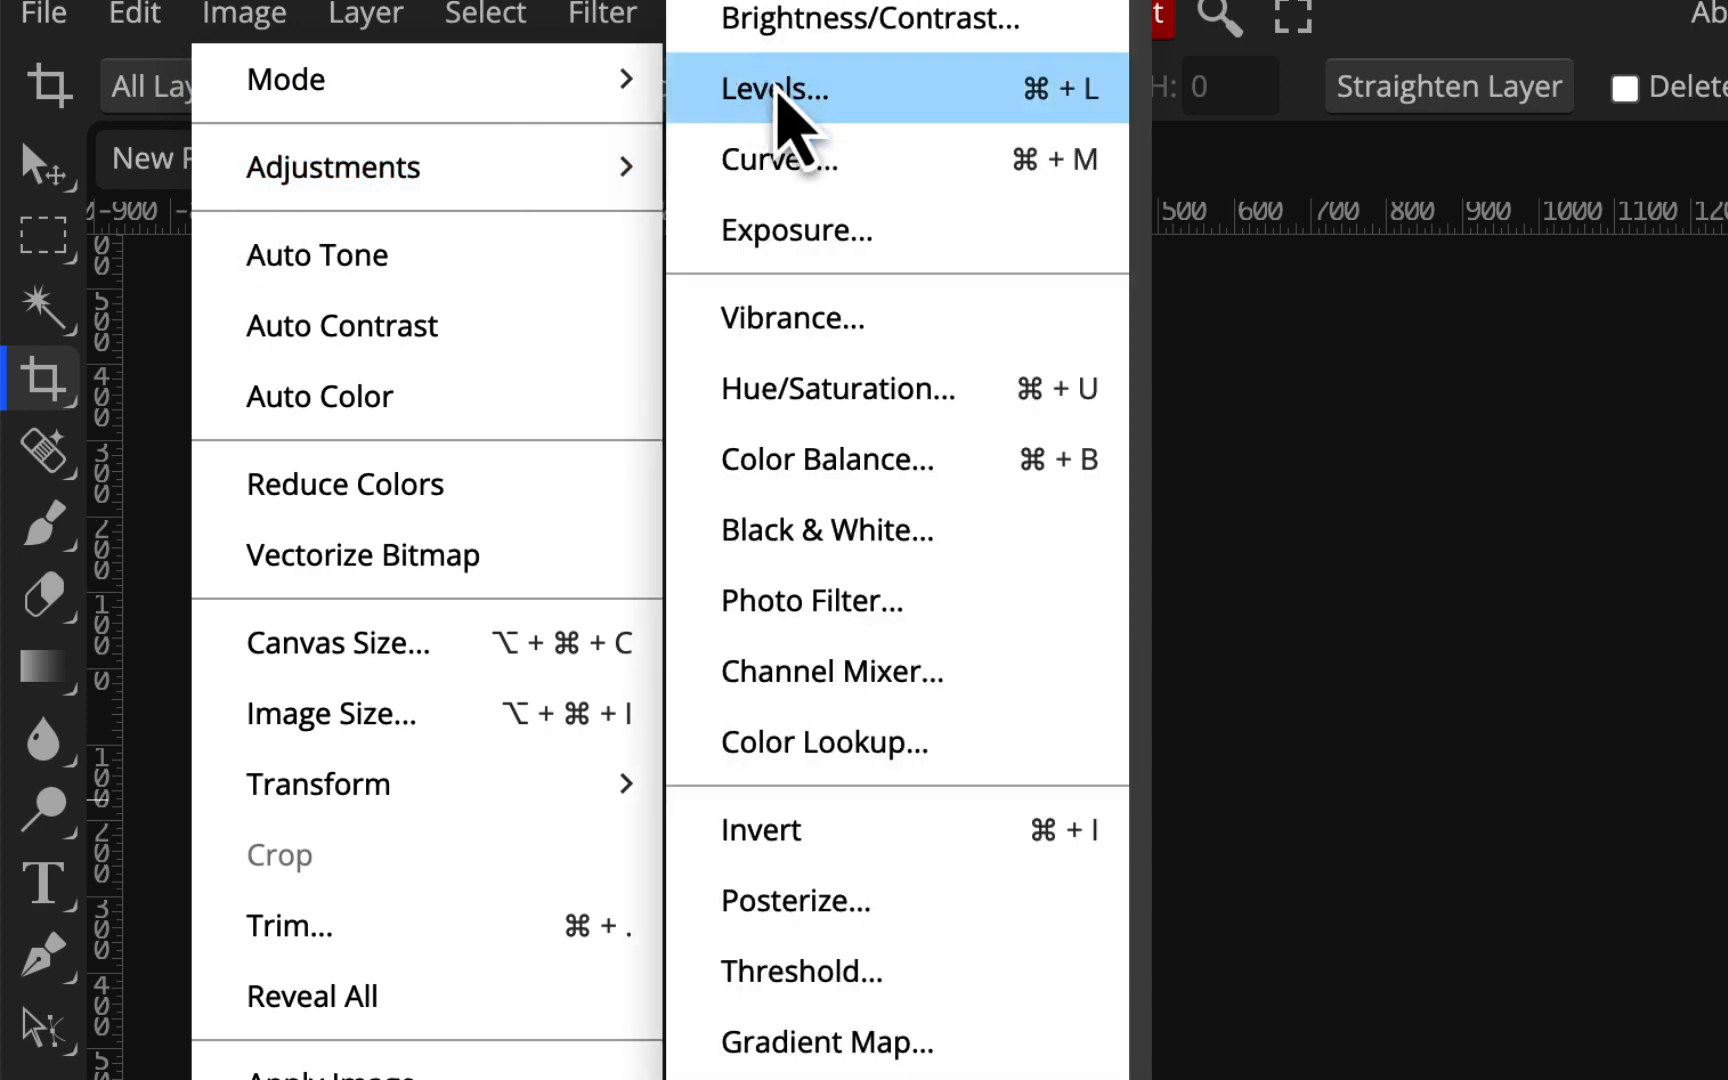
click(778, 87)
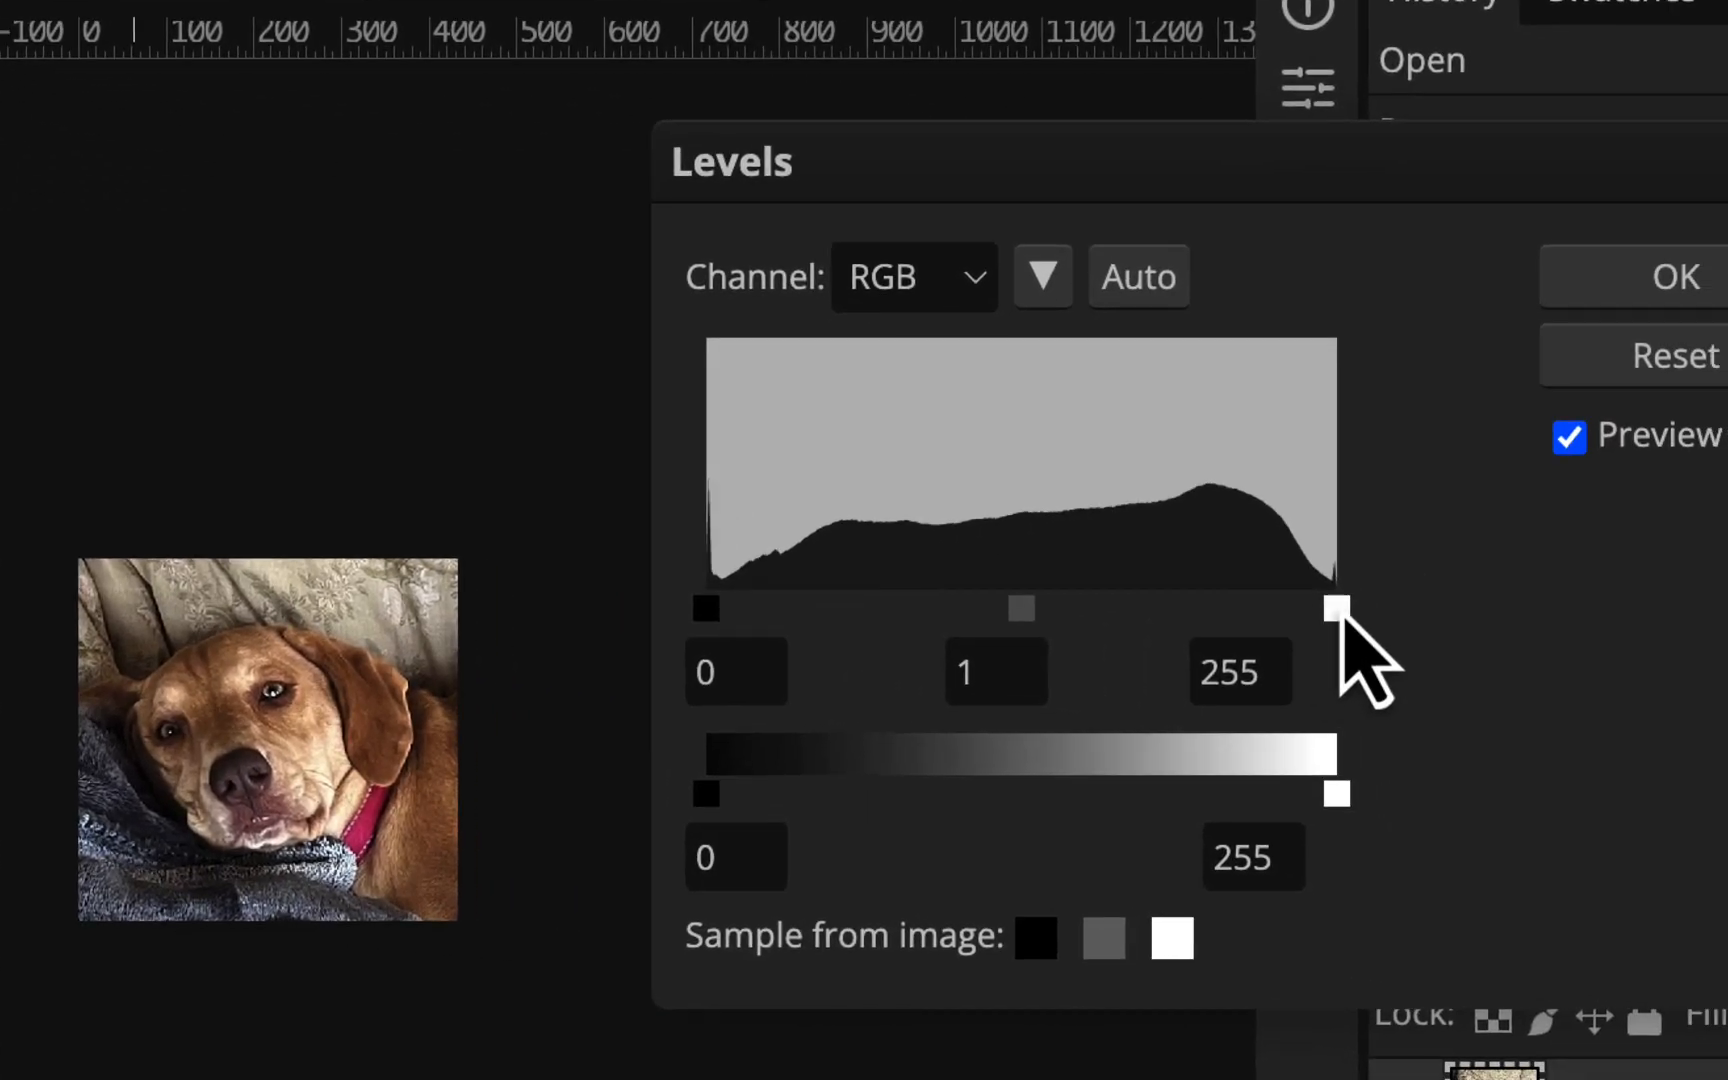
drag(1639, 668, 1600, 678)
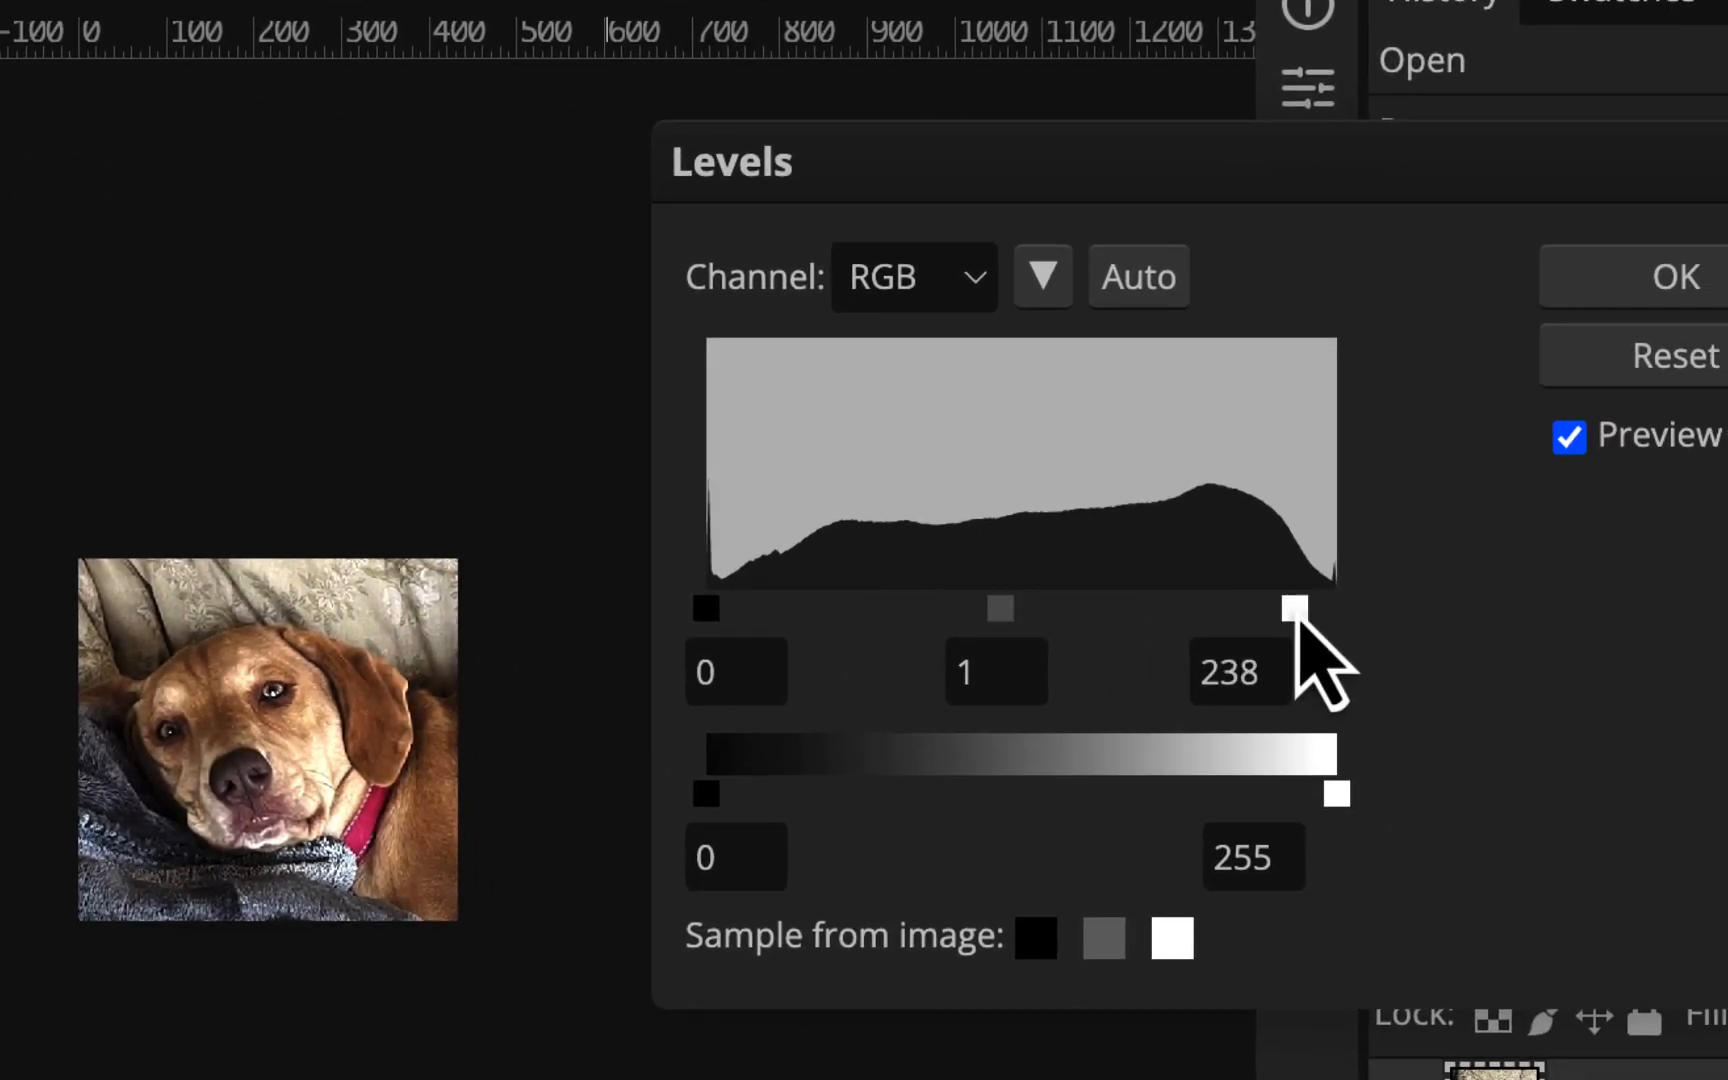
mouse_move(1296, 606)
mouse_down()
mouse_move(1126, 609)
mouse_move(1368, 608)
mouse_move(1310, 605)
mouse_up()
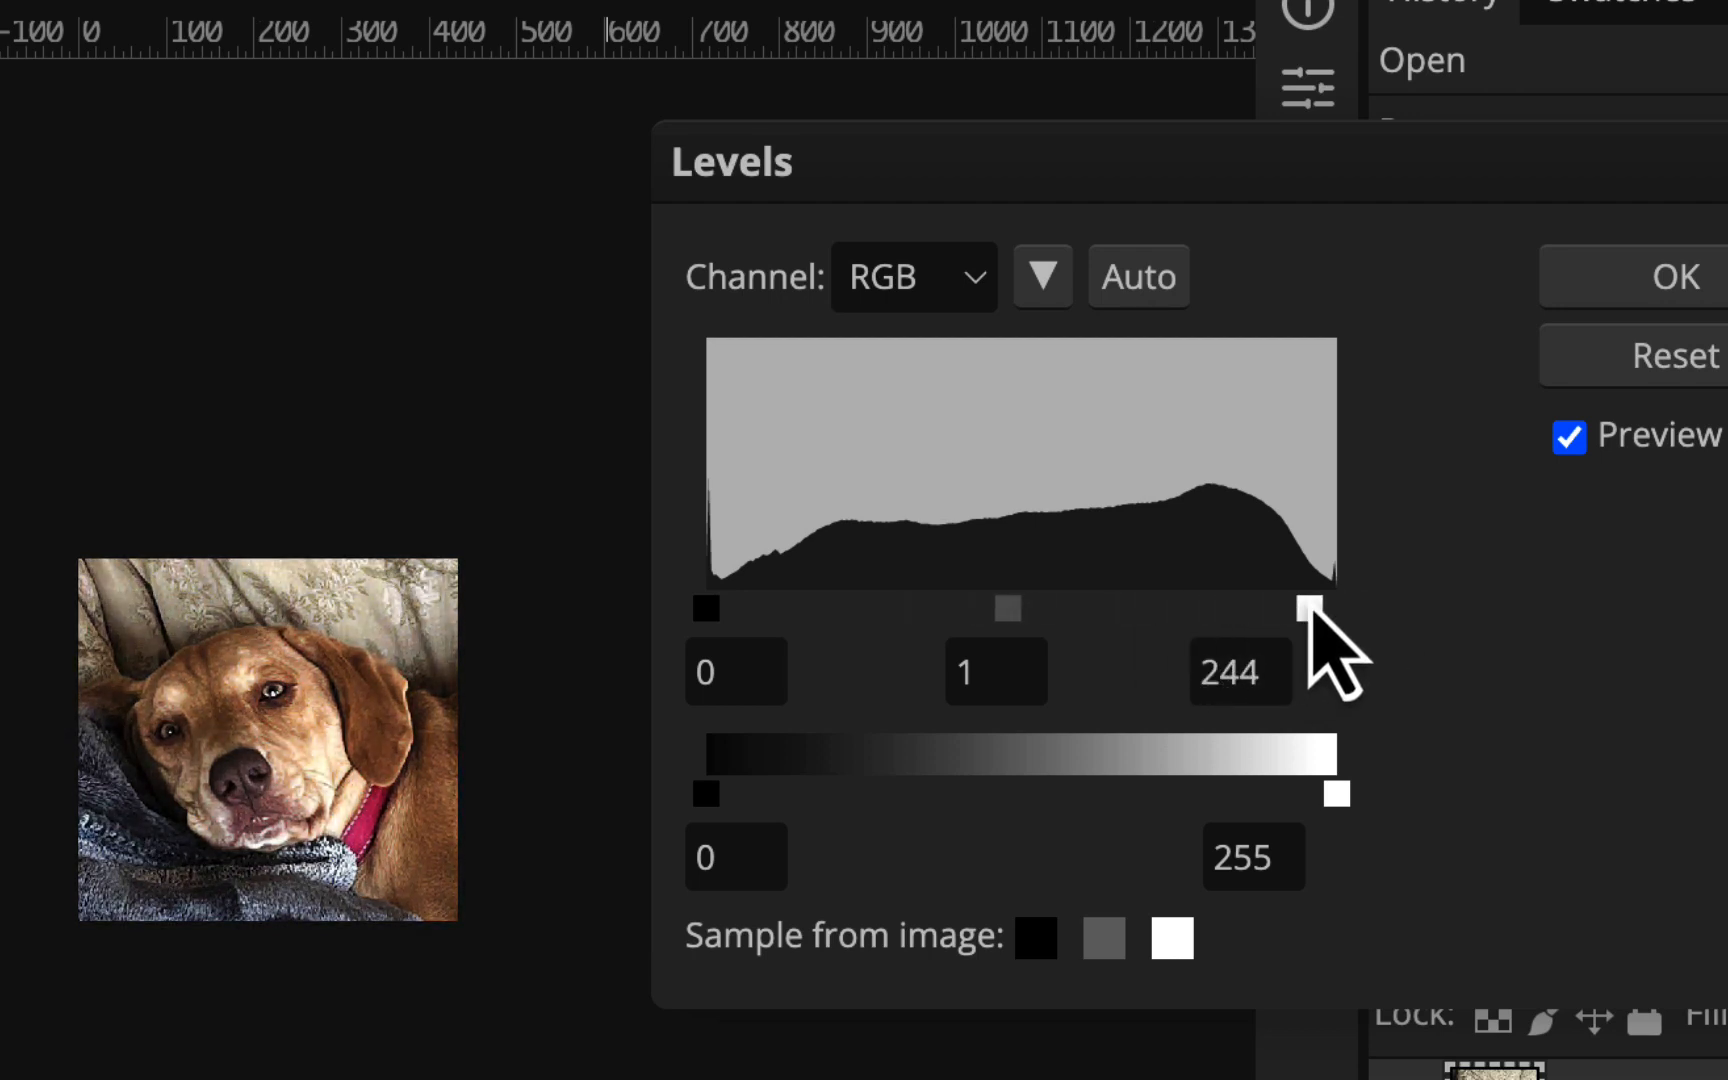
click(1647, 290)
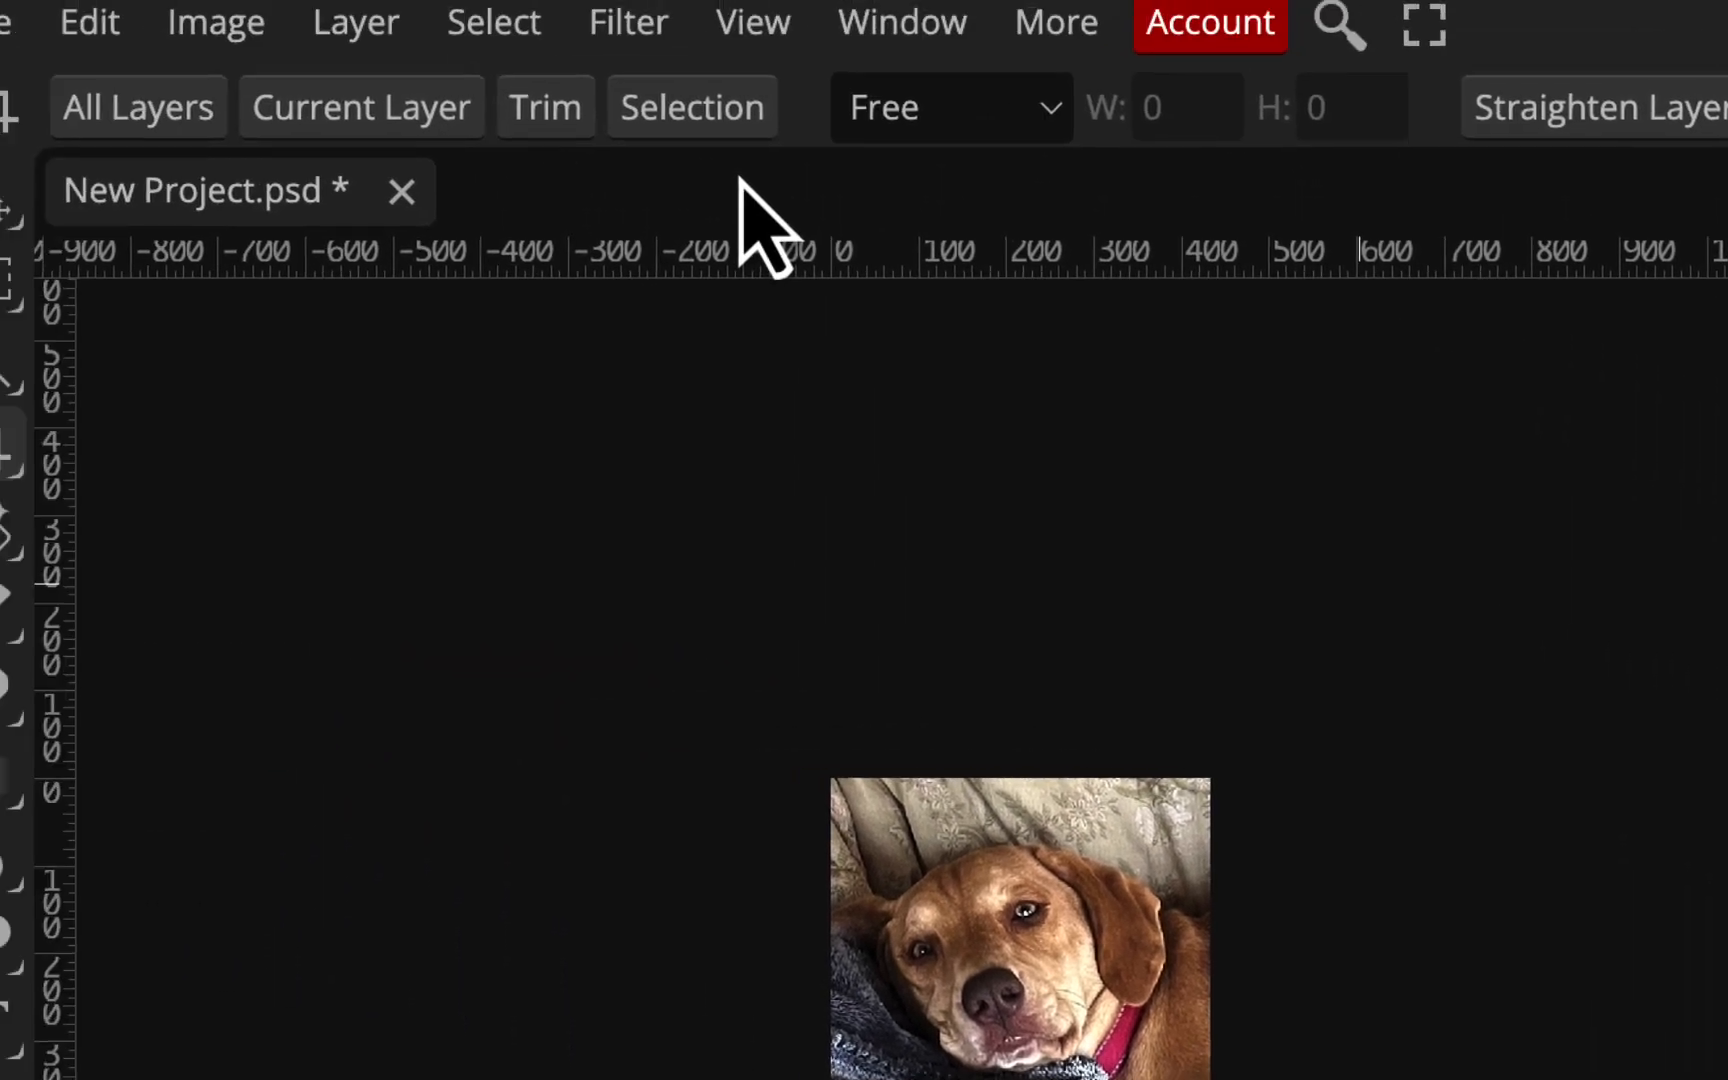
- Export the picture as a JPG named dog, 120 px wide with linked proportions, and close the project without saving it
click(60, 38)
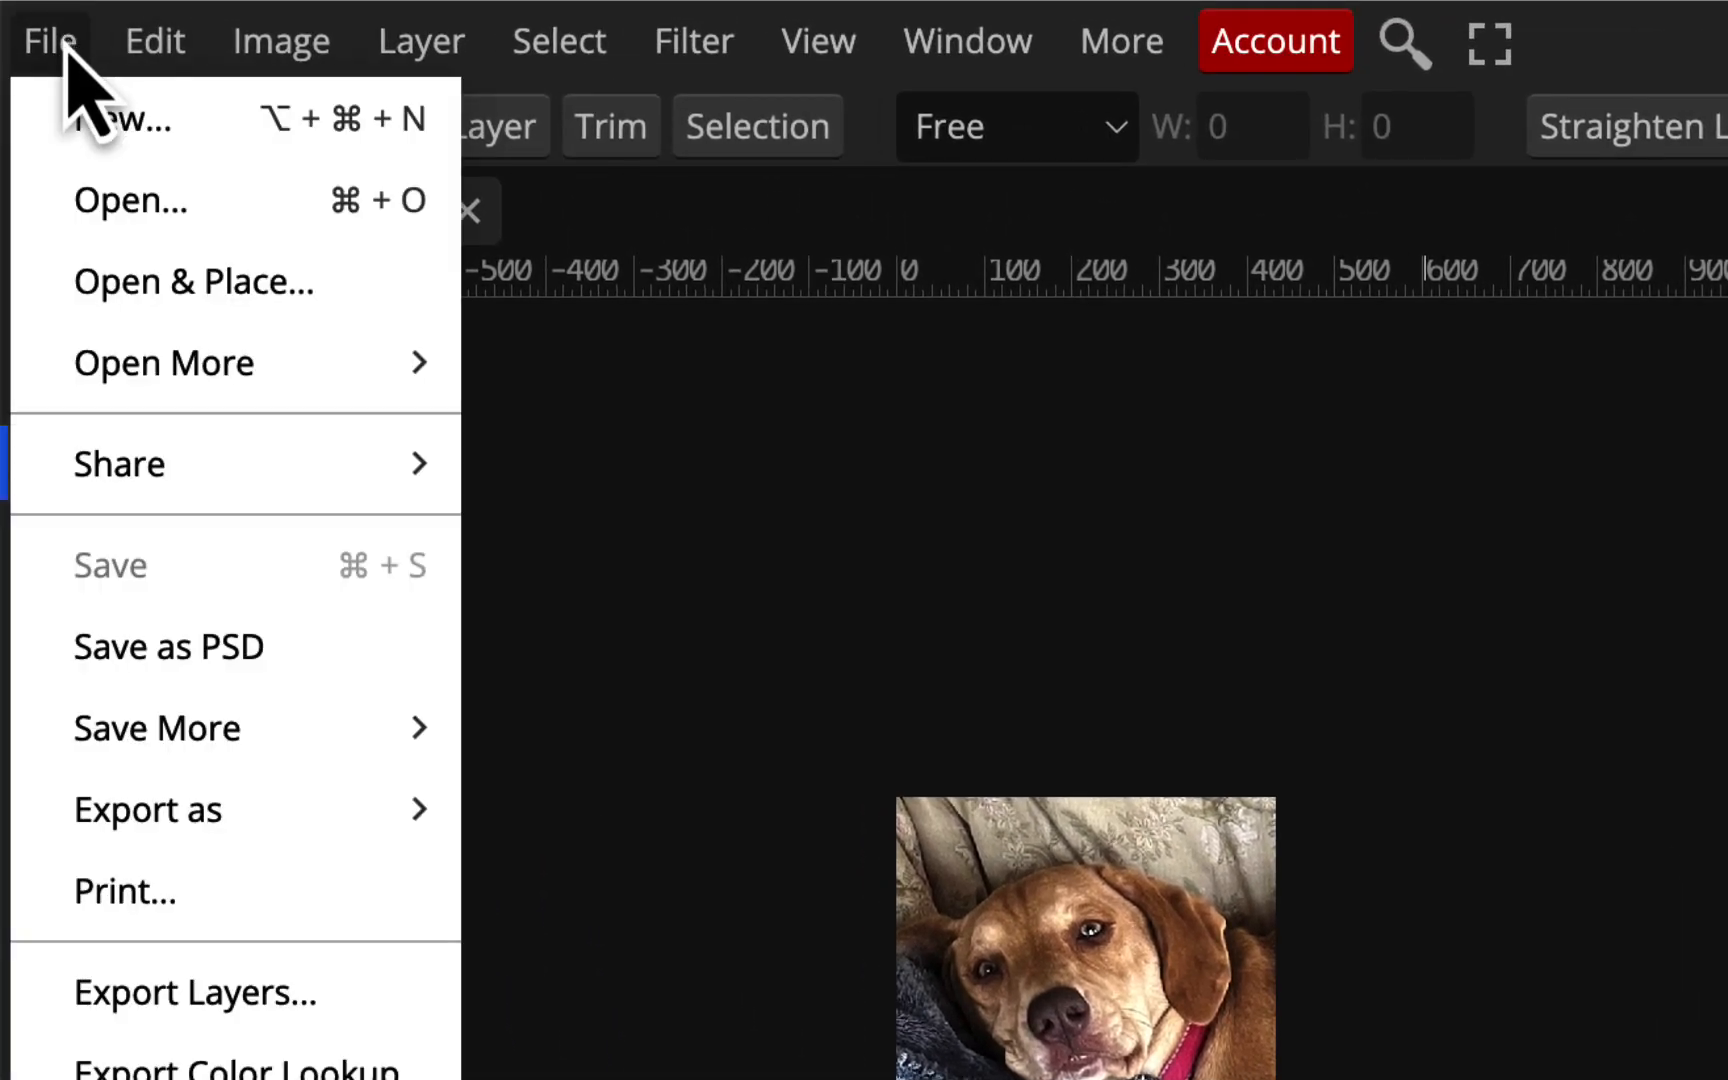
mouse_move(166, 830)
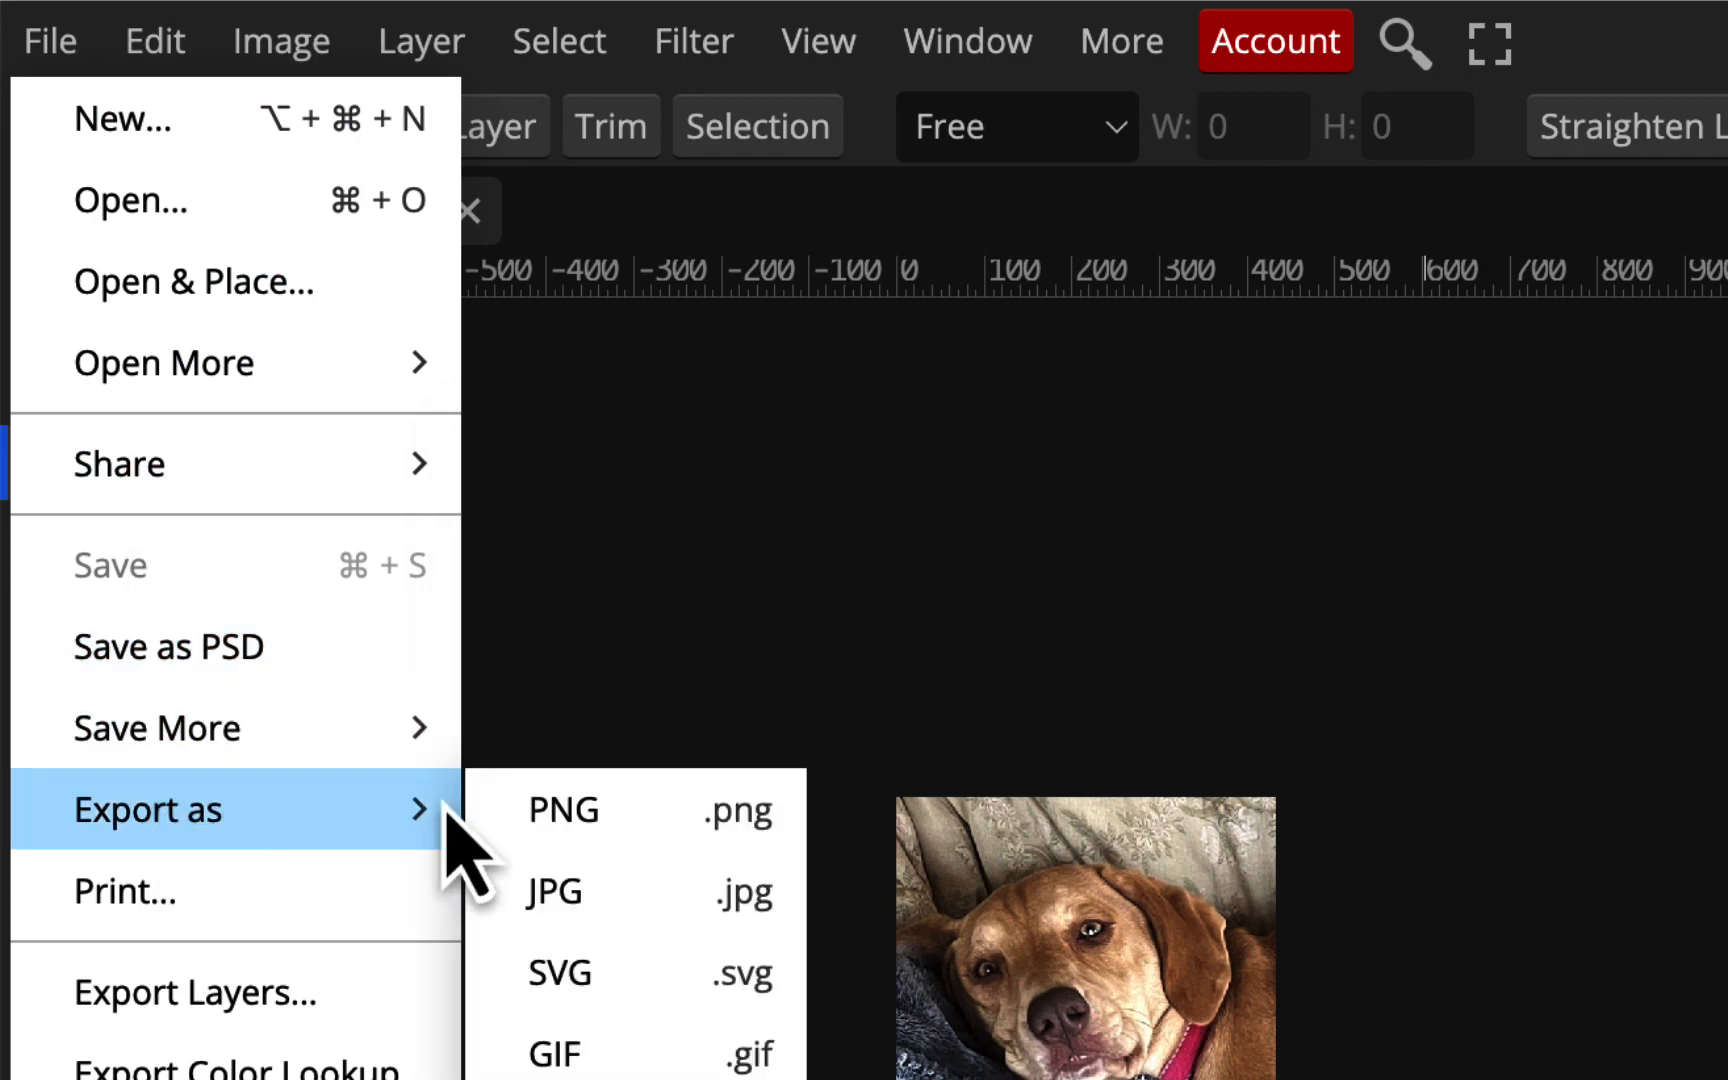
click(567, 872)
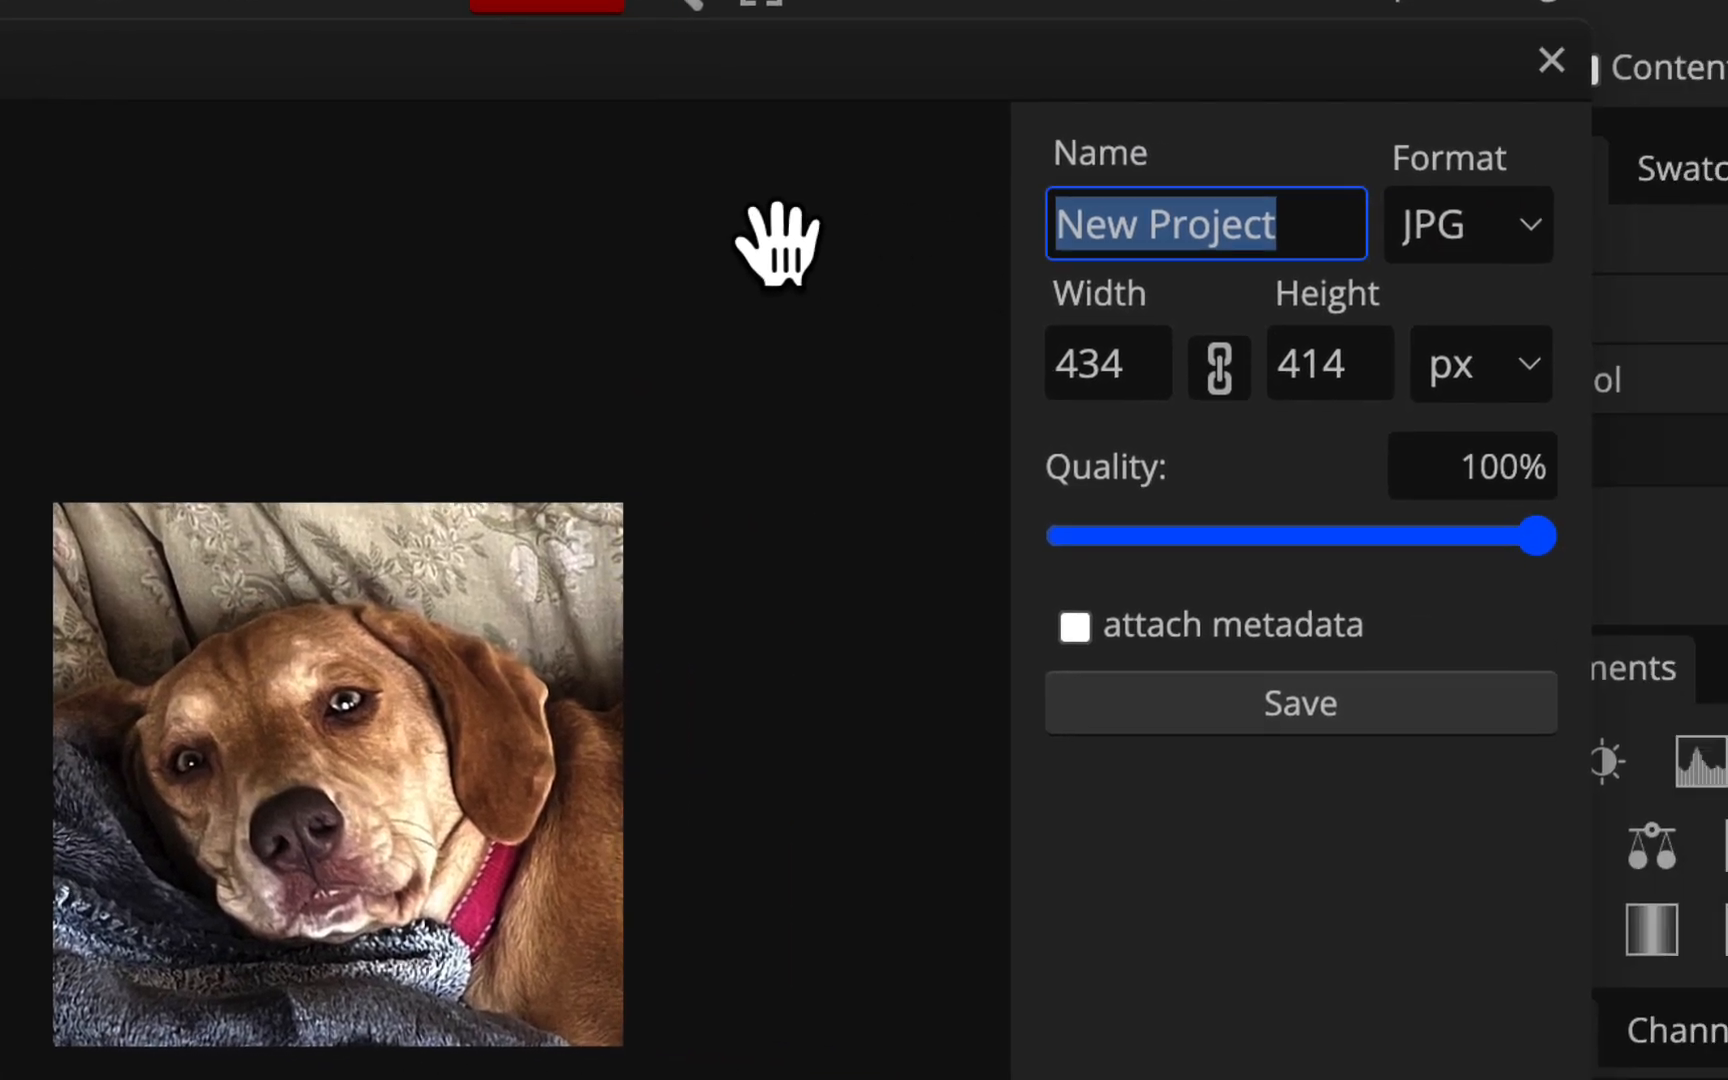
text(dog)
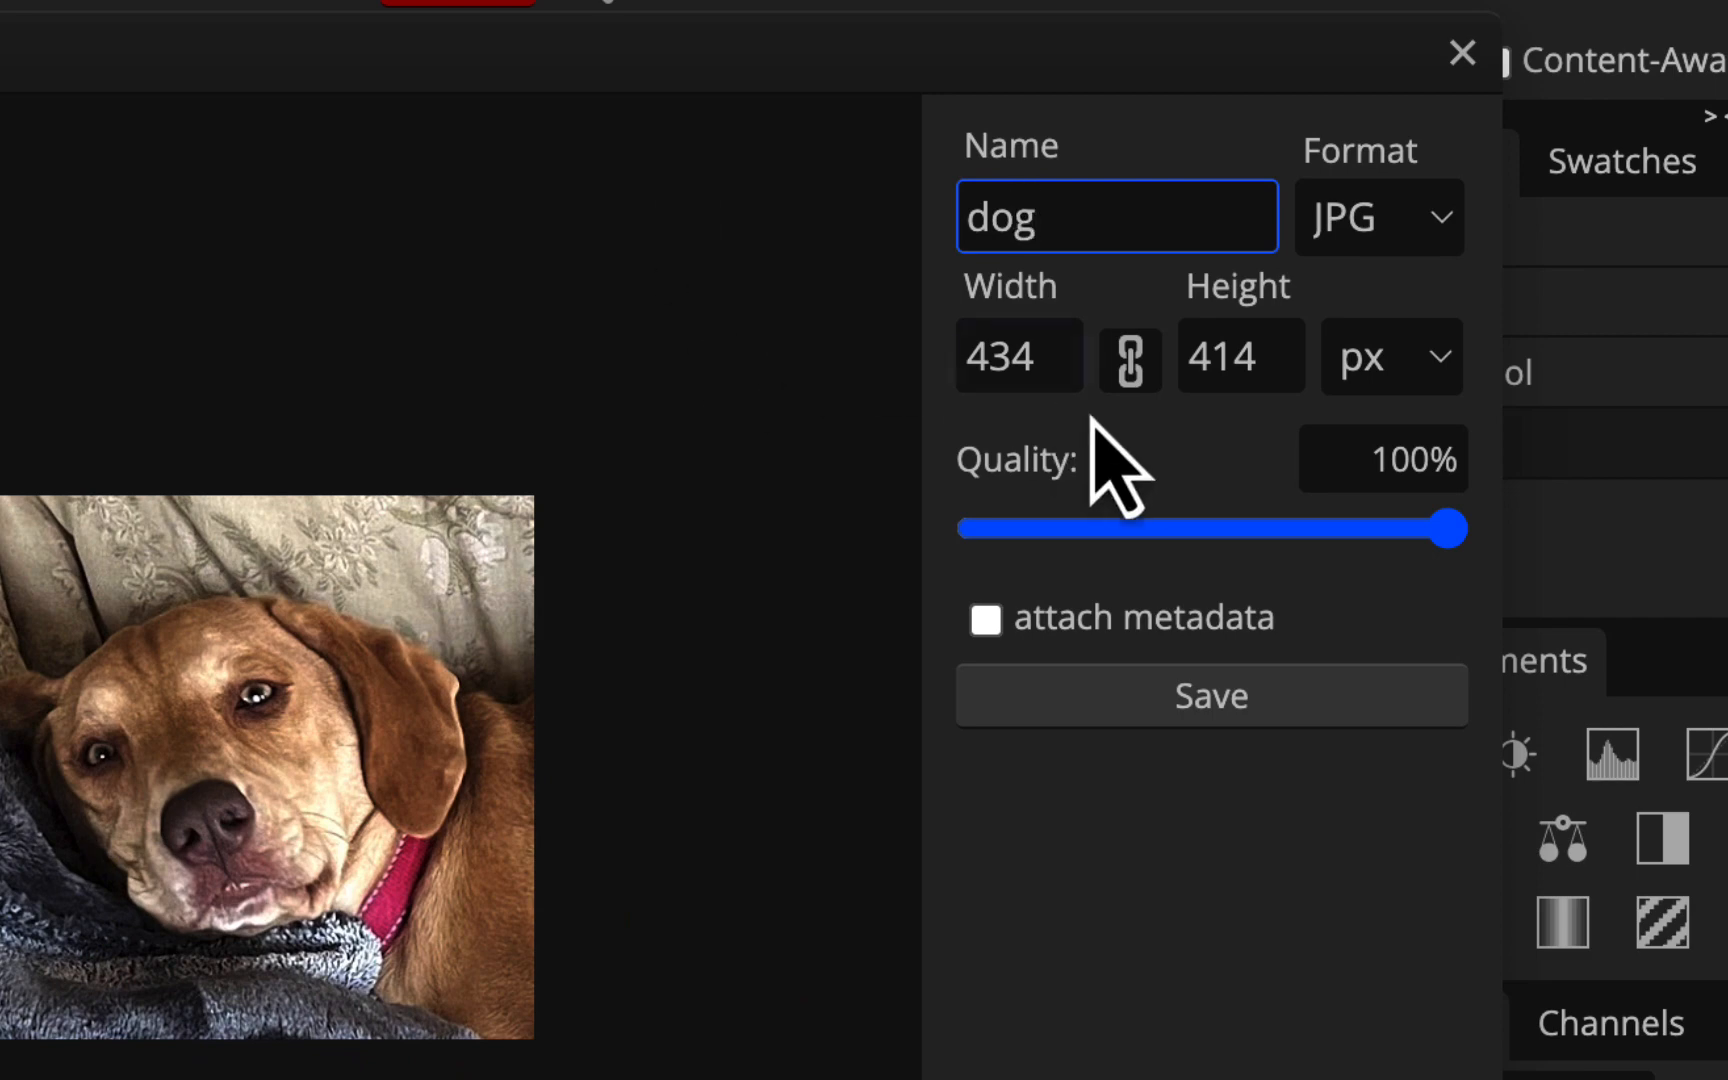
drag(1065, 362, 722, 338)
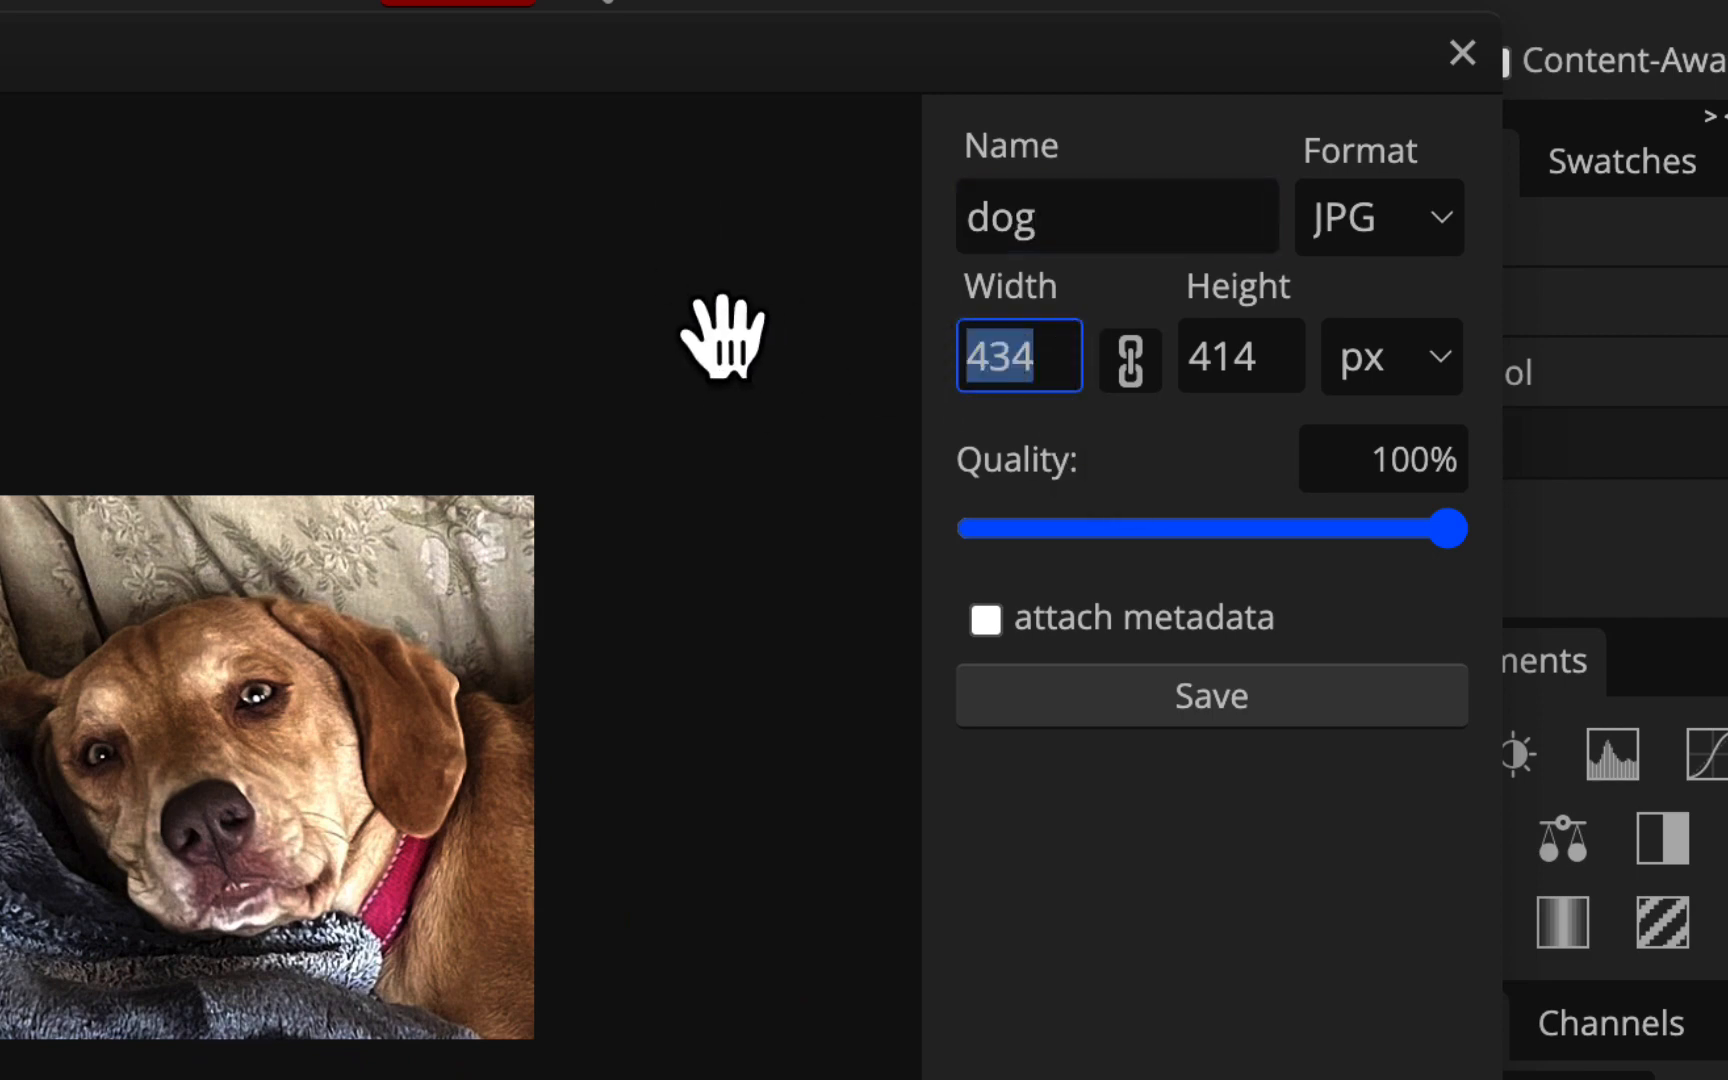
text(120)
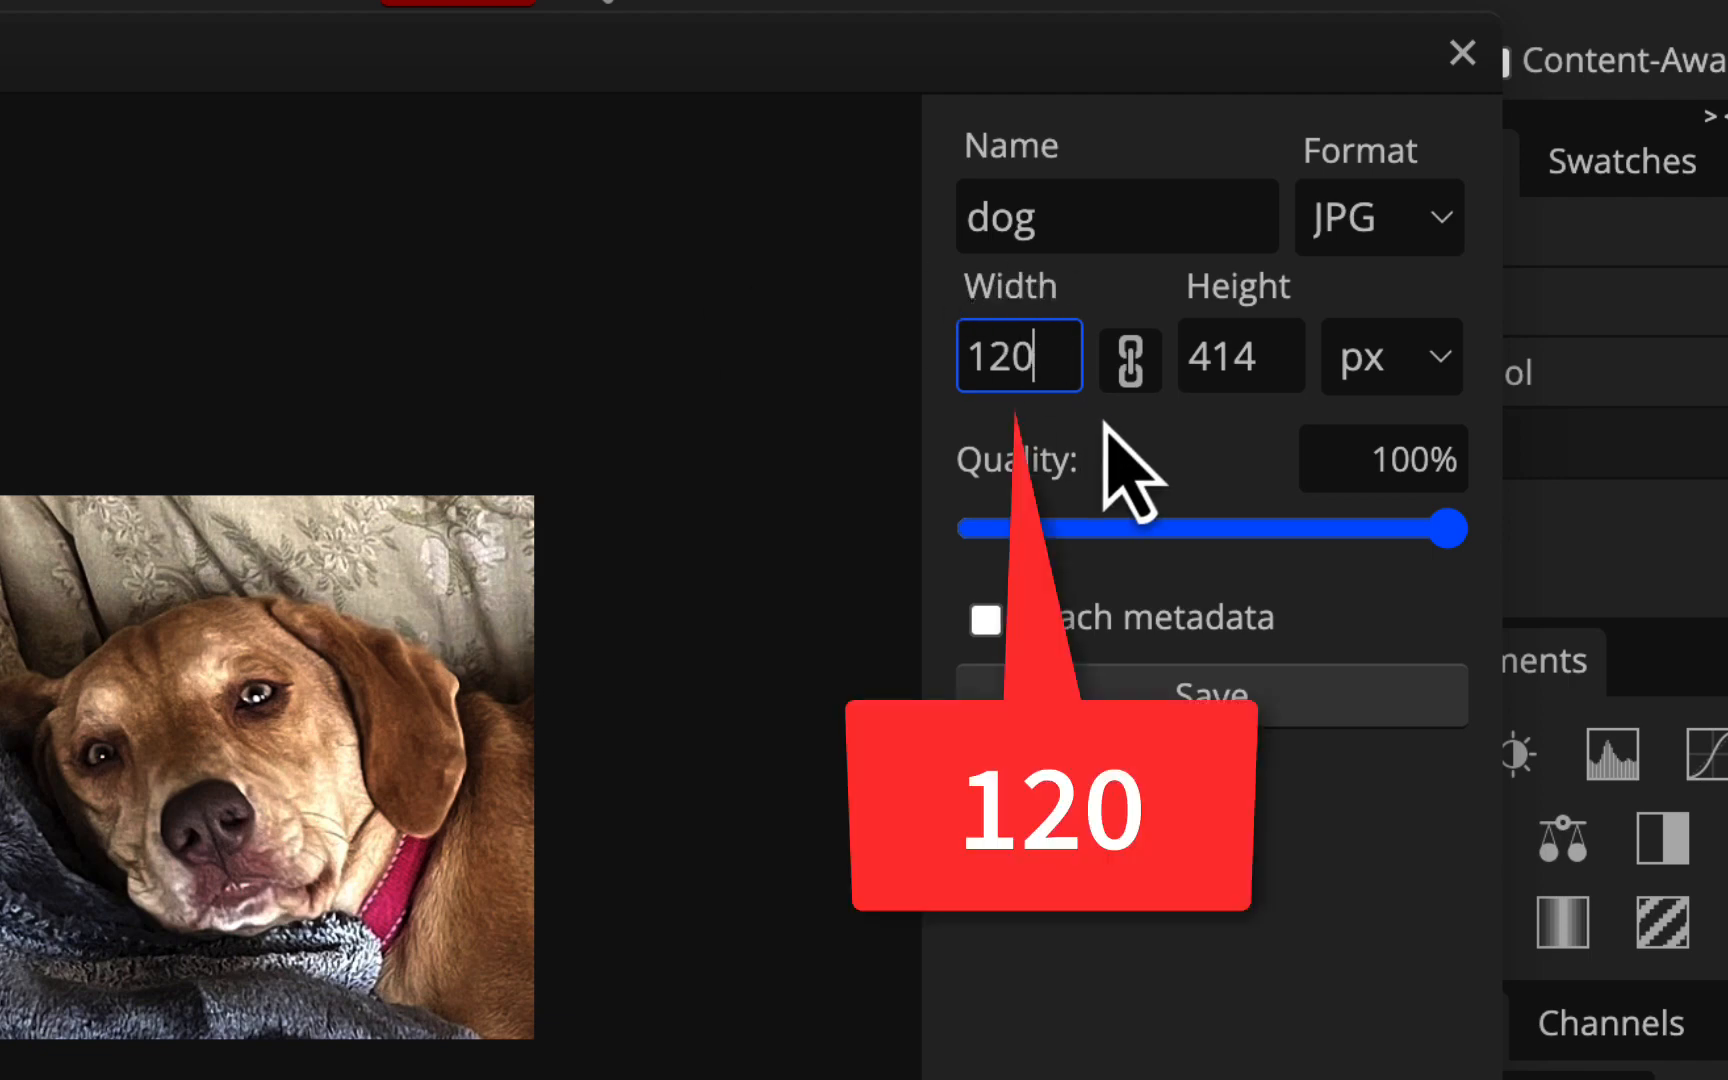
click(1411, 591)
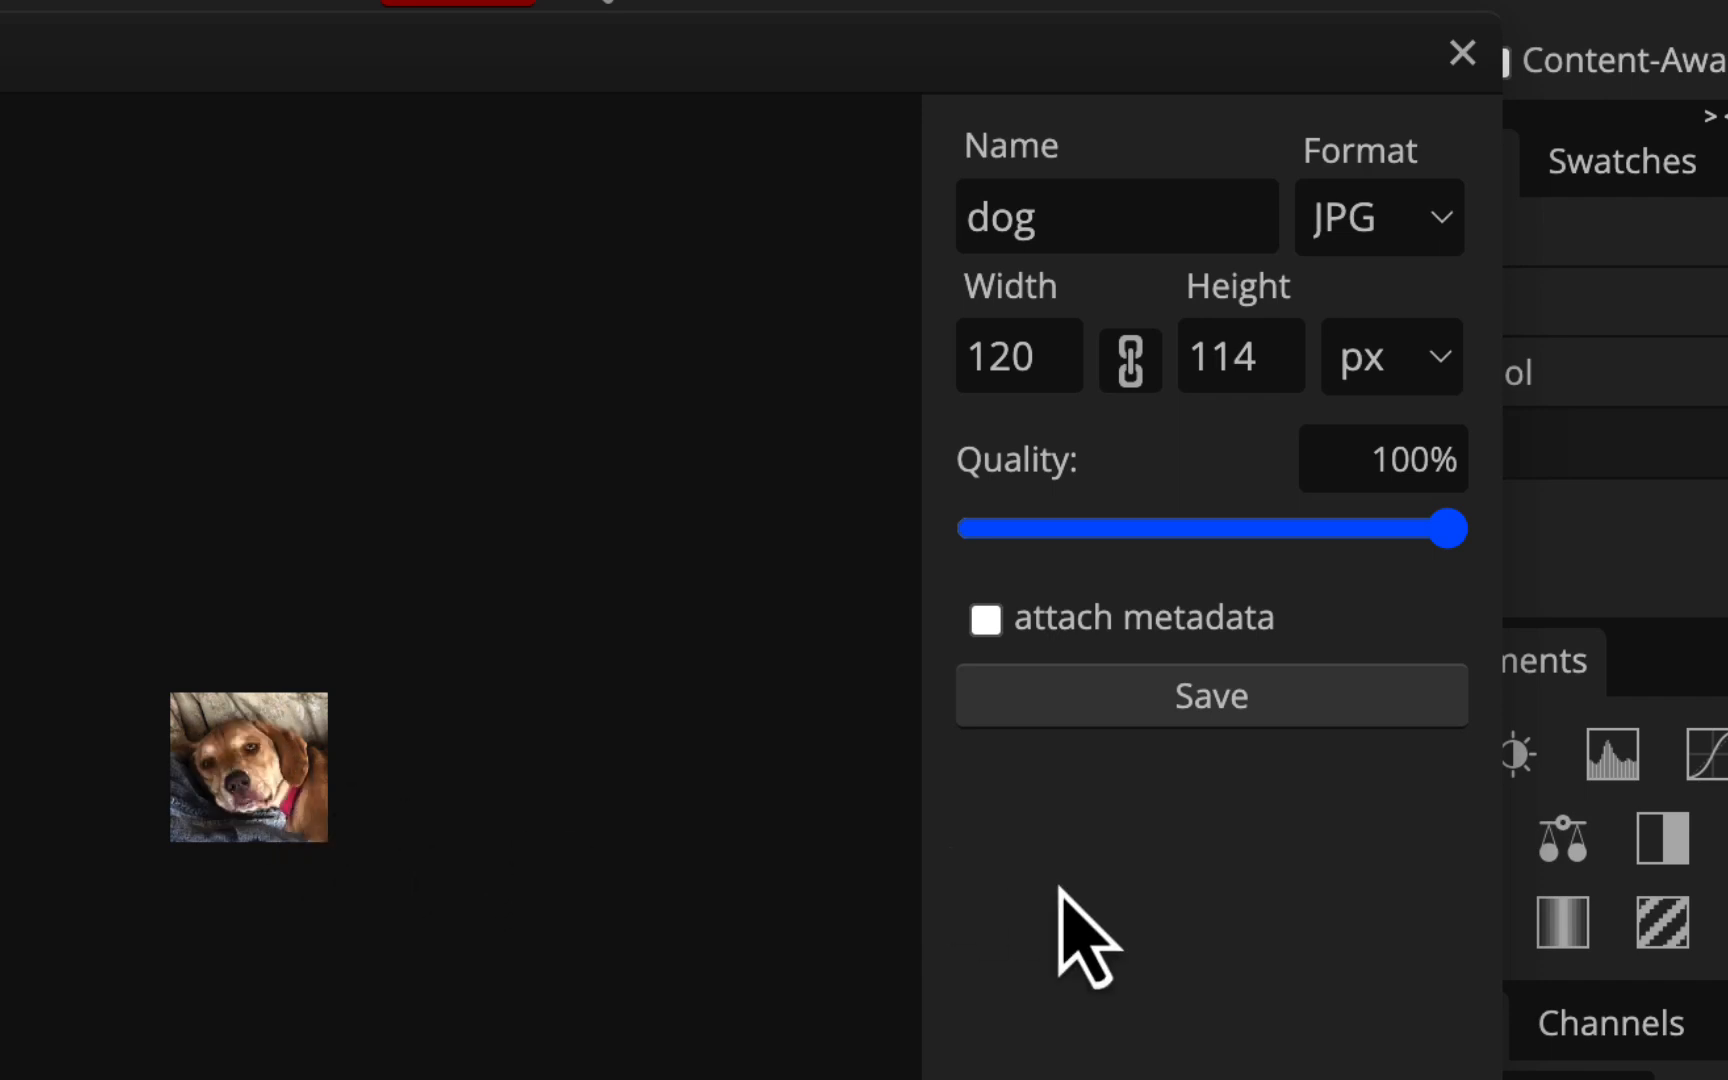
click(1240, 700)
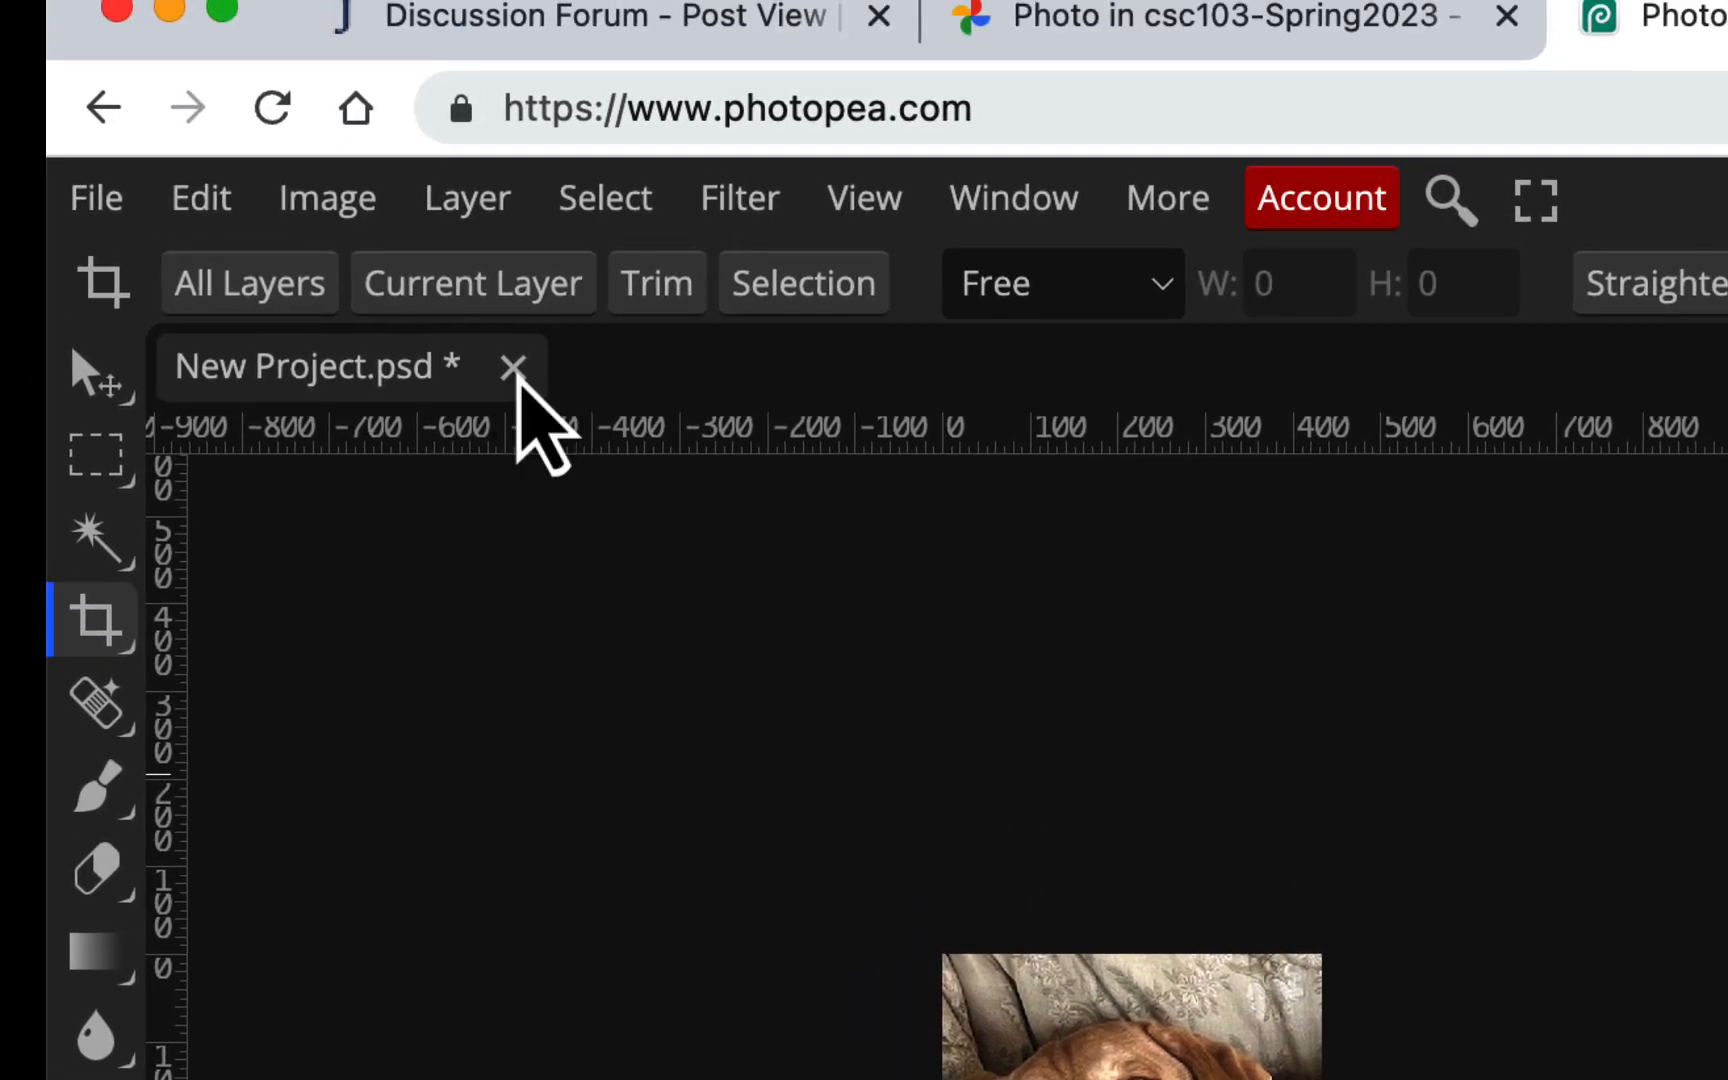
click(513, 367)
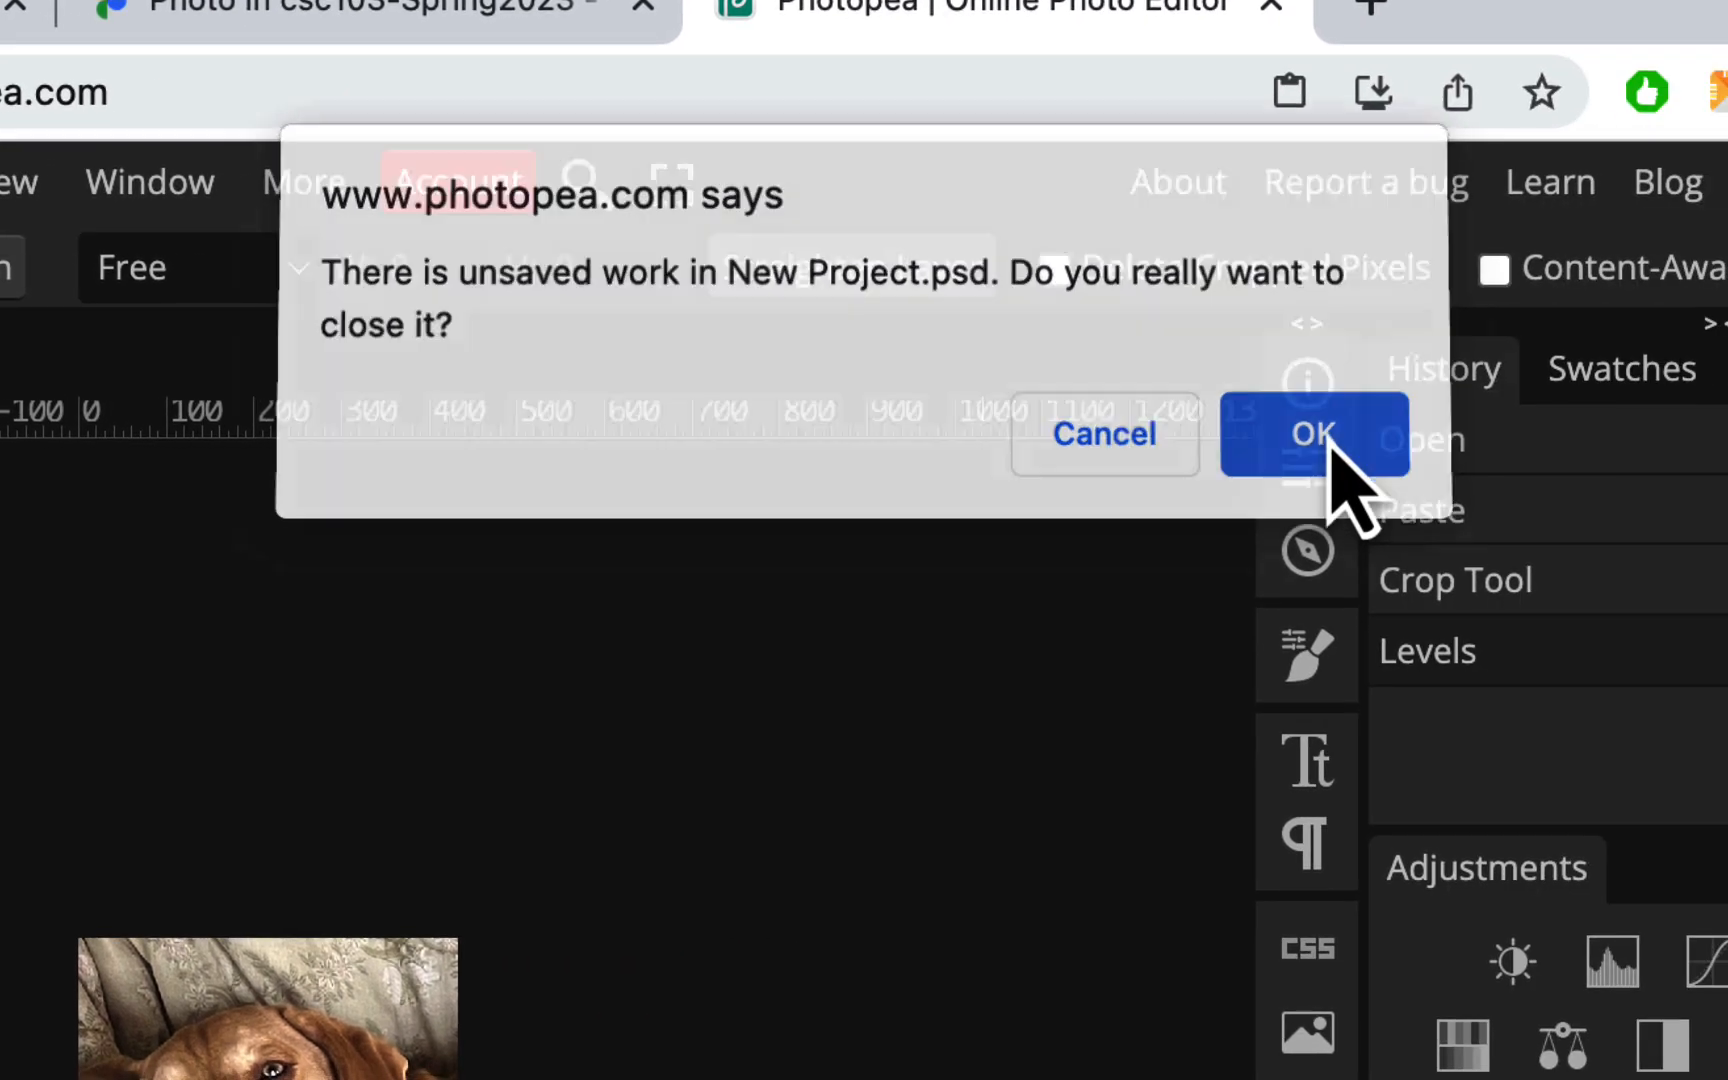
click(1510, 446)
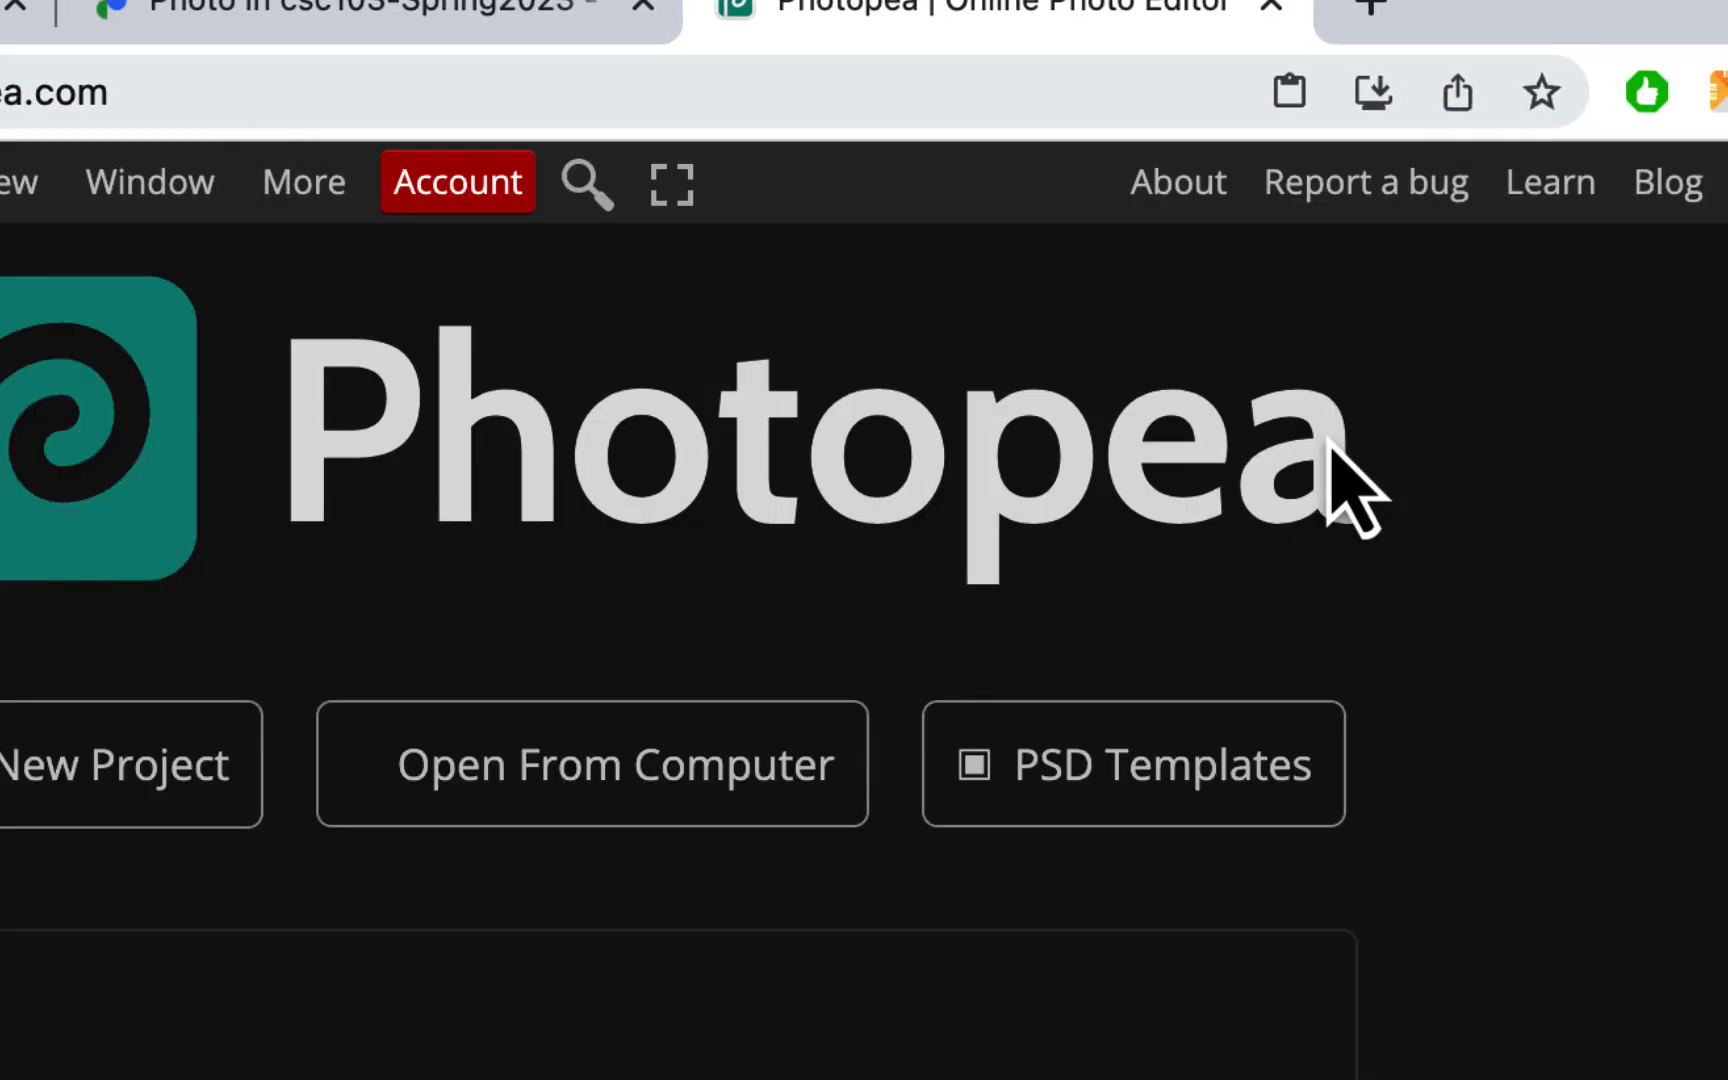
- Switch to the Google Photos album, open the photo of the man in the Christmas wreath, and save the image to the computer
click(480, 24)
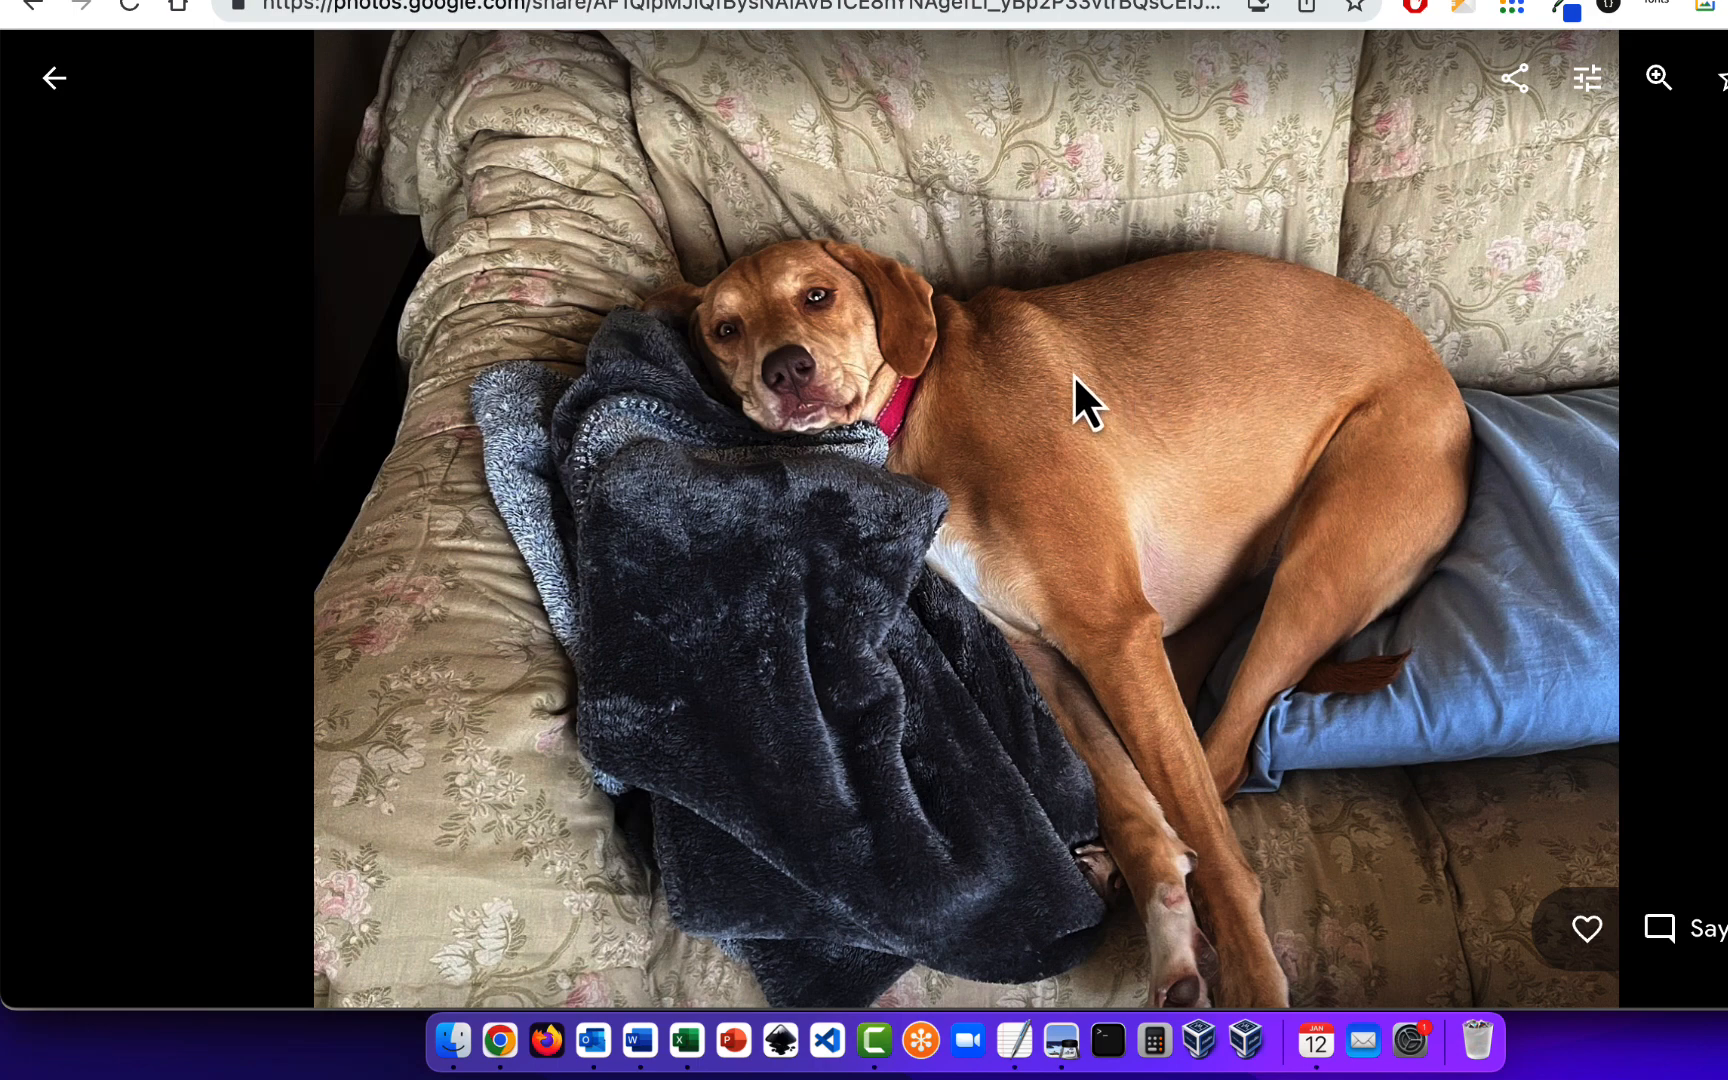
key(Escape)
click(1597, 273)
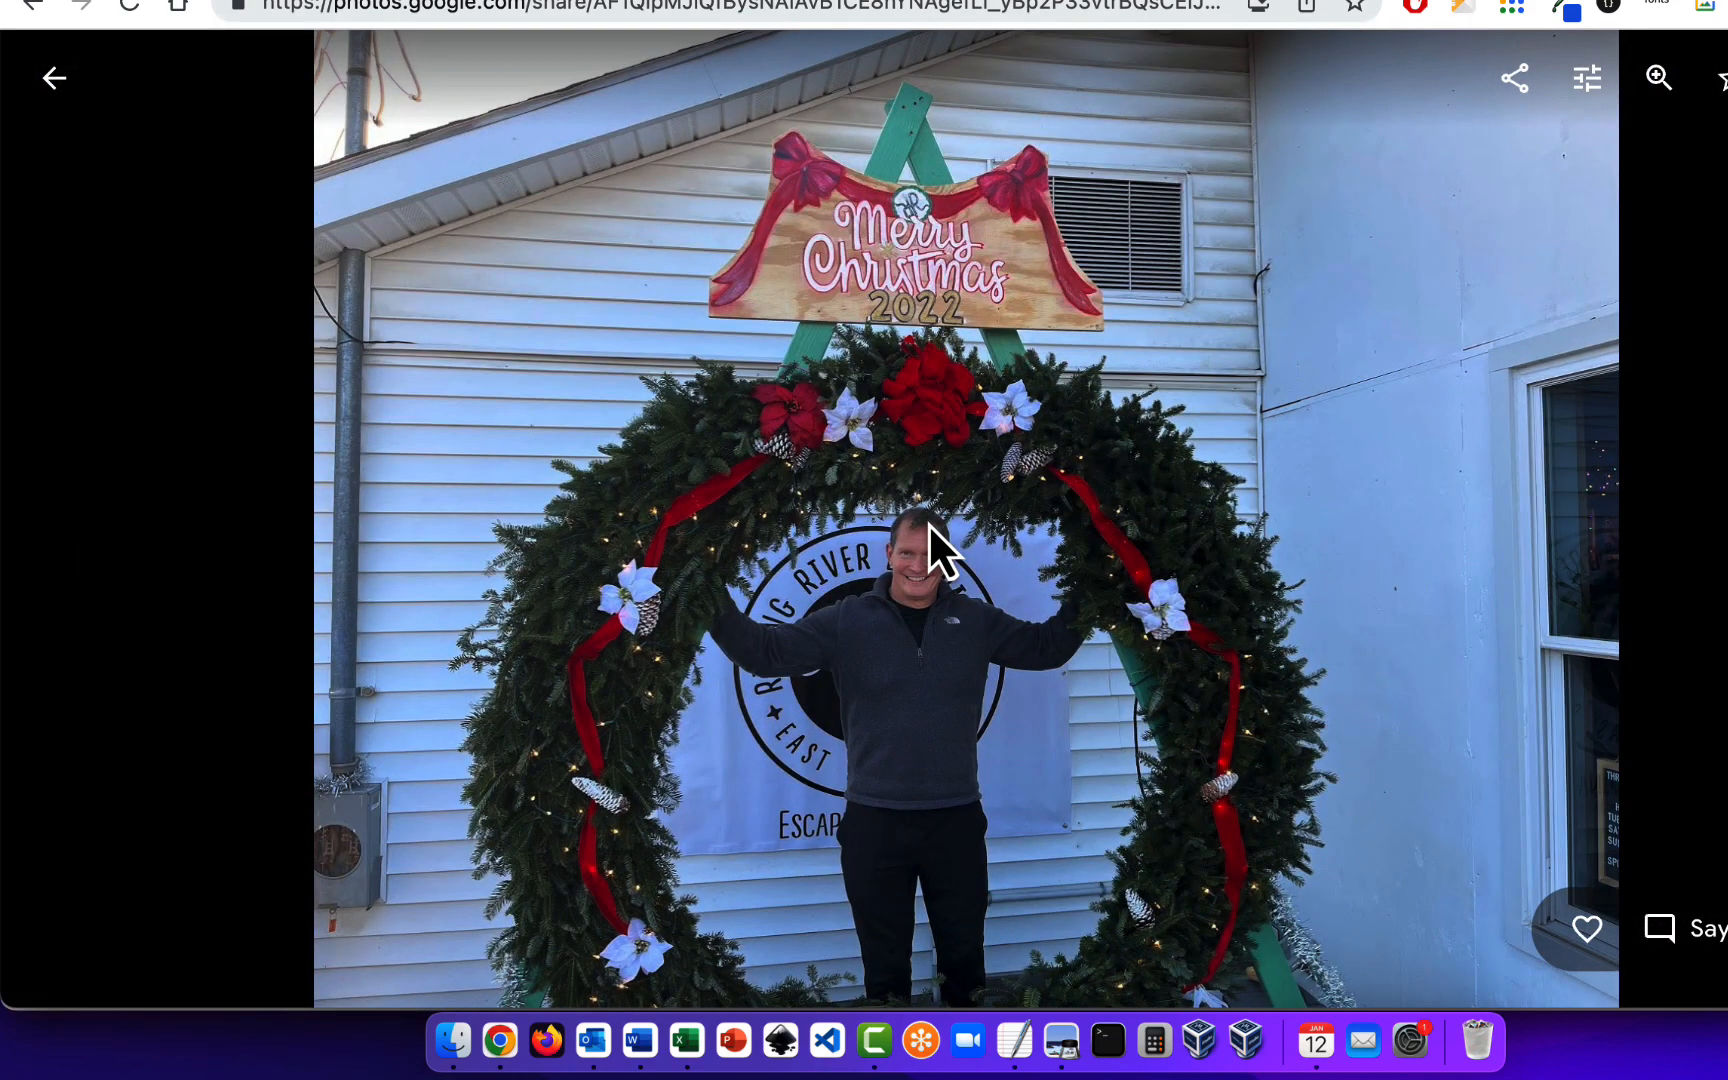
right_click(927, 522)
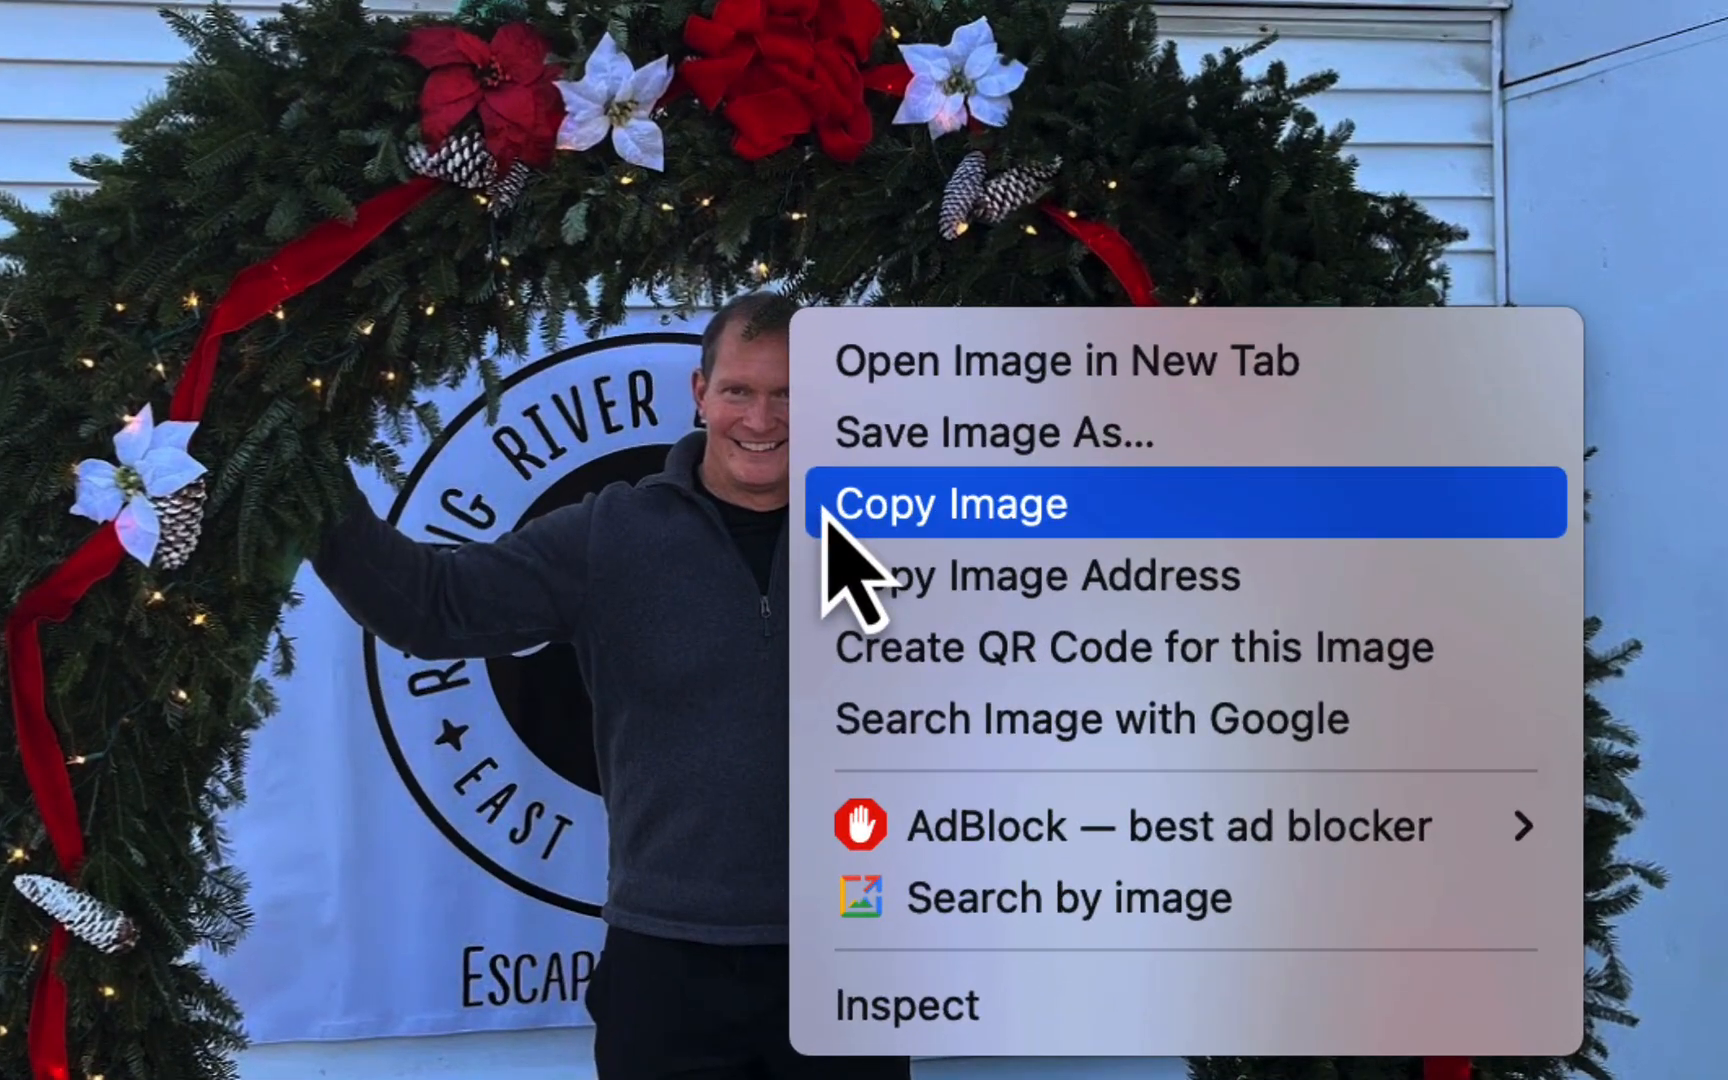
click(866, 440)
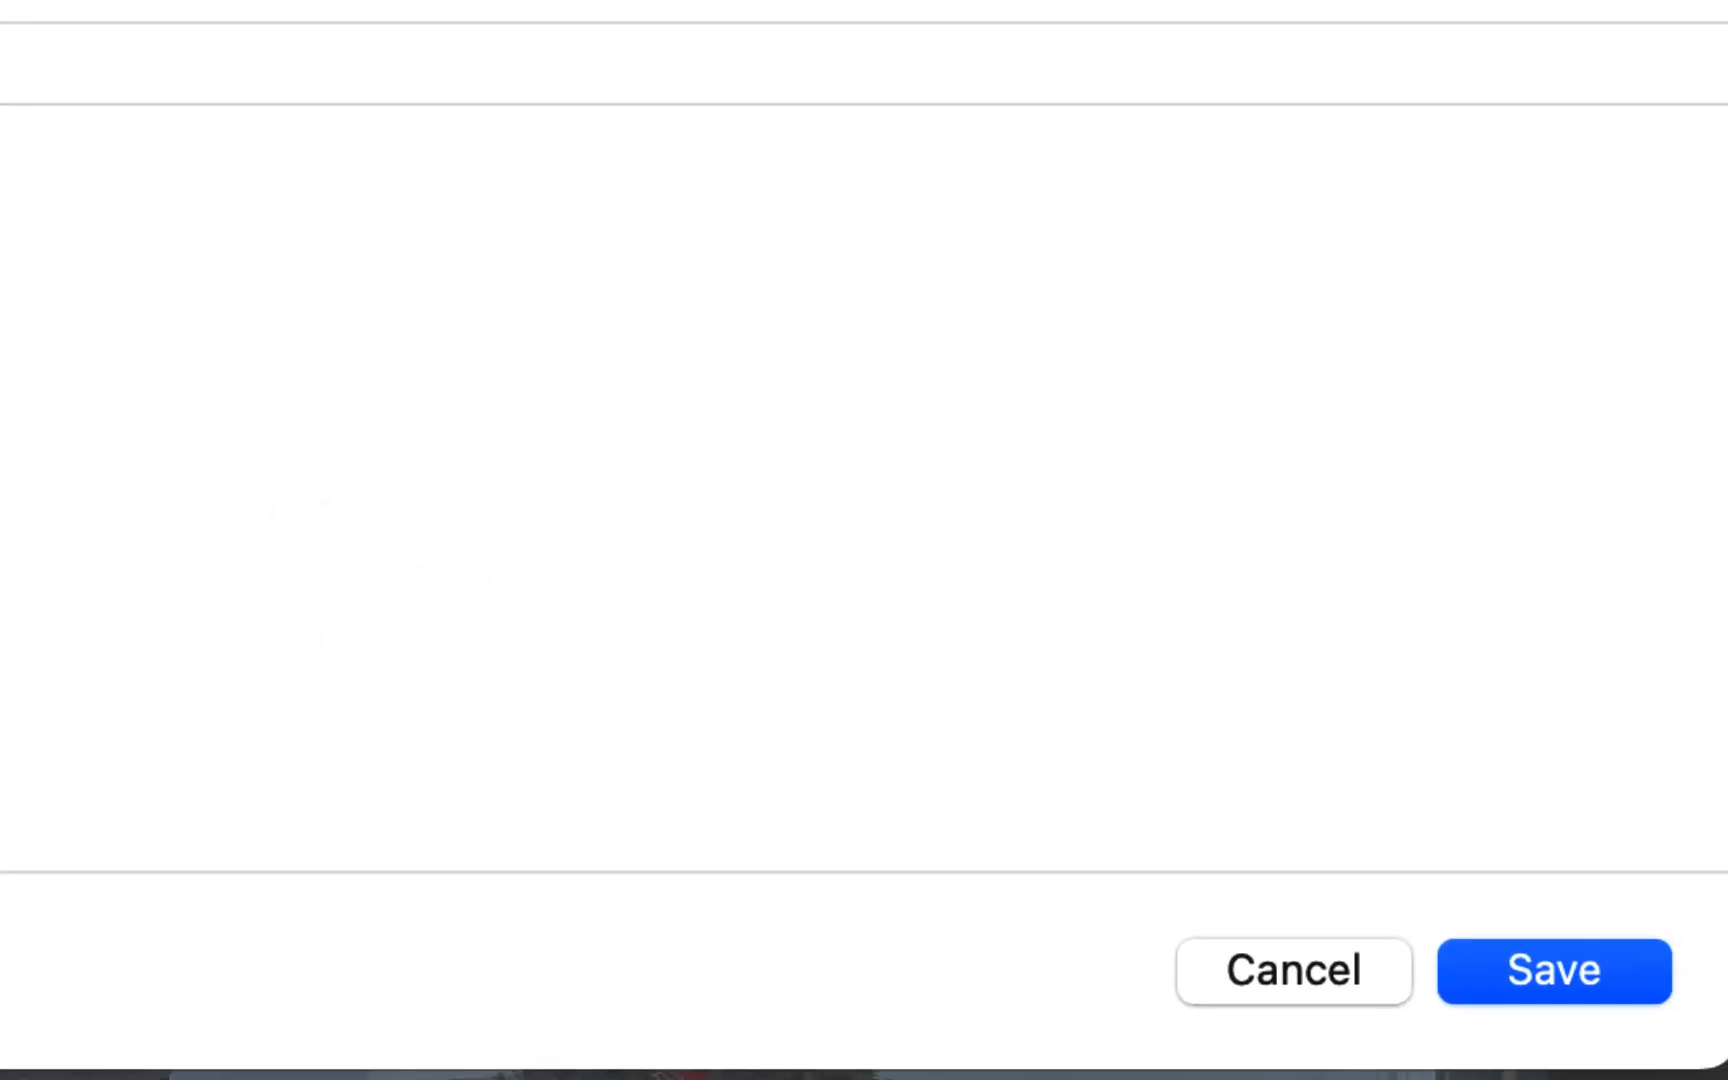
click(1585, 976)
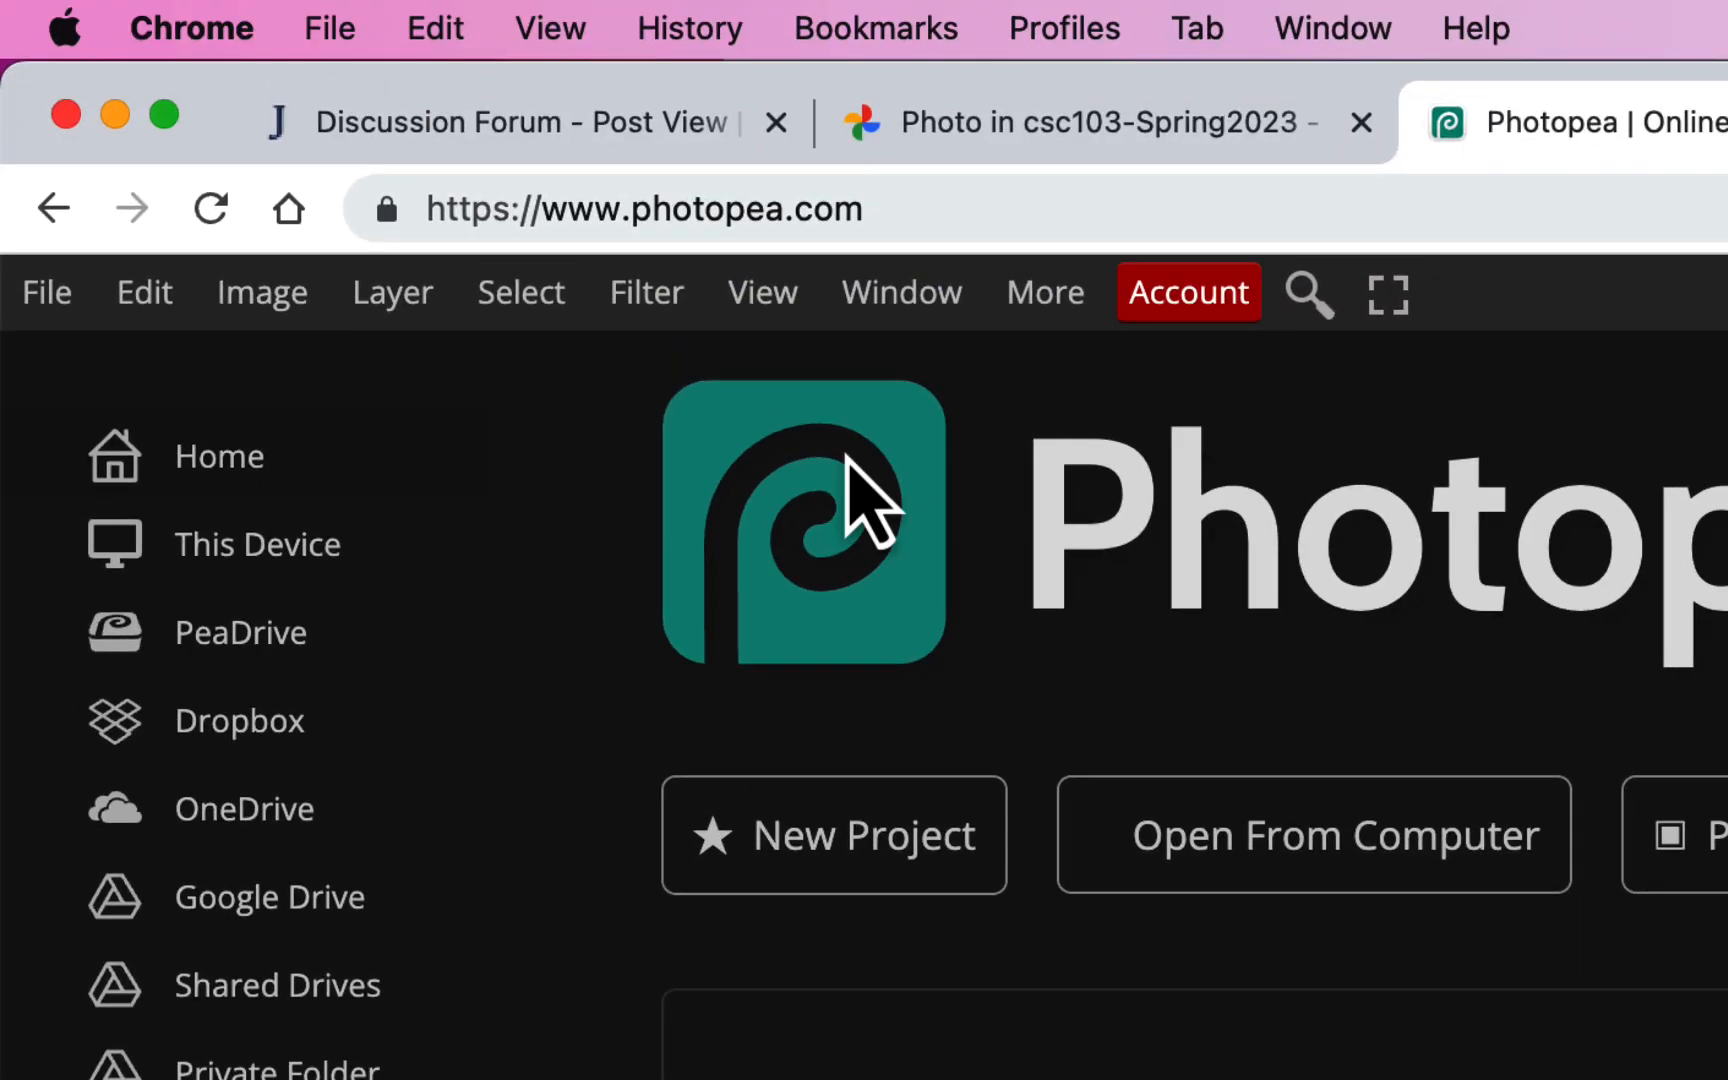
- Open rich-wreath.jpg from the computer and draw a rough crop area around the man's head and shoulders
click(1440, 443)
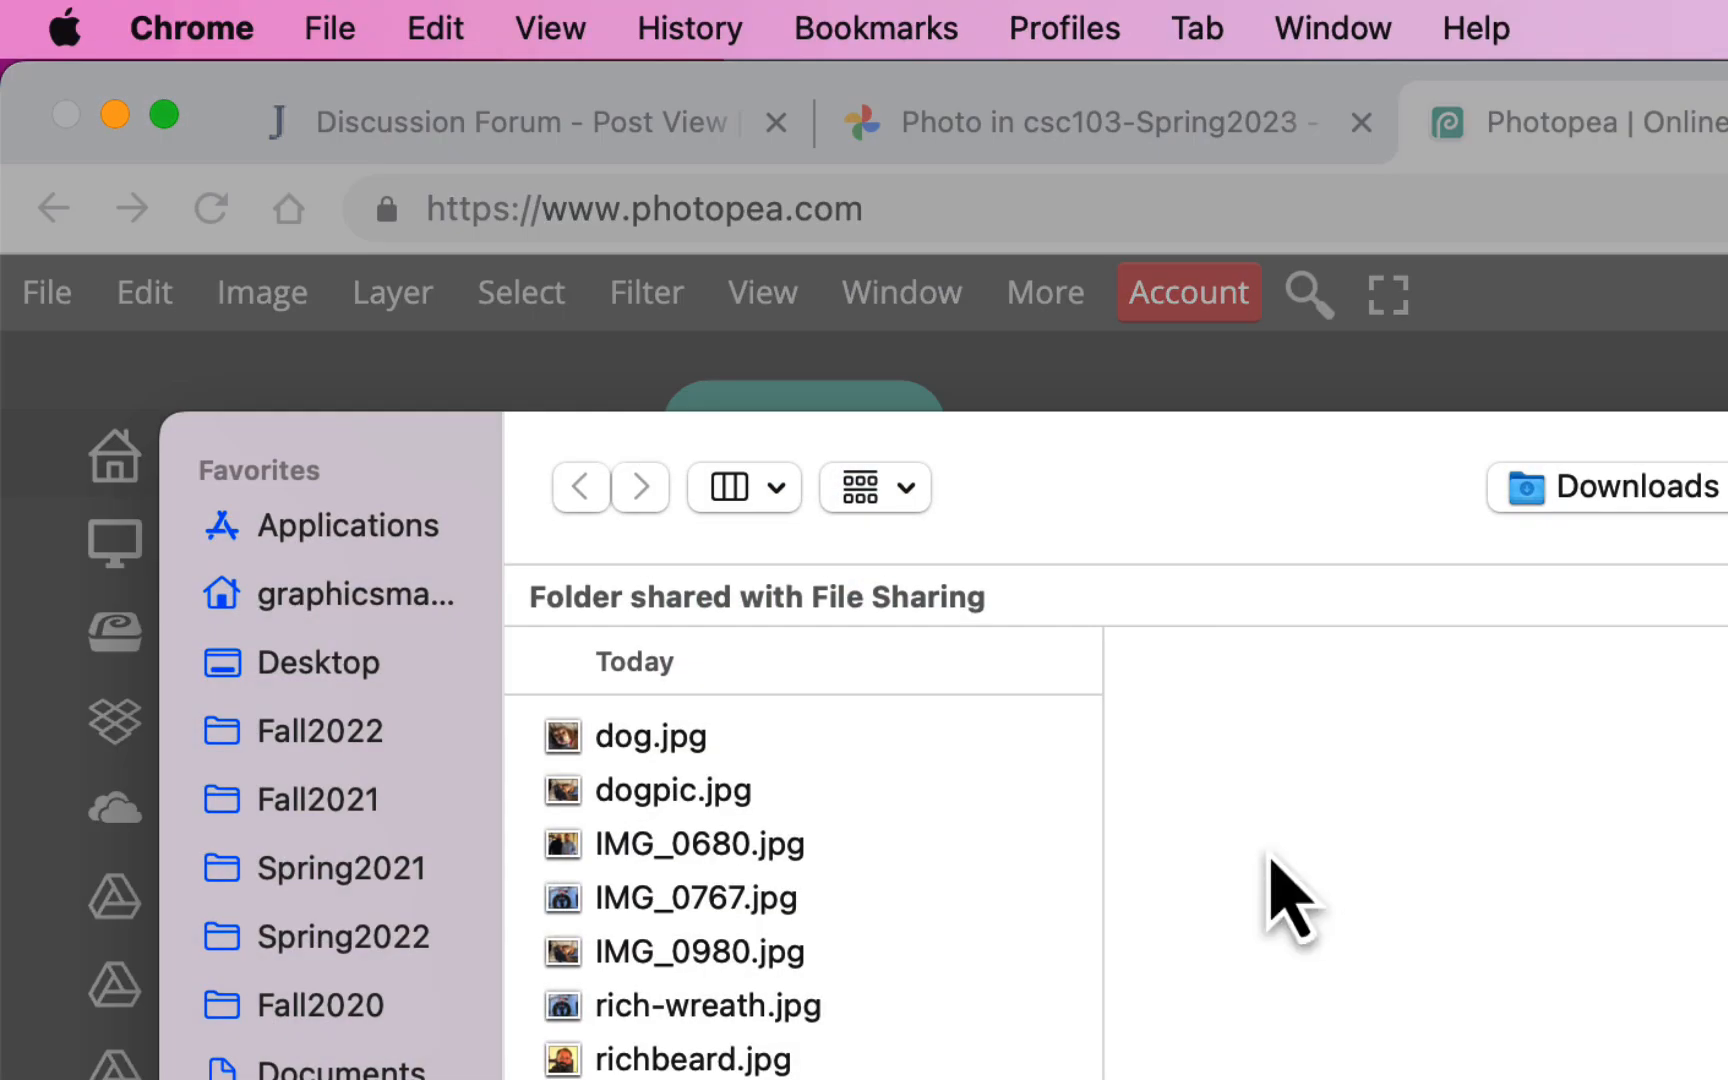
double_click(693, 990)
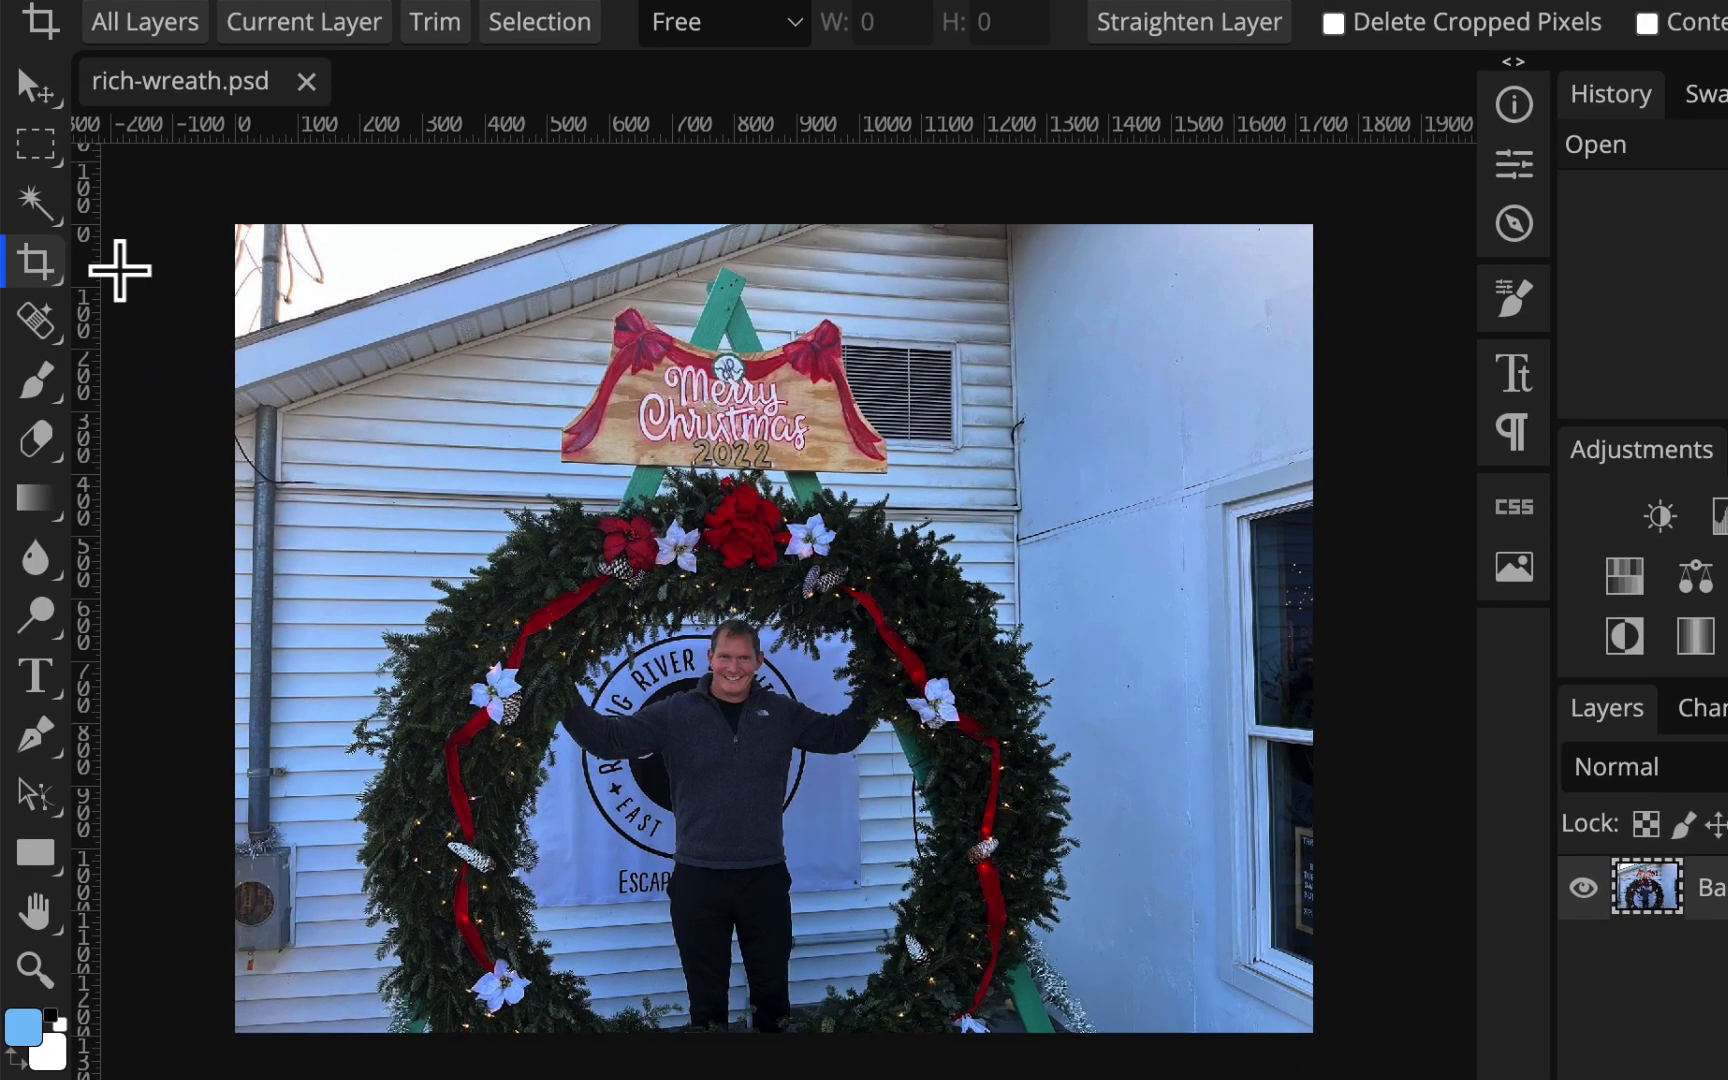
click(40, 265)
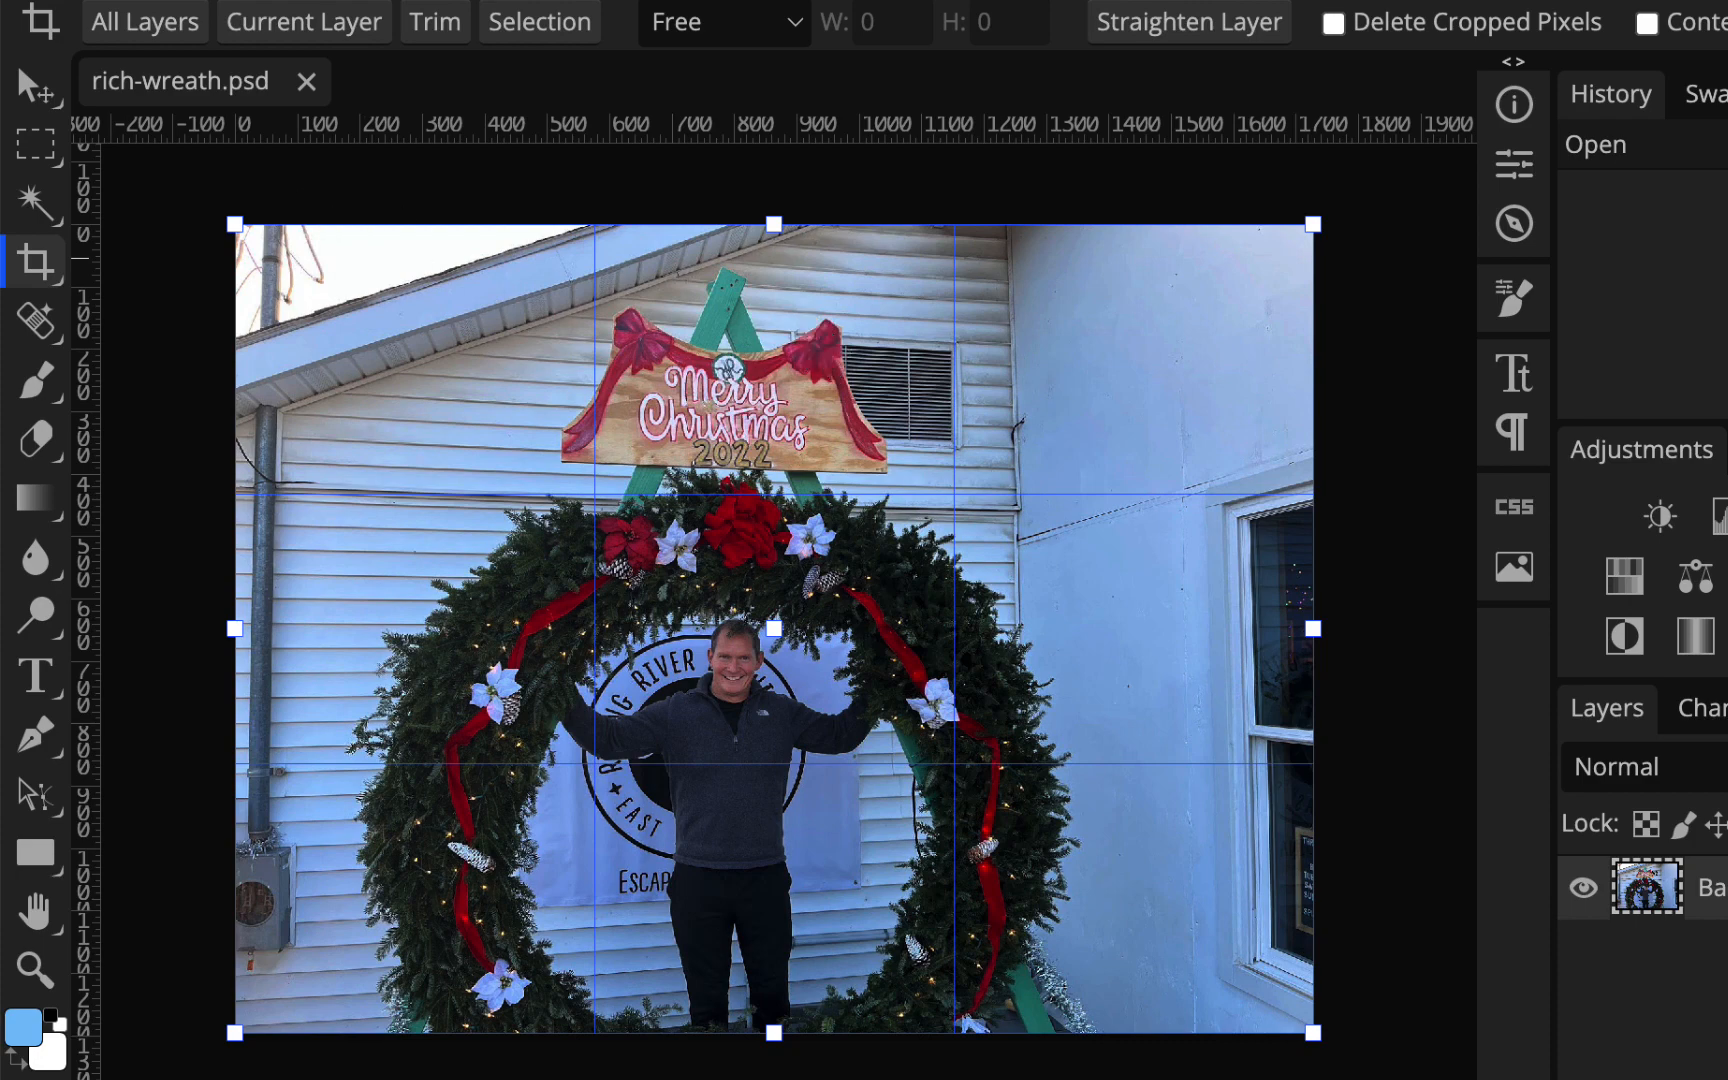
drag(234, 225, 684, 608)
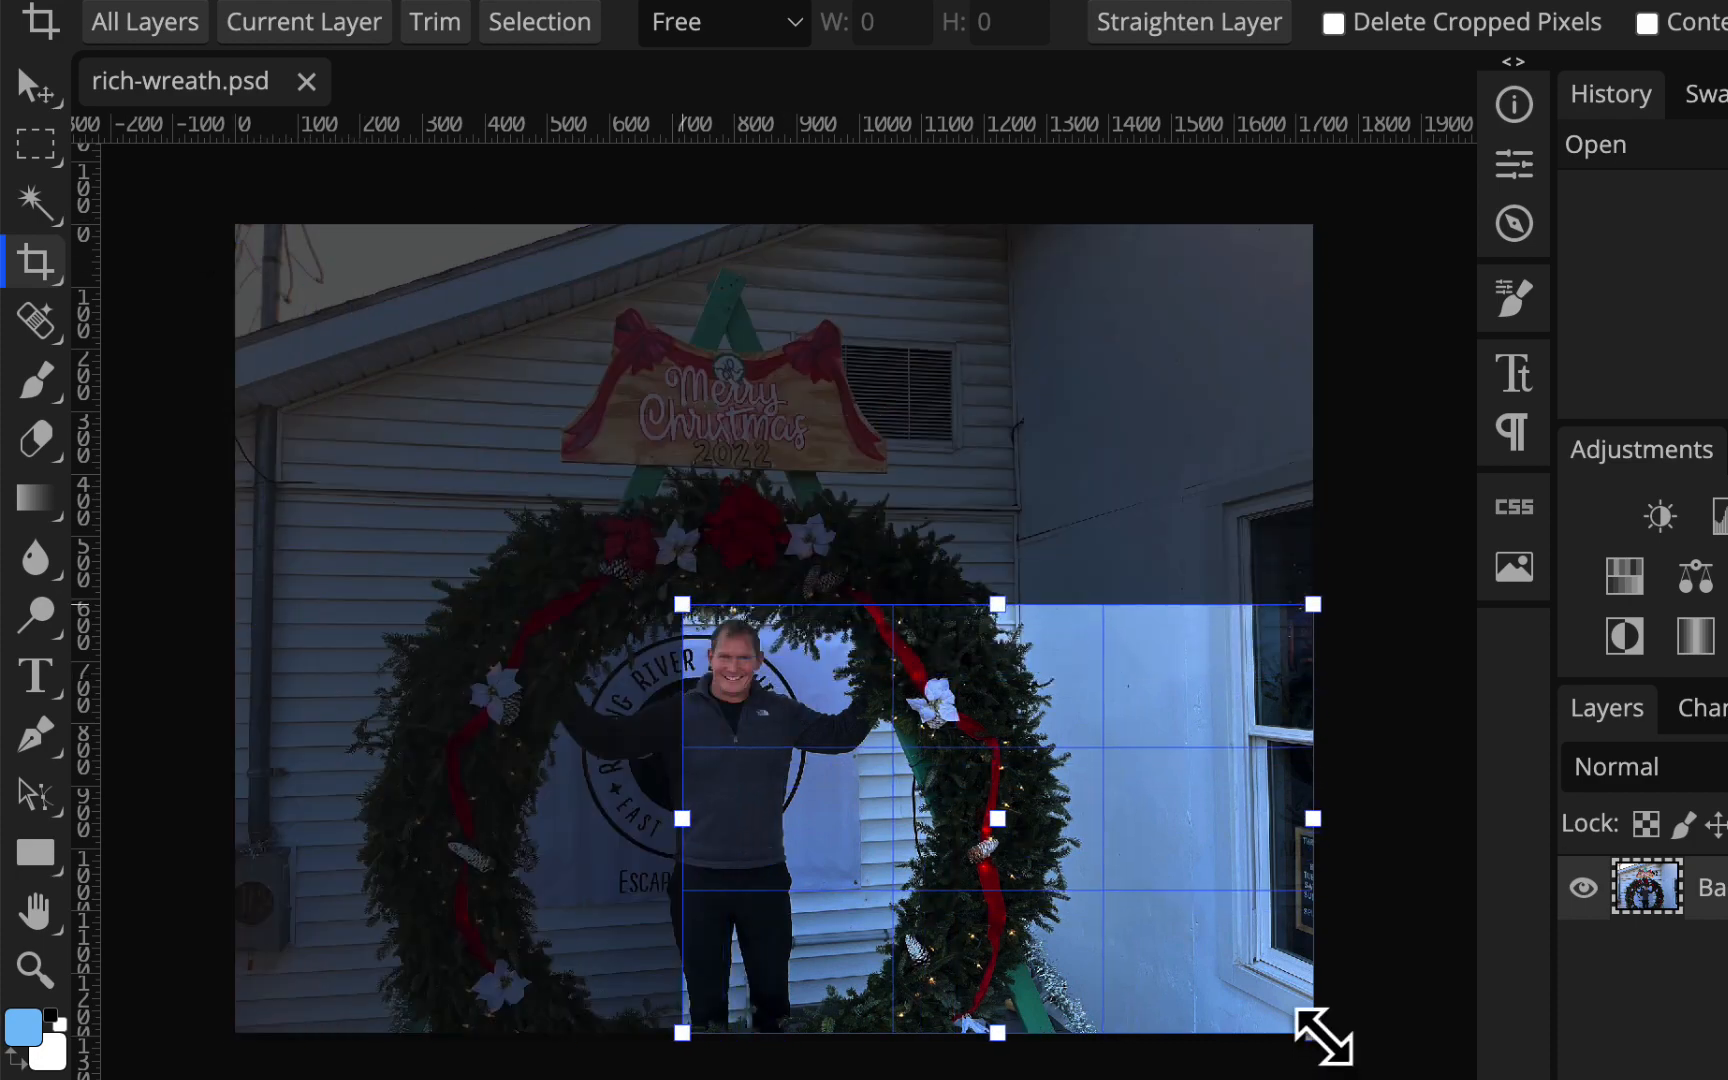
drag(1323, 1037, 796, 720)
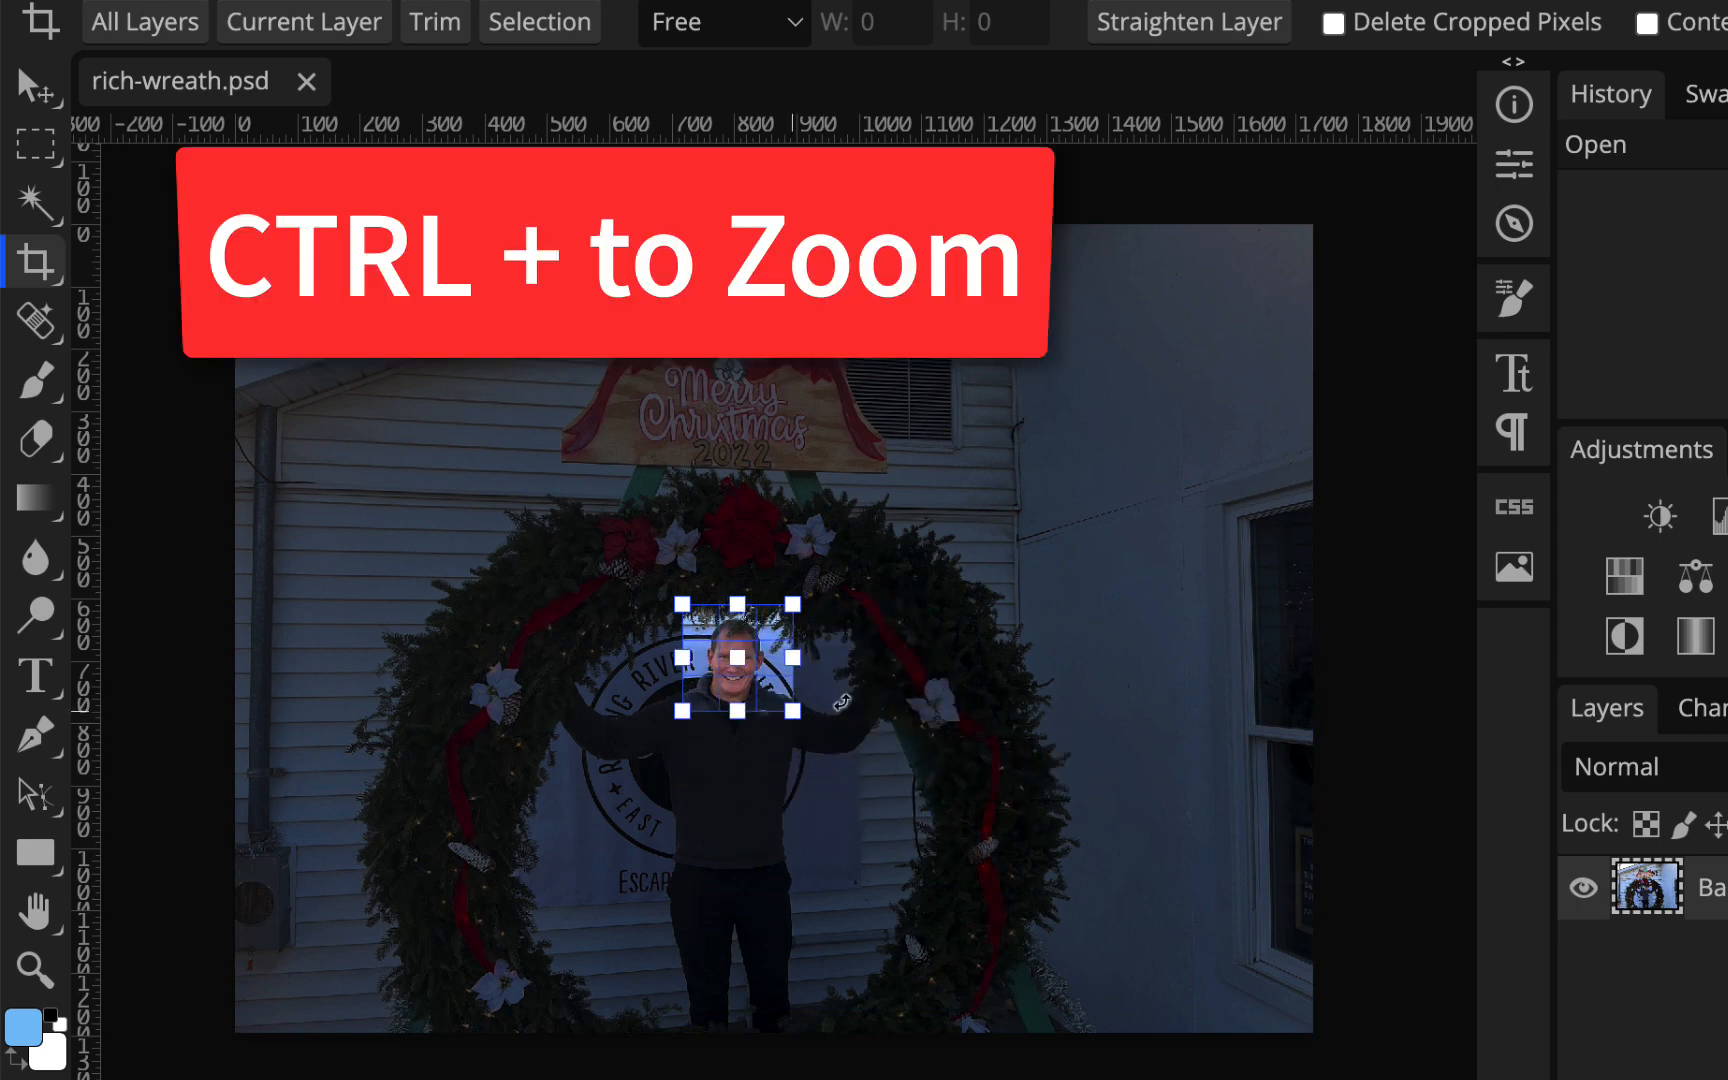
- Tighten the crop area around the man's face to about 142 × 151 px and apply the crop
key(ctrl+plus)
key(ctrl+plus)
key(ctrl+plus)
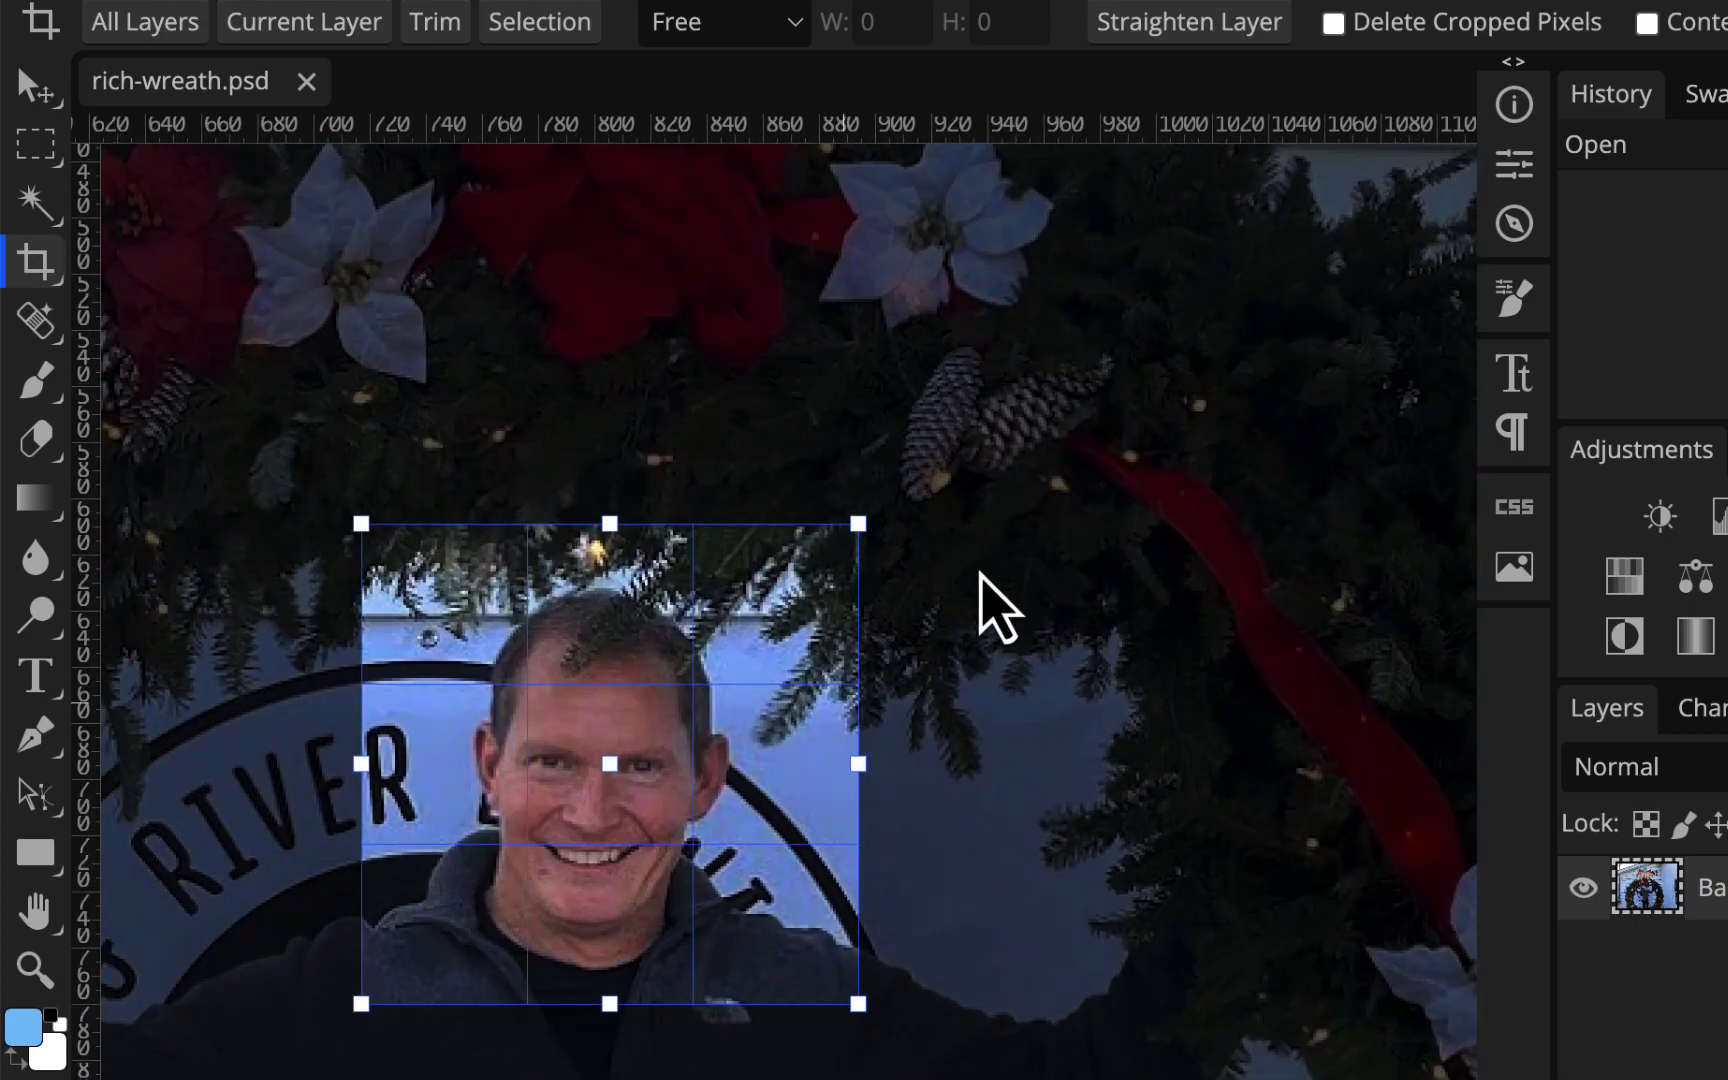
drag(866, 527, 808, 555)
mouse_move(690, 742)
mouse_down()
mouse_move(715, 732)
mouse_move(692, 720)
mouse_move(704, 728)
mouse_up()
drag(822, 1000, 771, 972)
drag(645, 731, 668, 750)
key(Return)
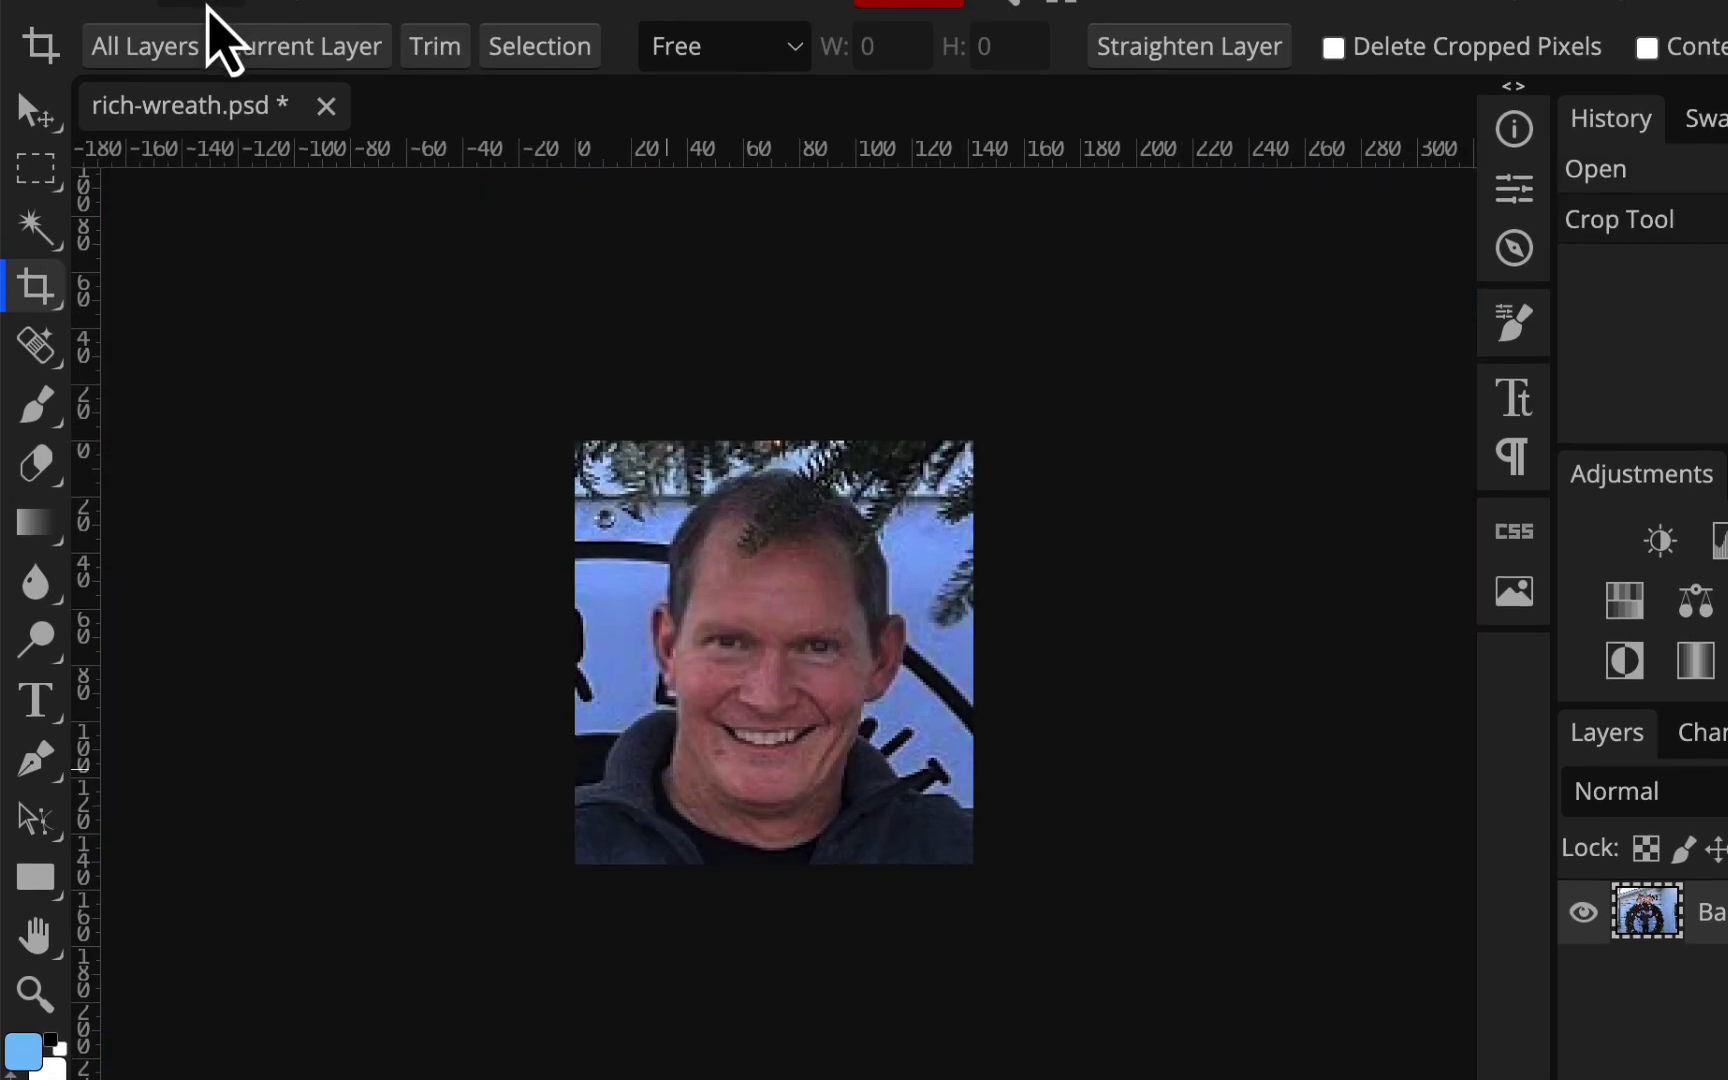
- Apply a Levels adjustment to the RGB channel with black input 7 and white input 212
click(205, 78)
mouse_move(386, 177)
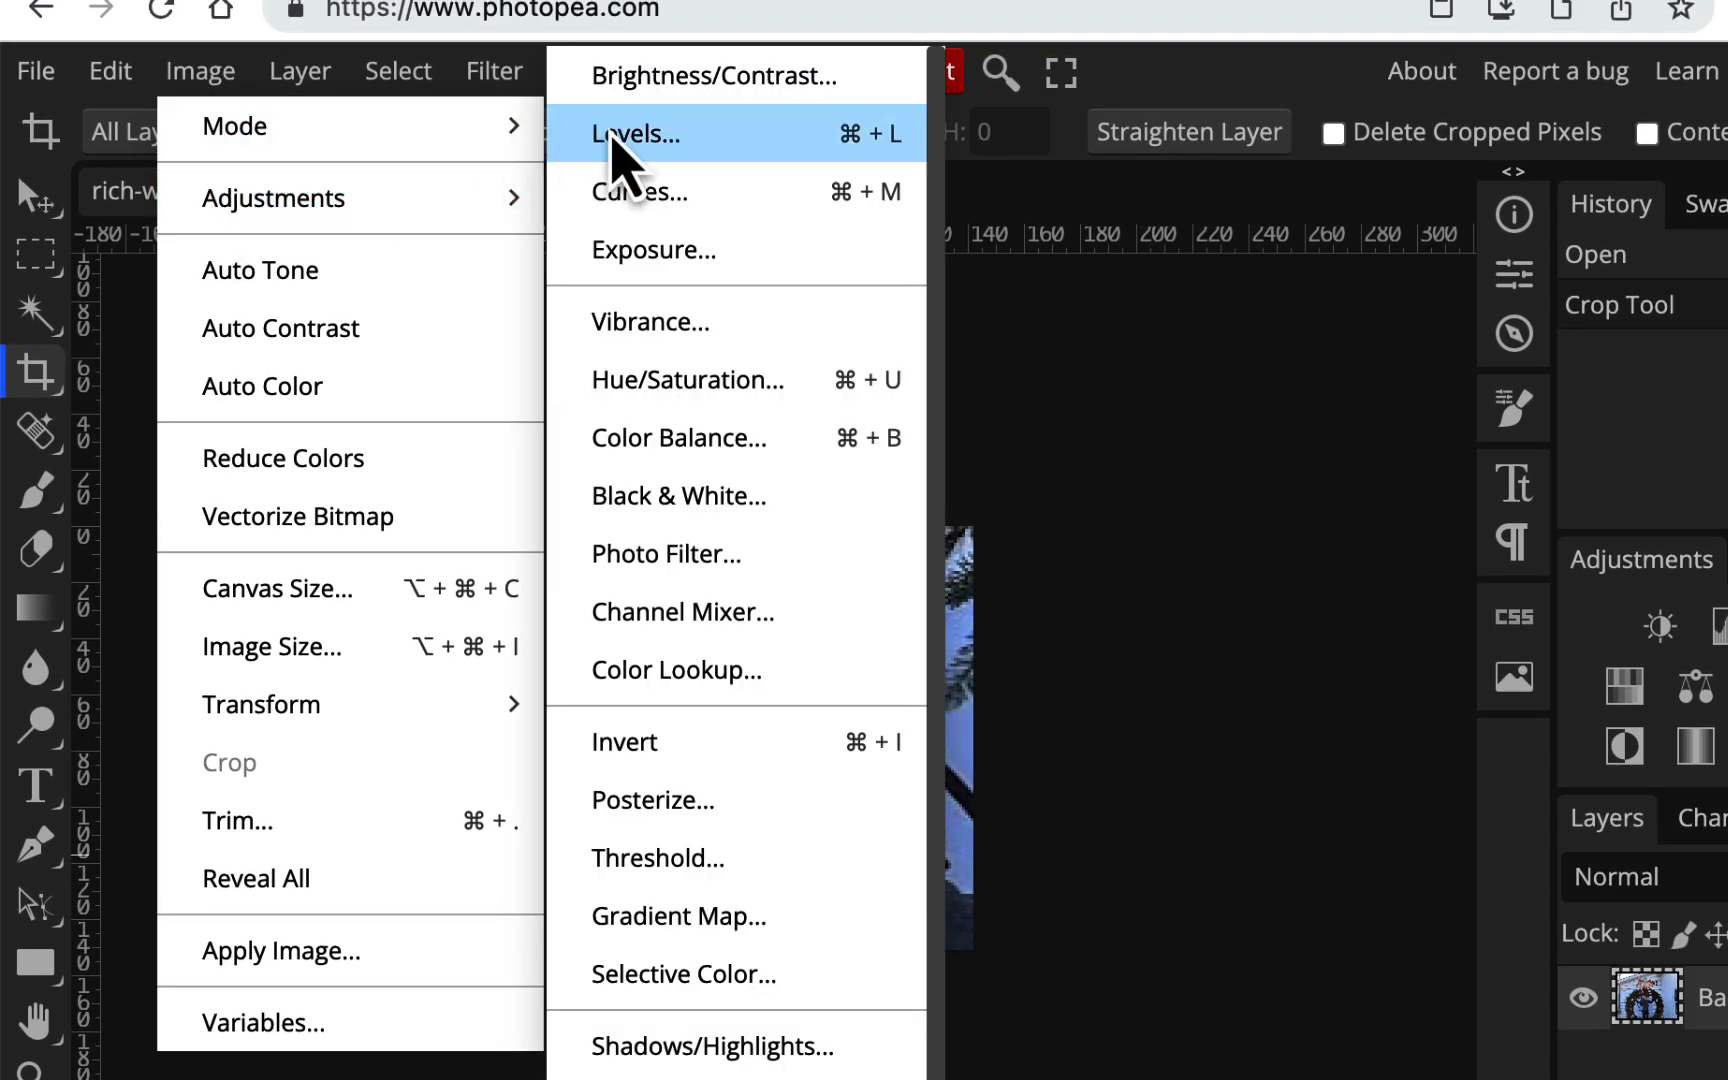
click(613, 130)
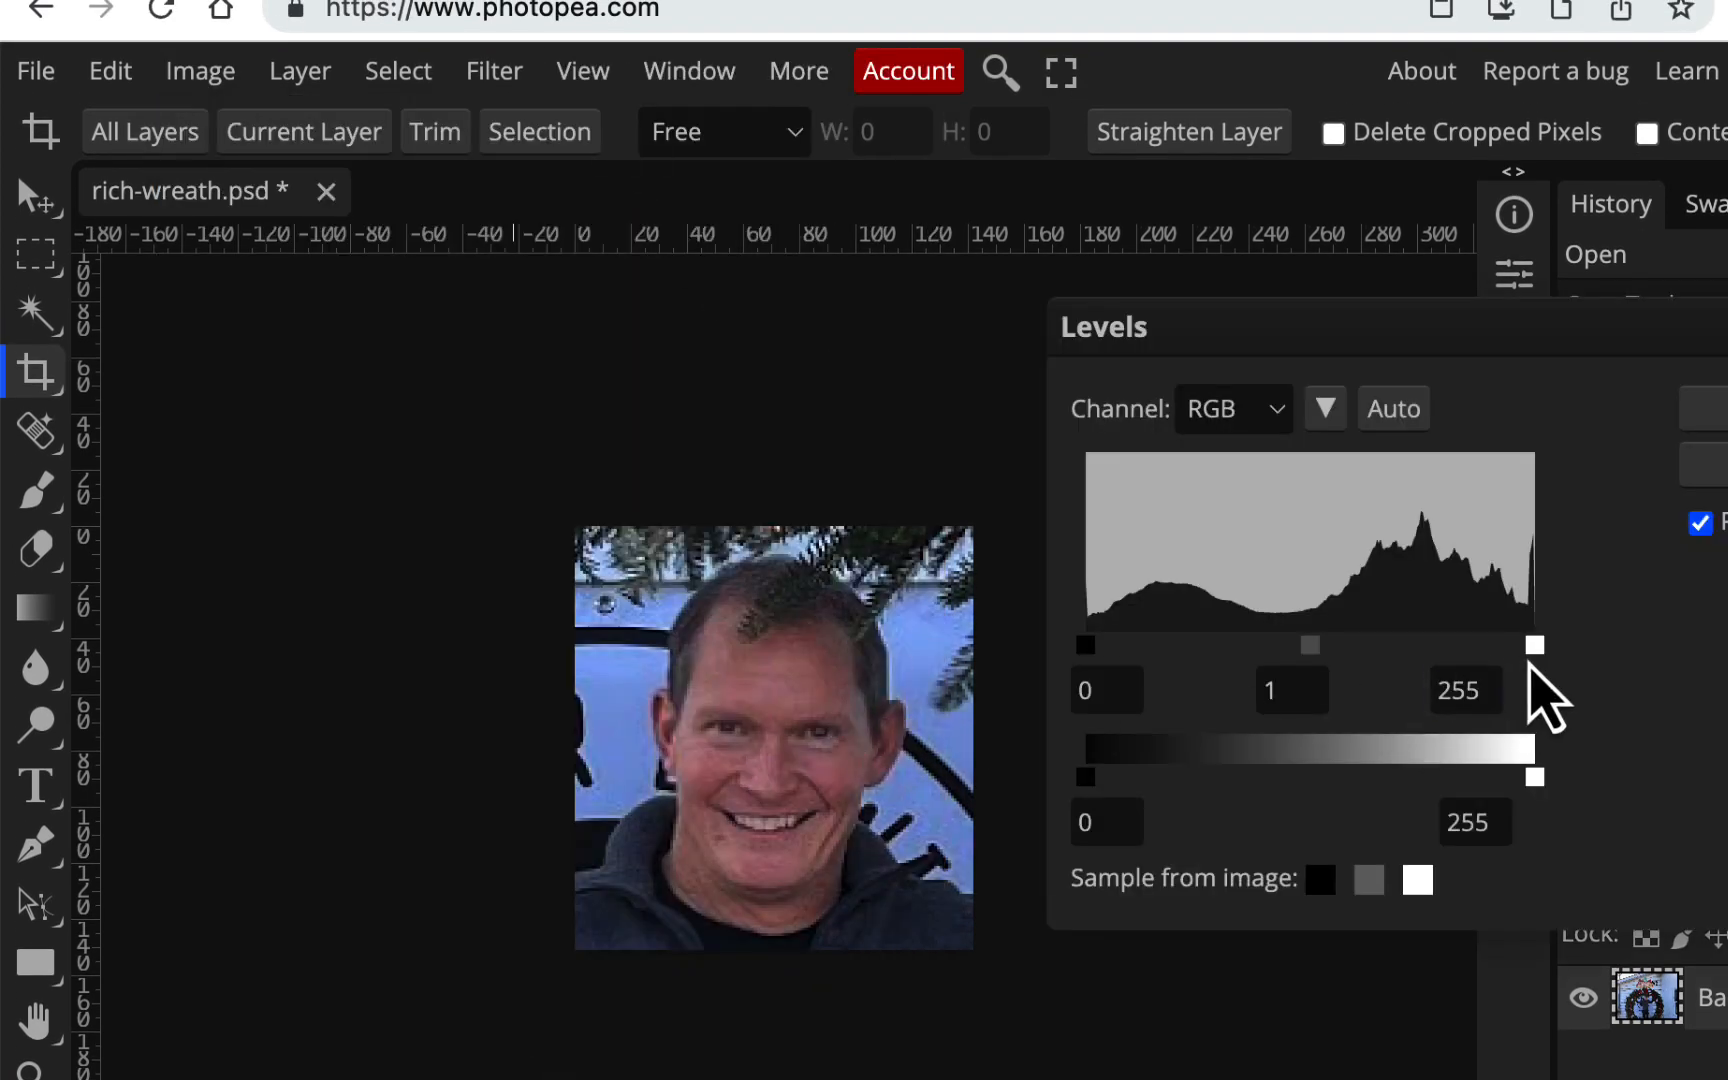
drag(1535, 648, 1460, 662)
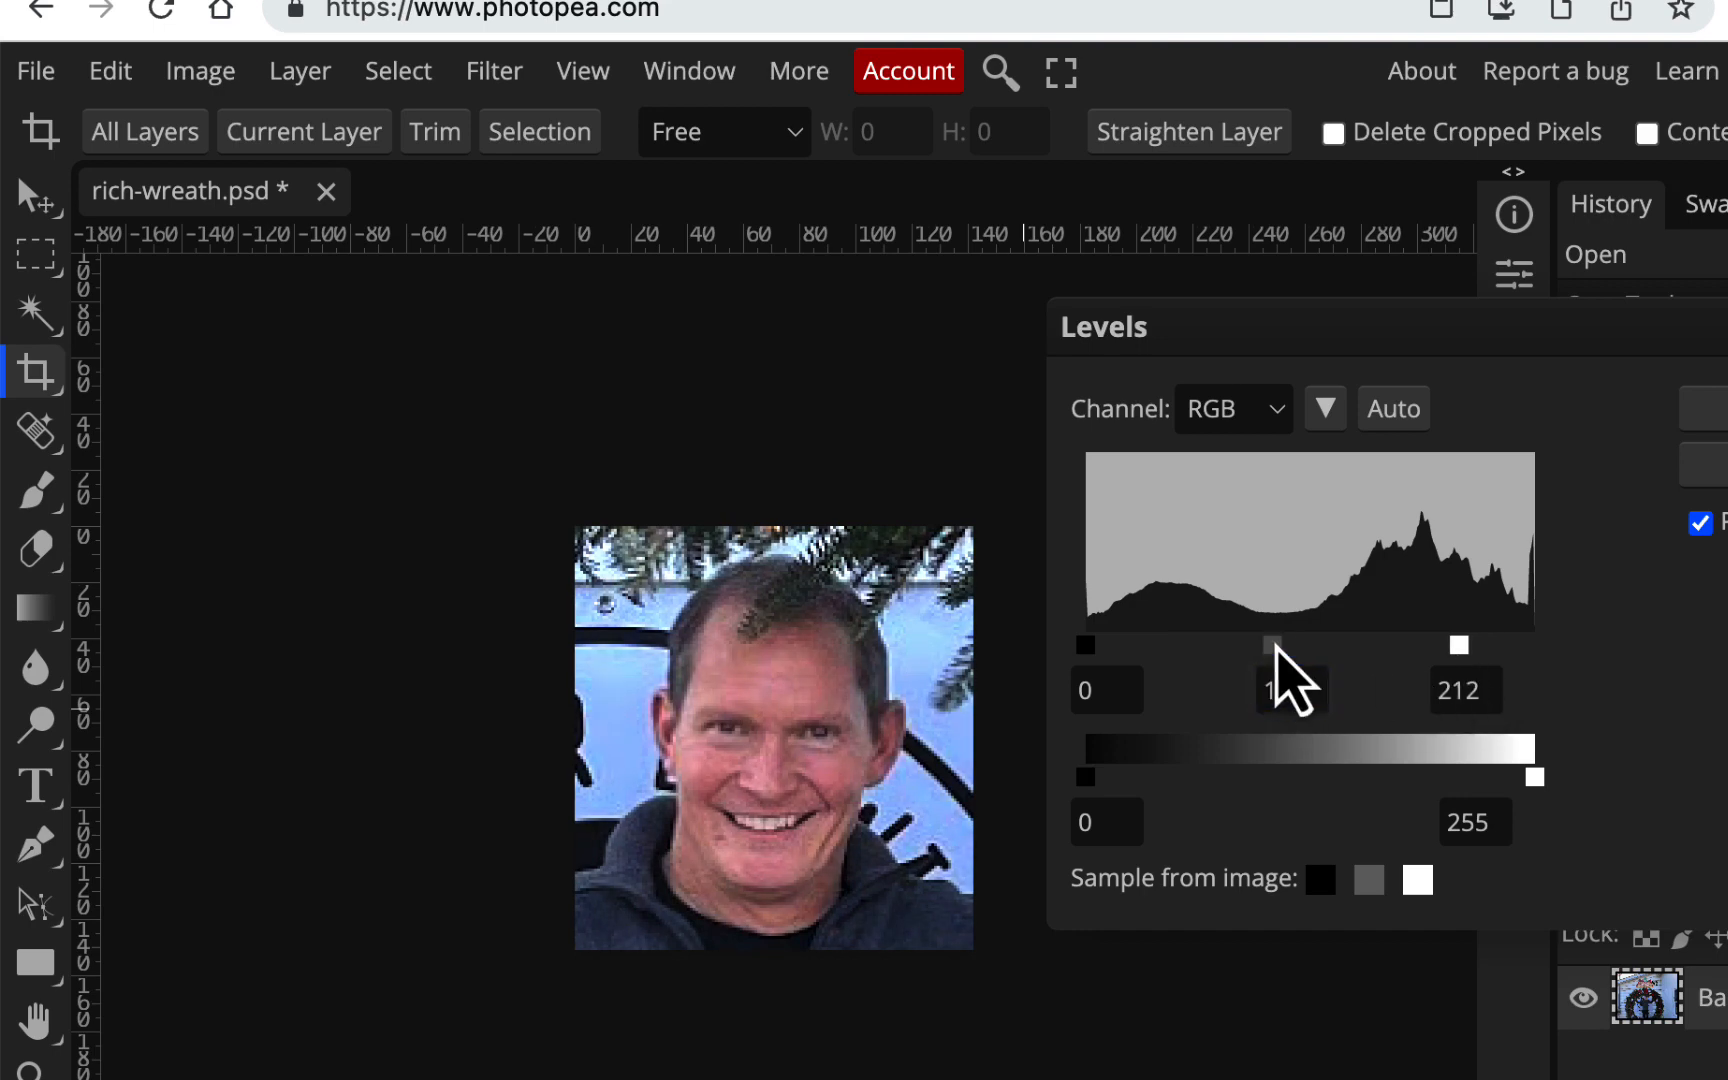
drag(1268, 648, 1272, 648)
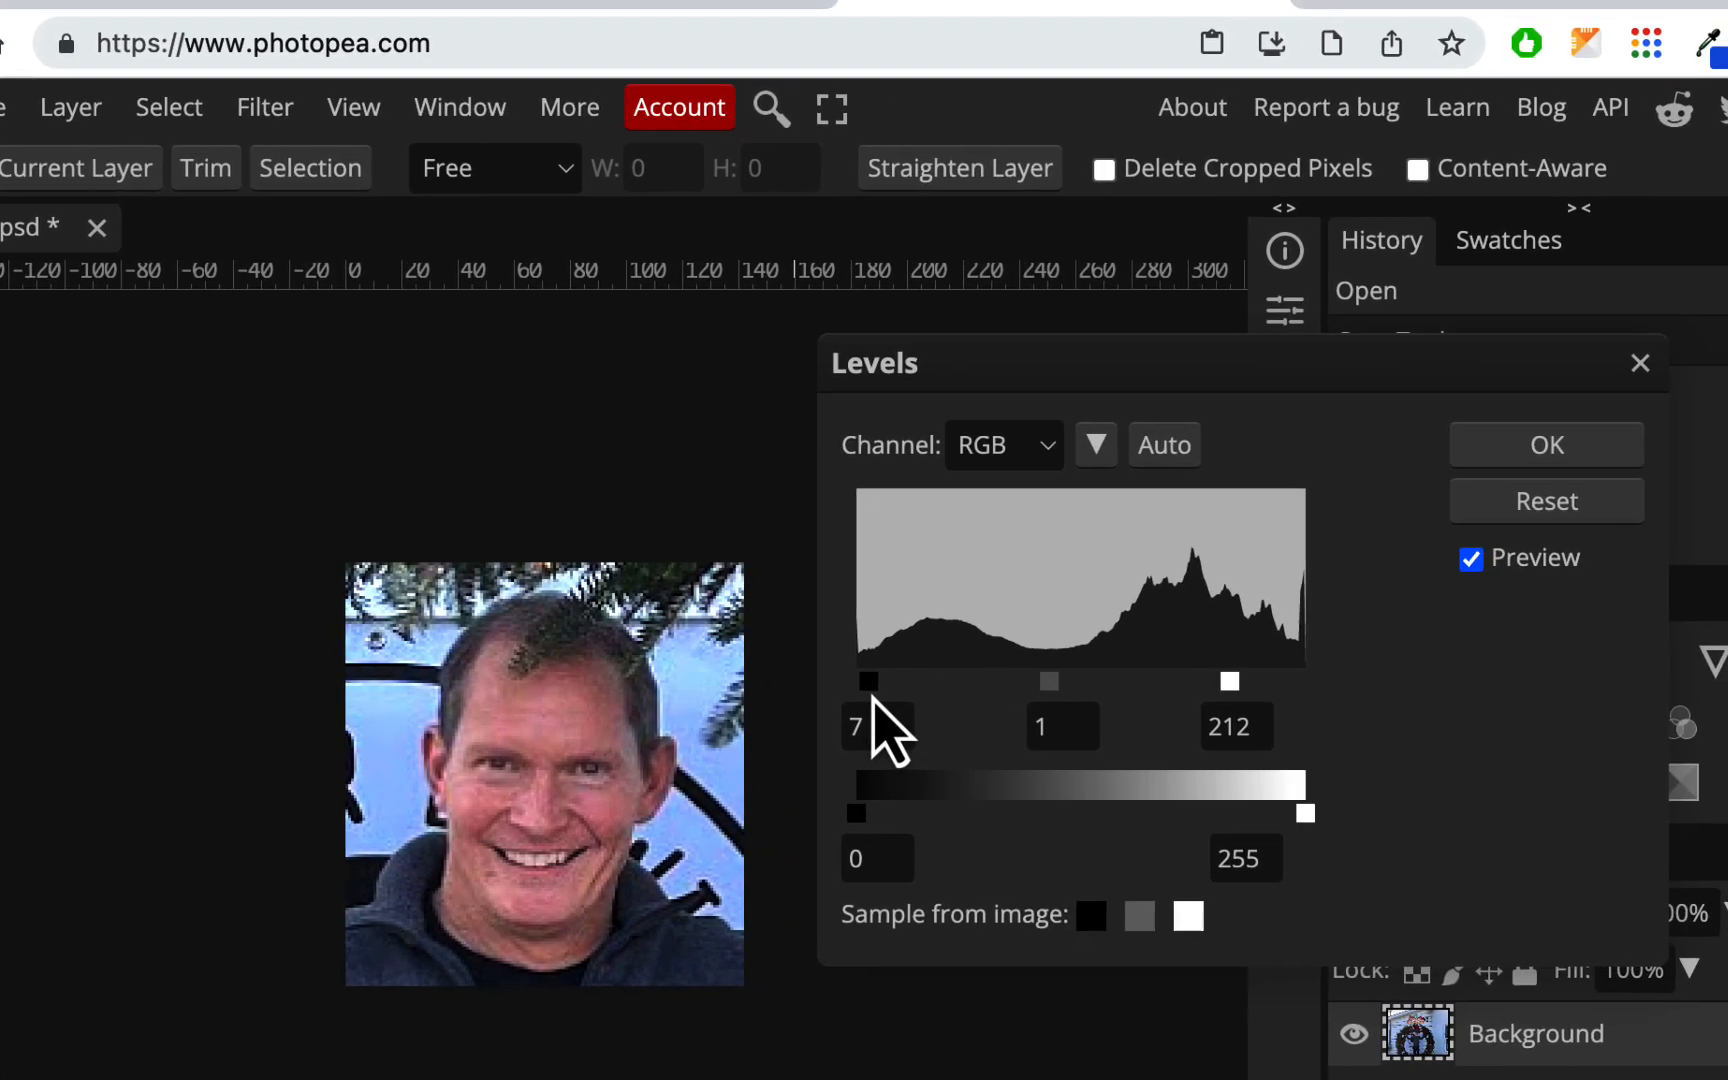
click(1597, 451)
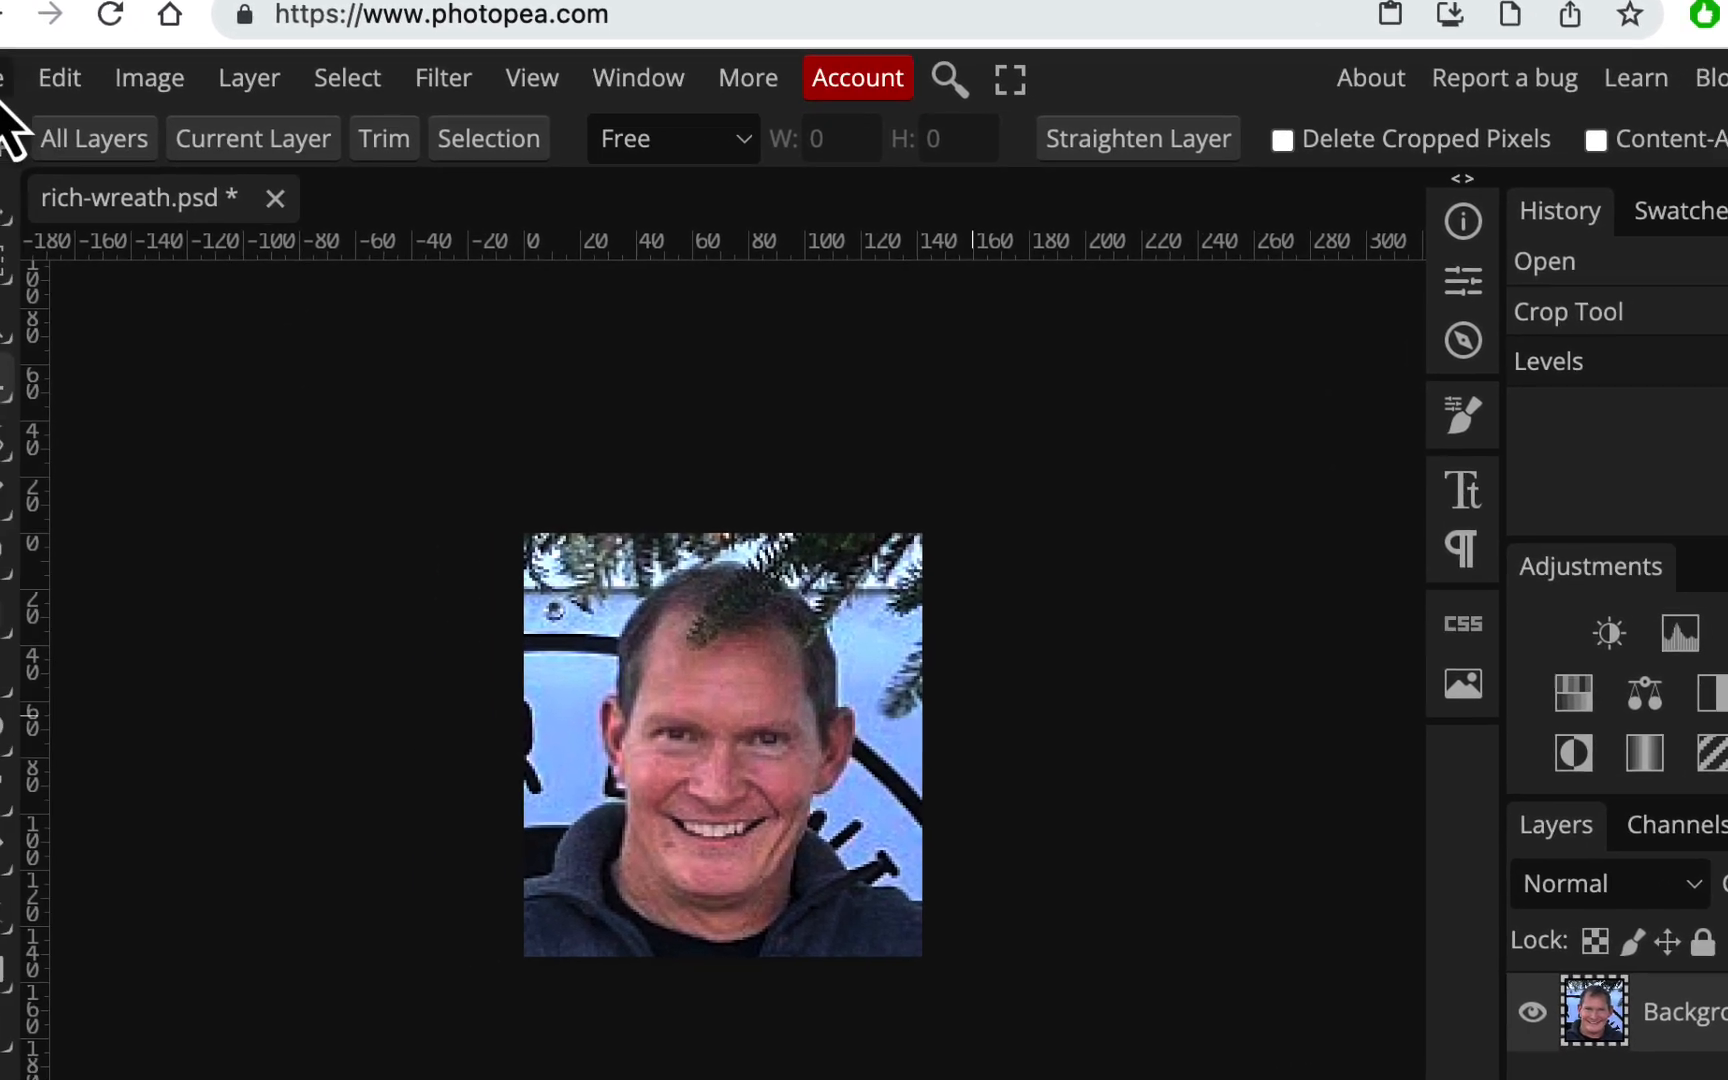
- Export the picture as a JPG named rich-wreath-final, 140 px wide with linked proportions, and close the project without saving it
click(36, 69)
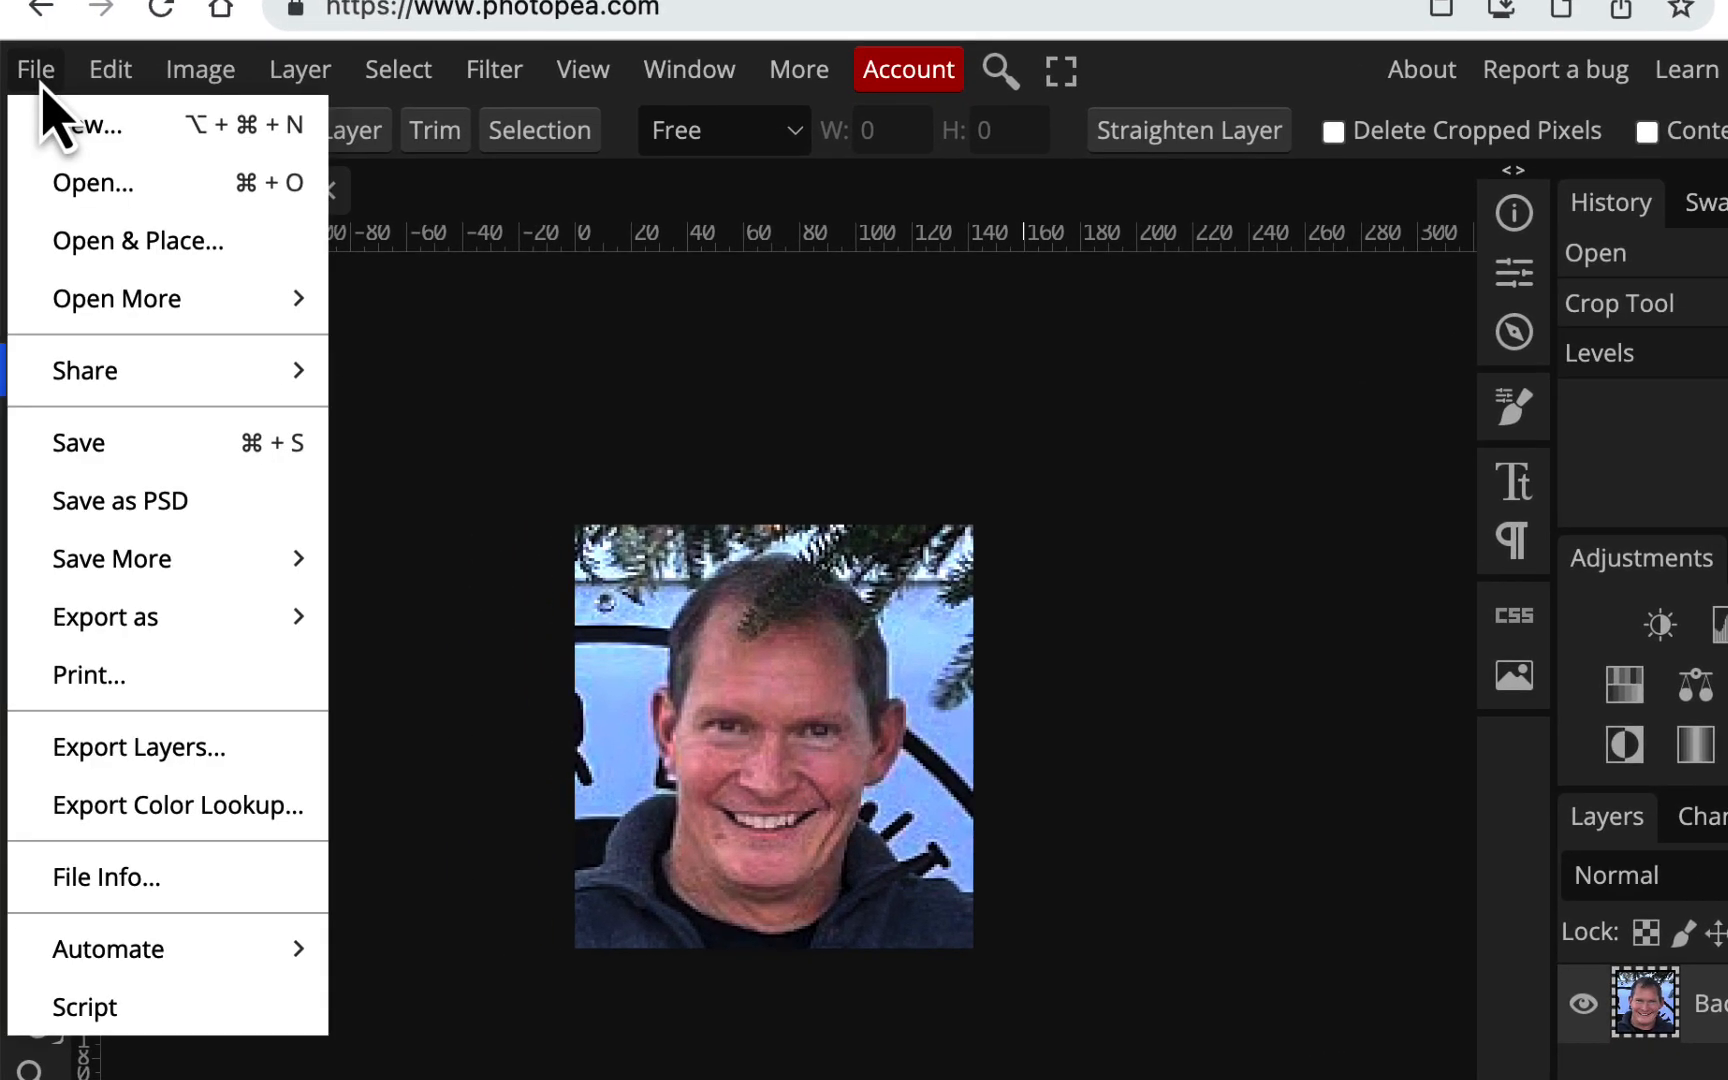
mouse_move(137, 628)
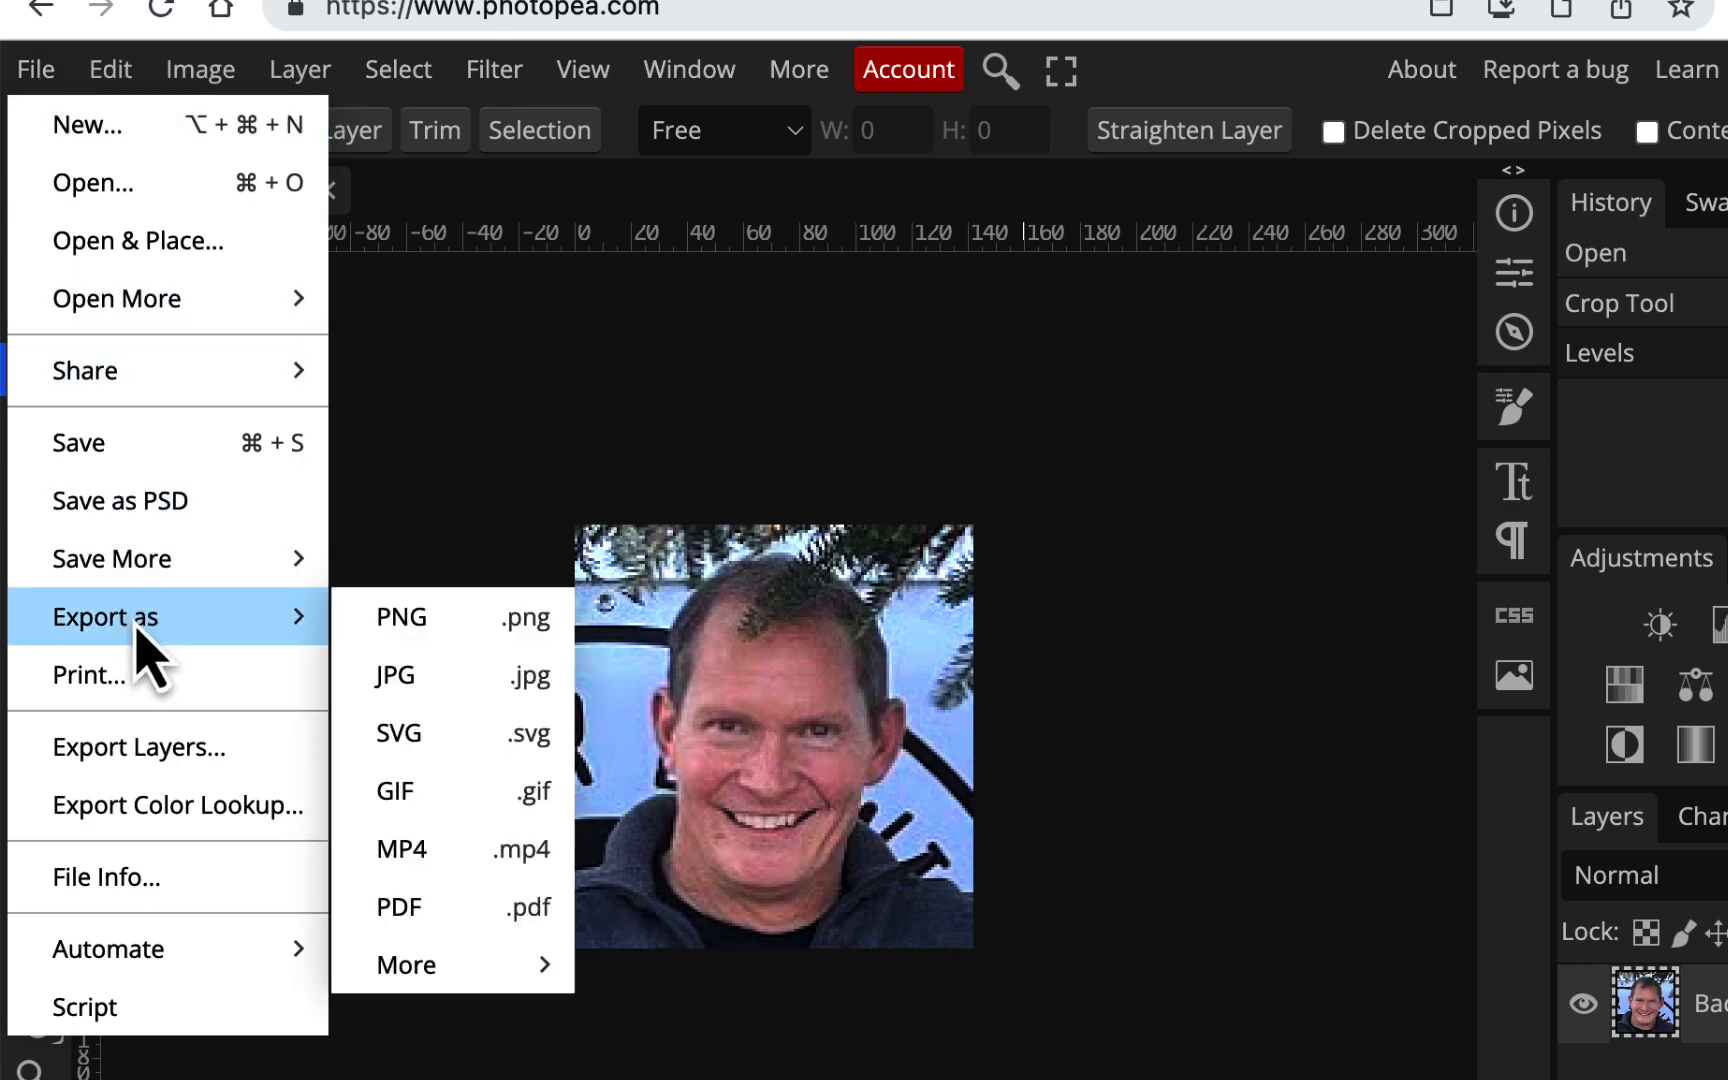
click(408, 676)
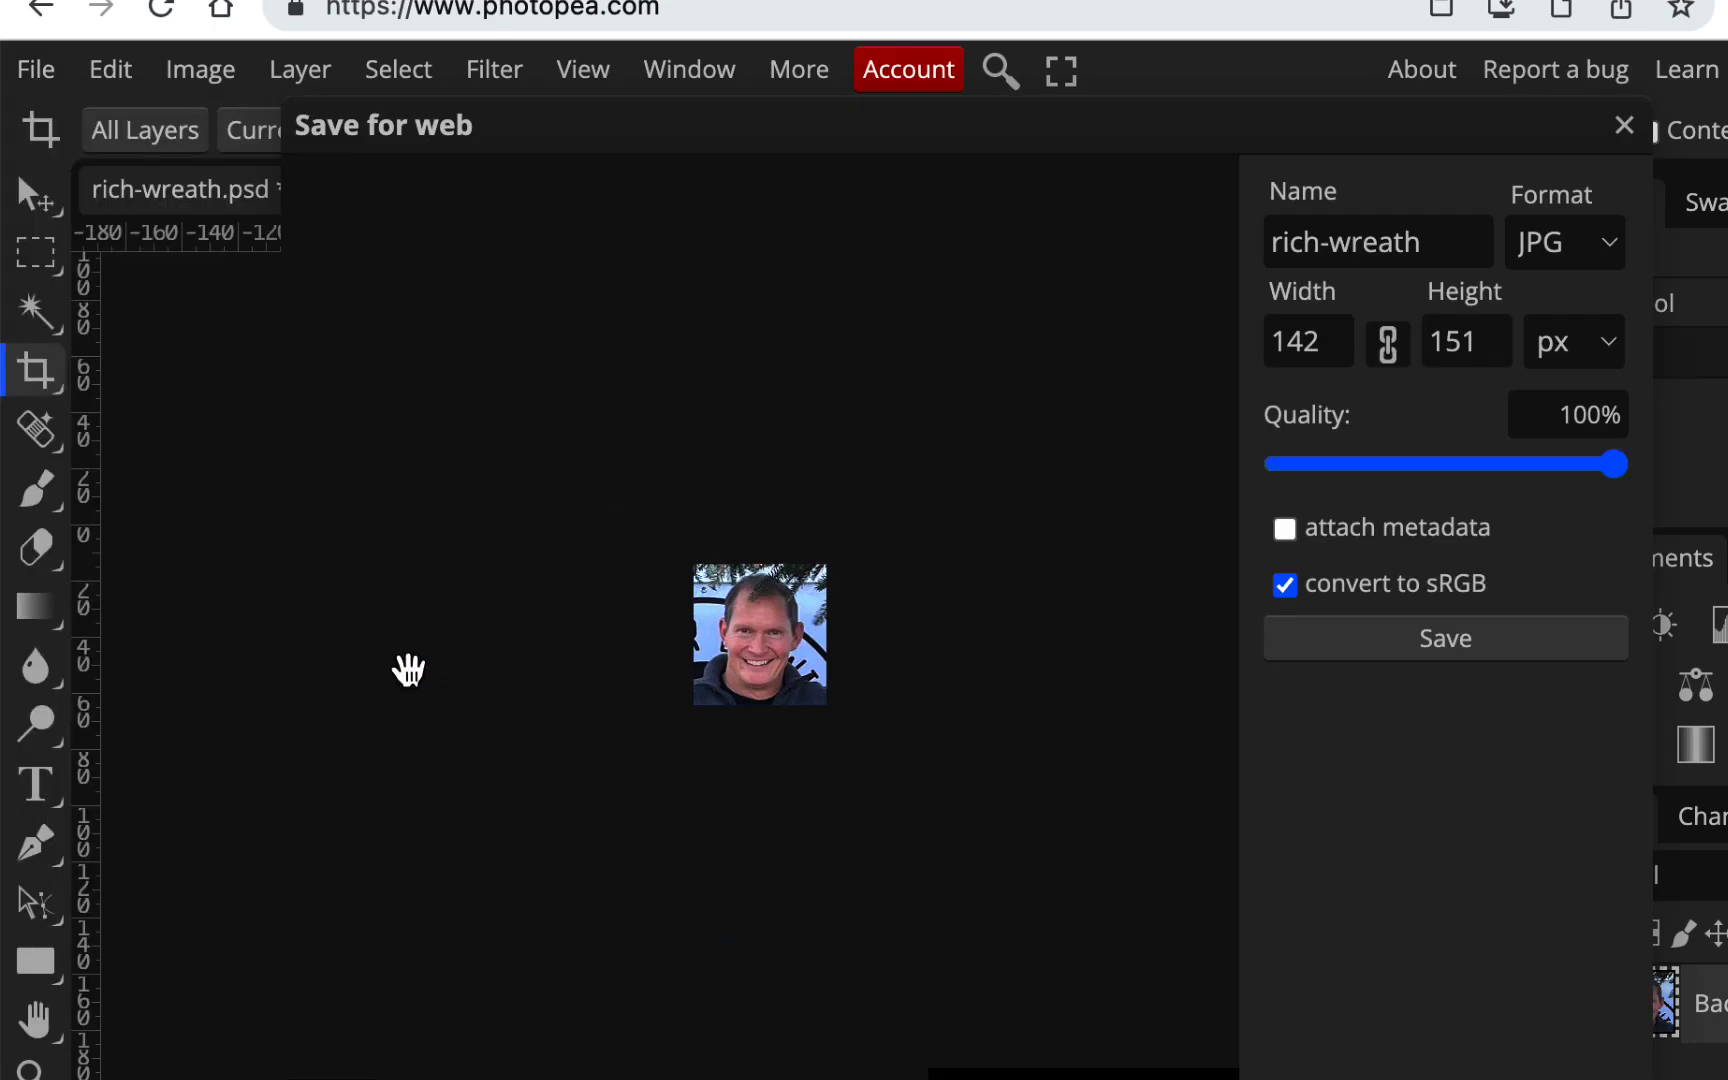
click(1325, 342)
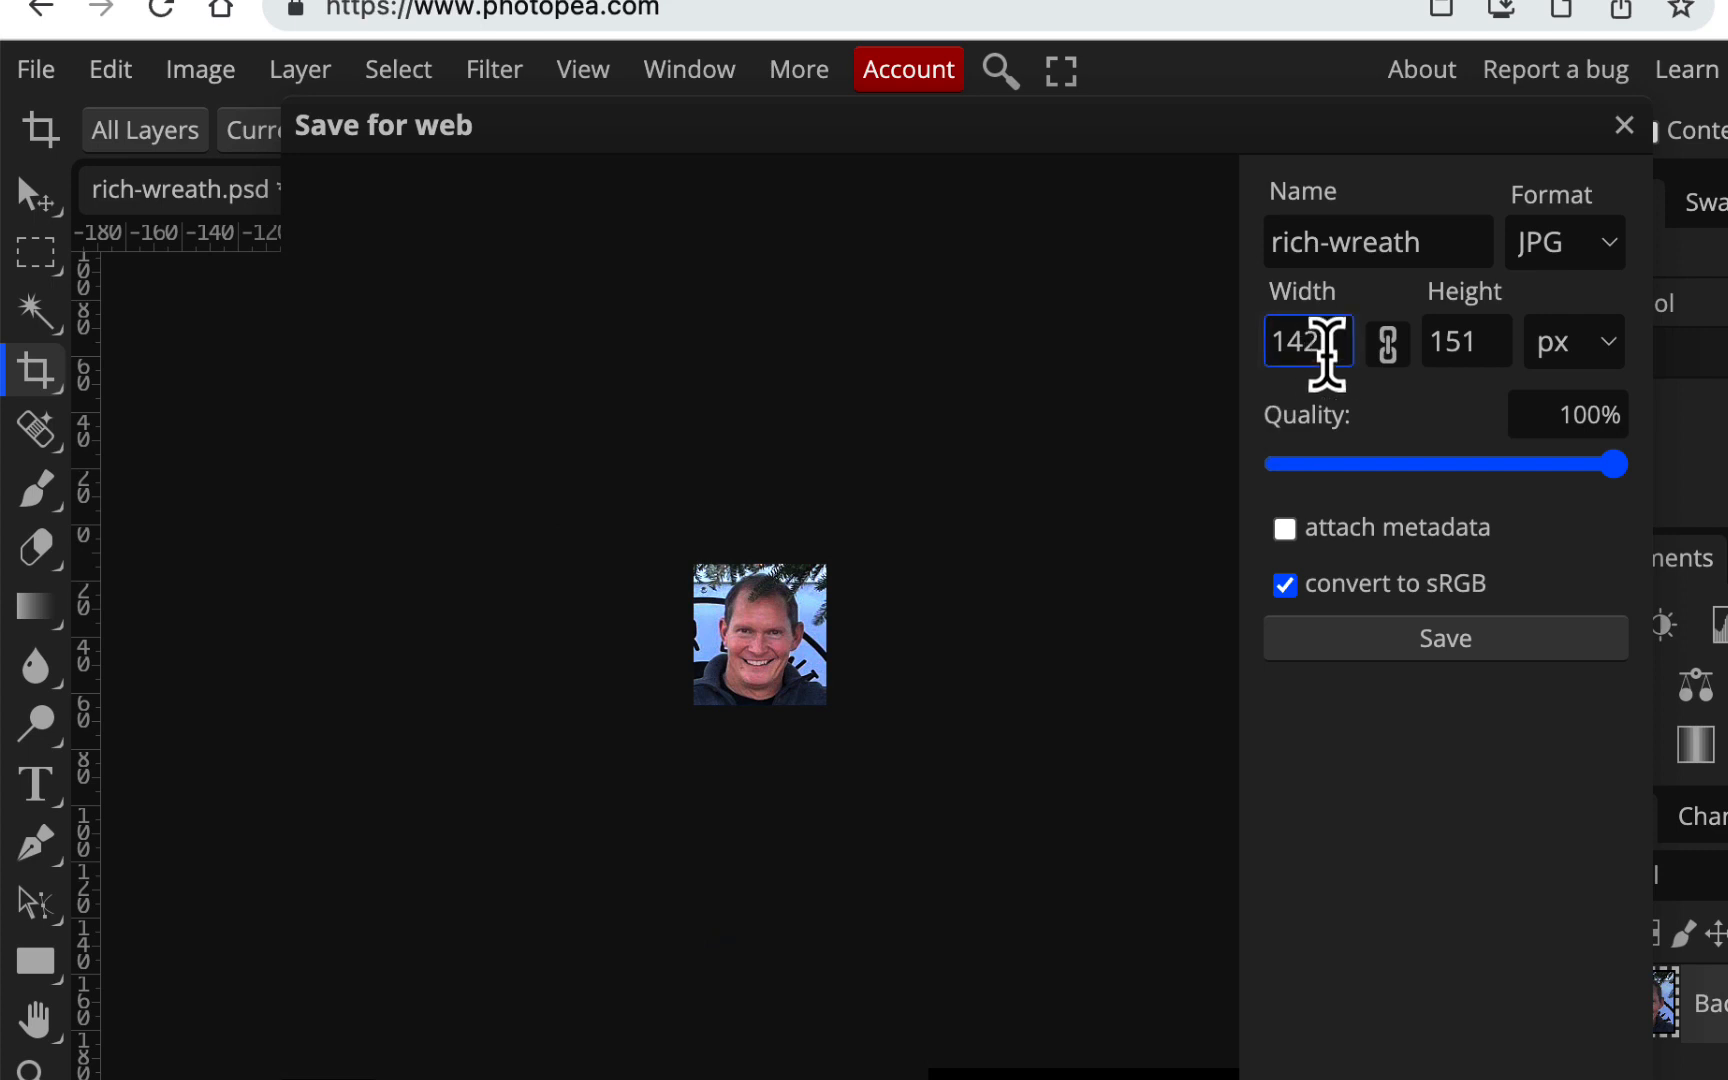
double_click(1334, 342)
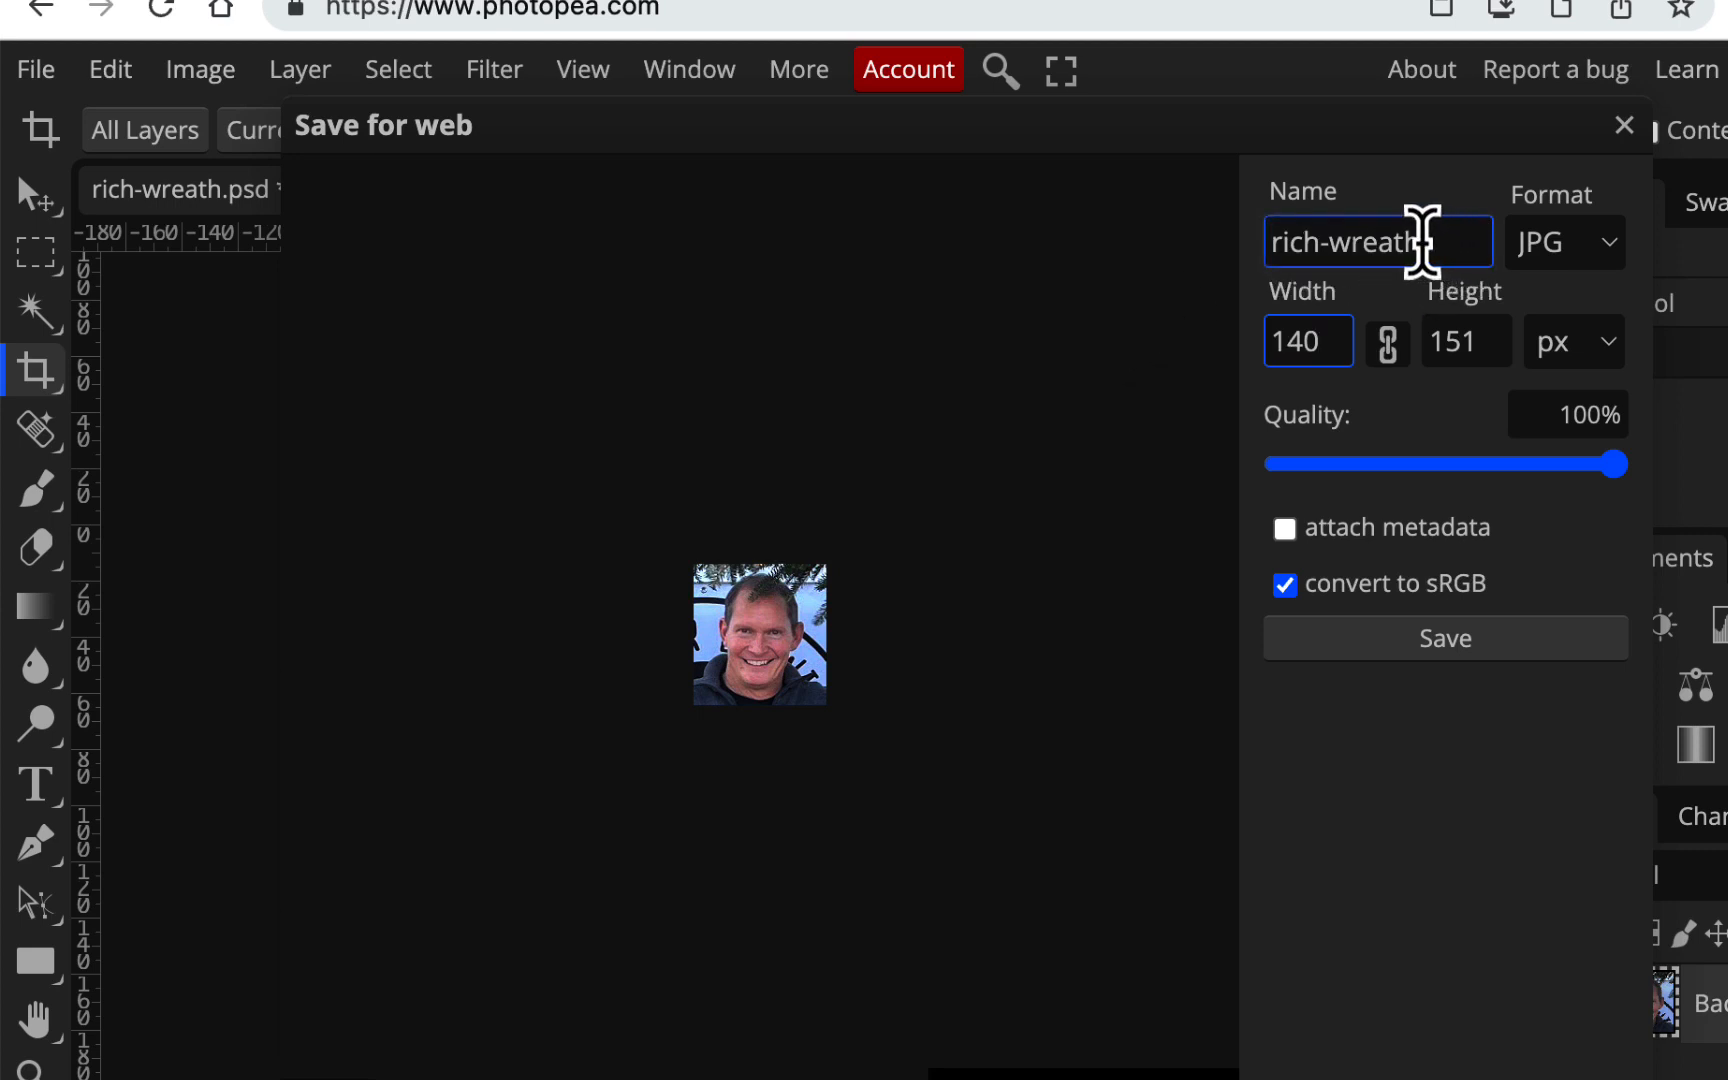
click(1422, 242)
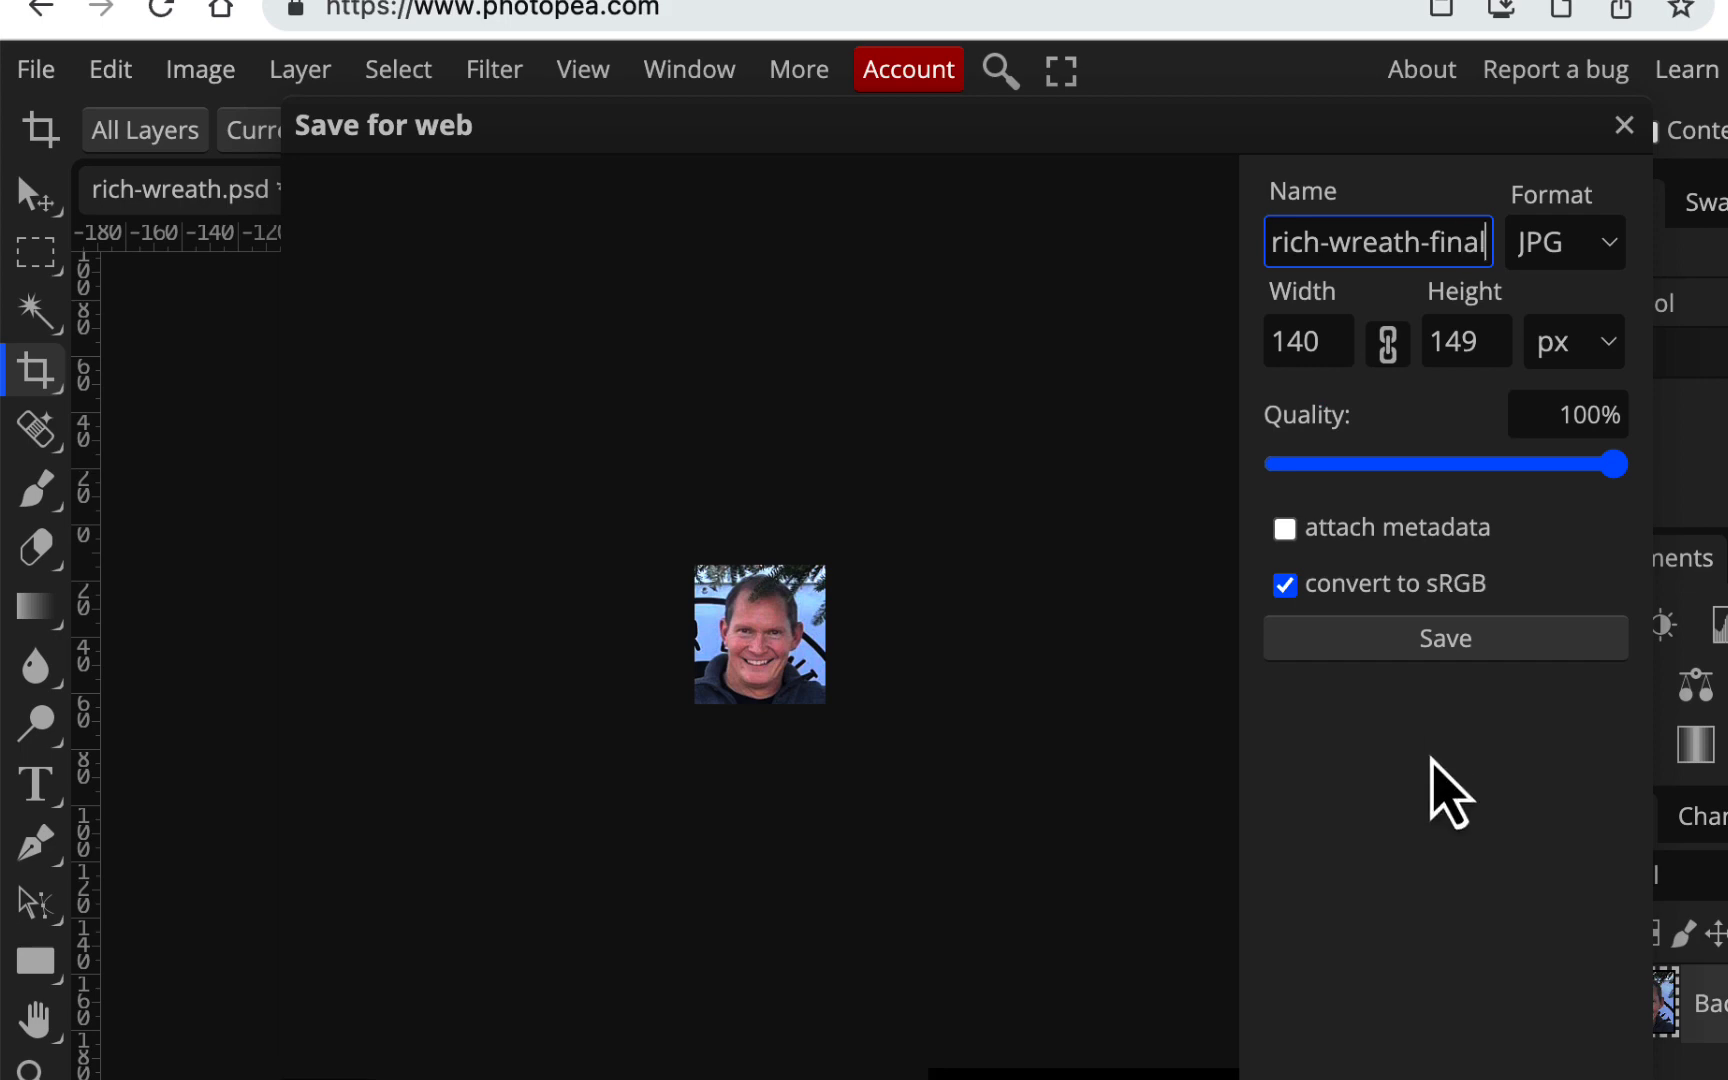
click(1473, 645)
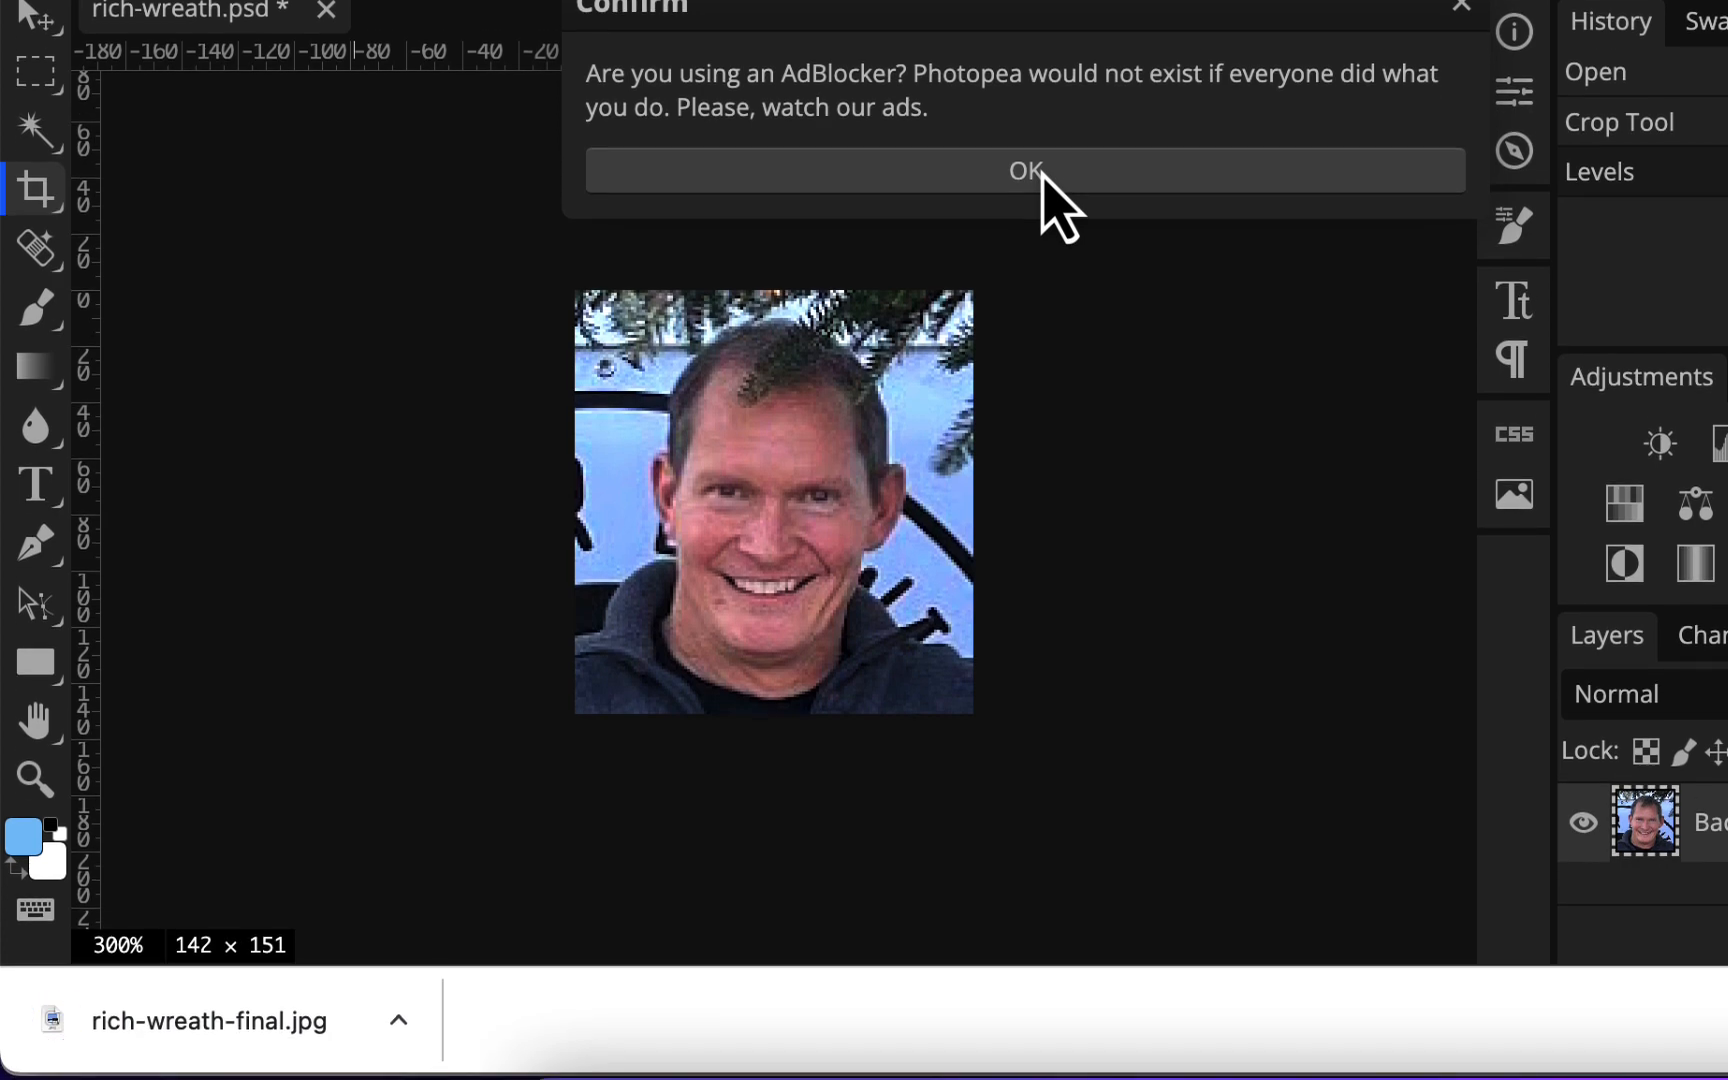
click(1040, 172)
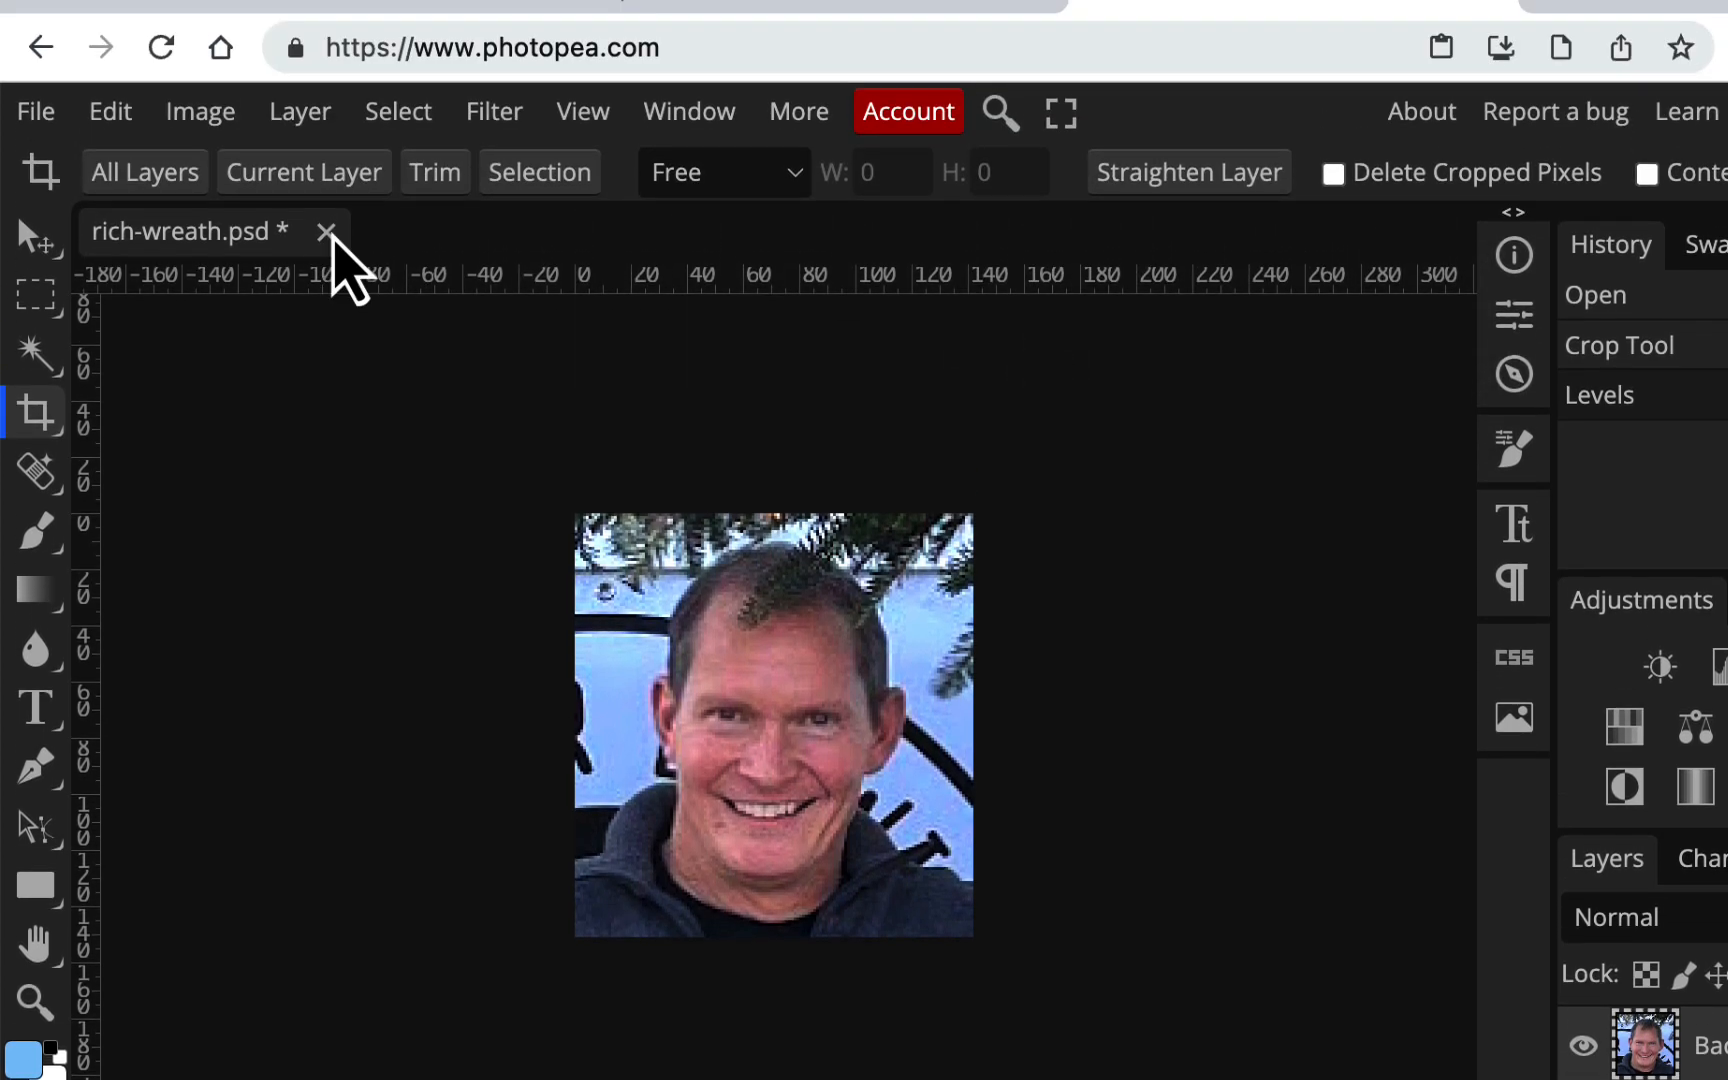
click(326, 10)
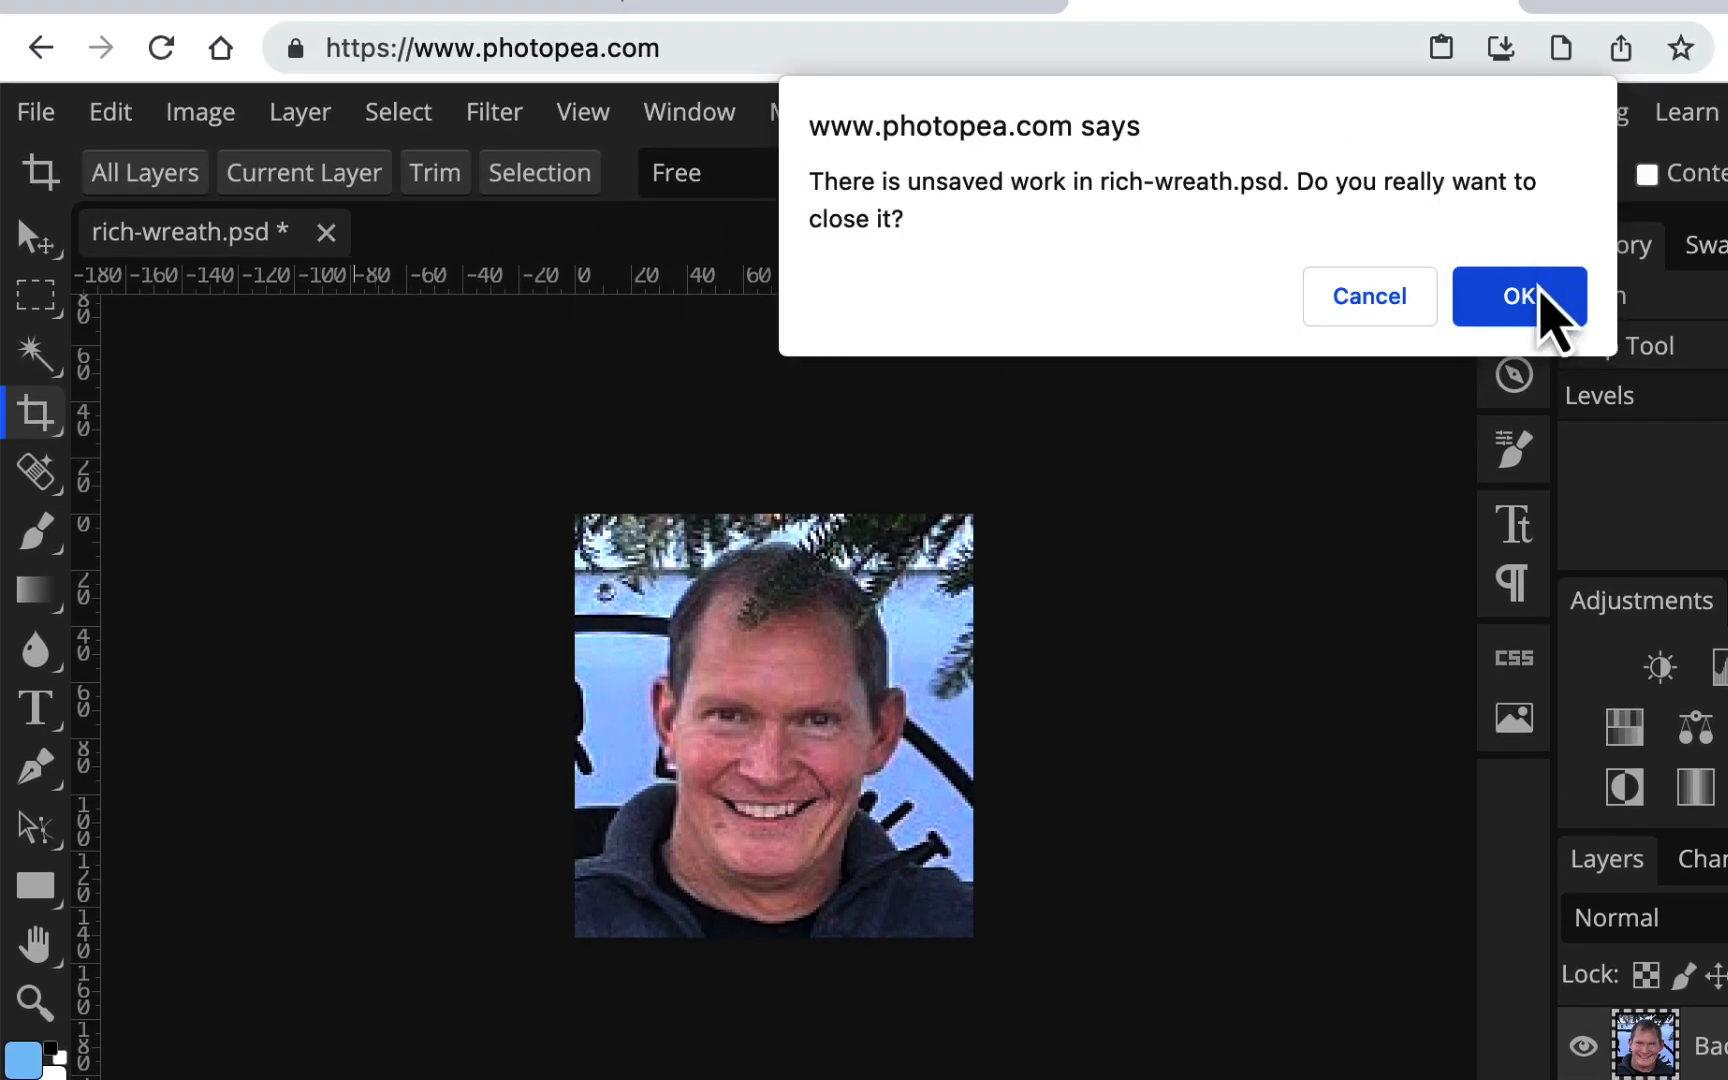
click(1541, 292)
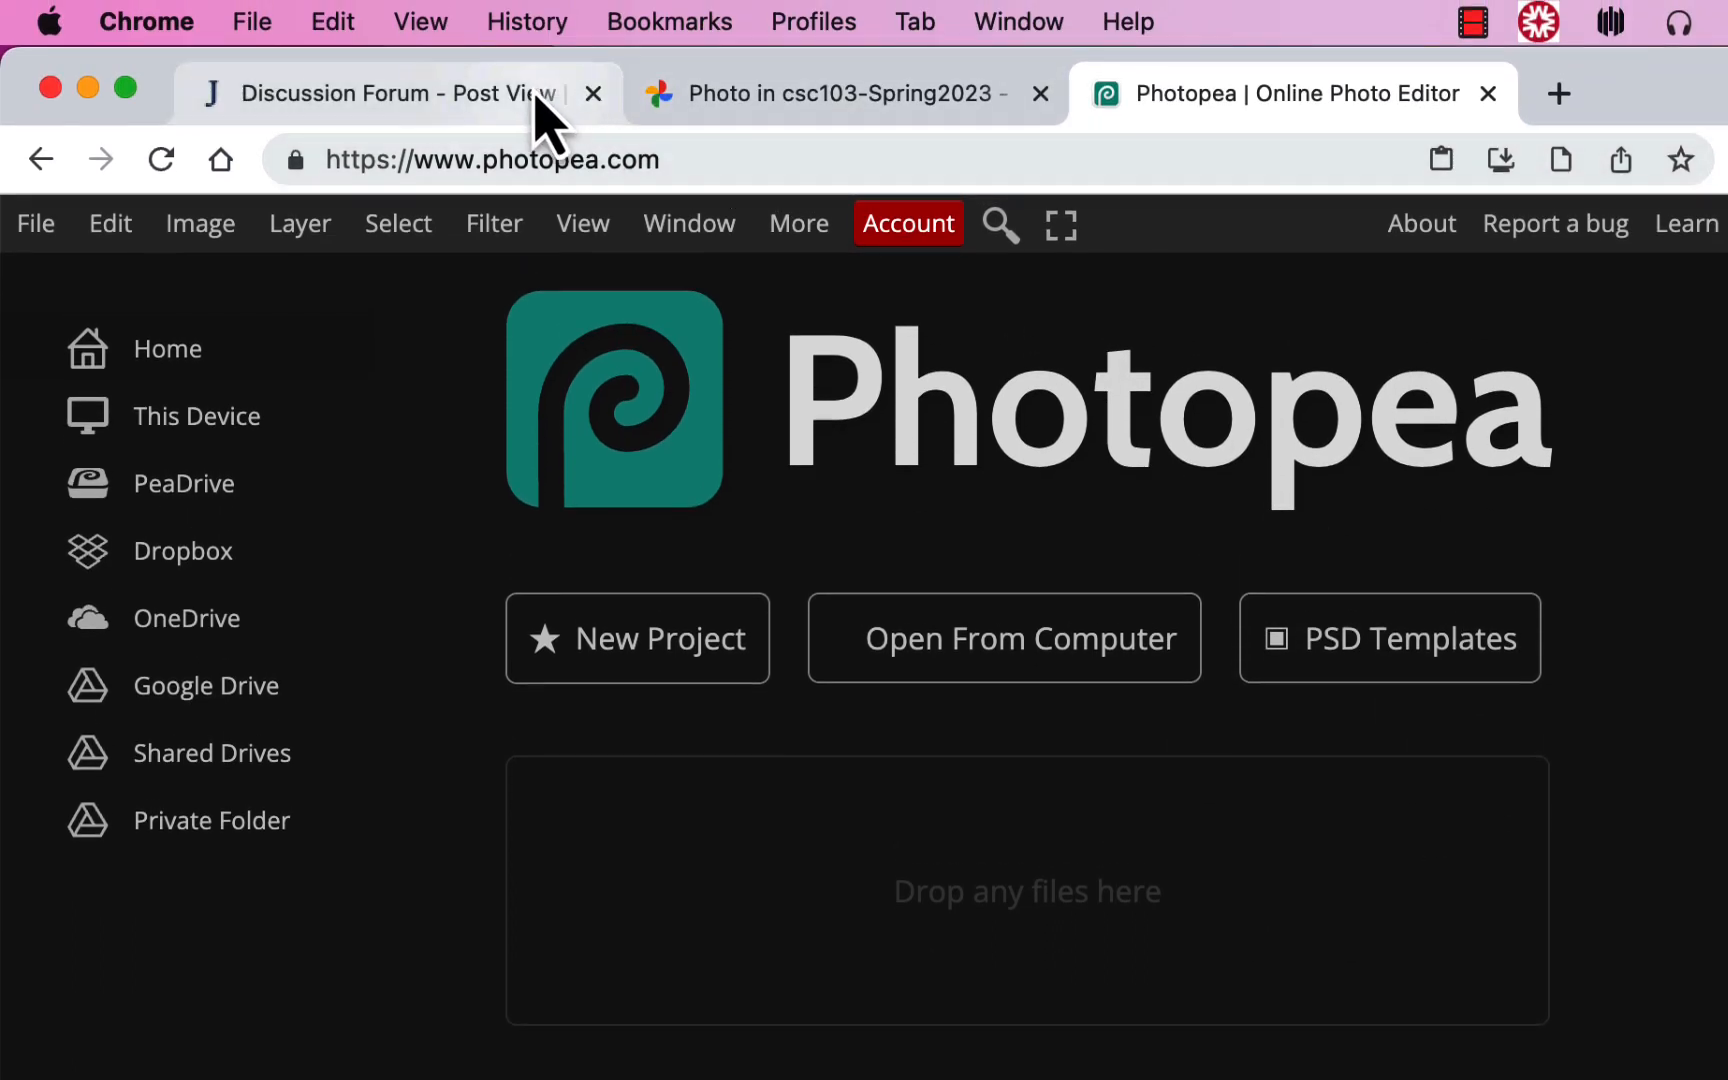
- Switch to the course discussion board, open the introduction post for editing, and start a new line below its text
click(540, 100)
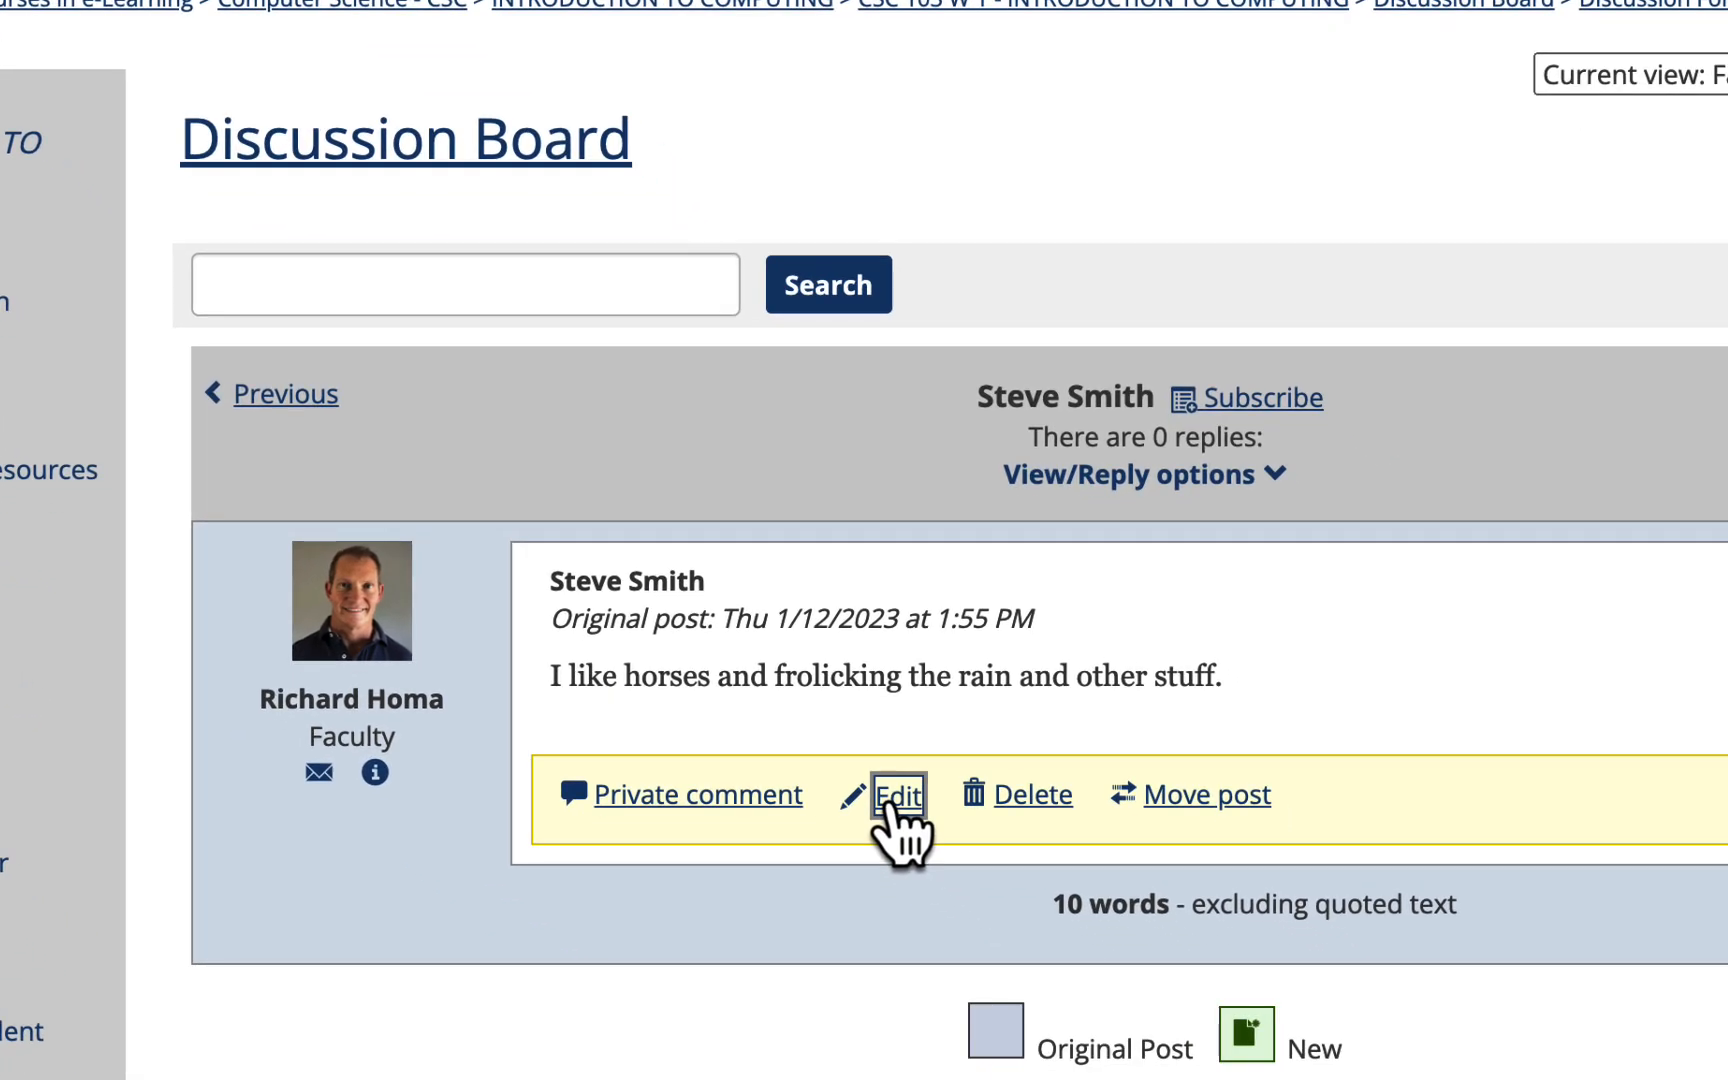
click(893, 800)
scroll(1103, 586, down, 3)
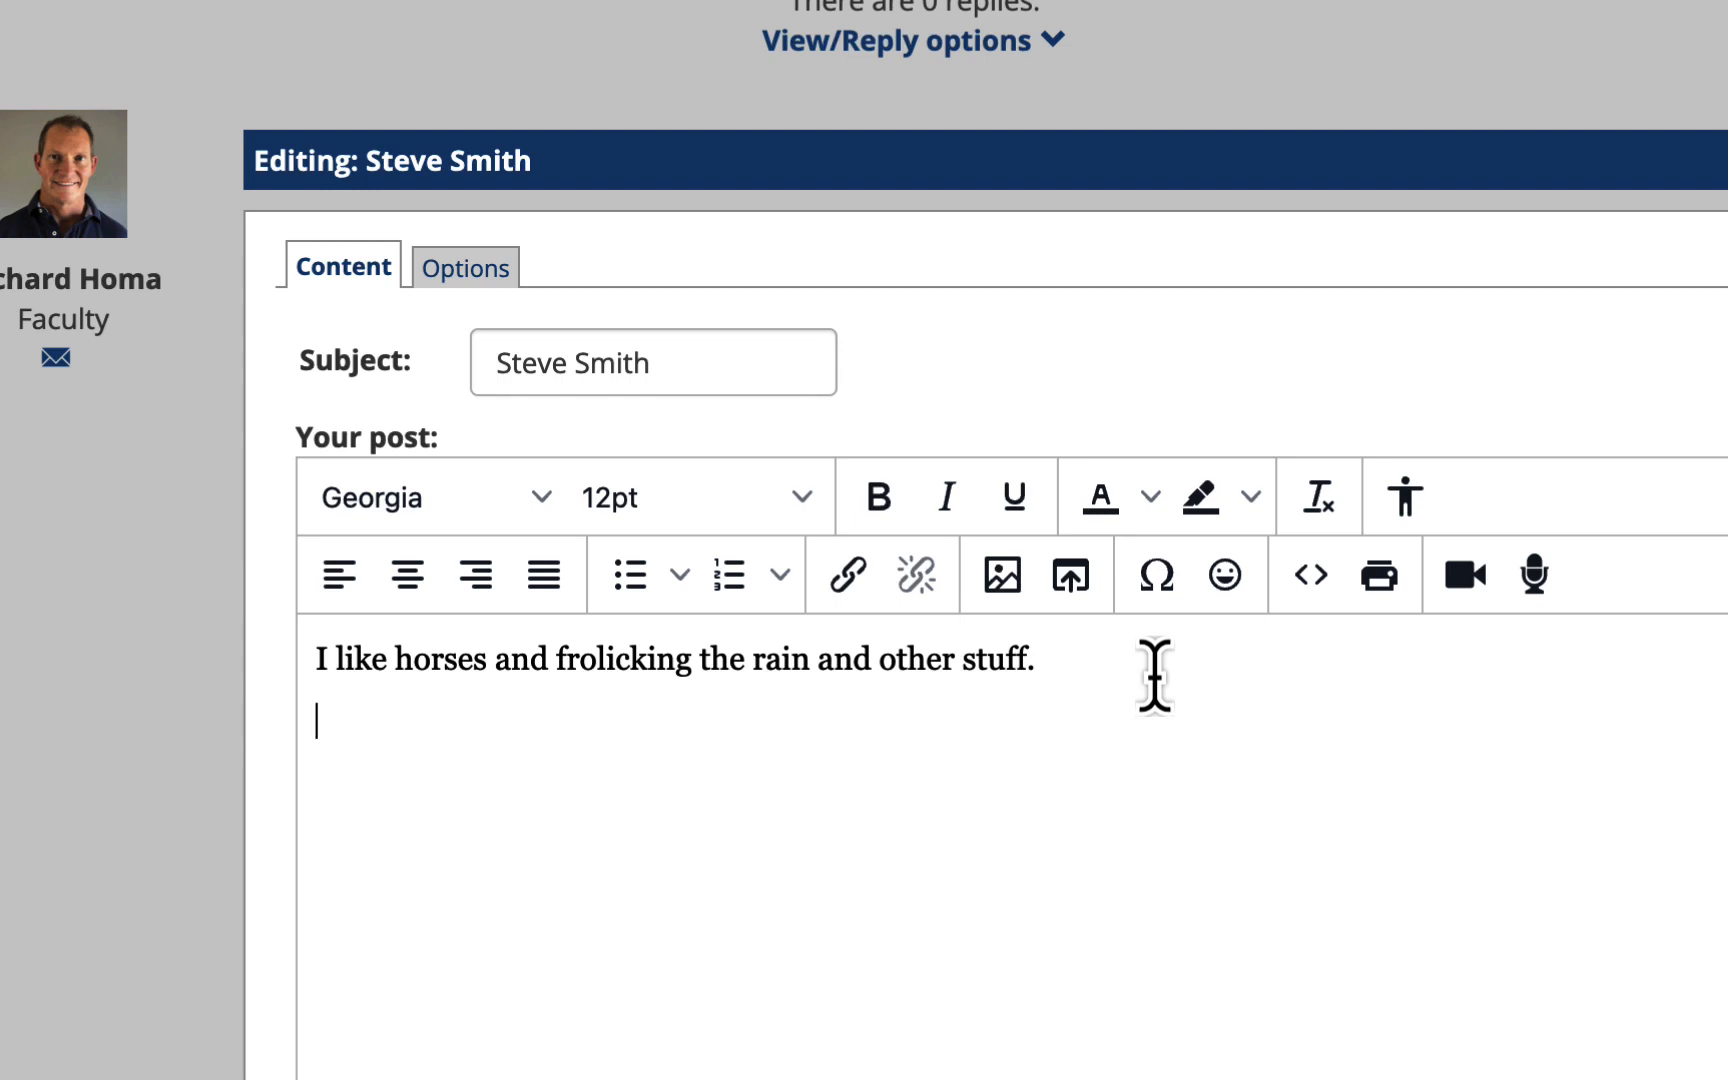
scroll(760, 860, down, 5)
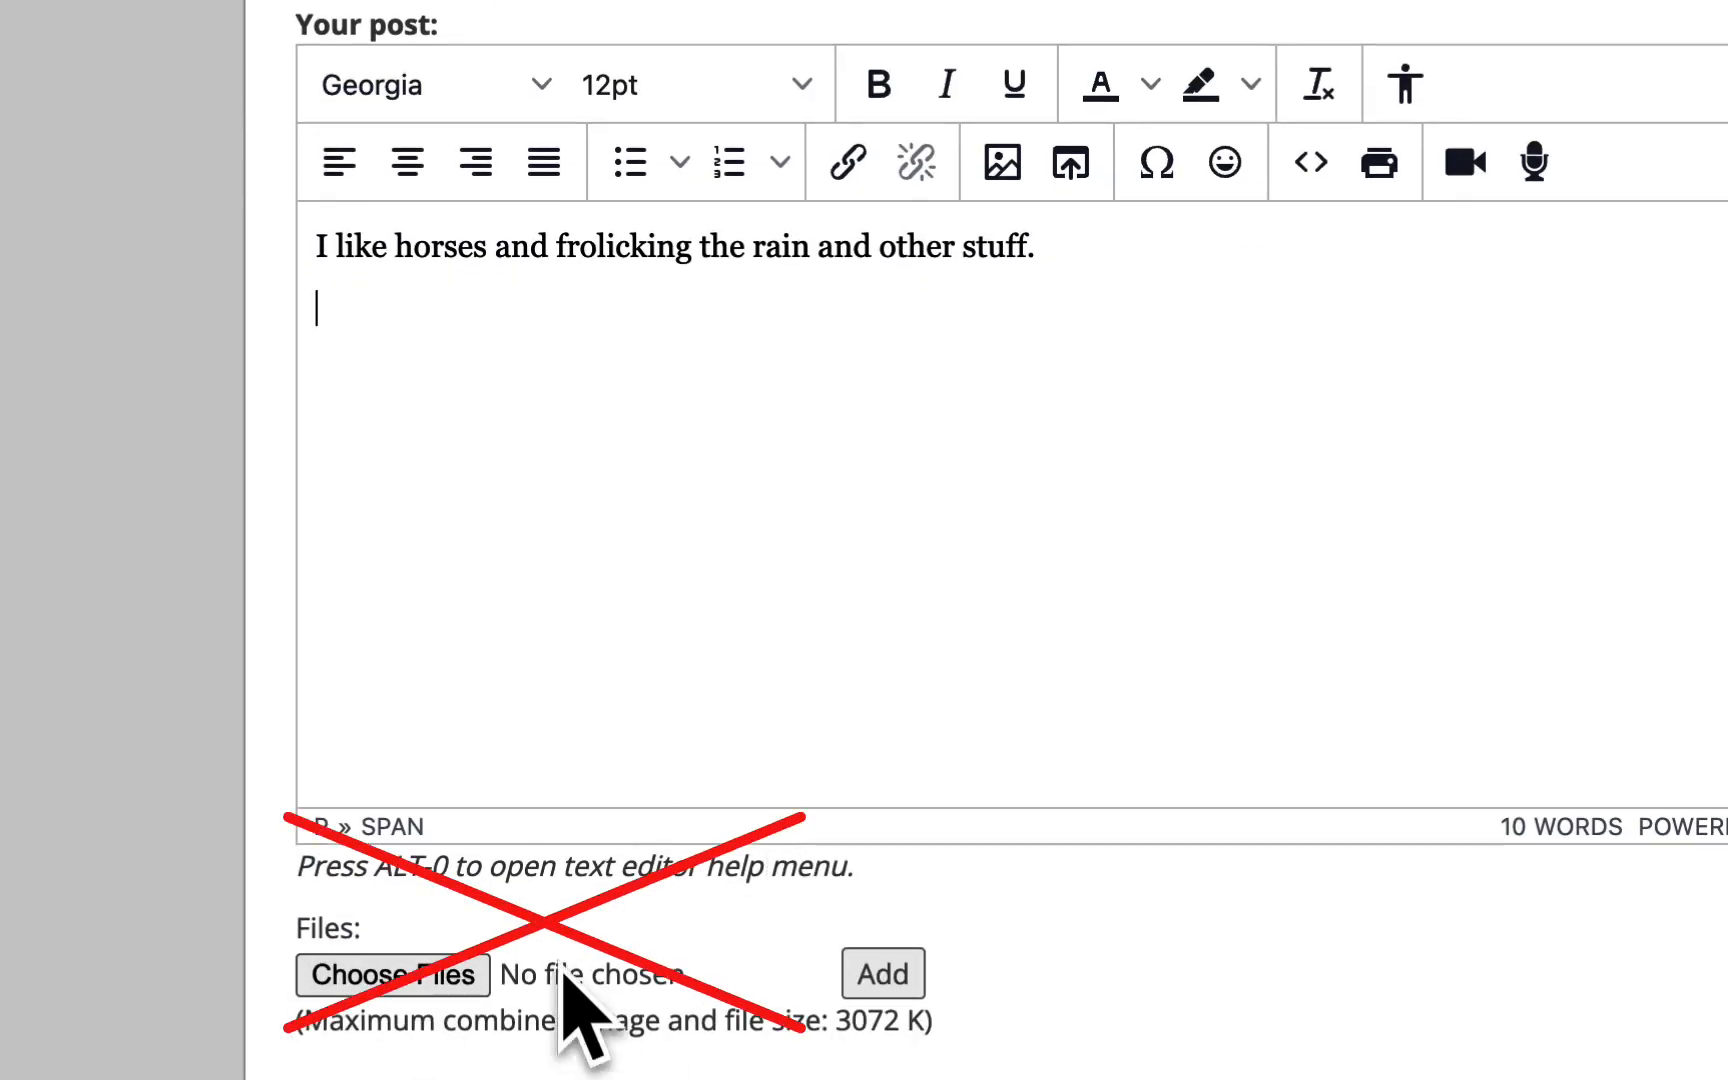
scroll(814, 880, up, 5)
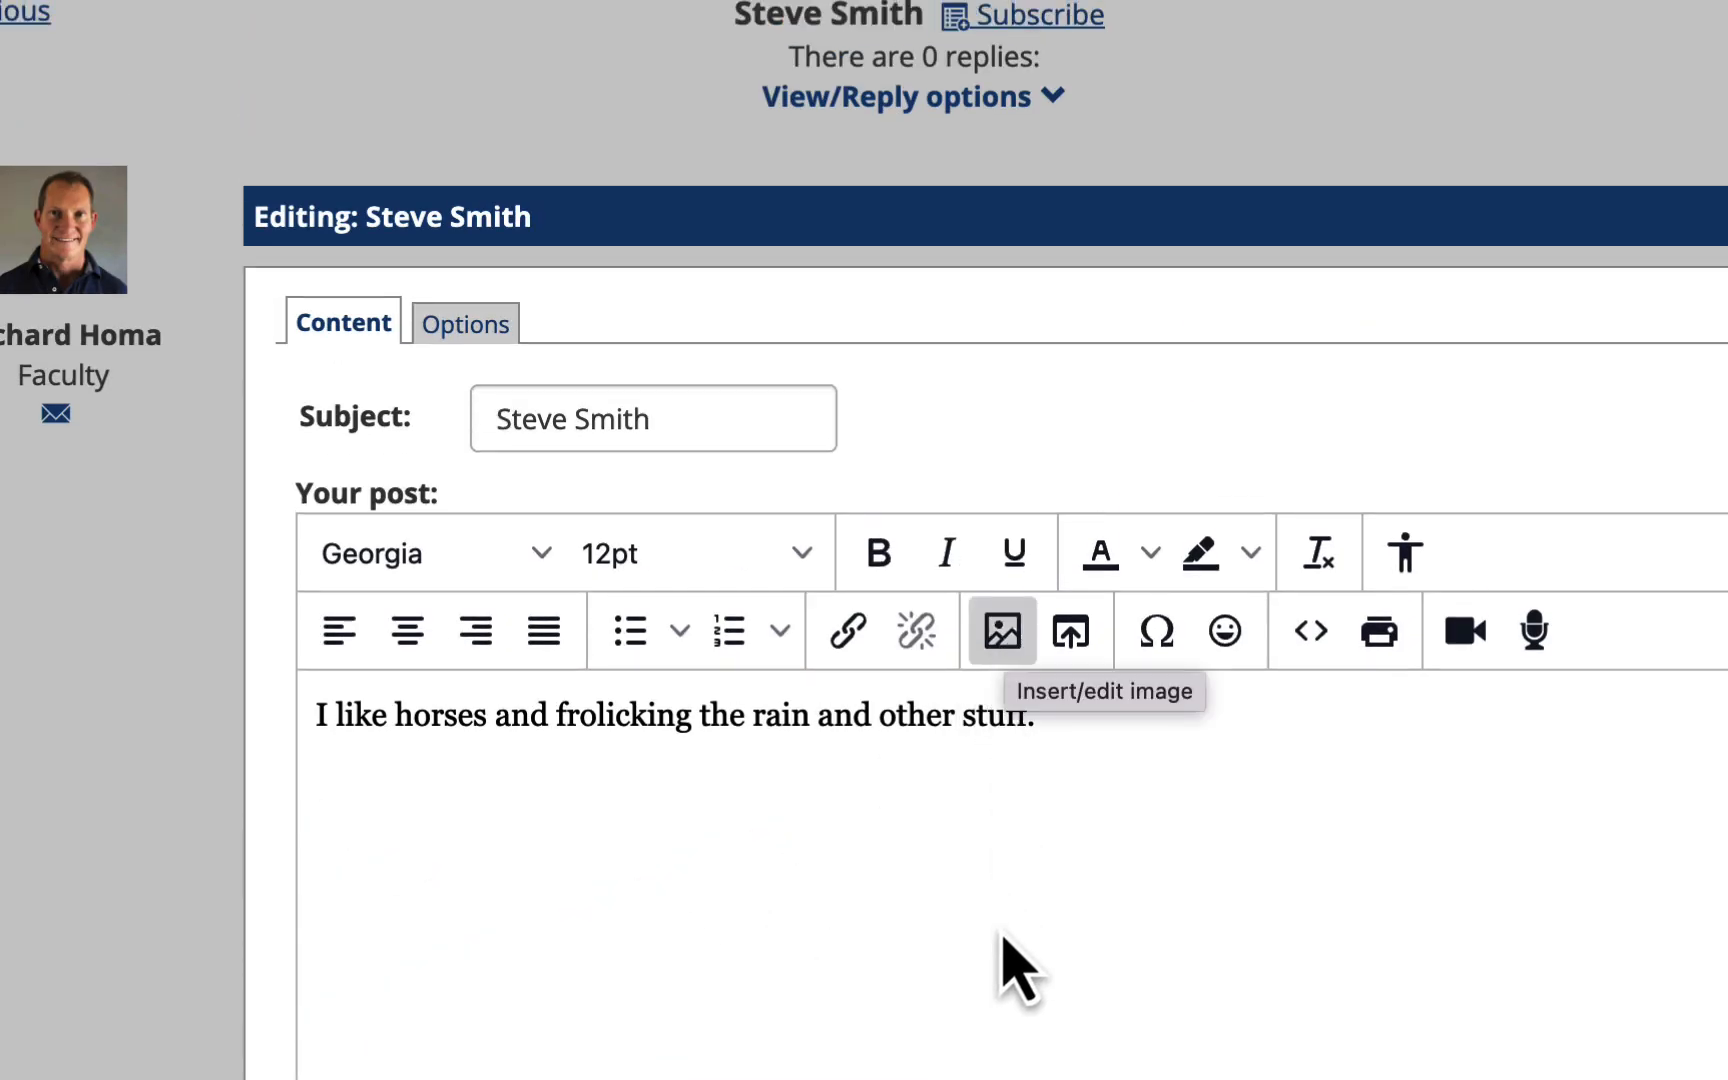
- Start inserting an image into the post and upload dog.jpg from the Downloads folder as its source
click(1002, 630)
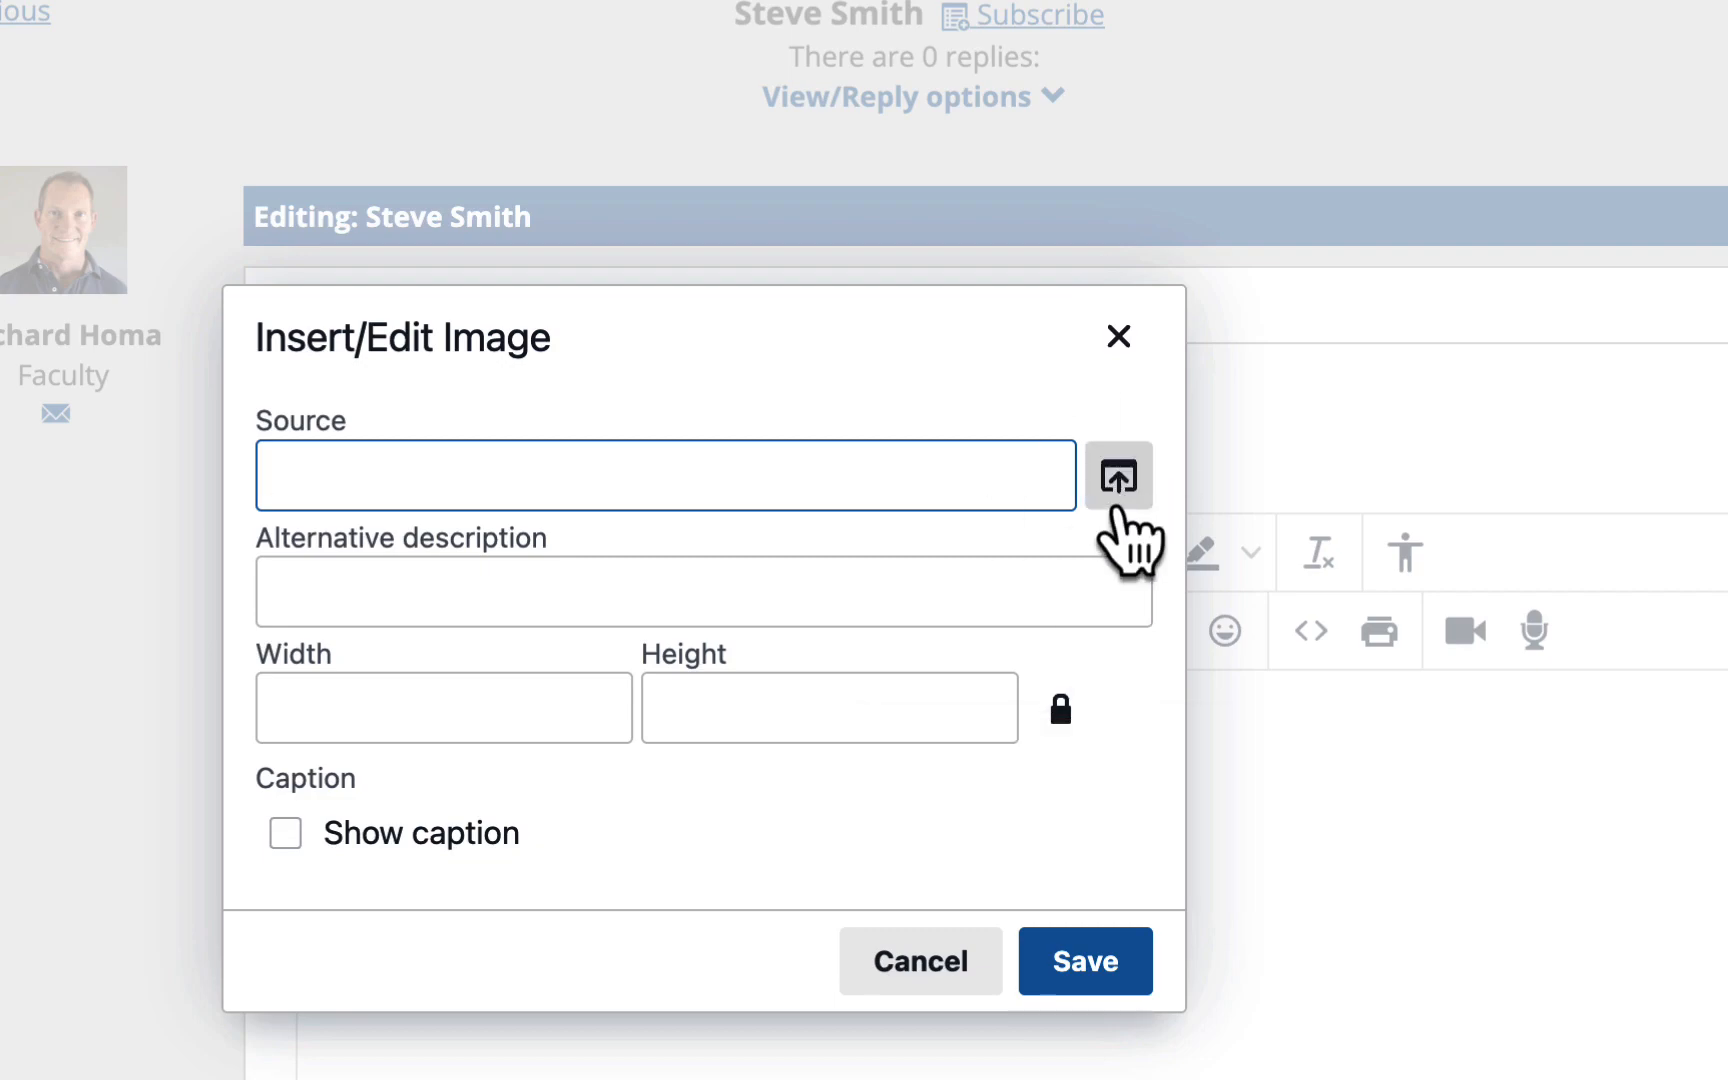
click(1119, 474)
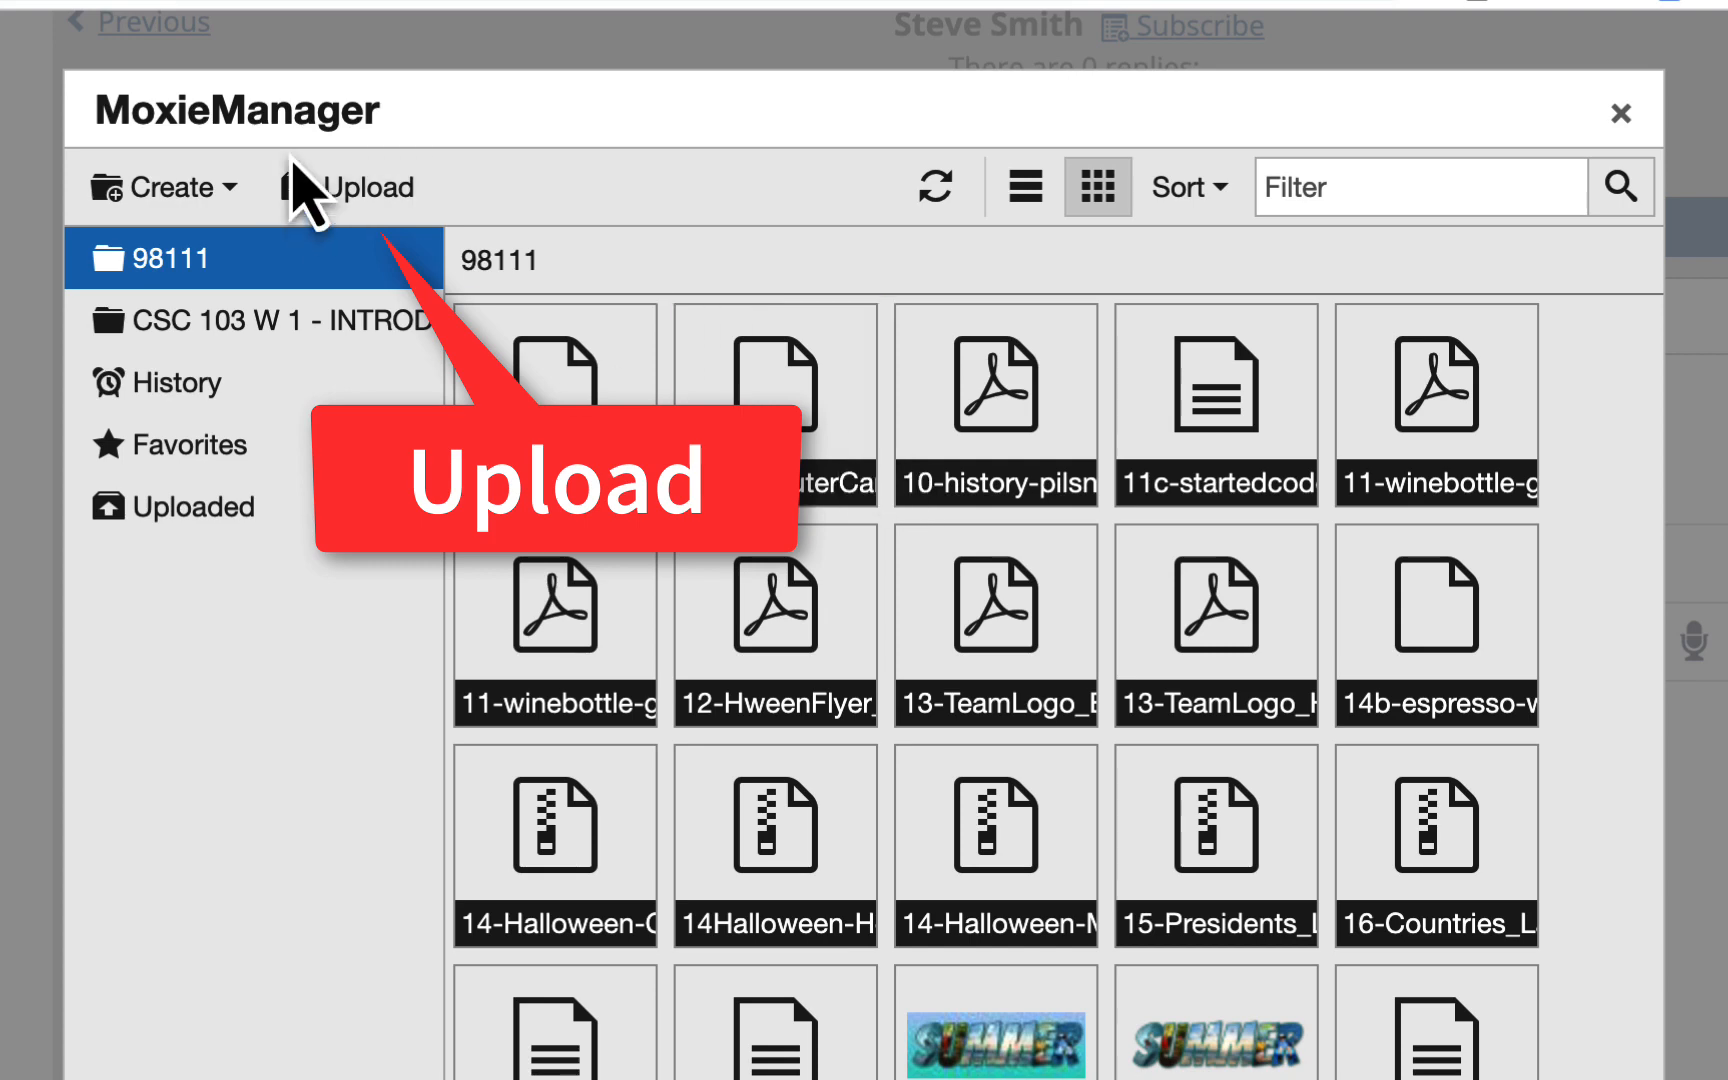
click(378, 192)
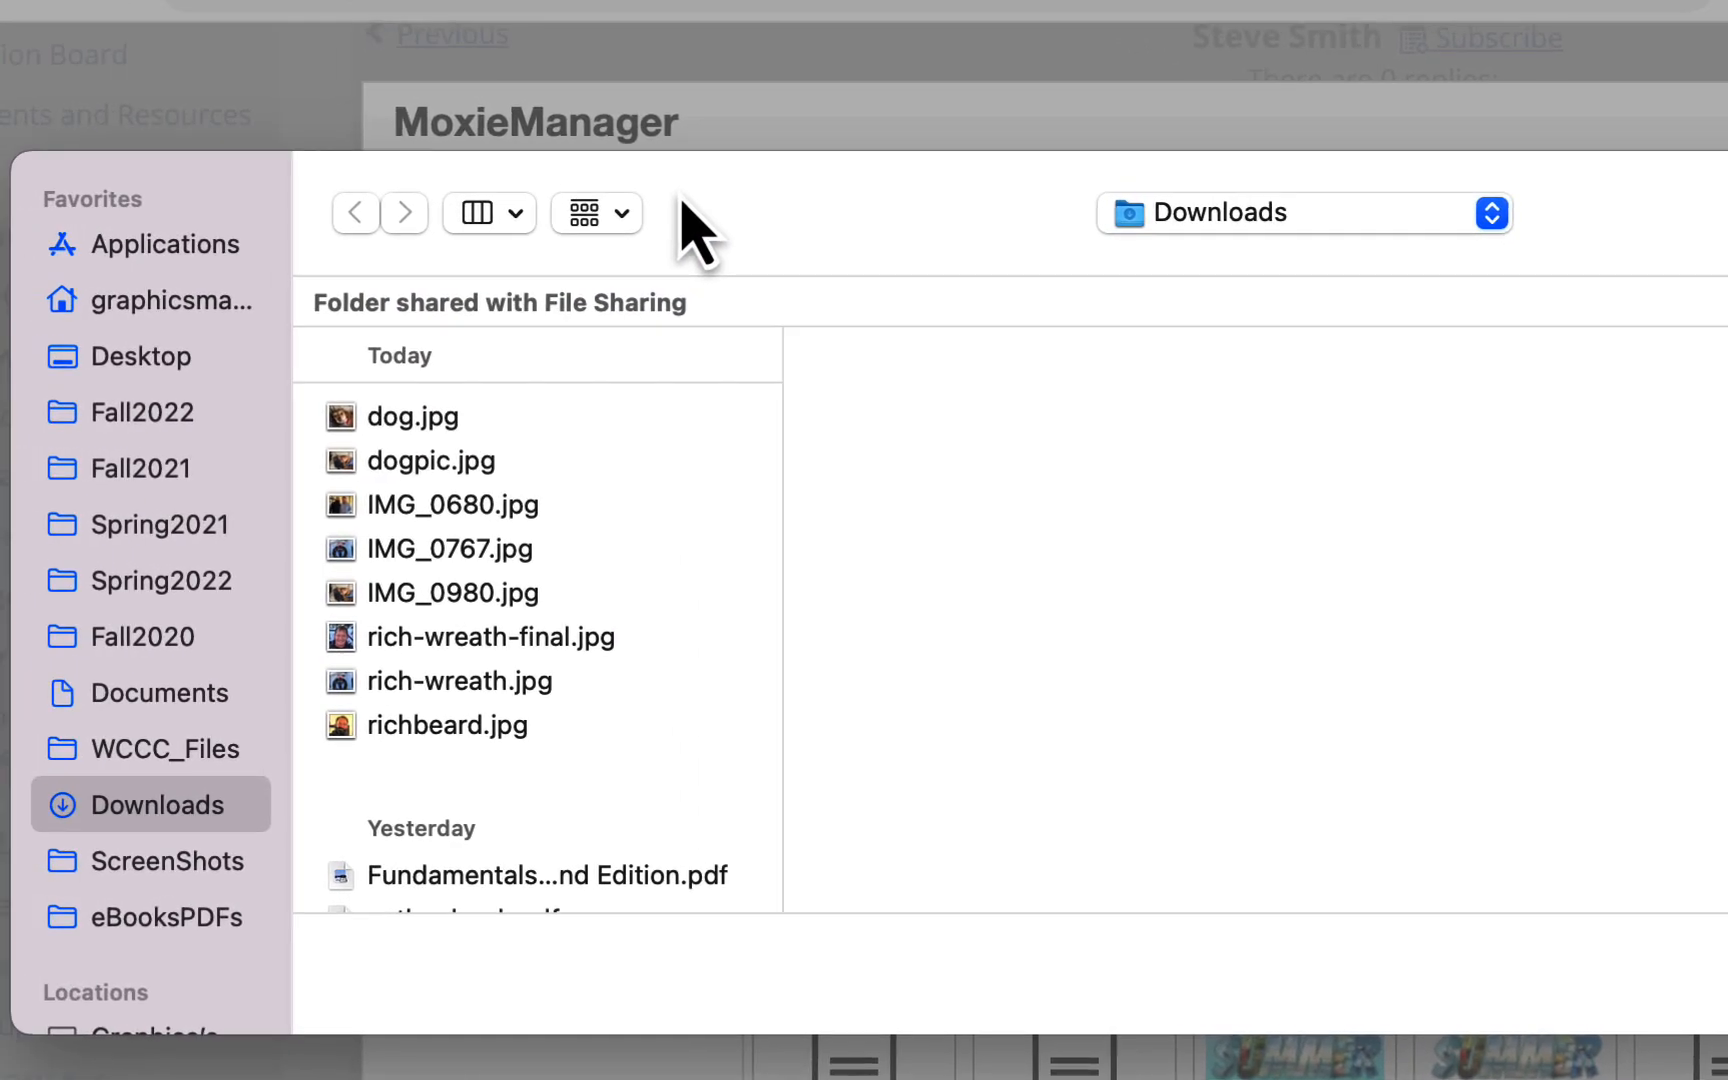
click(487, 463)
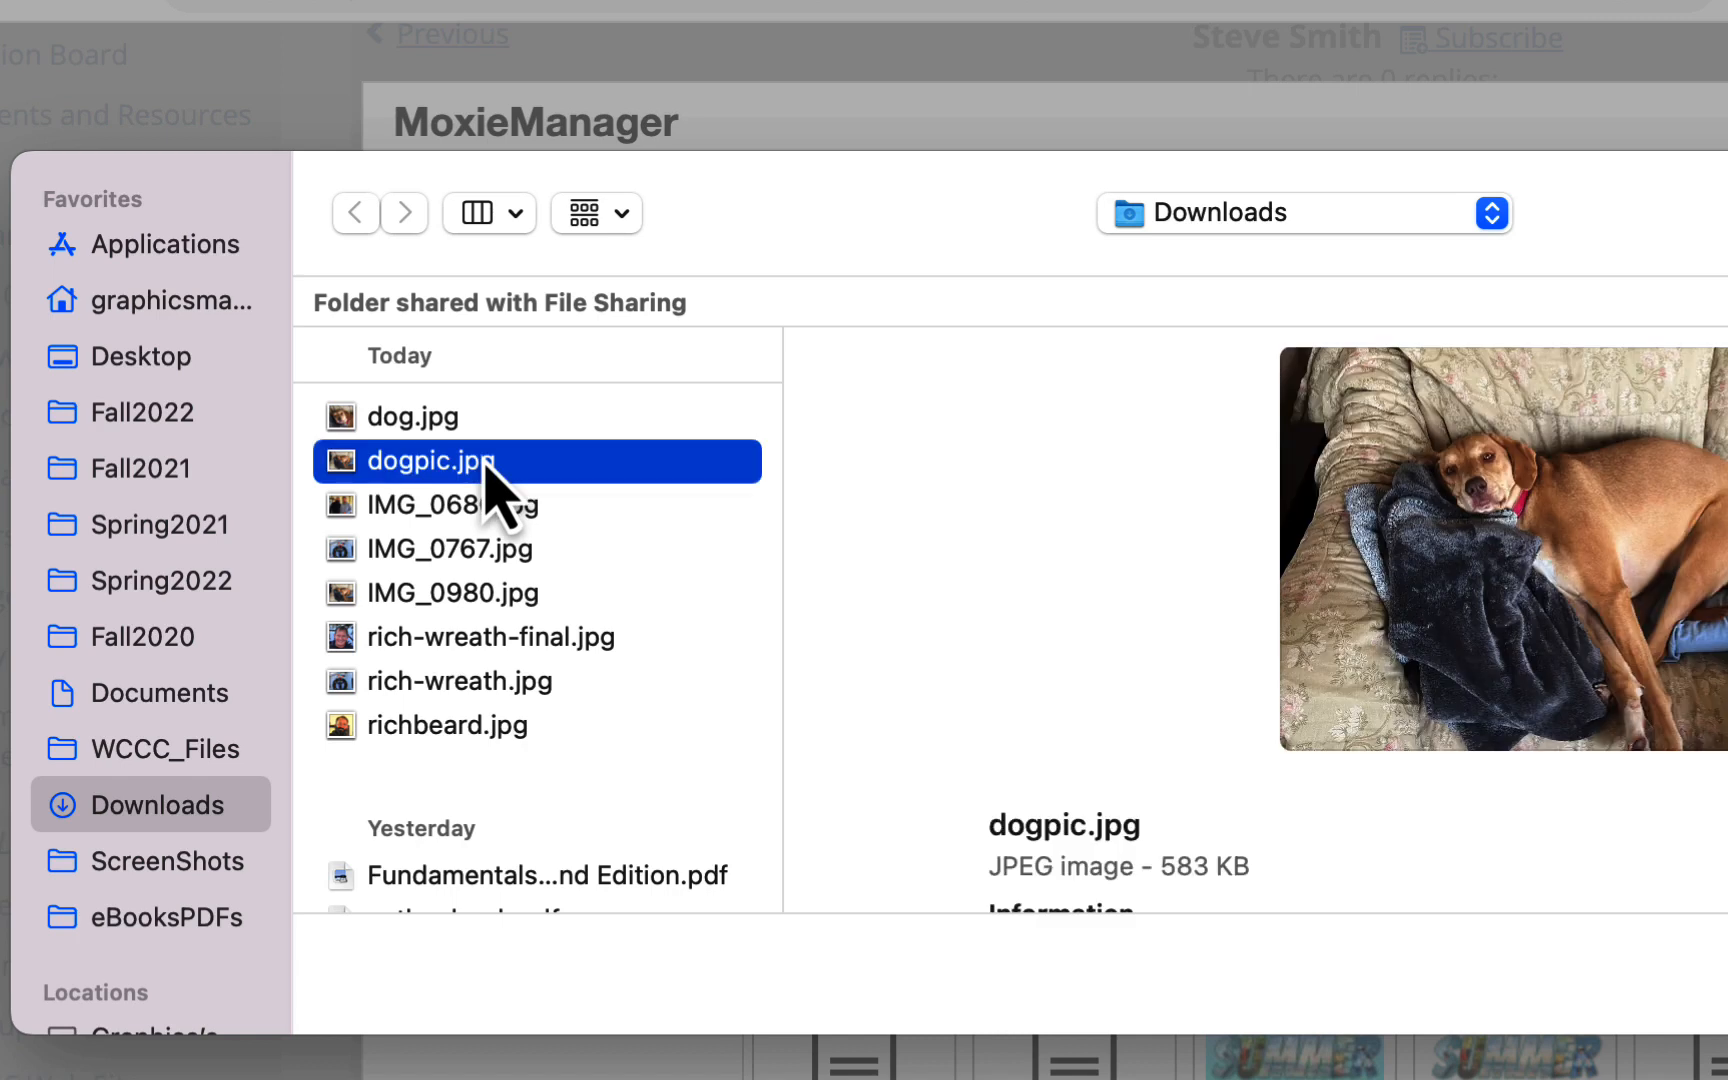
click(449, 433)
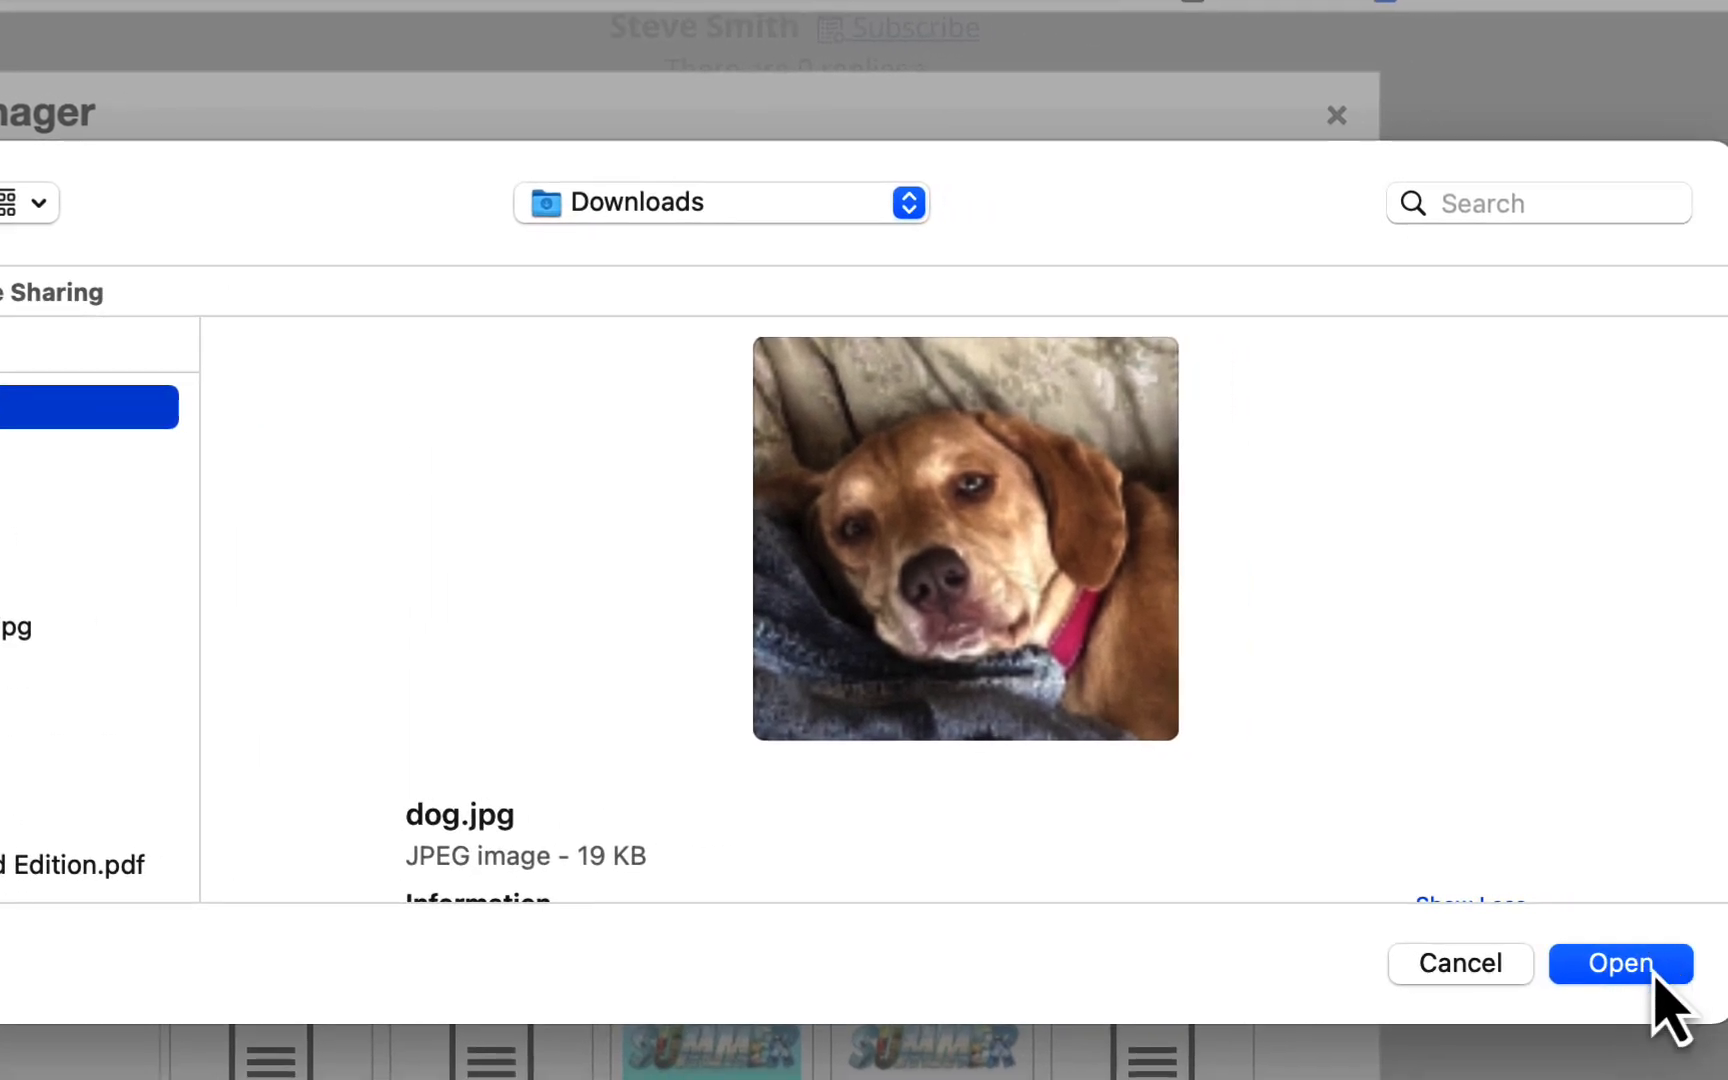
click(1650, 968)
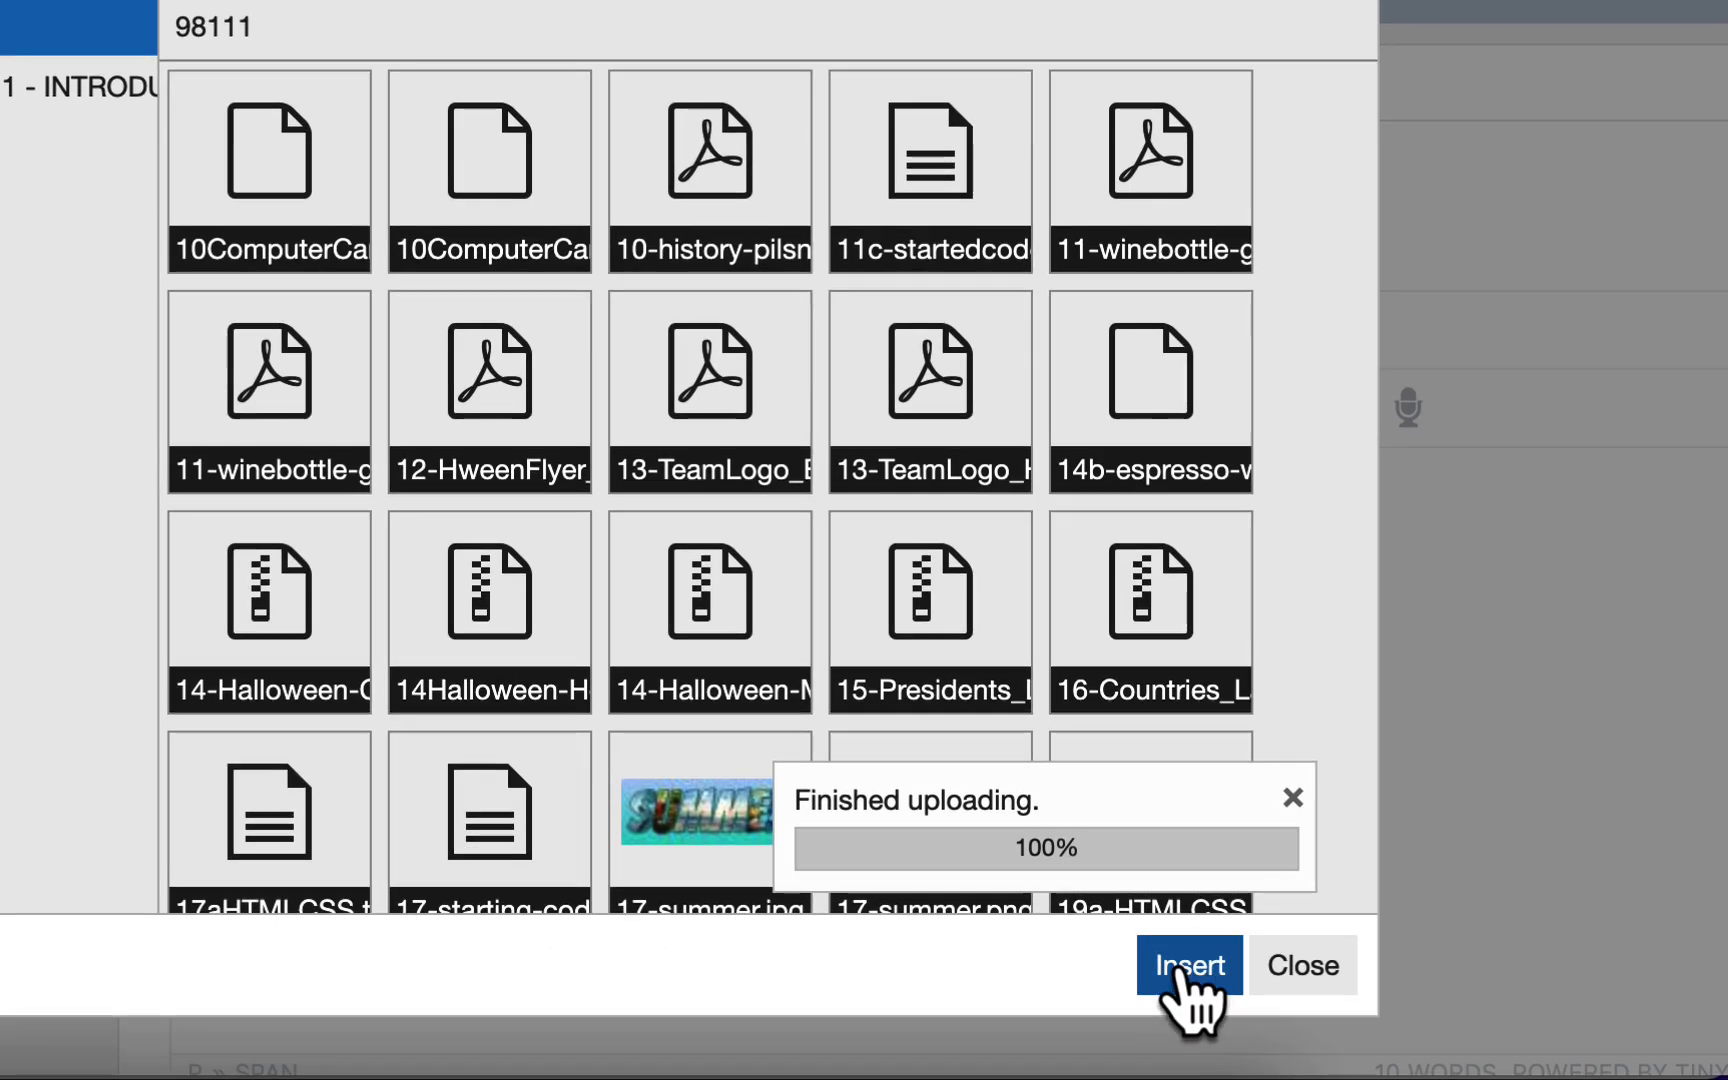
- Insert the uploaded dog picture into the post at 120 × 114 px and submit the edited post
click(1185, 965)
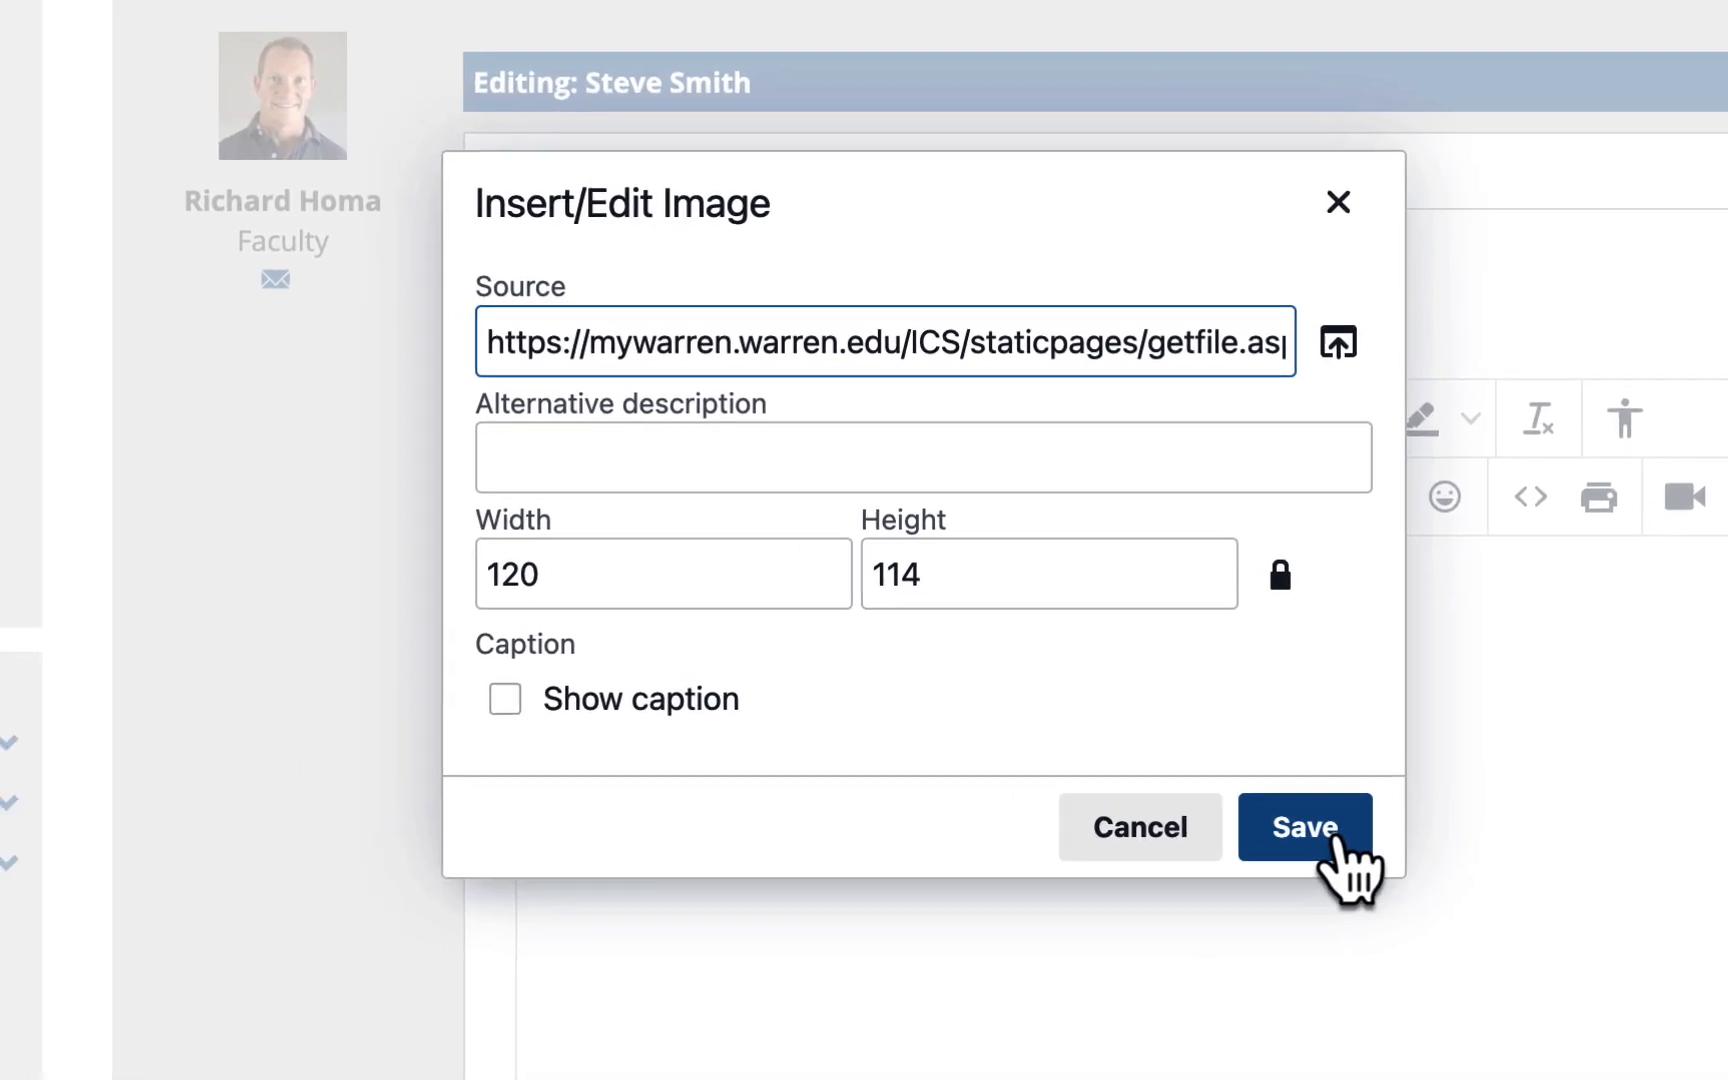
click(1338, 840)
scroll(1242, 744, down, 6)
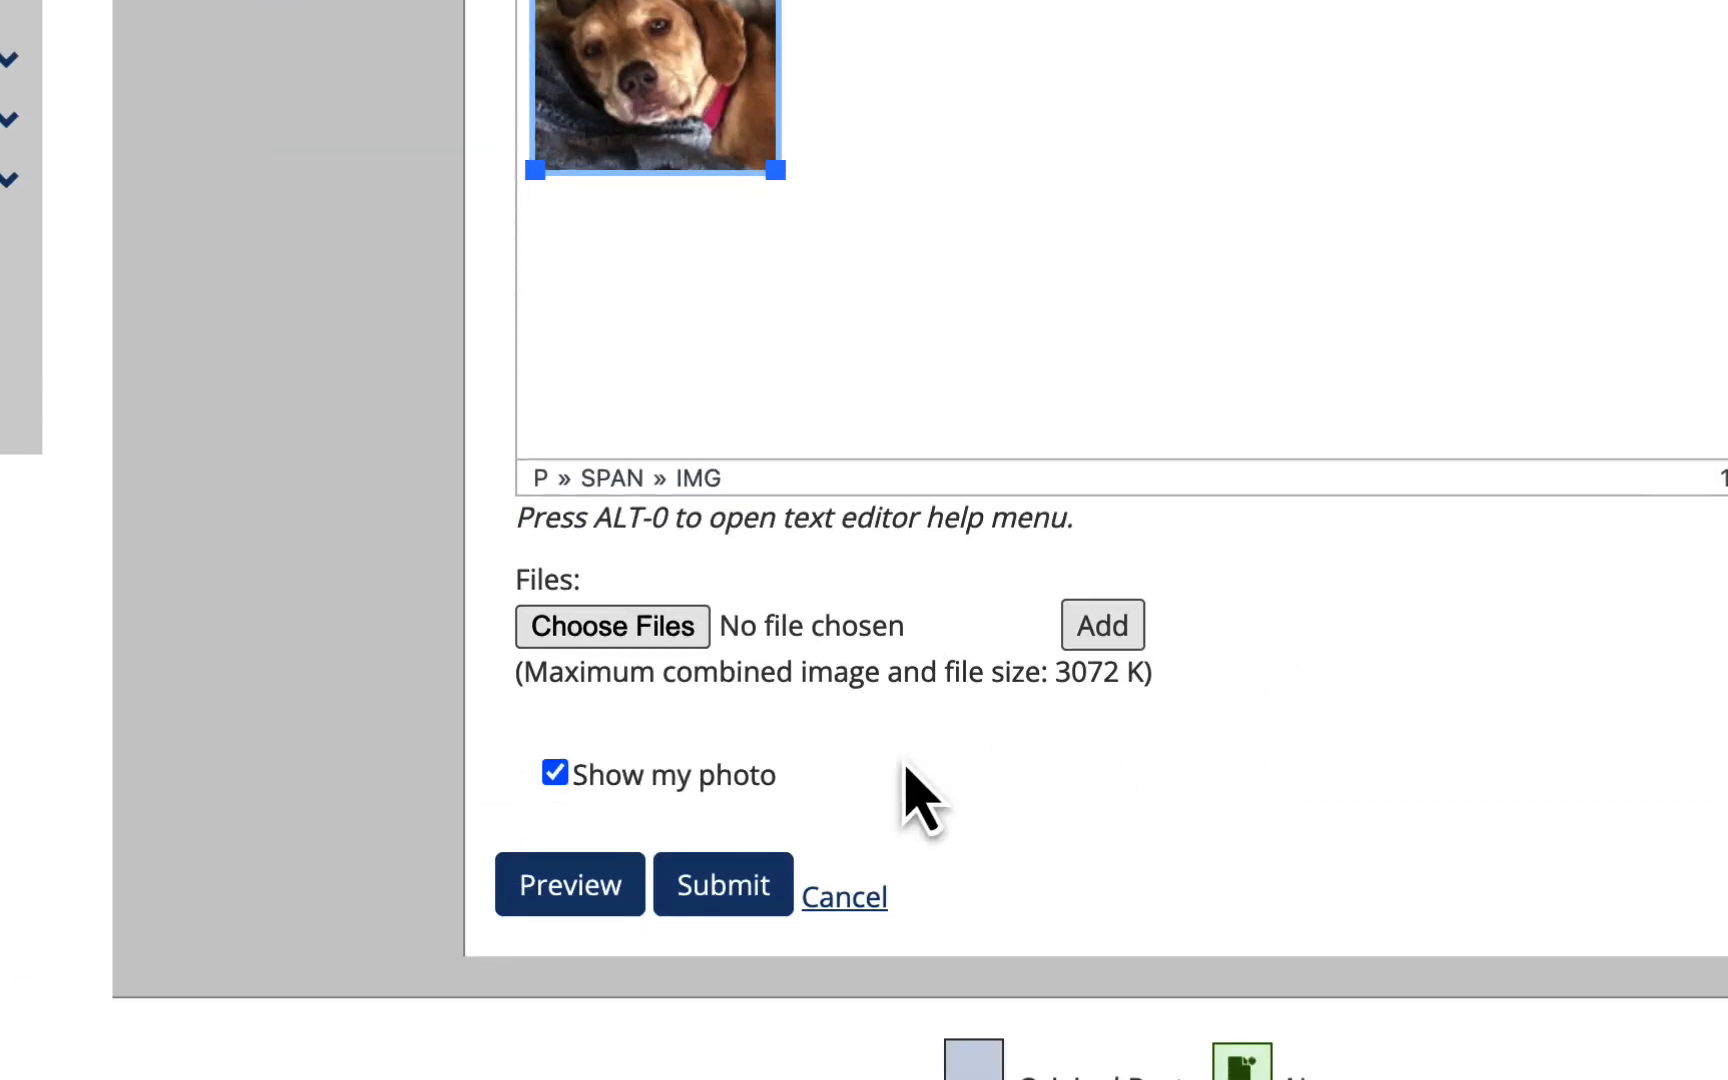
click(745, 887)
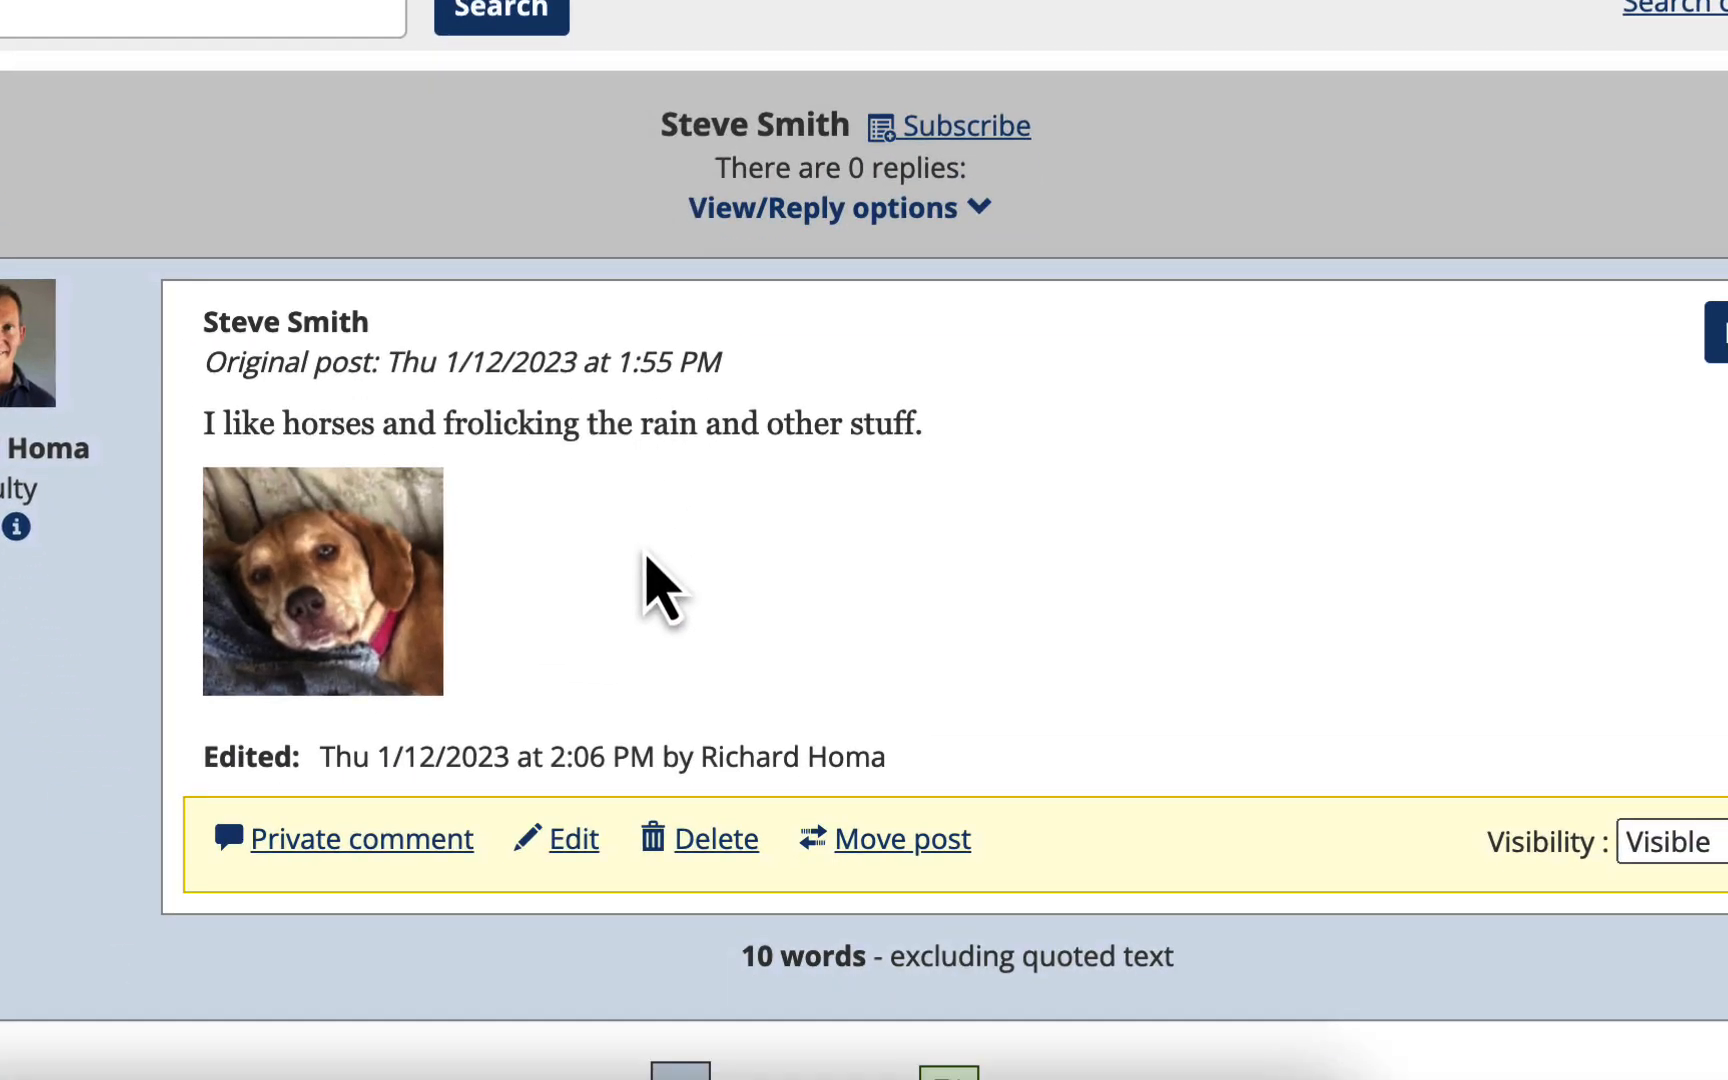
- Open the introduction post for editing again and delete the dog picture below its text
scroll(660, 590, down, 3)
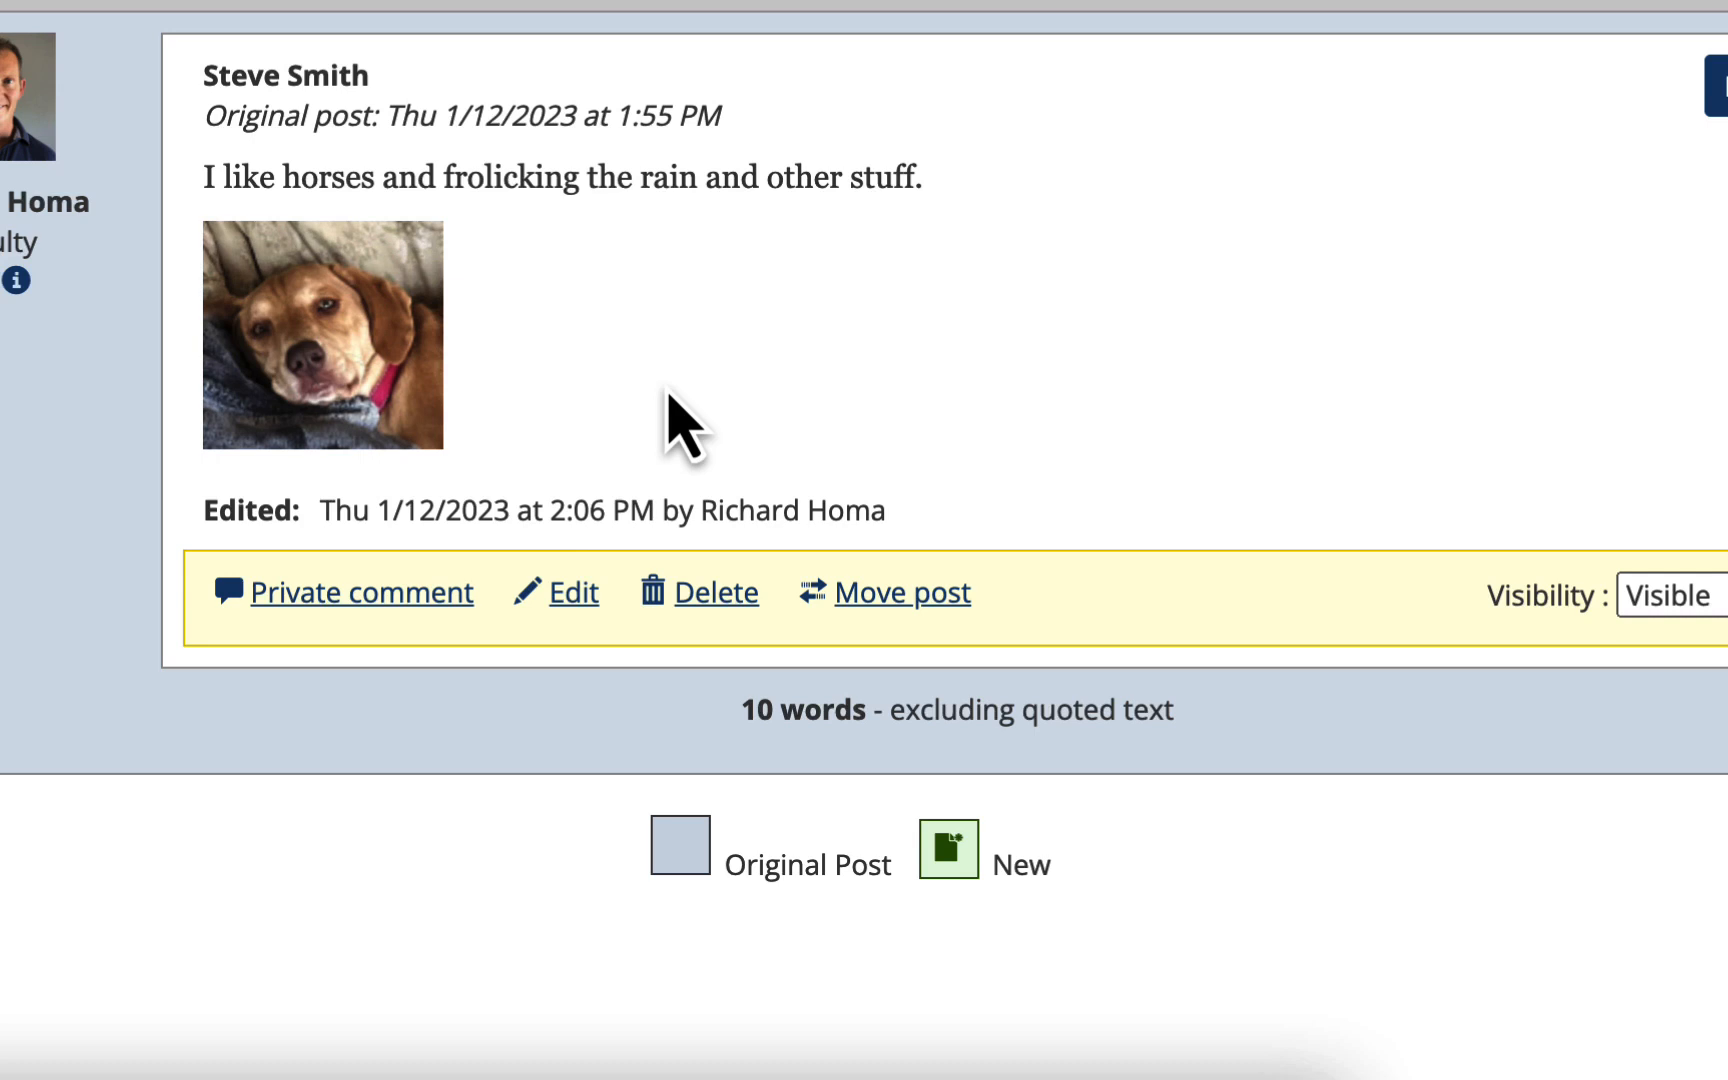
click(570, 593)
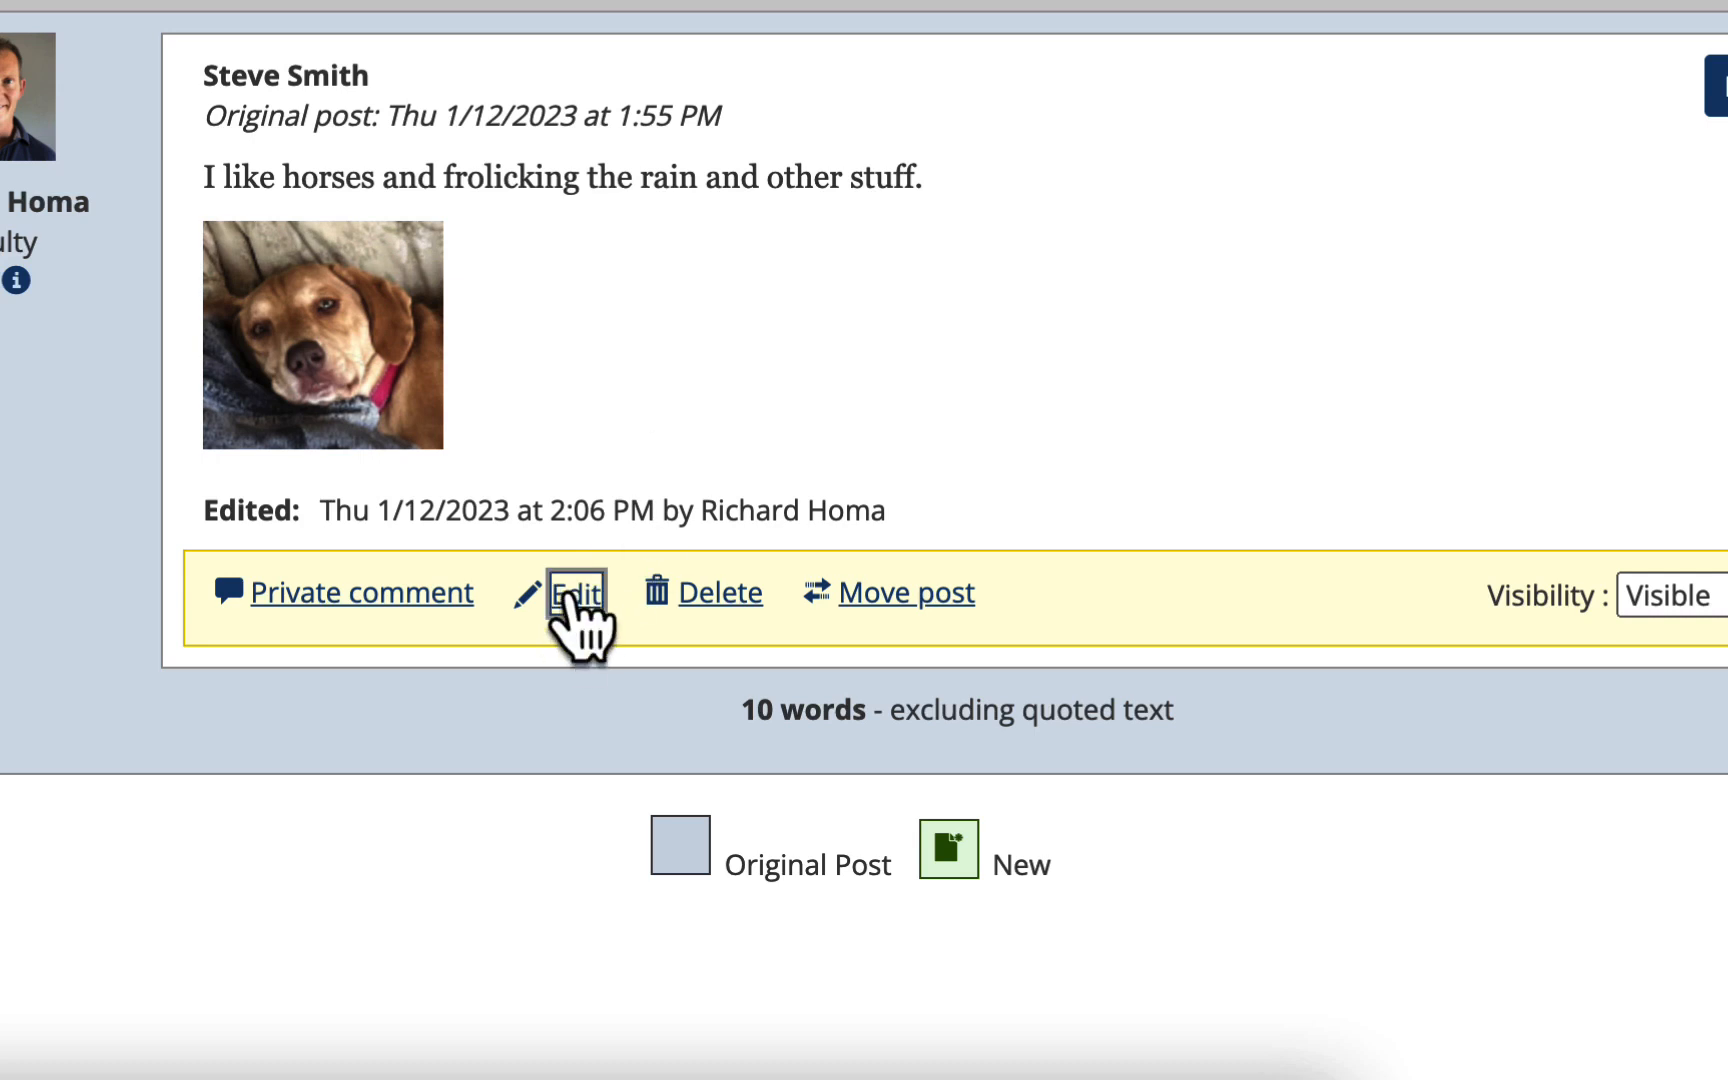
scroll(579, 625, down, 4)
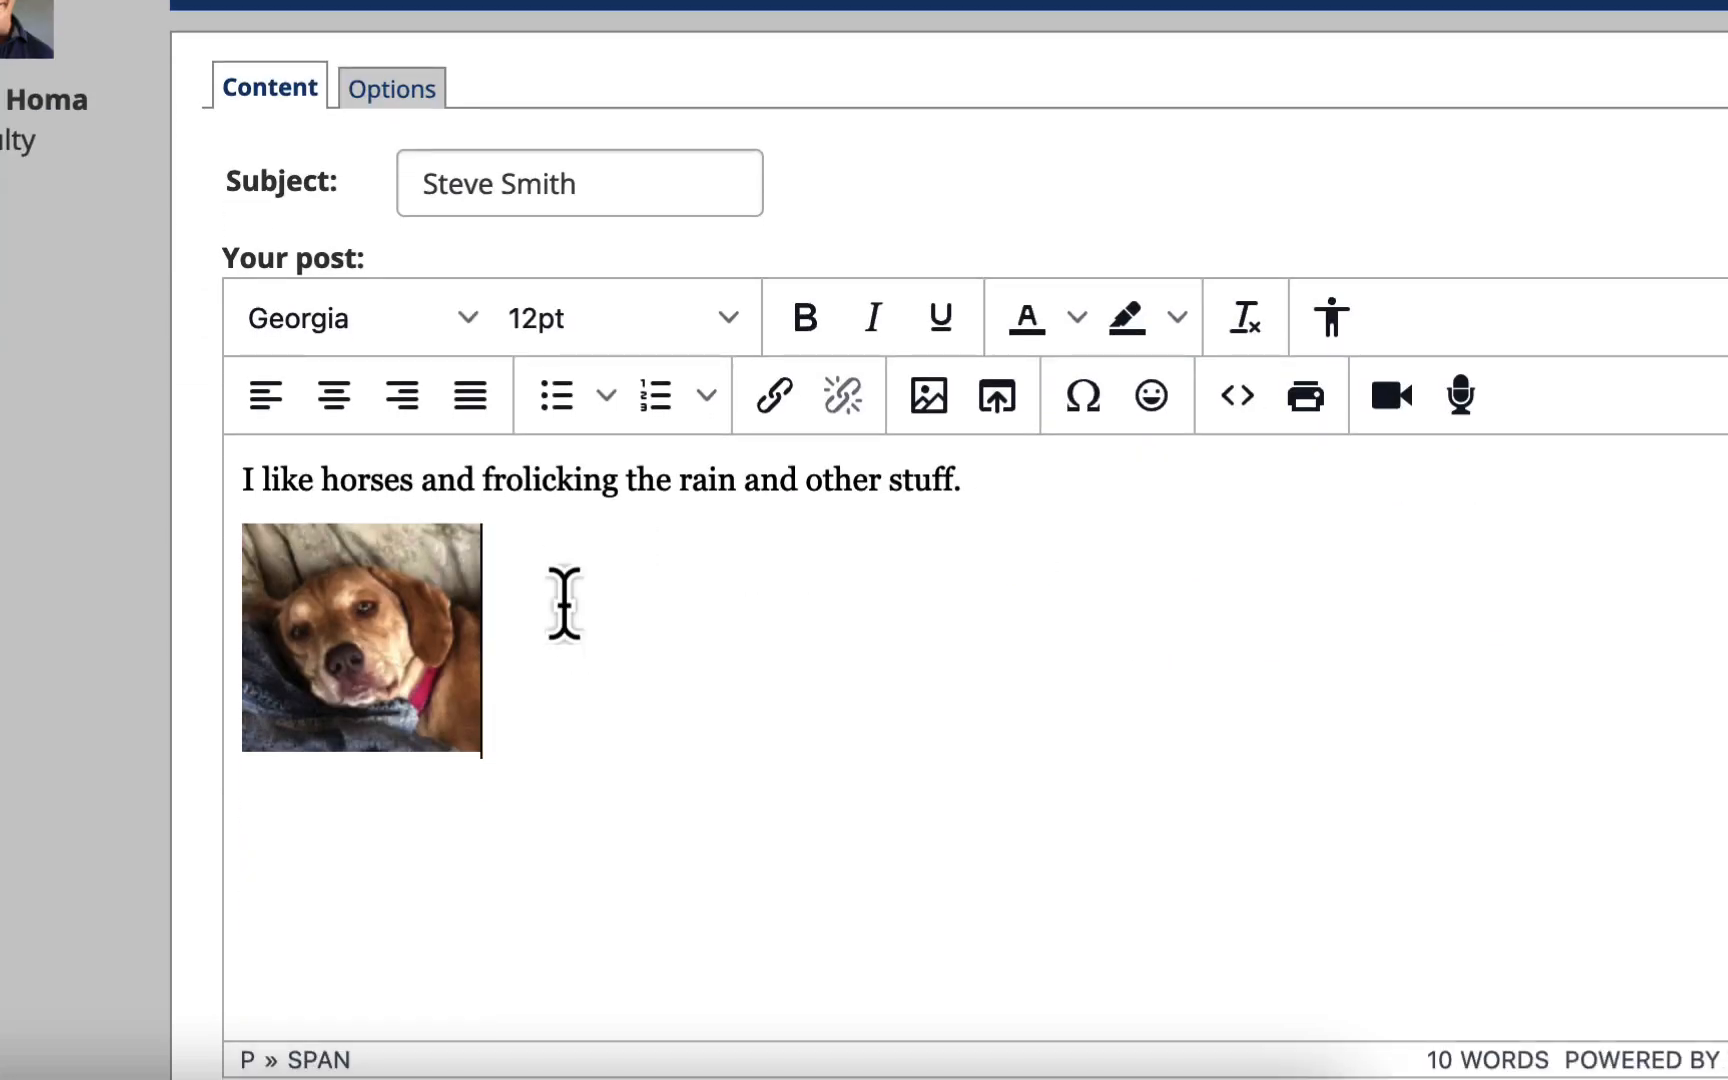
click(529, 640)
key(BackSpace)
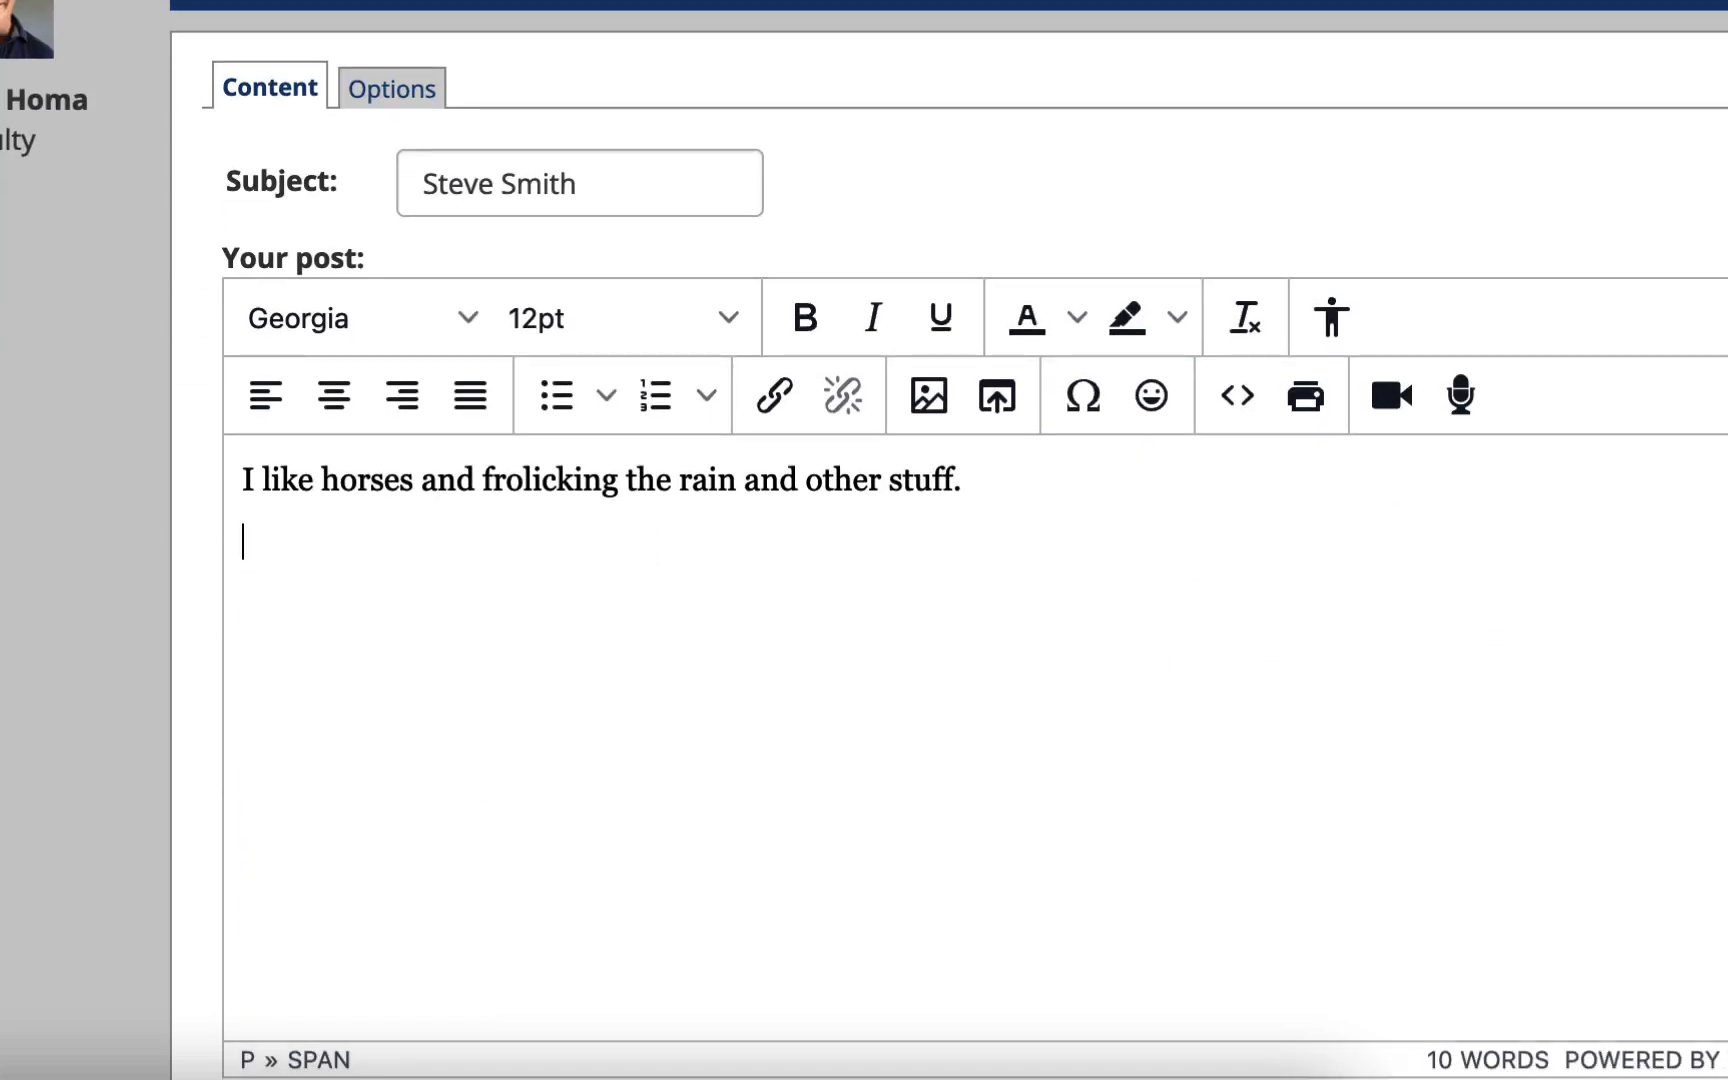
- Start inserting an image into the post and upload richbeard.jpg from the Downloads folder as its source
click(930, 398)
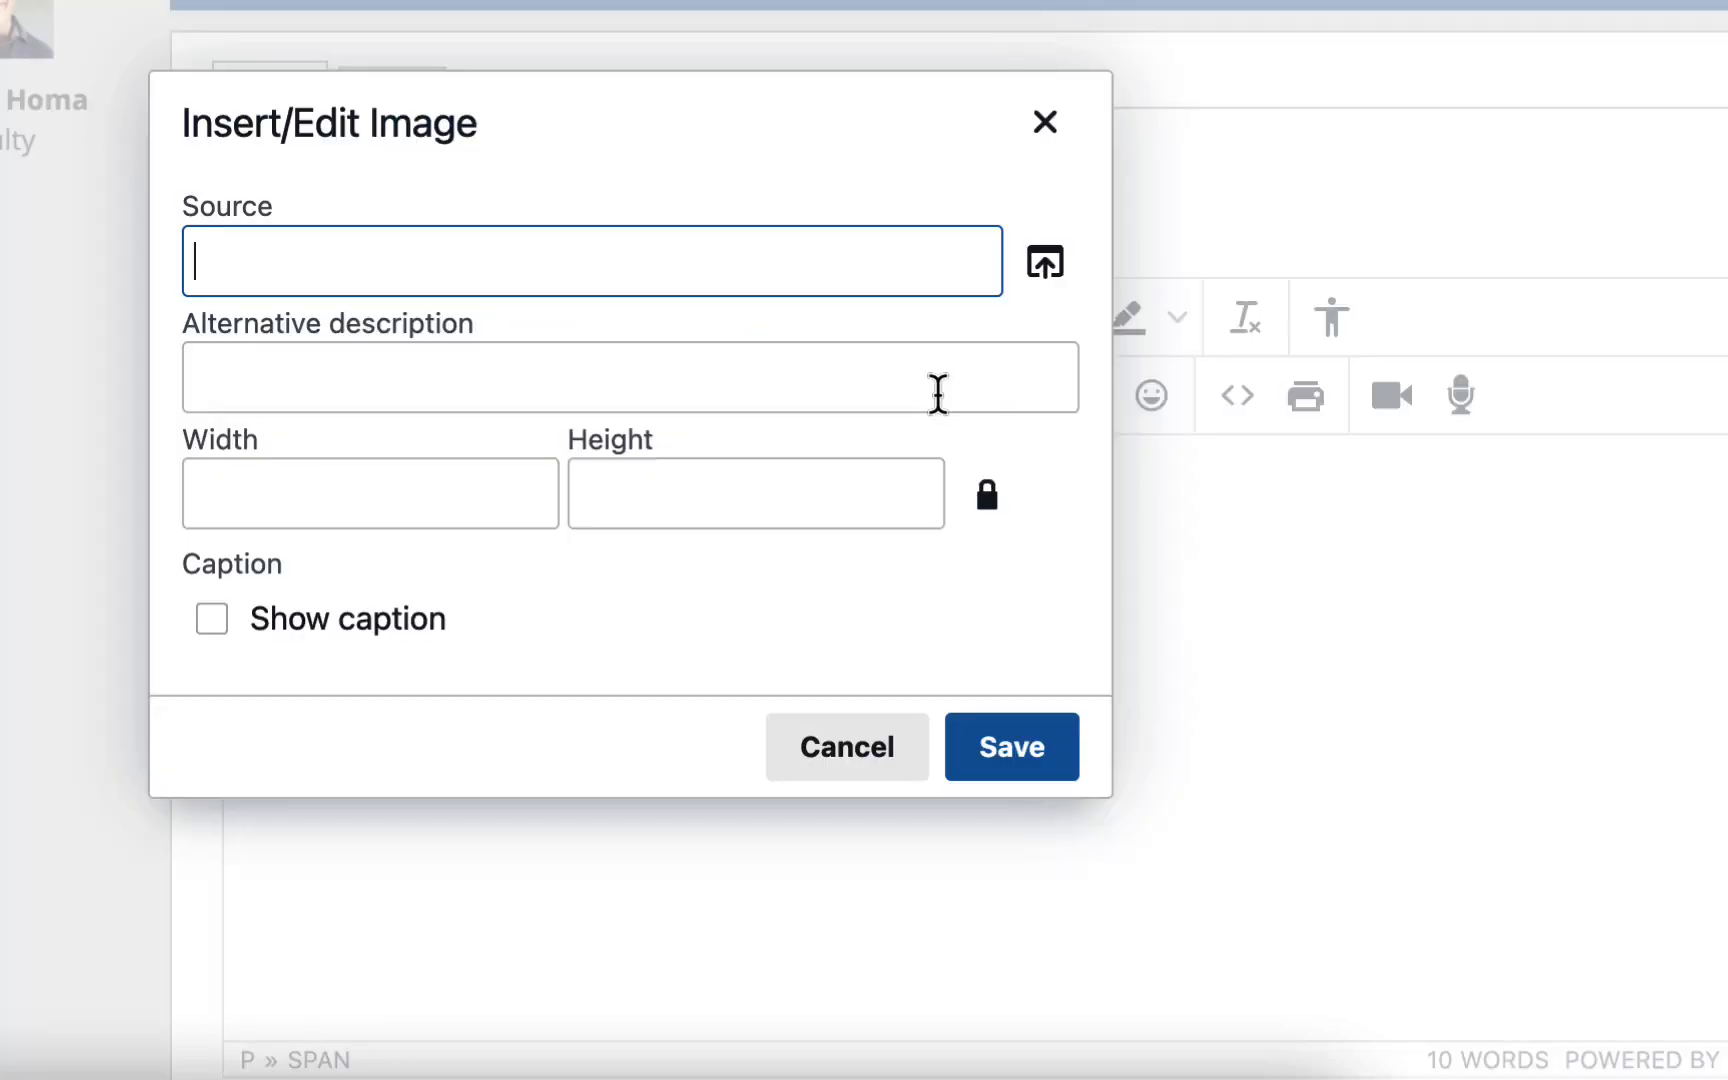
click(1047, 262)
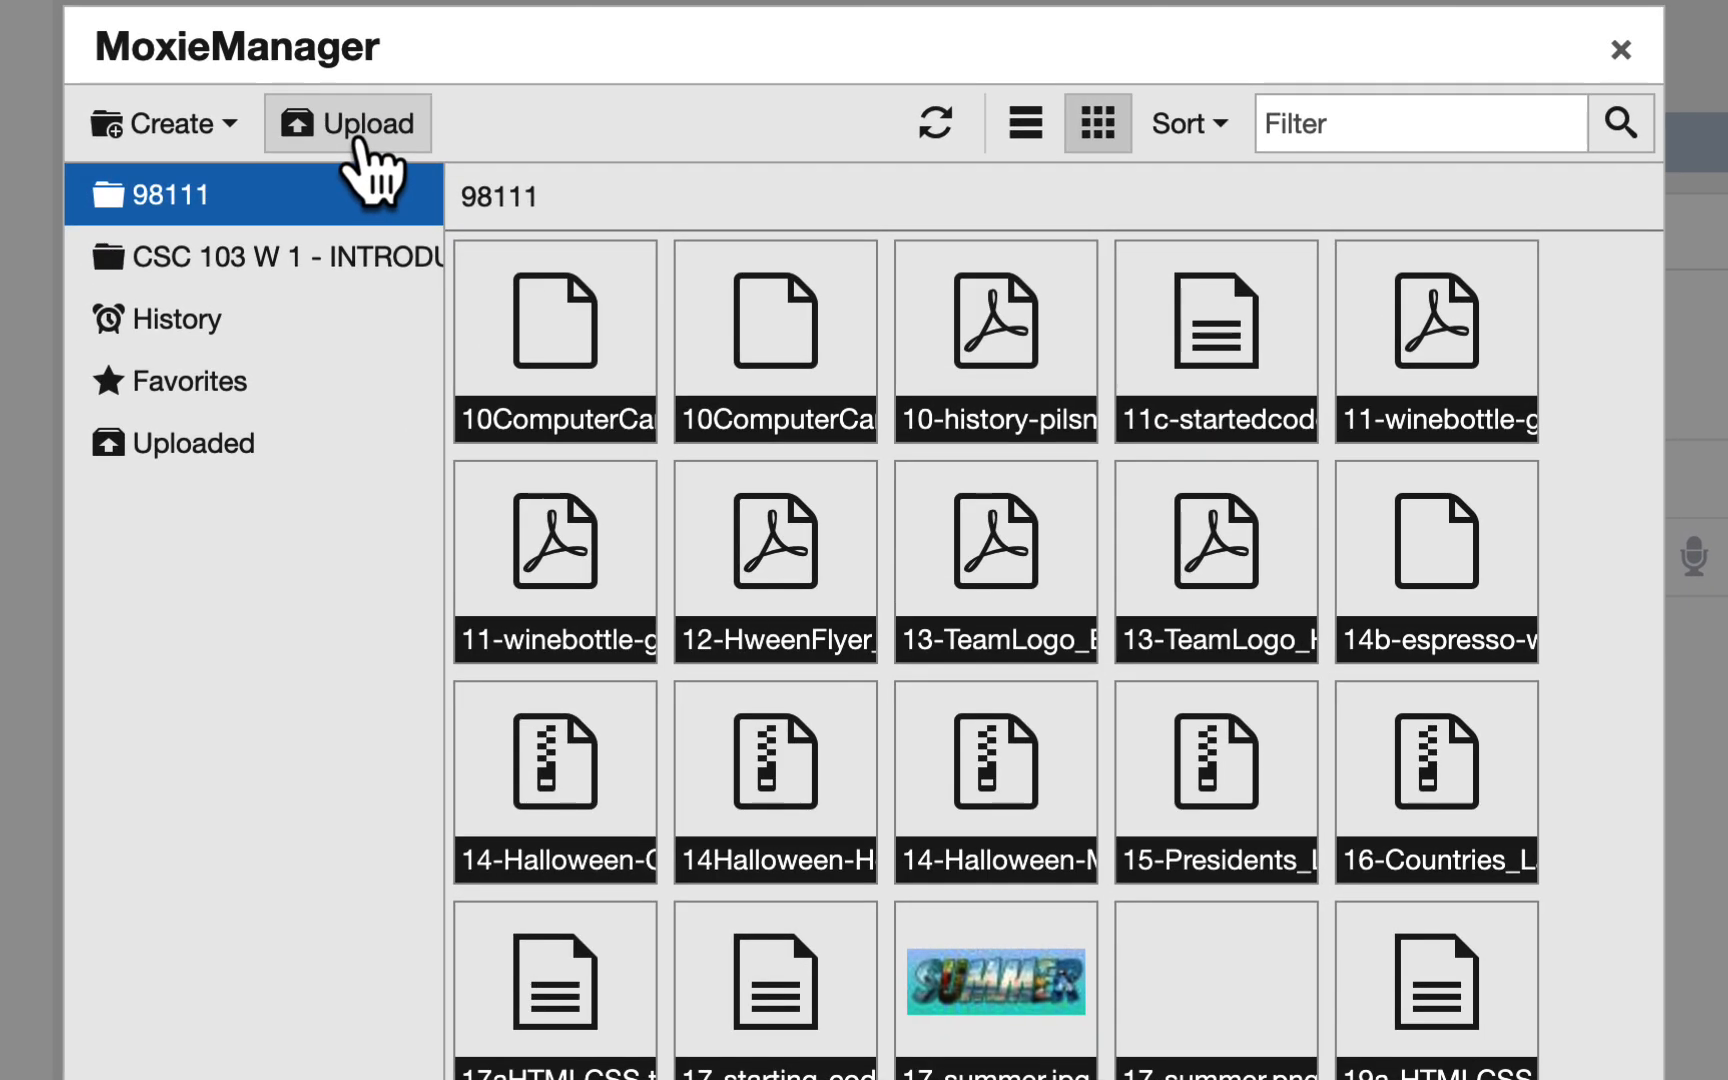
click(358, 140)
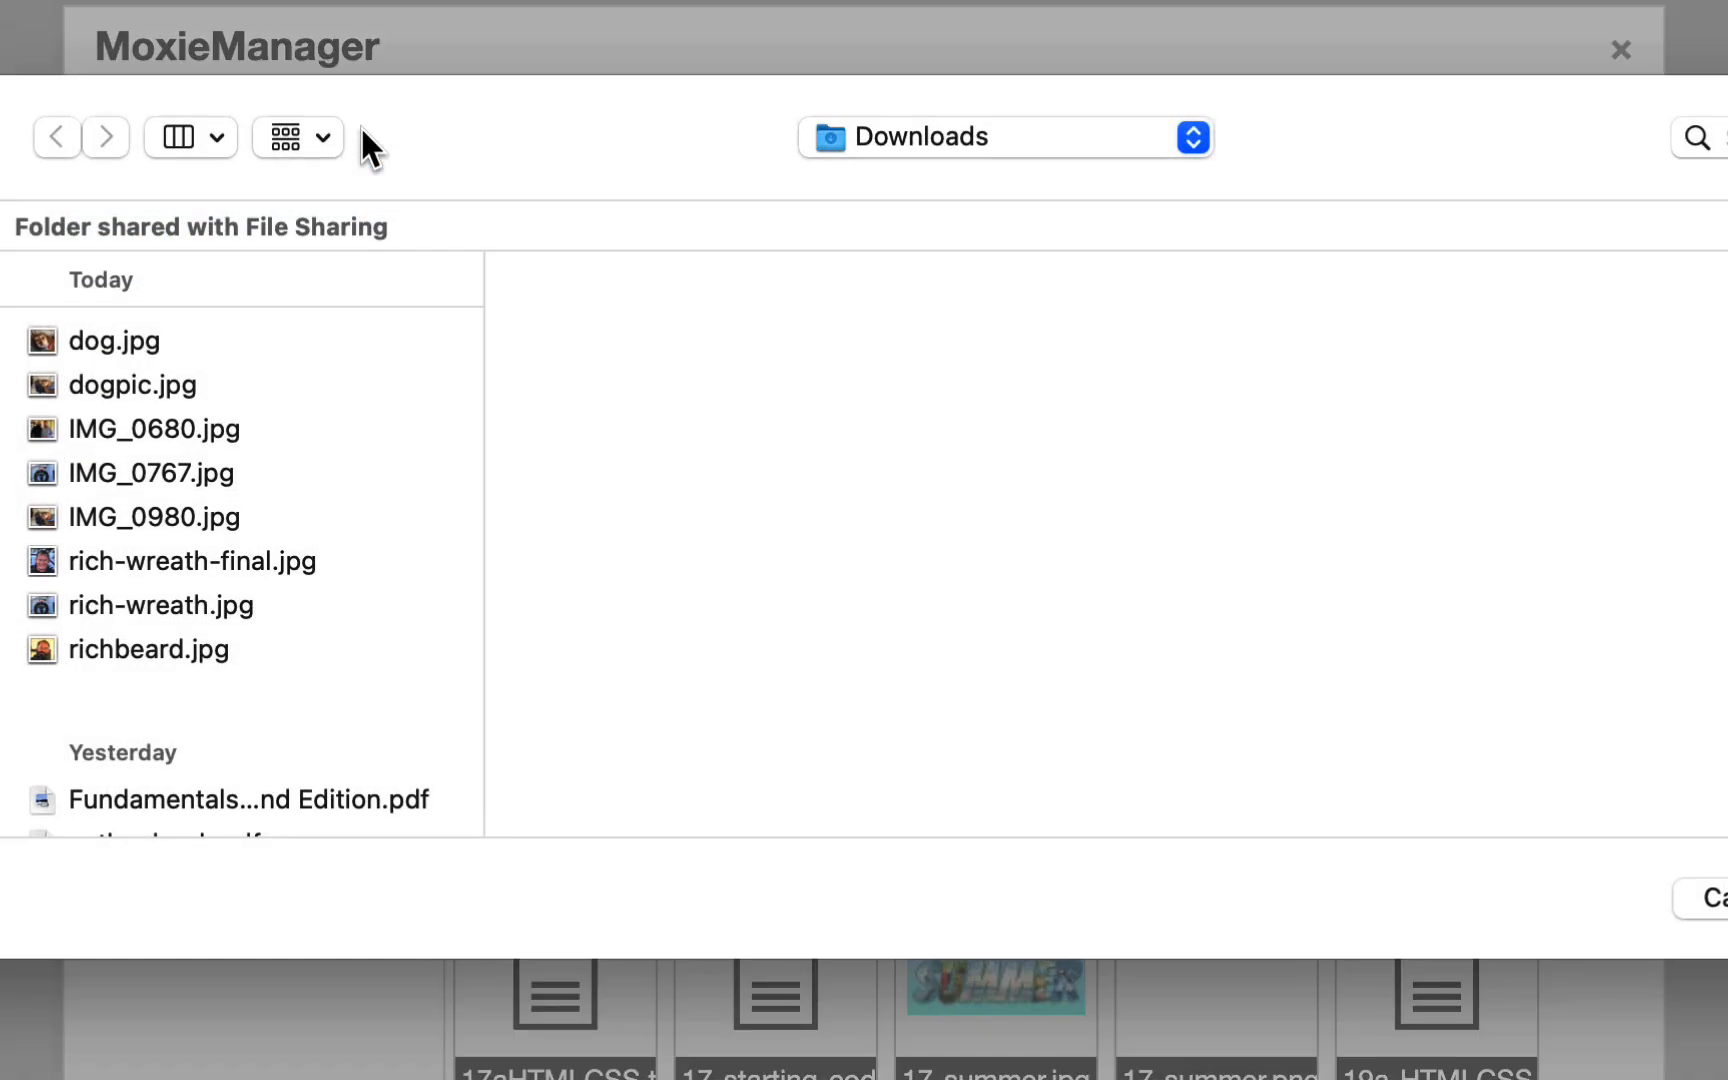
click(216, 662)
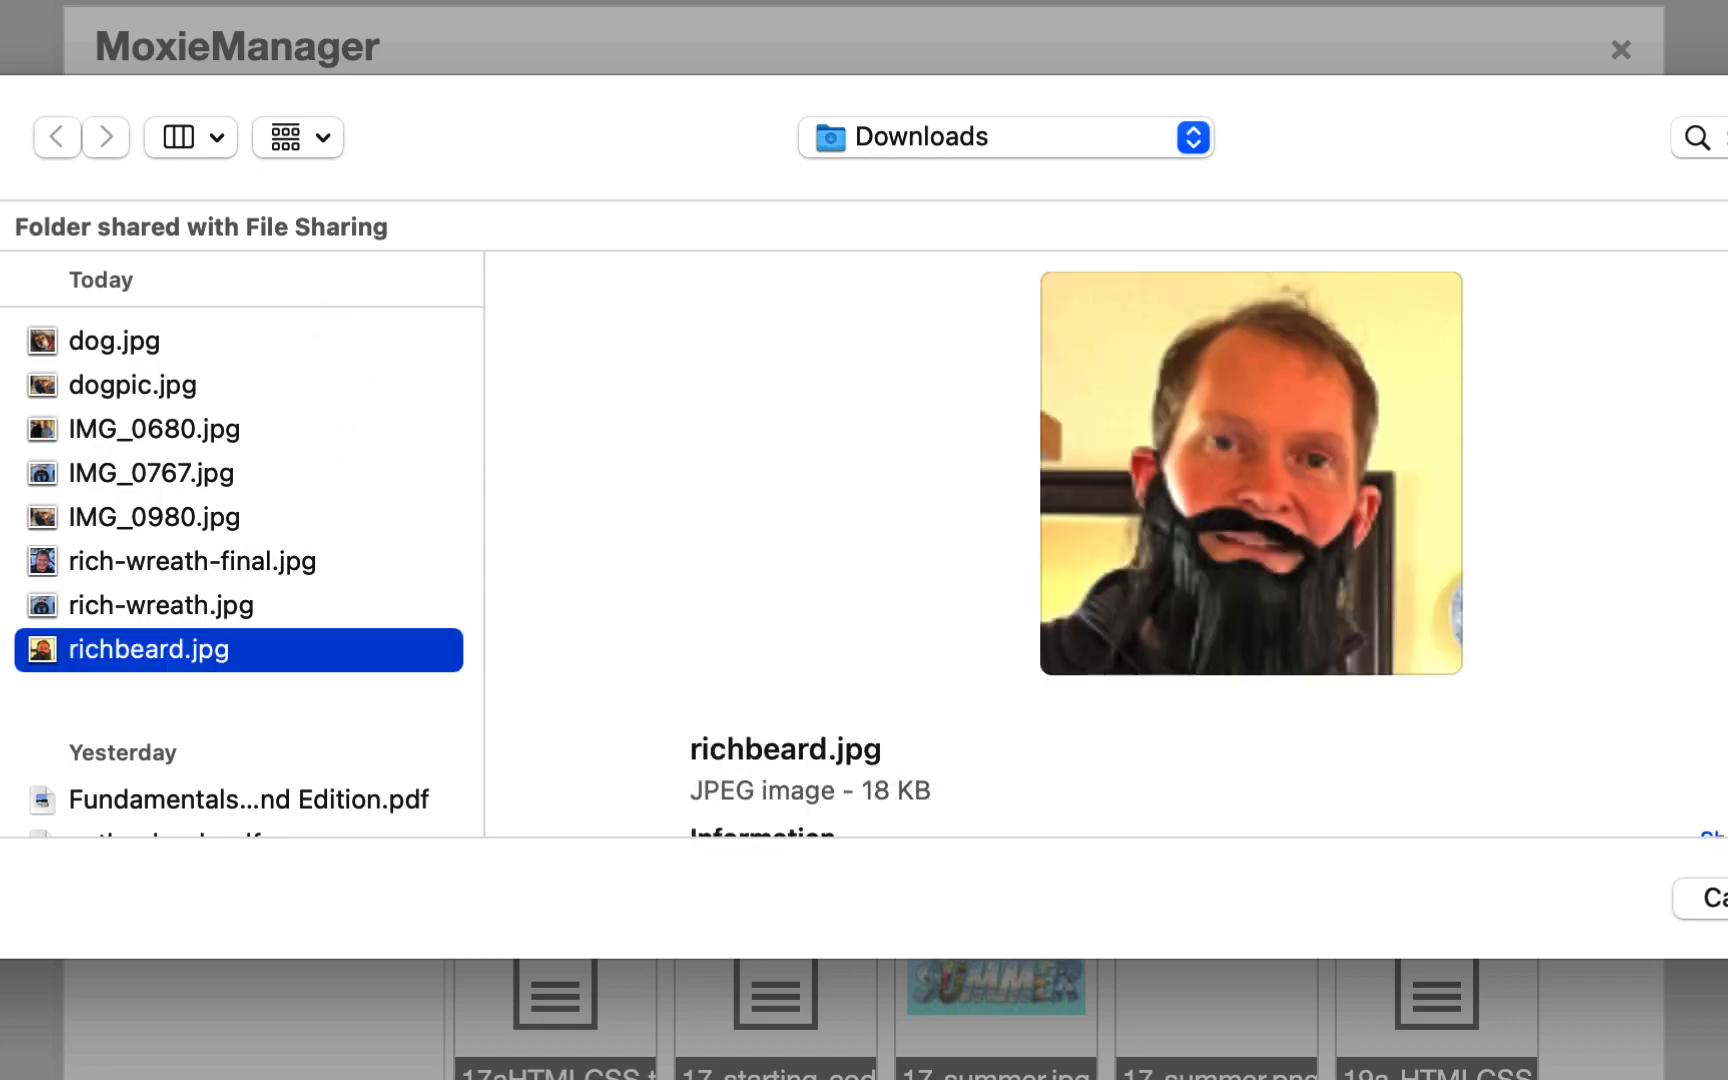
key(Return)
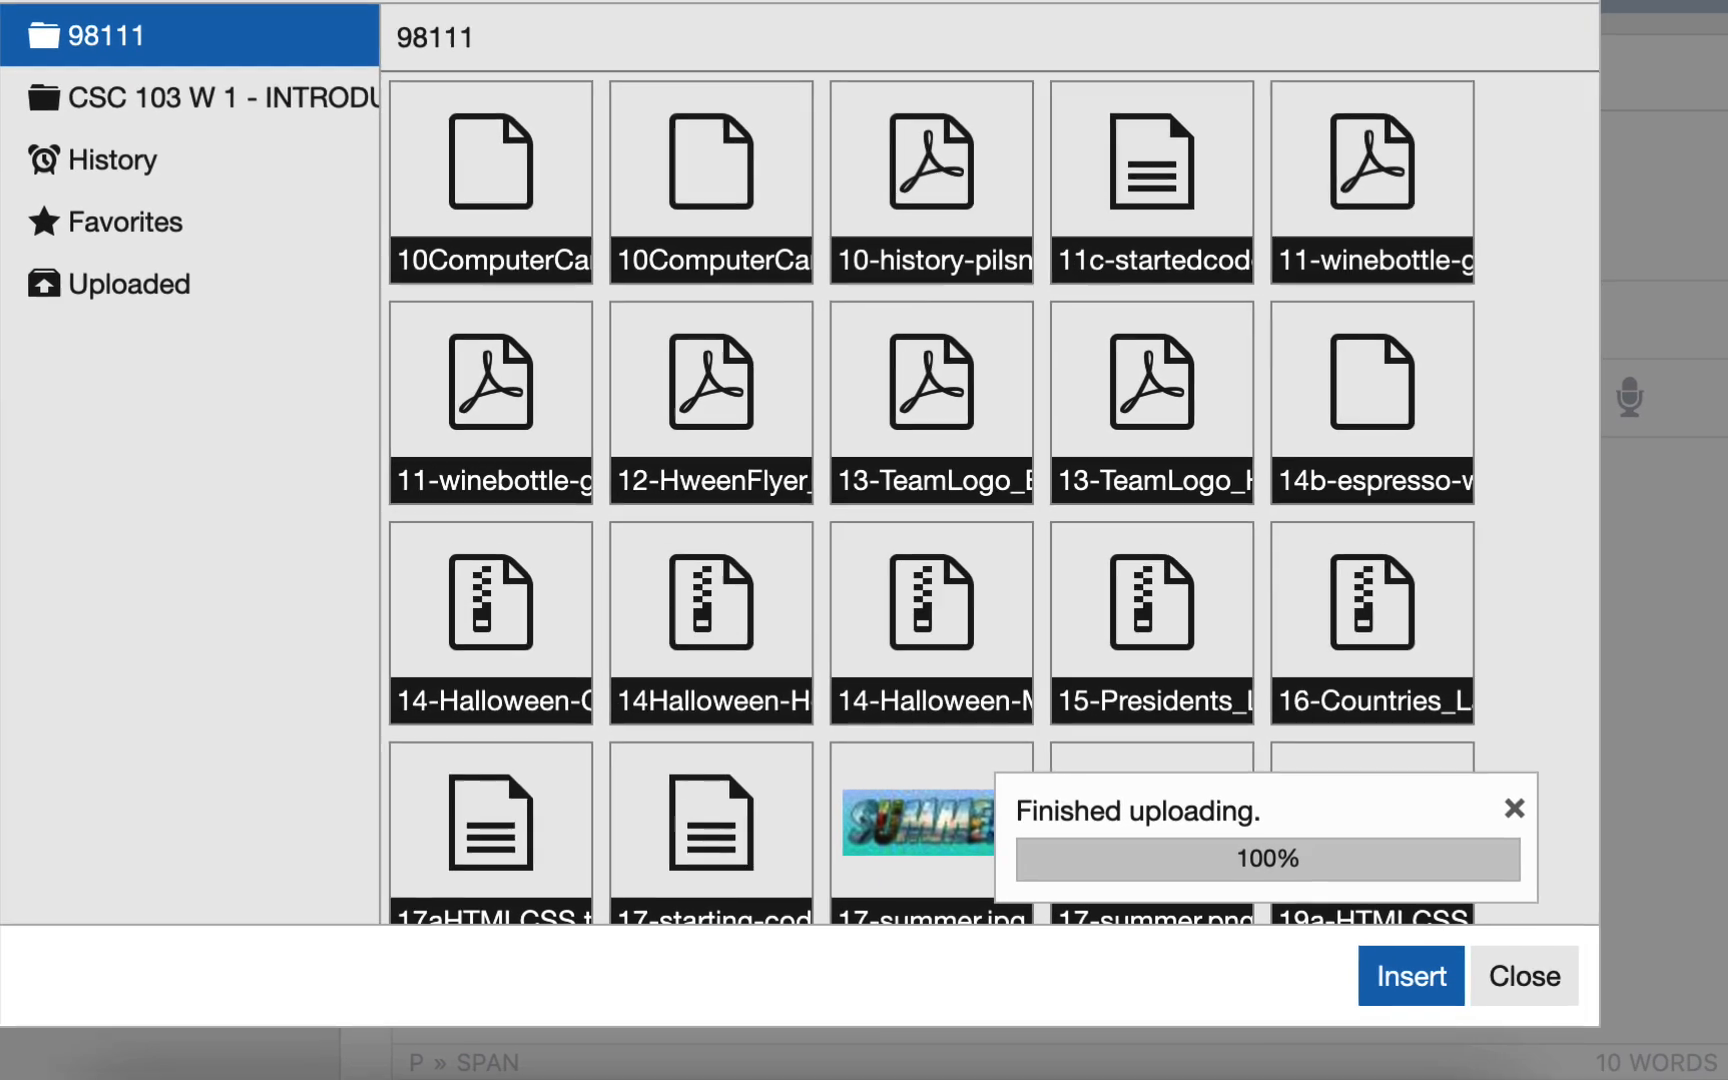
click(1413, 968)
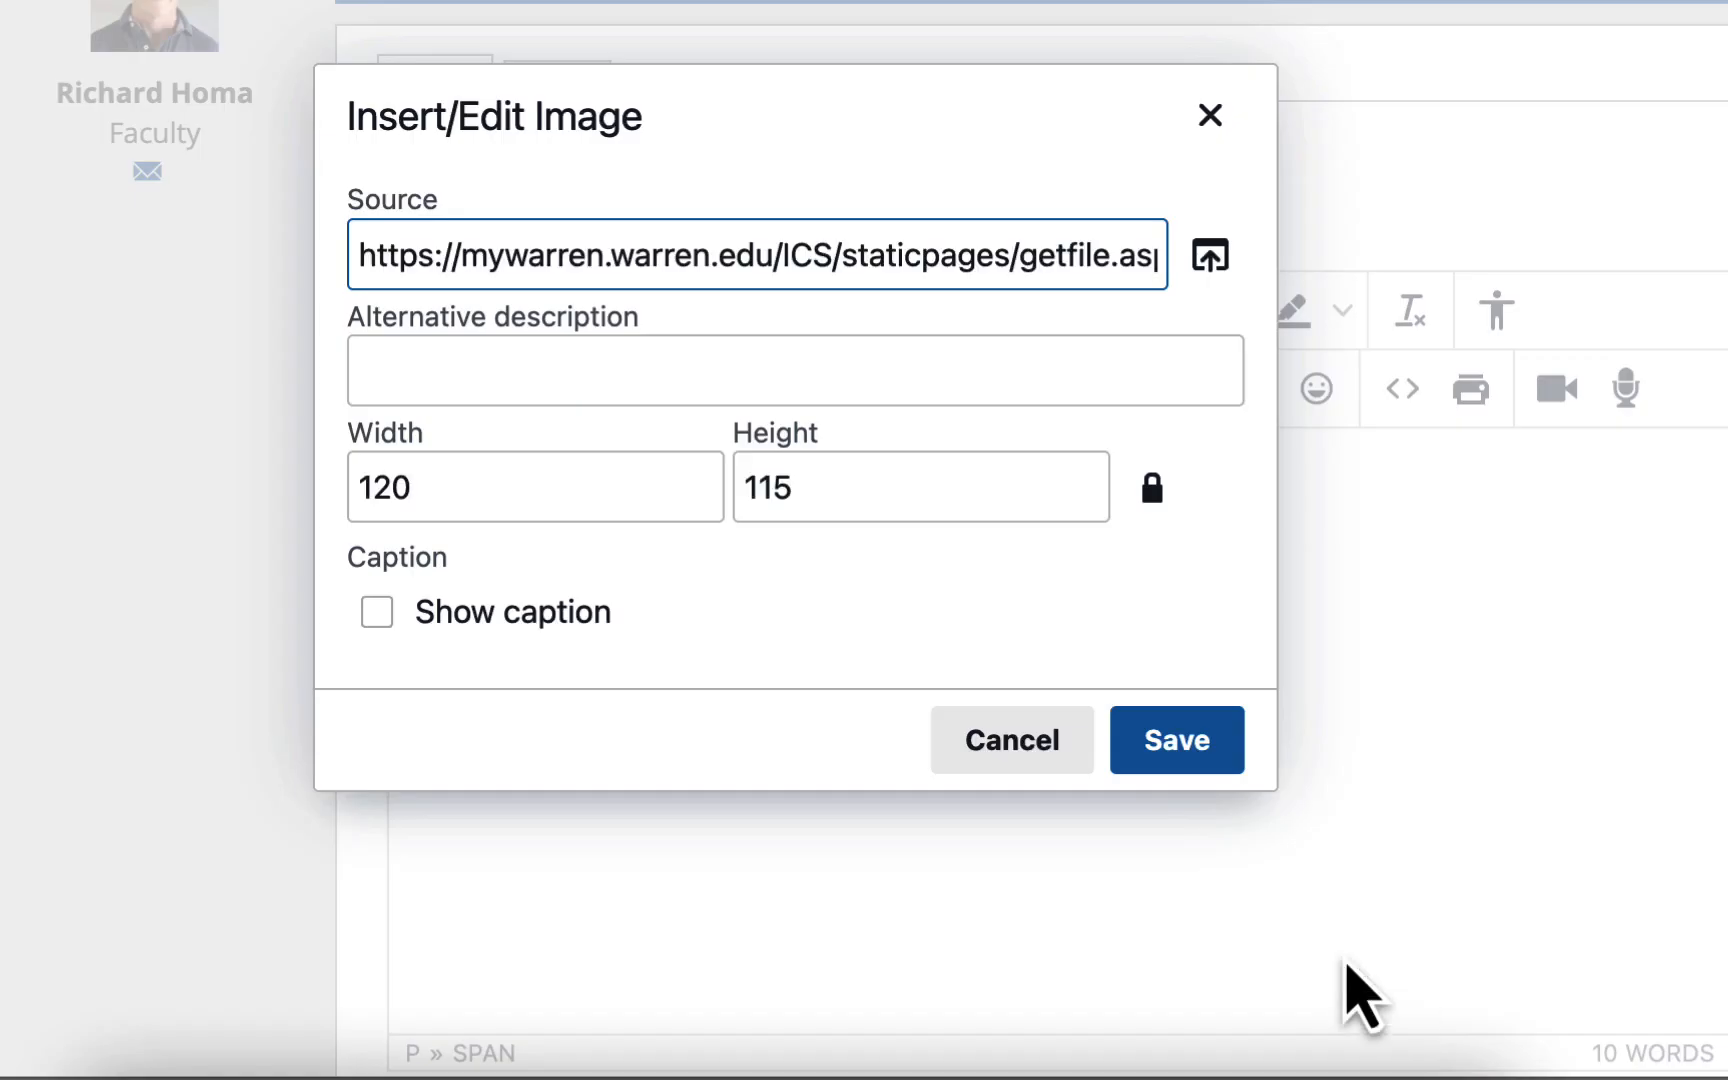
- Insert the uploaded beard picture into the post at 120 × 115 px and submit the edited post
click(1200, 760)
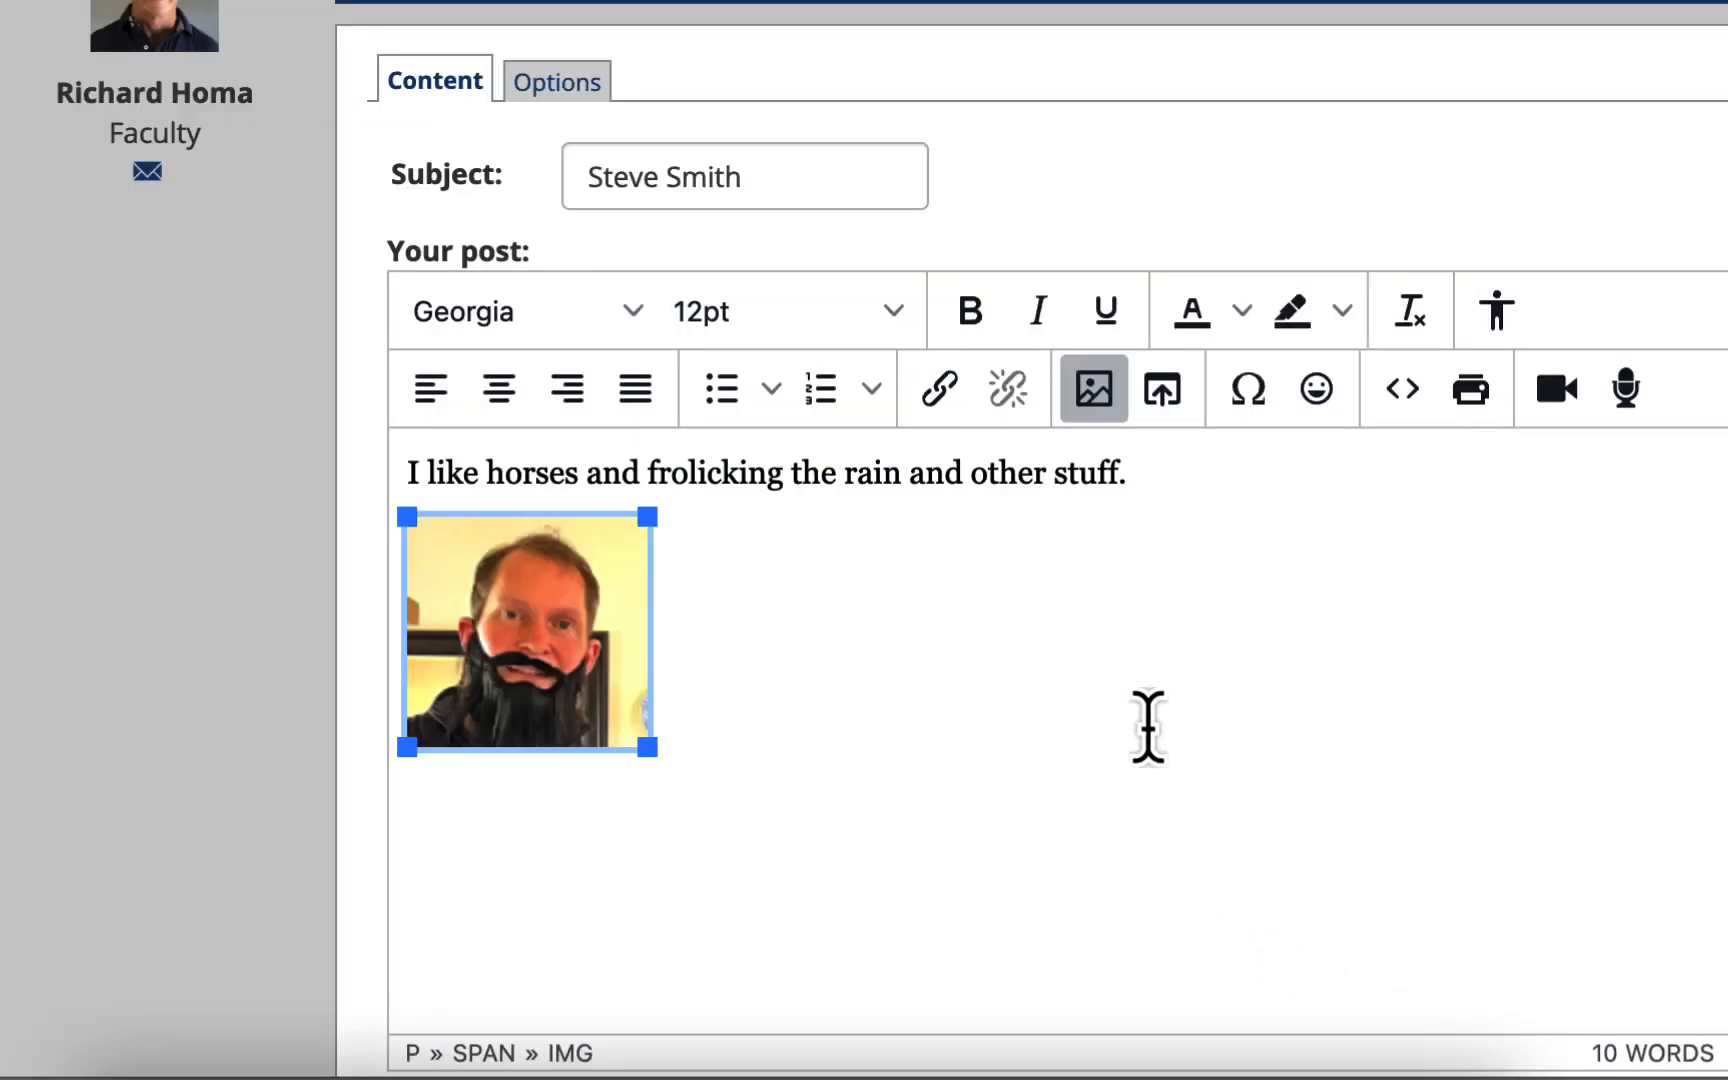
click(1024, 672)
scroll(1024, 672, down, 3)
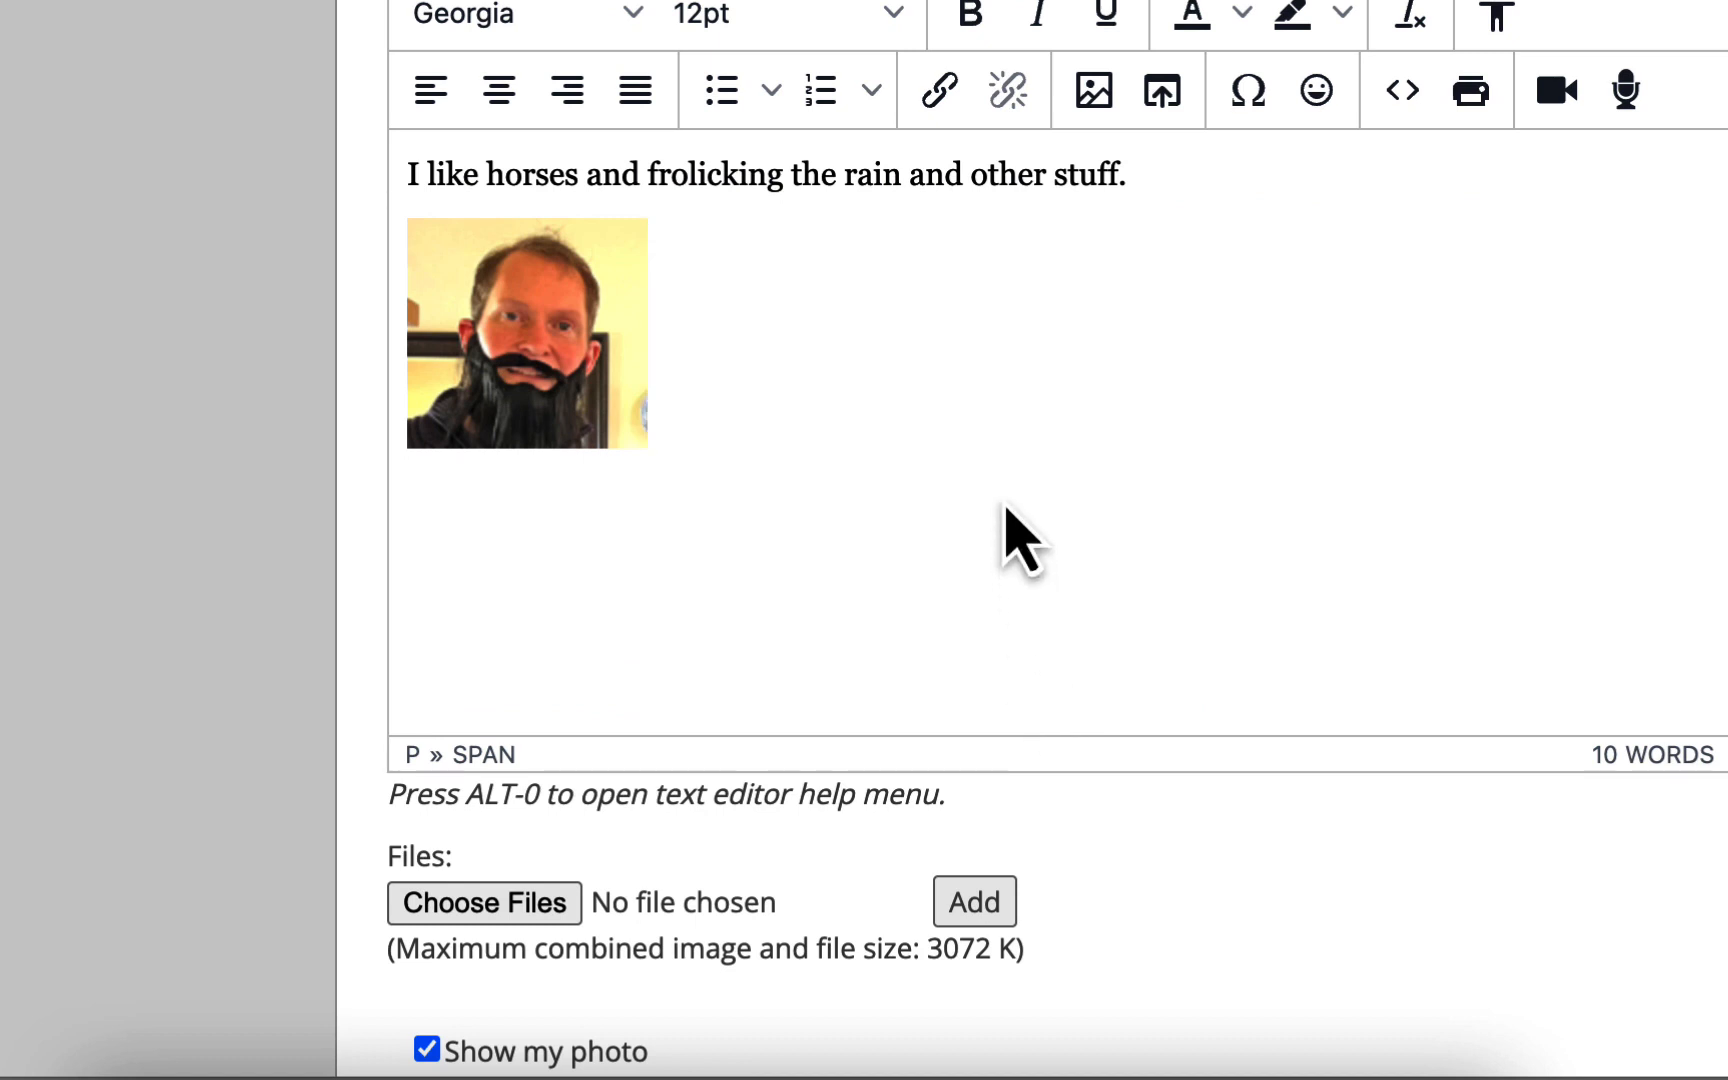
scroll(1005, 503, down, 2)
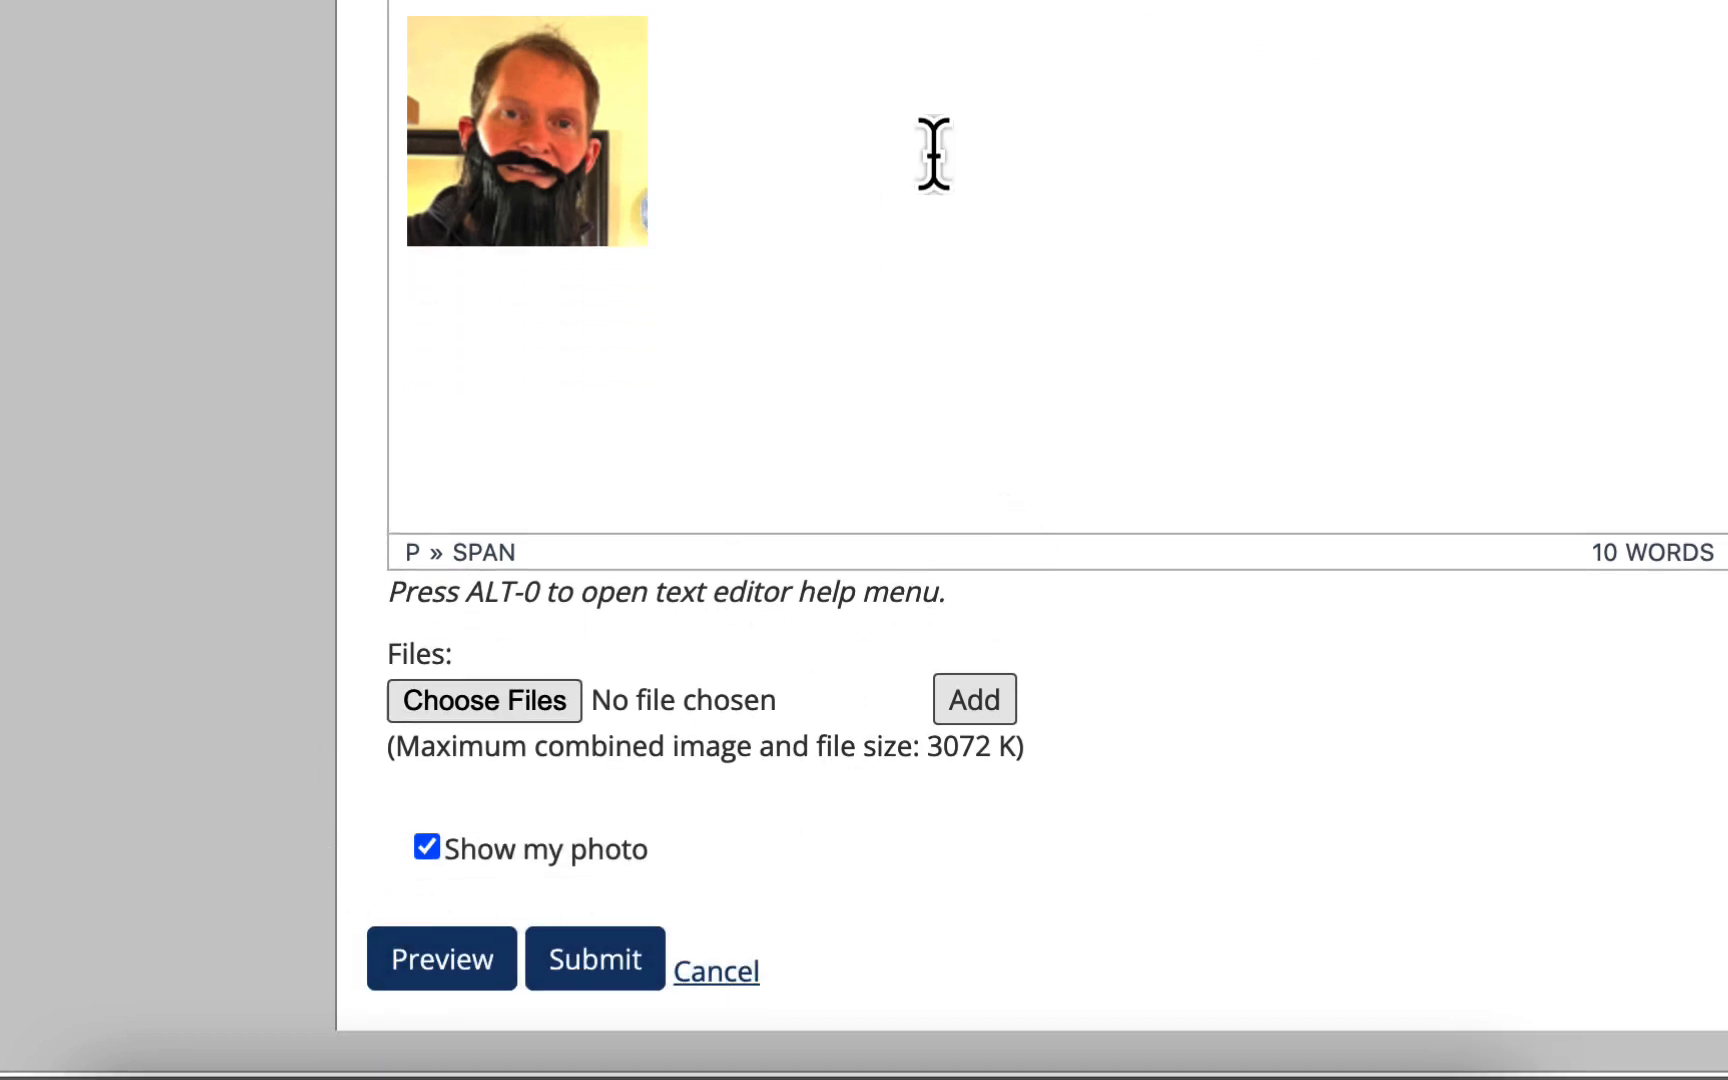
scroll(933, 155, up, 2)
scroll(933, 154, down, 5)
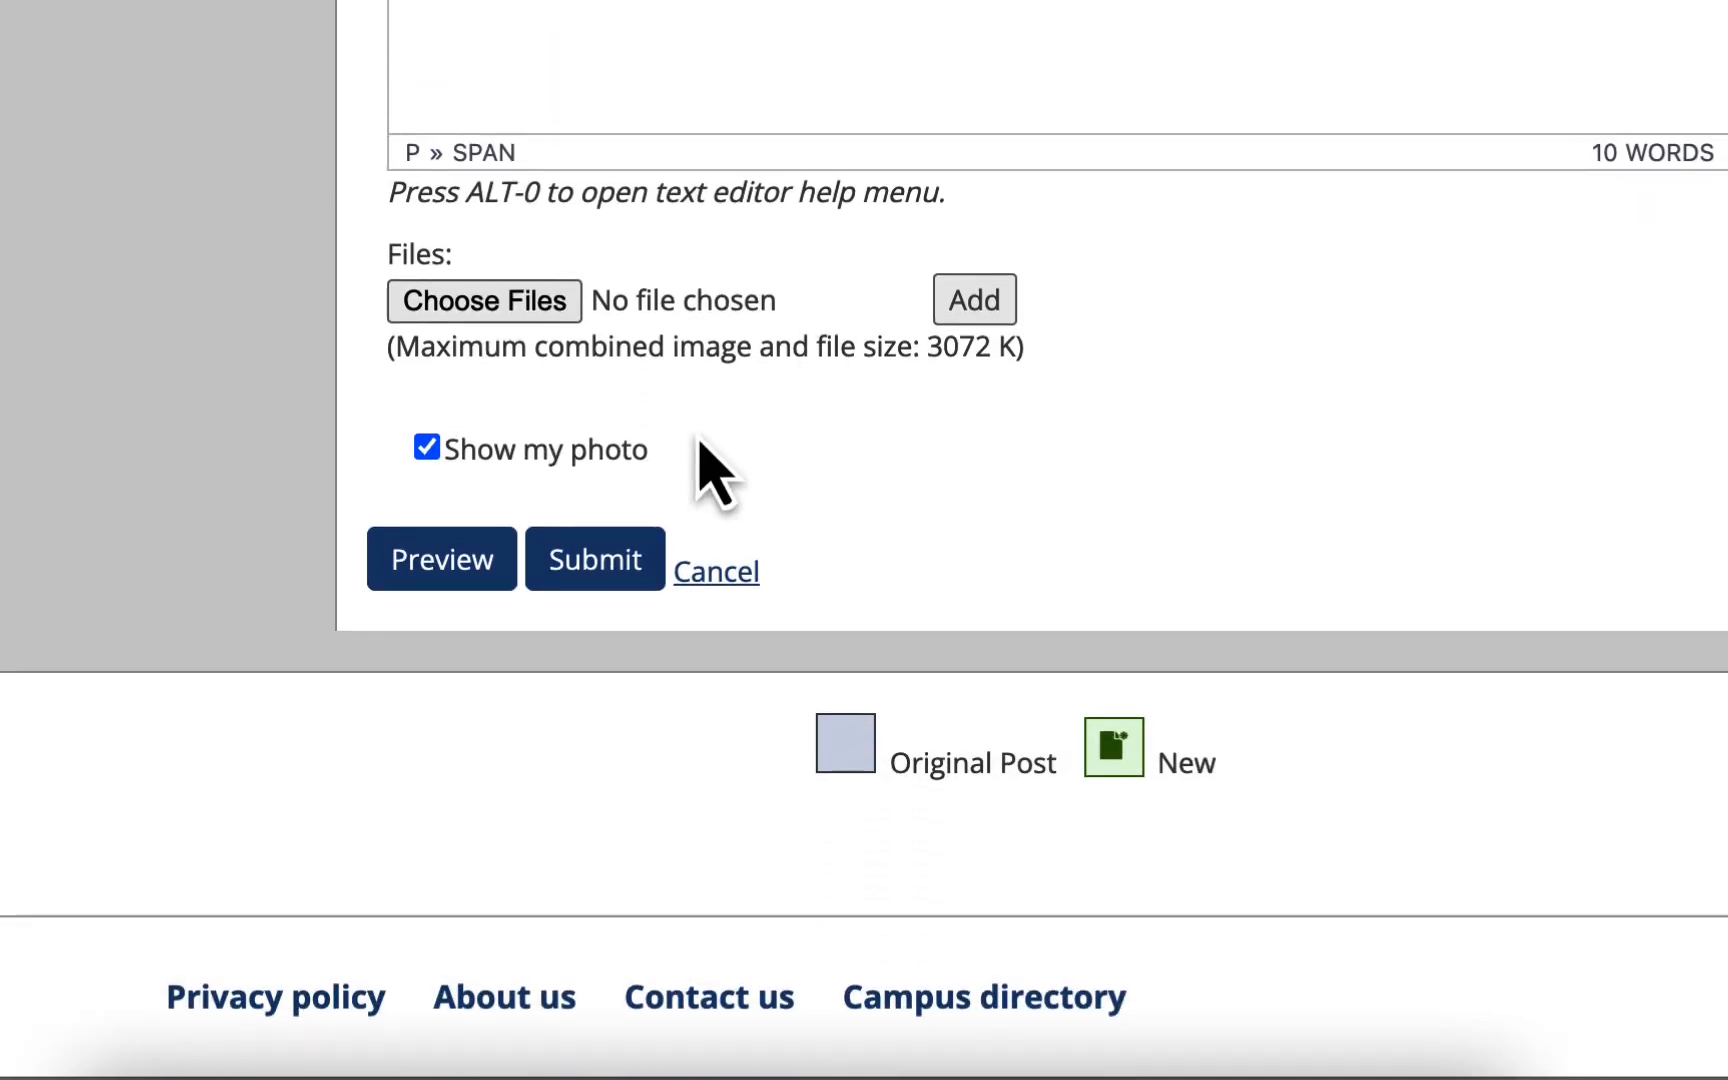
click(601, 562)
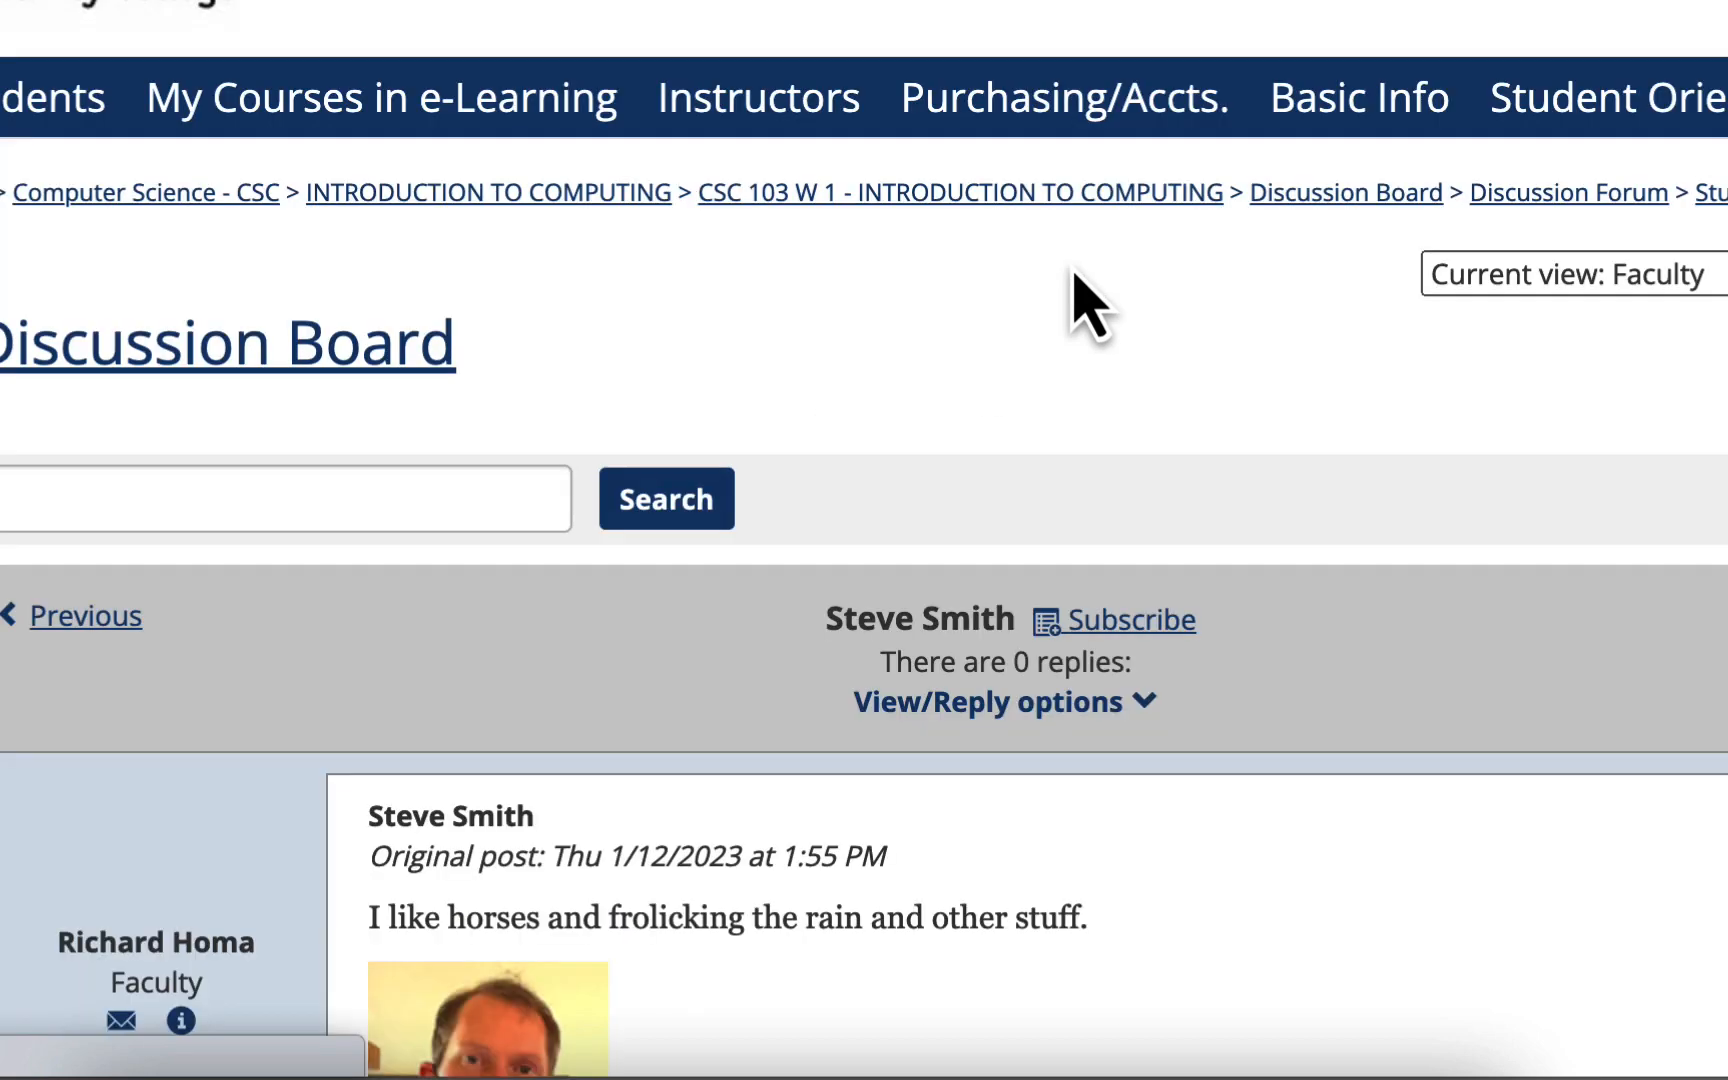
- Reopen the submitted introduction post for editing and delete the beard picture below its text
scroll(1075, 305, down, 7)
scroll(1000, 350, up, 2)
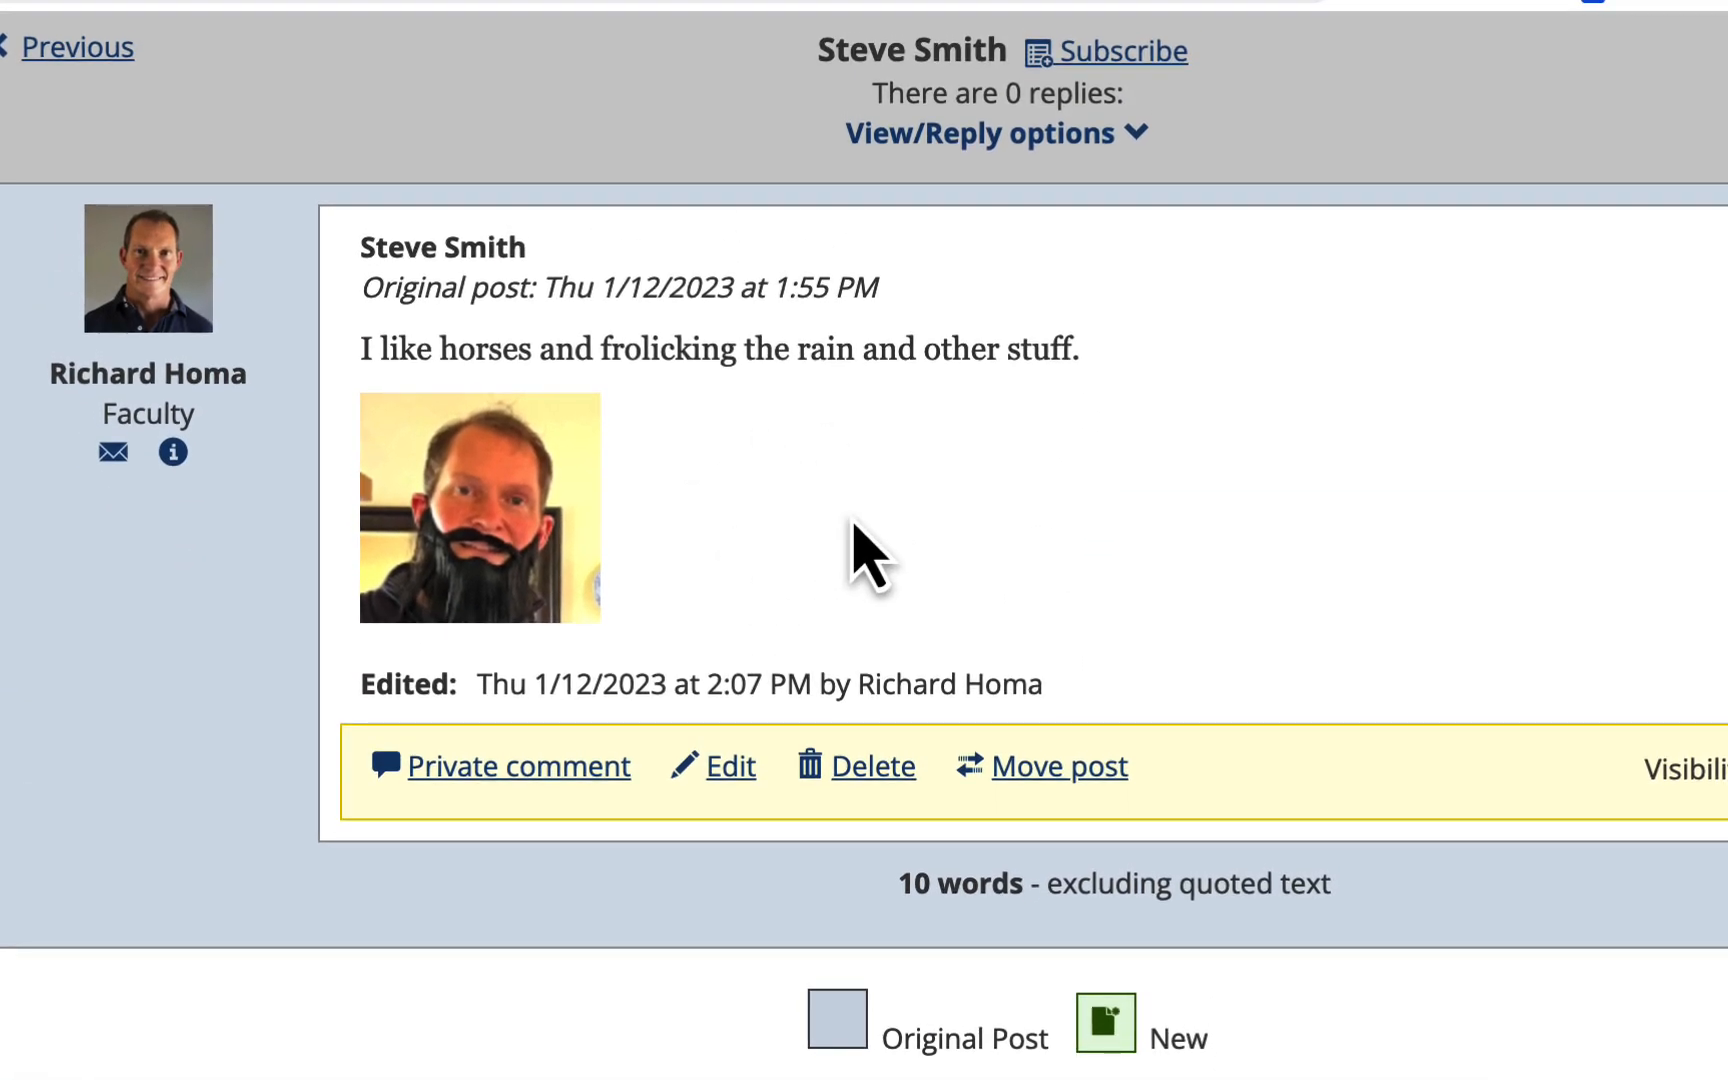
click(722, 786)
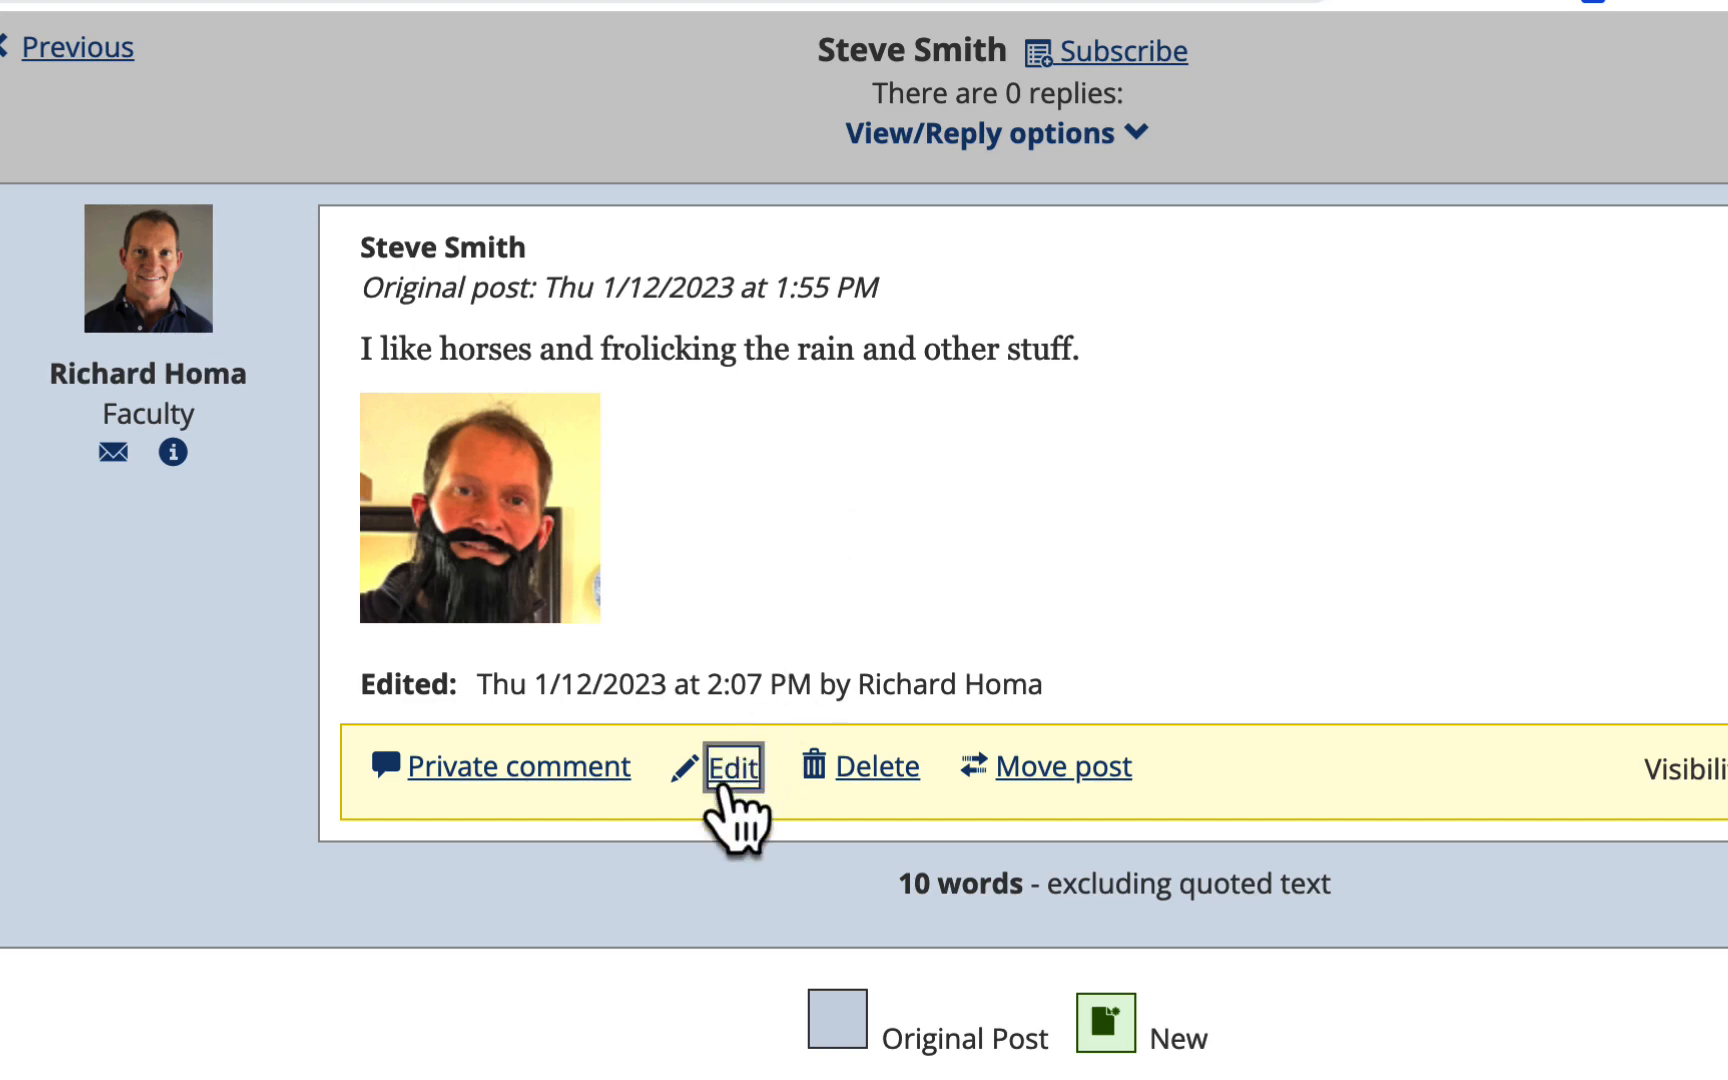
scroll(724, 786, down, 4)
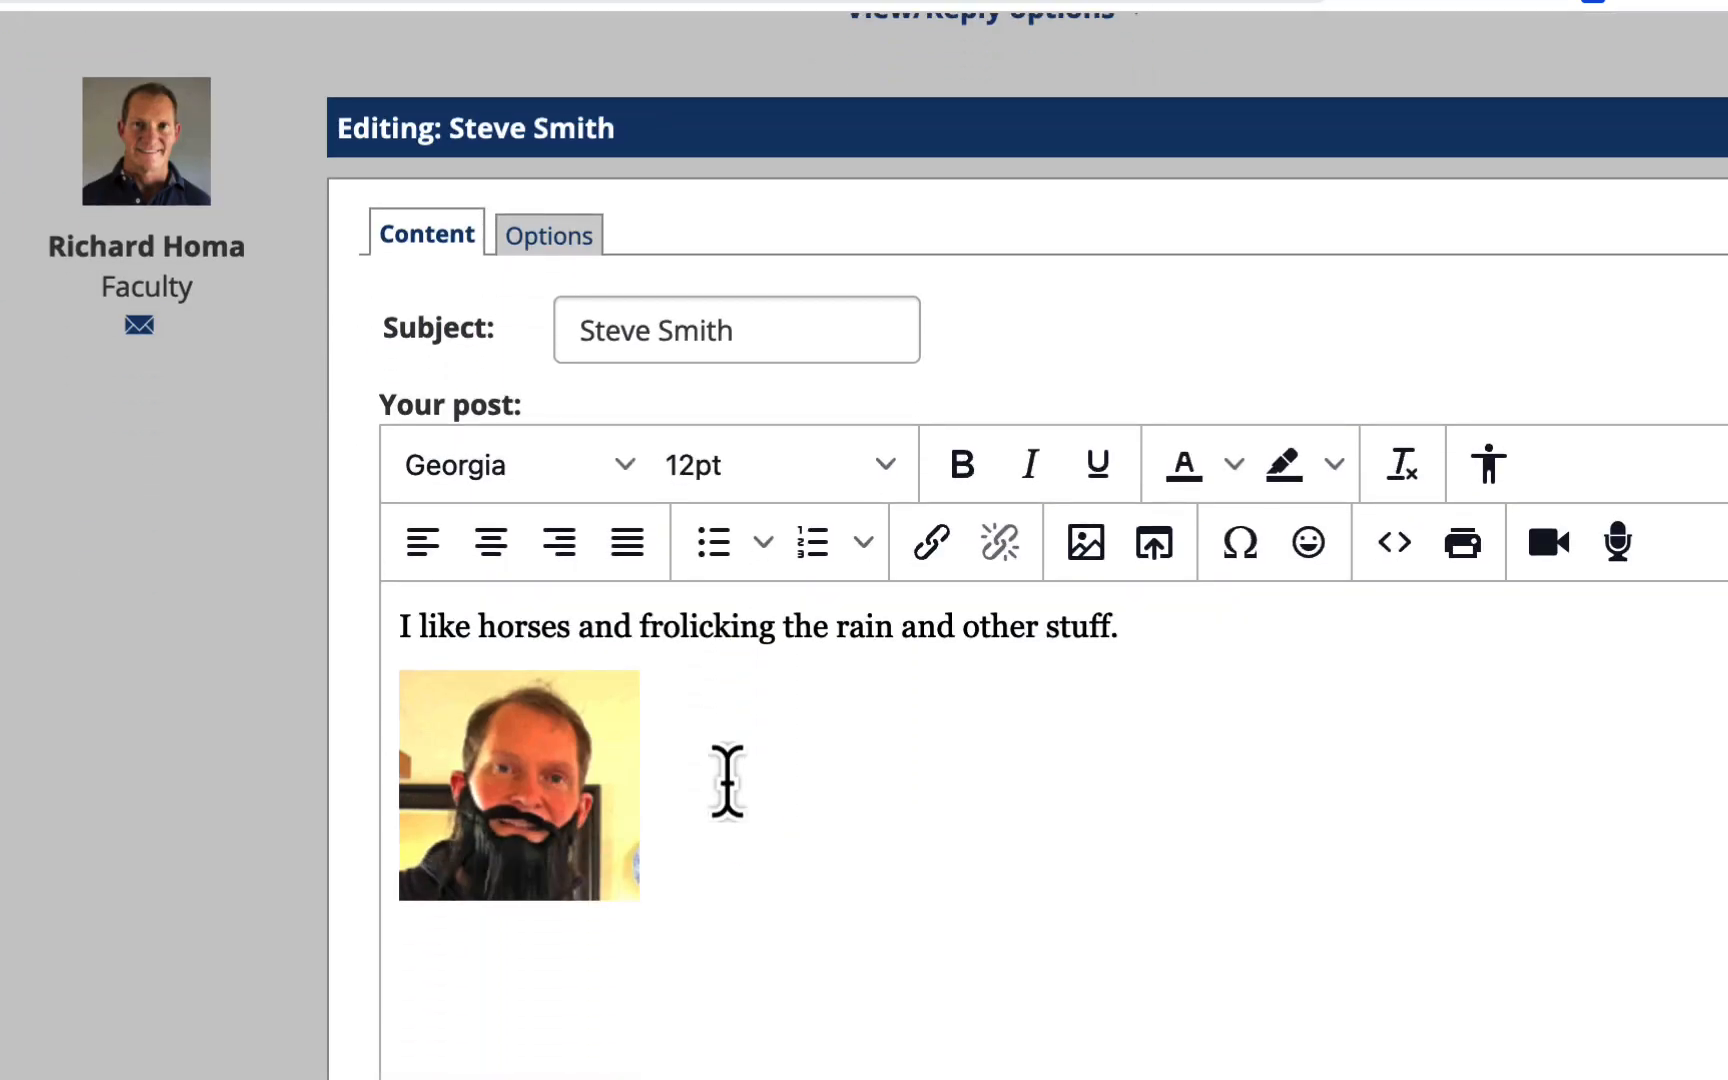
key(BackSpace)
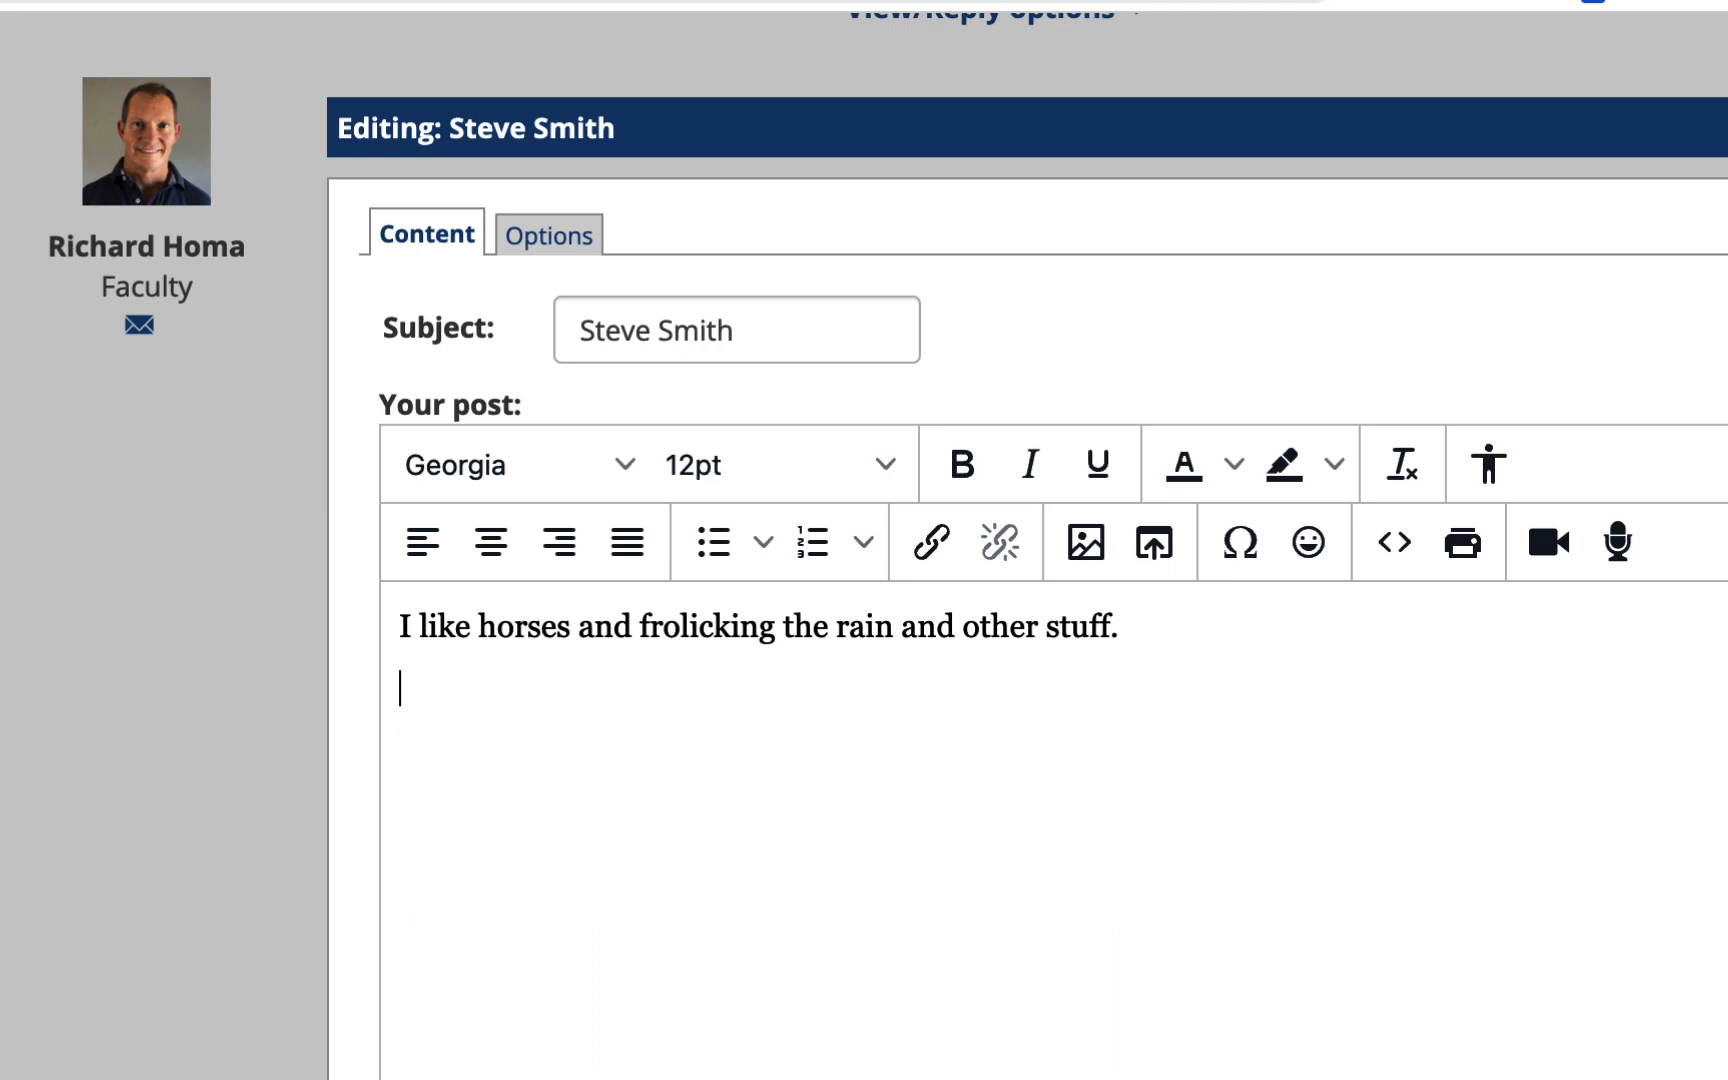
click(1084, 562)
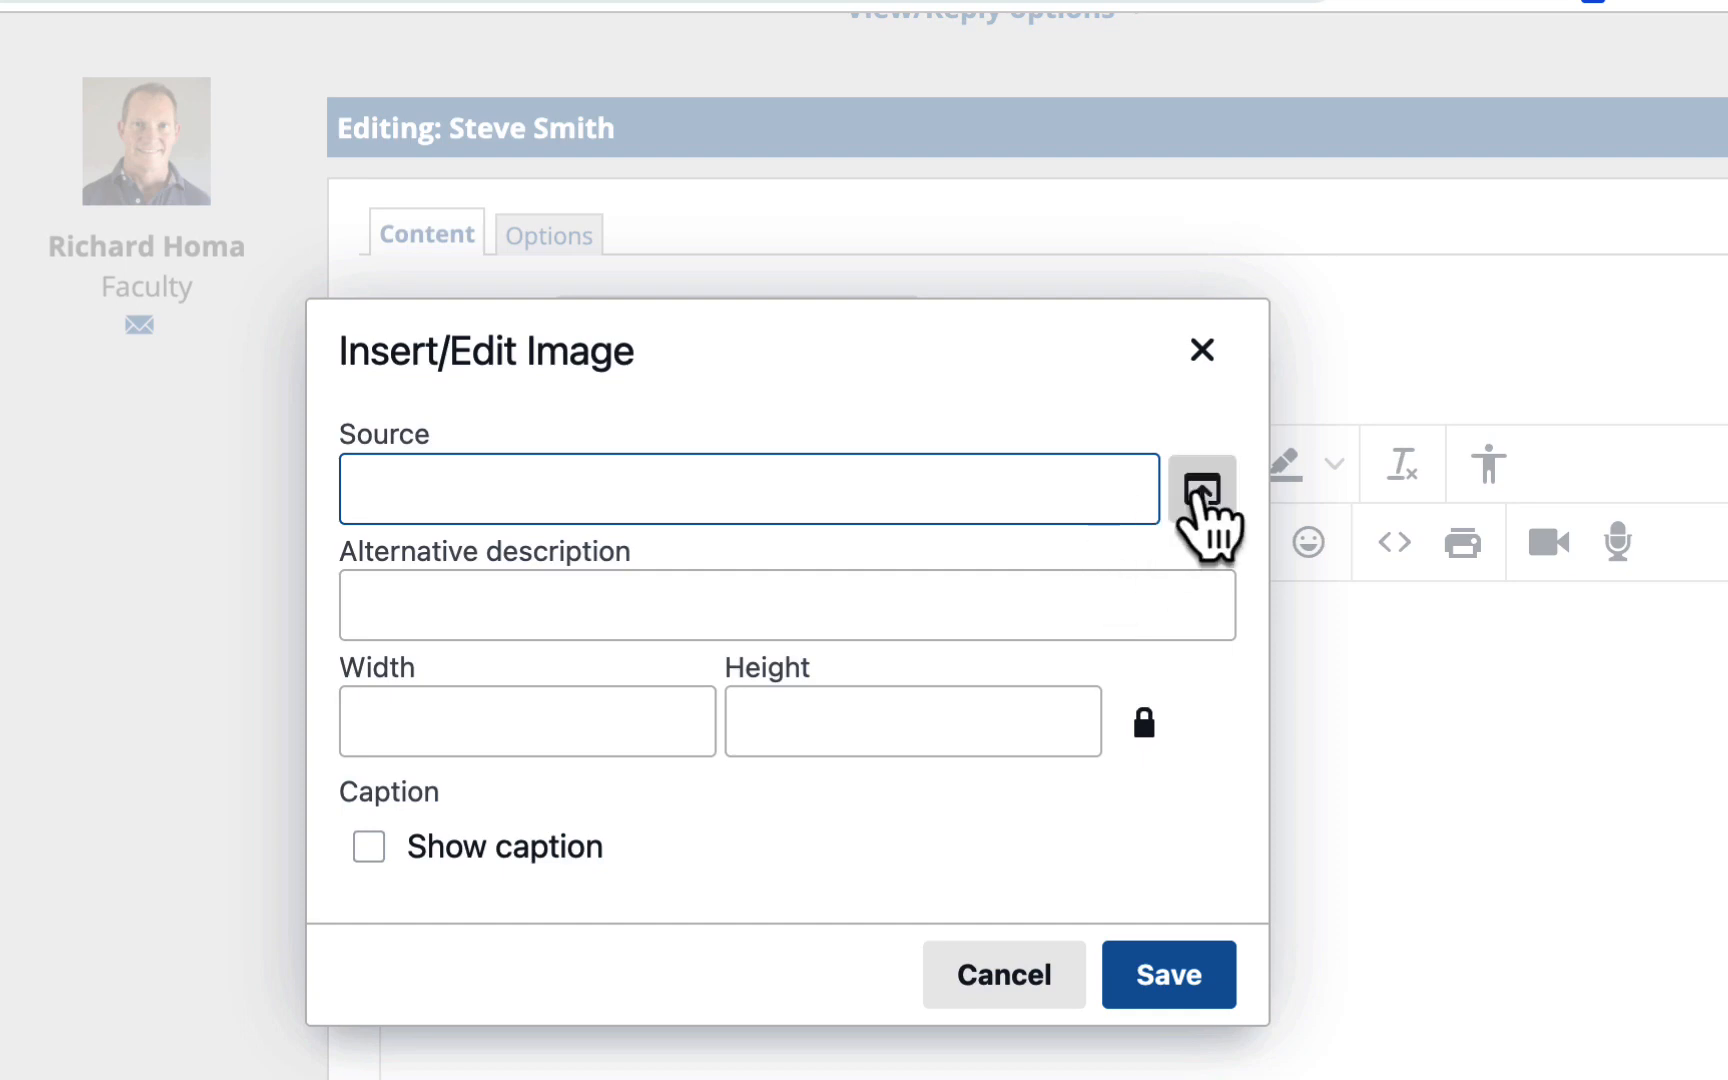
click(1197, 485)
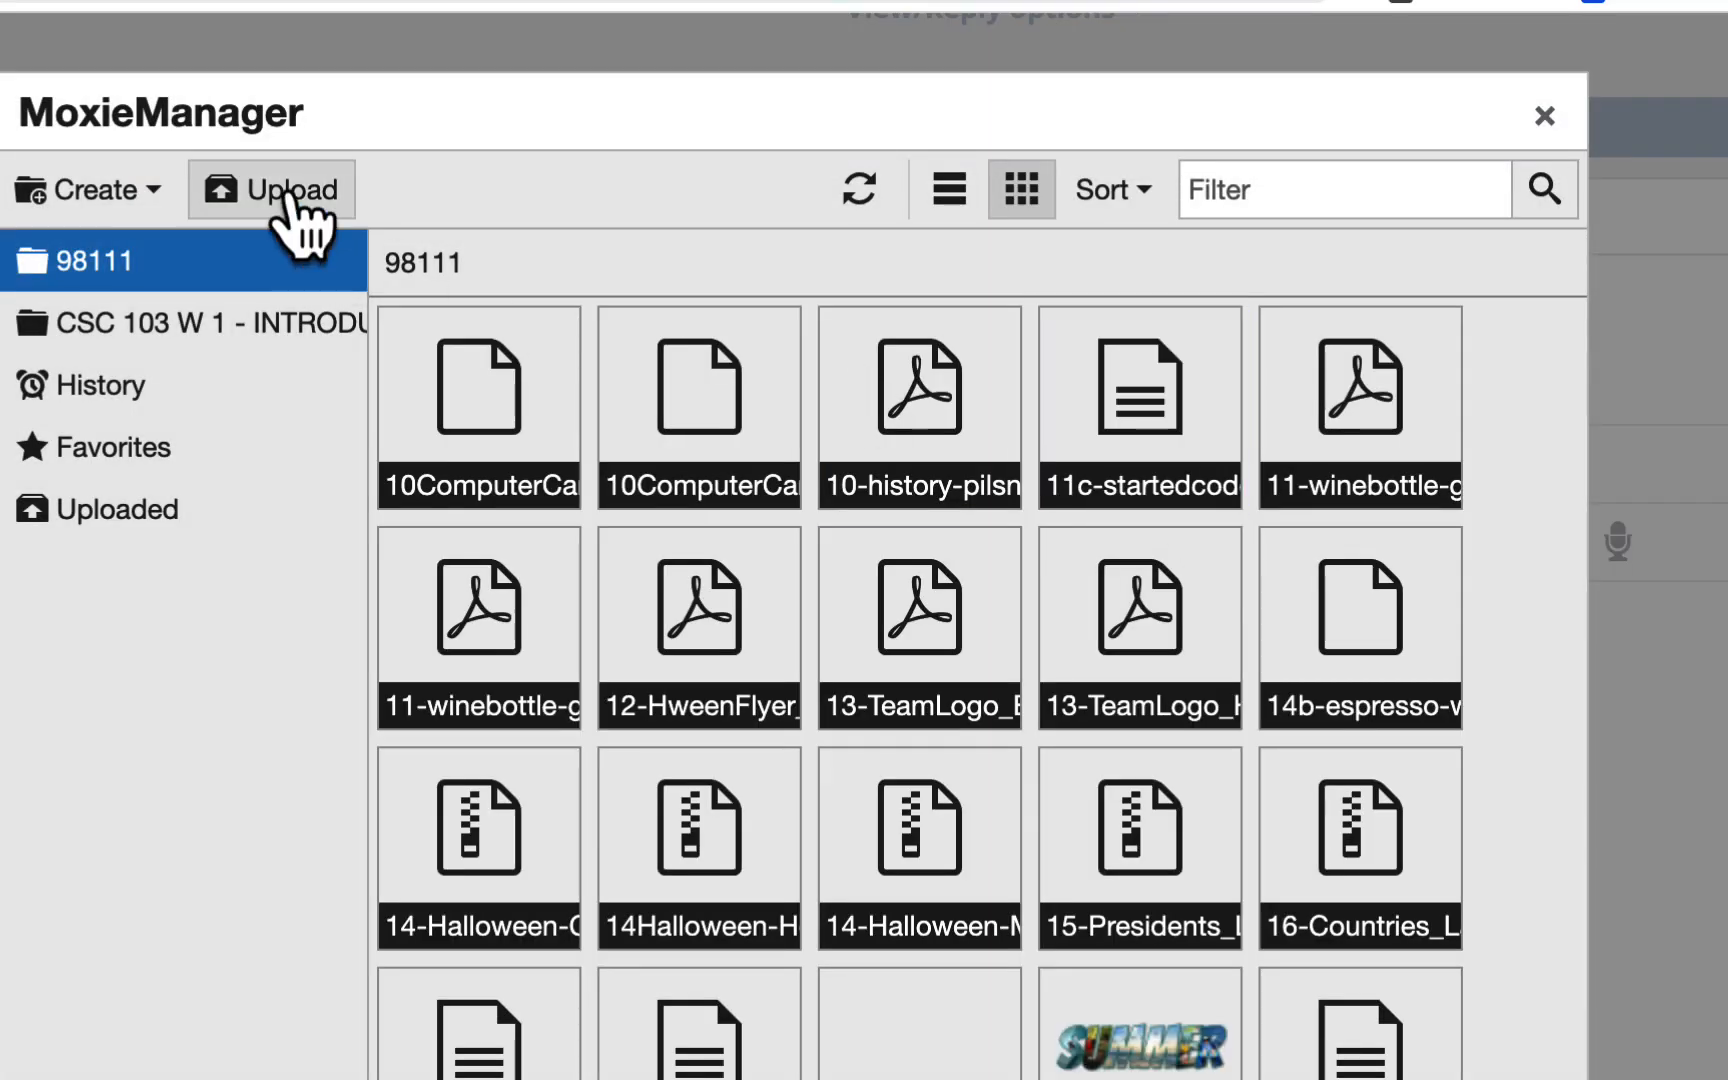
click(288, 193)
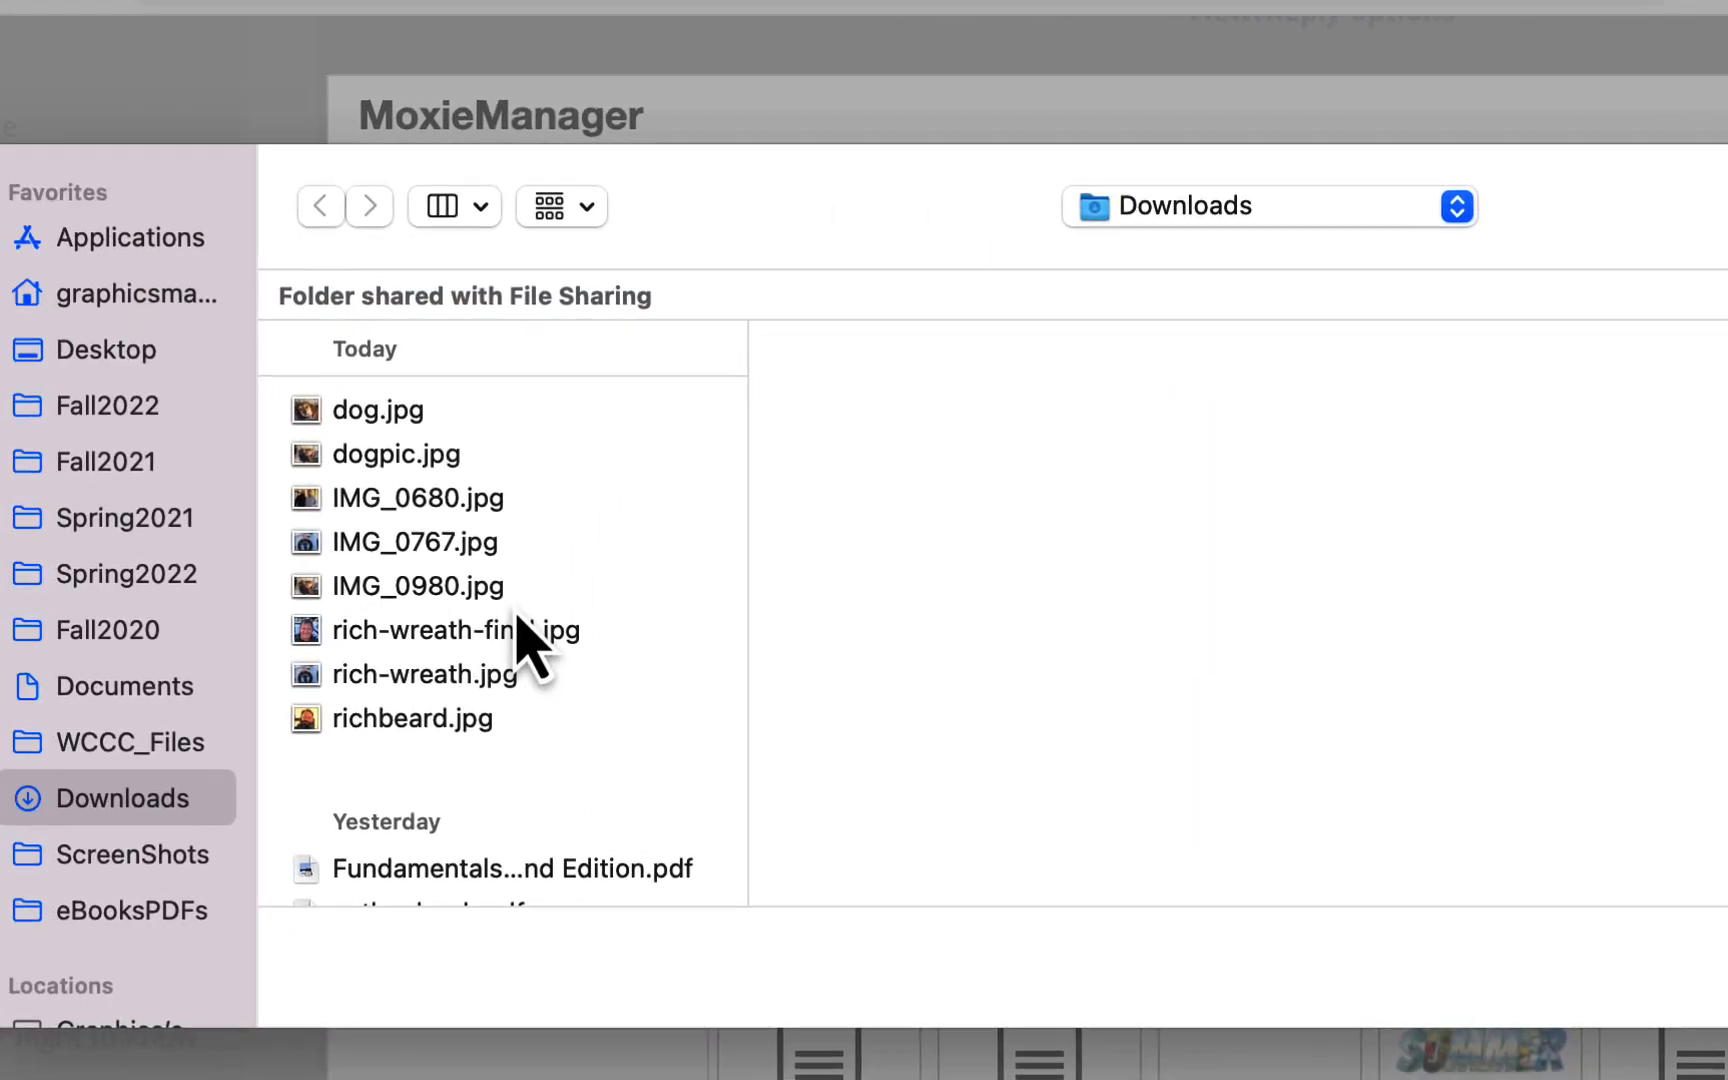
click(561, 680)
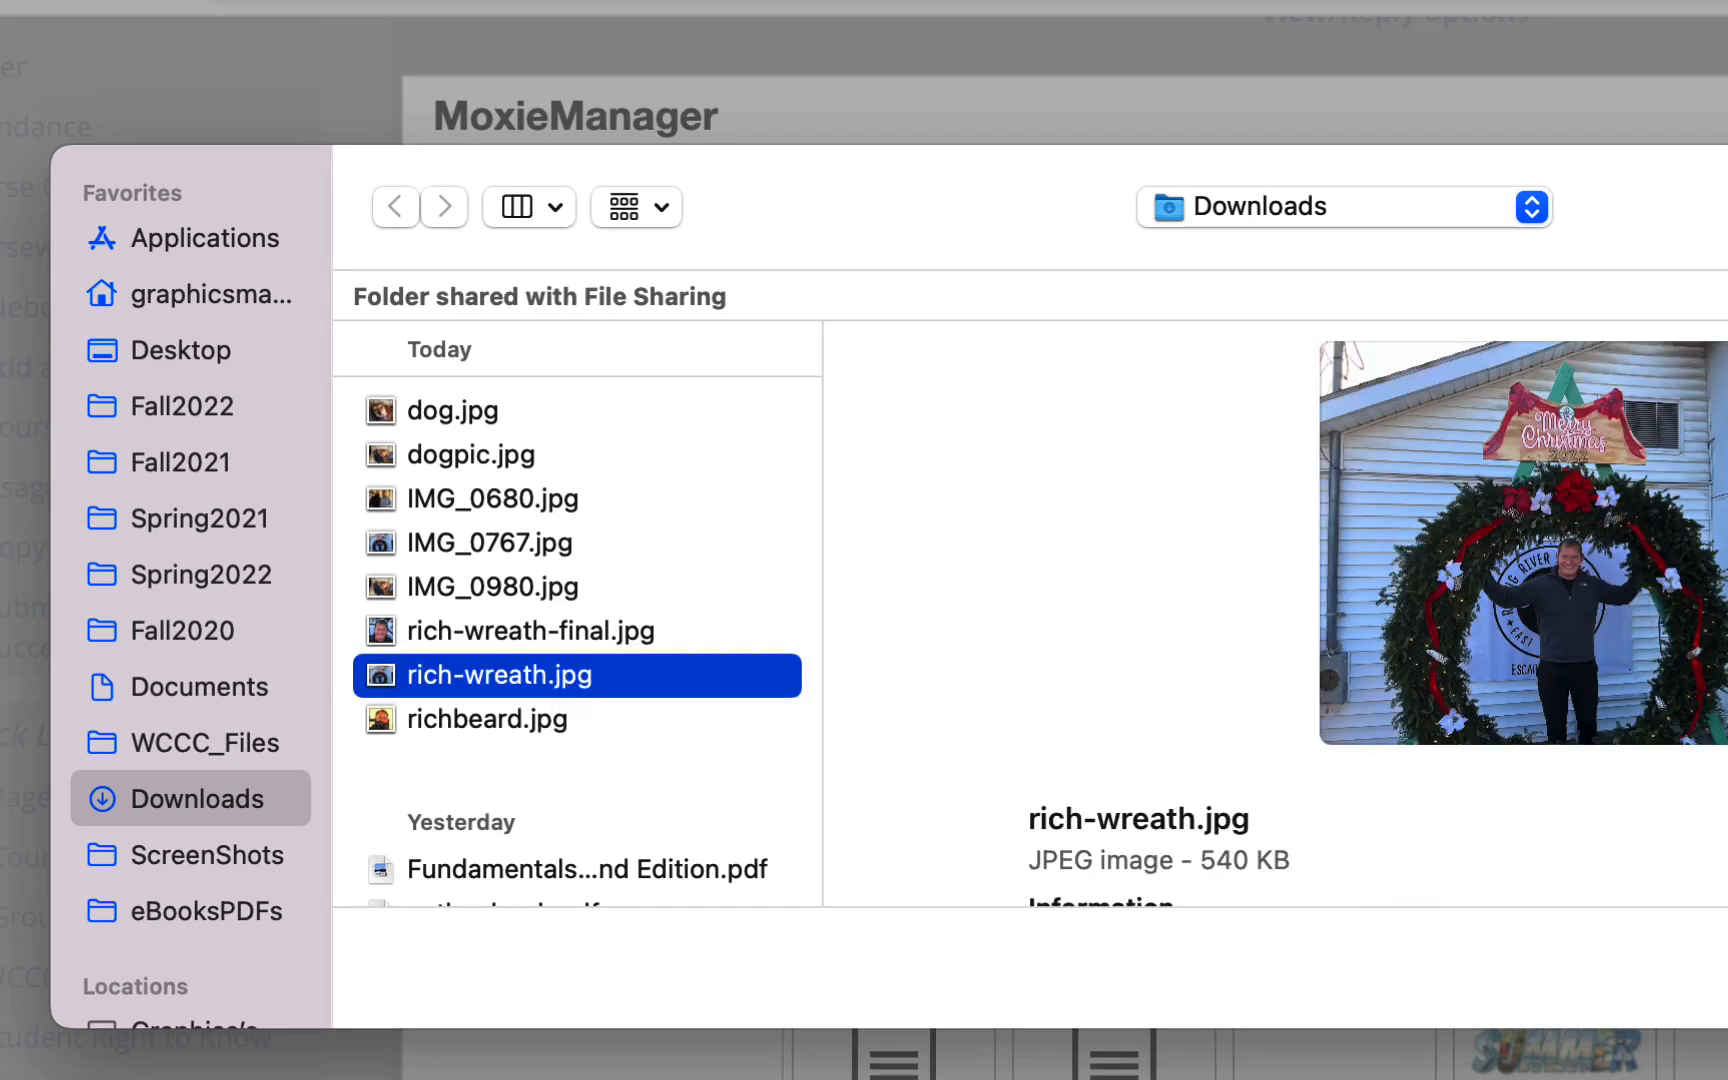
key(Return)
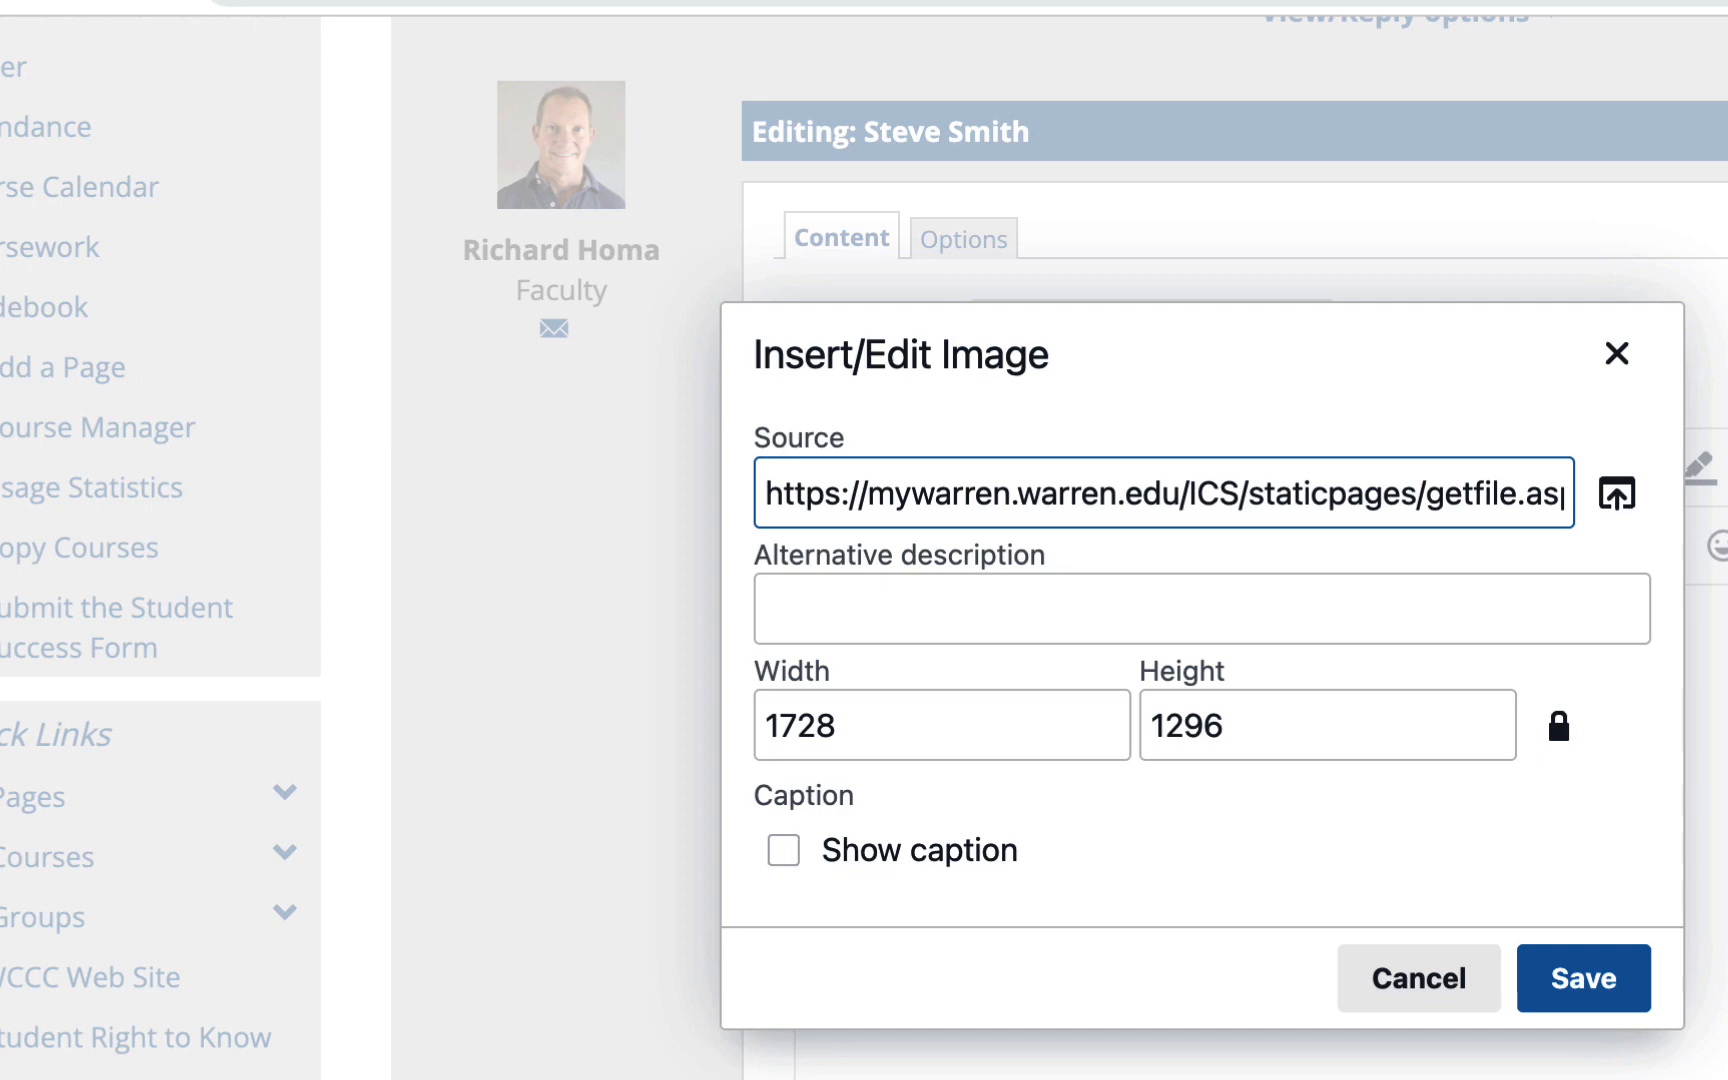
click(1437, 998)
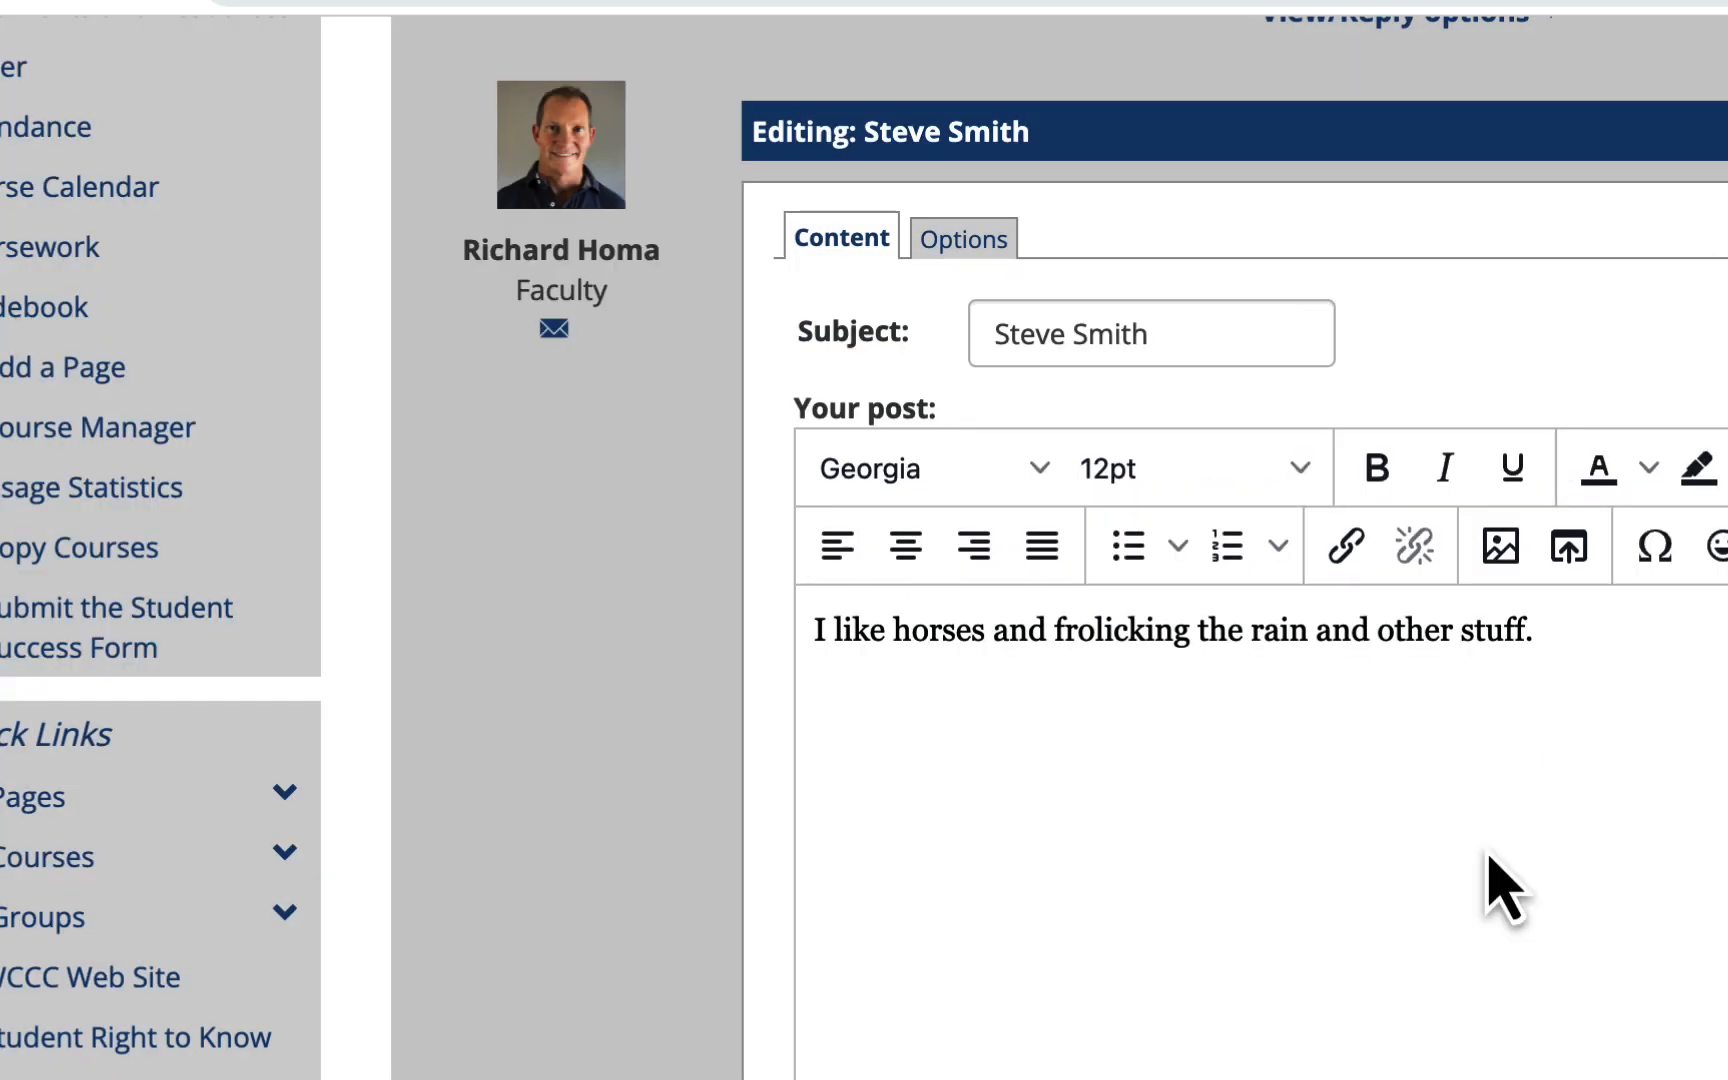
- Start inserting an image into the post and upload rich-wreath-final.jpg from the Downloads folder as its source
click(1505, 552)
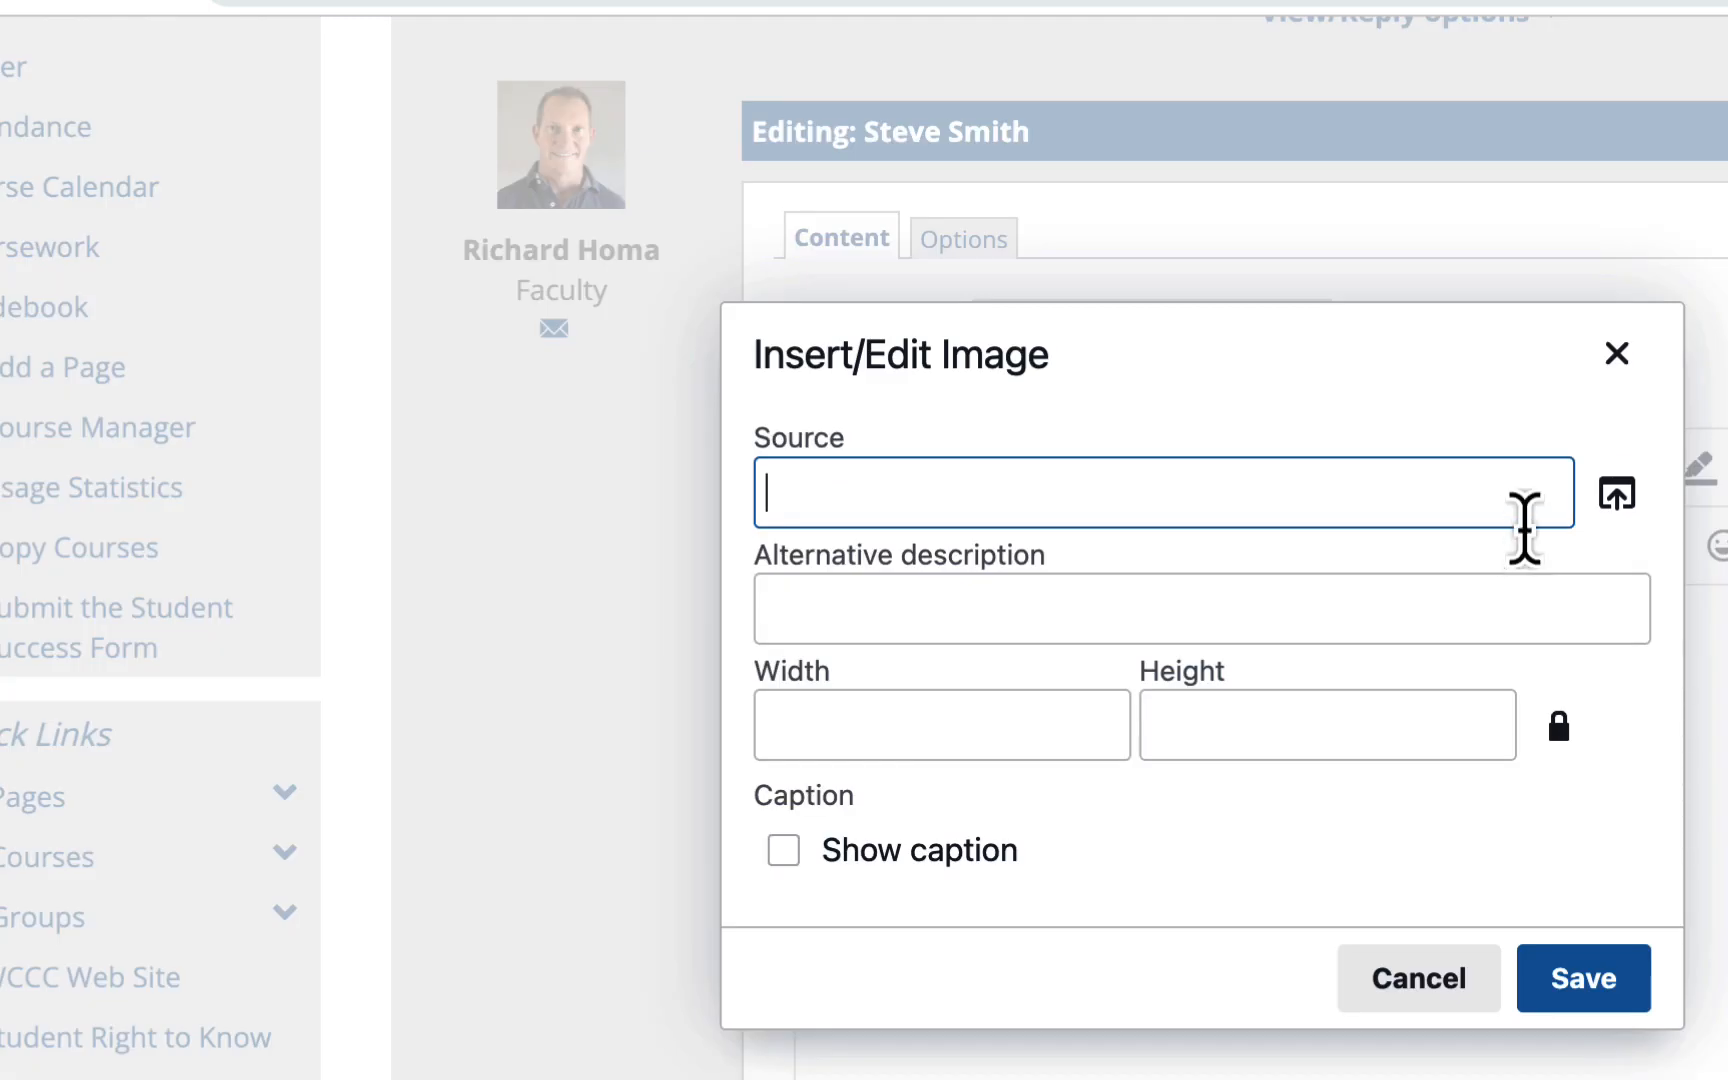
click(1615, 500)
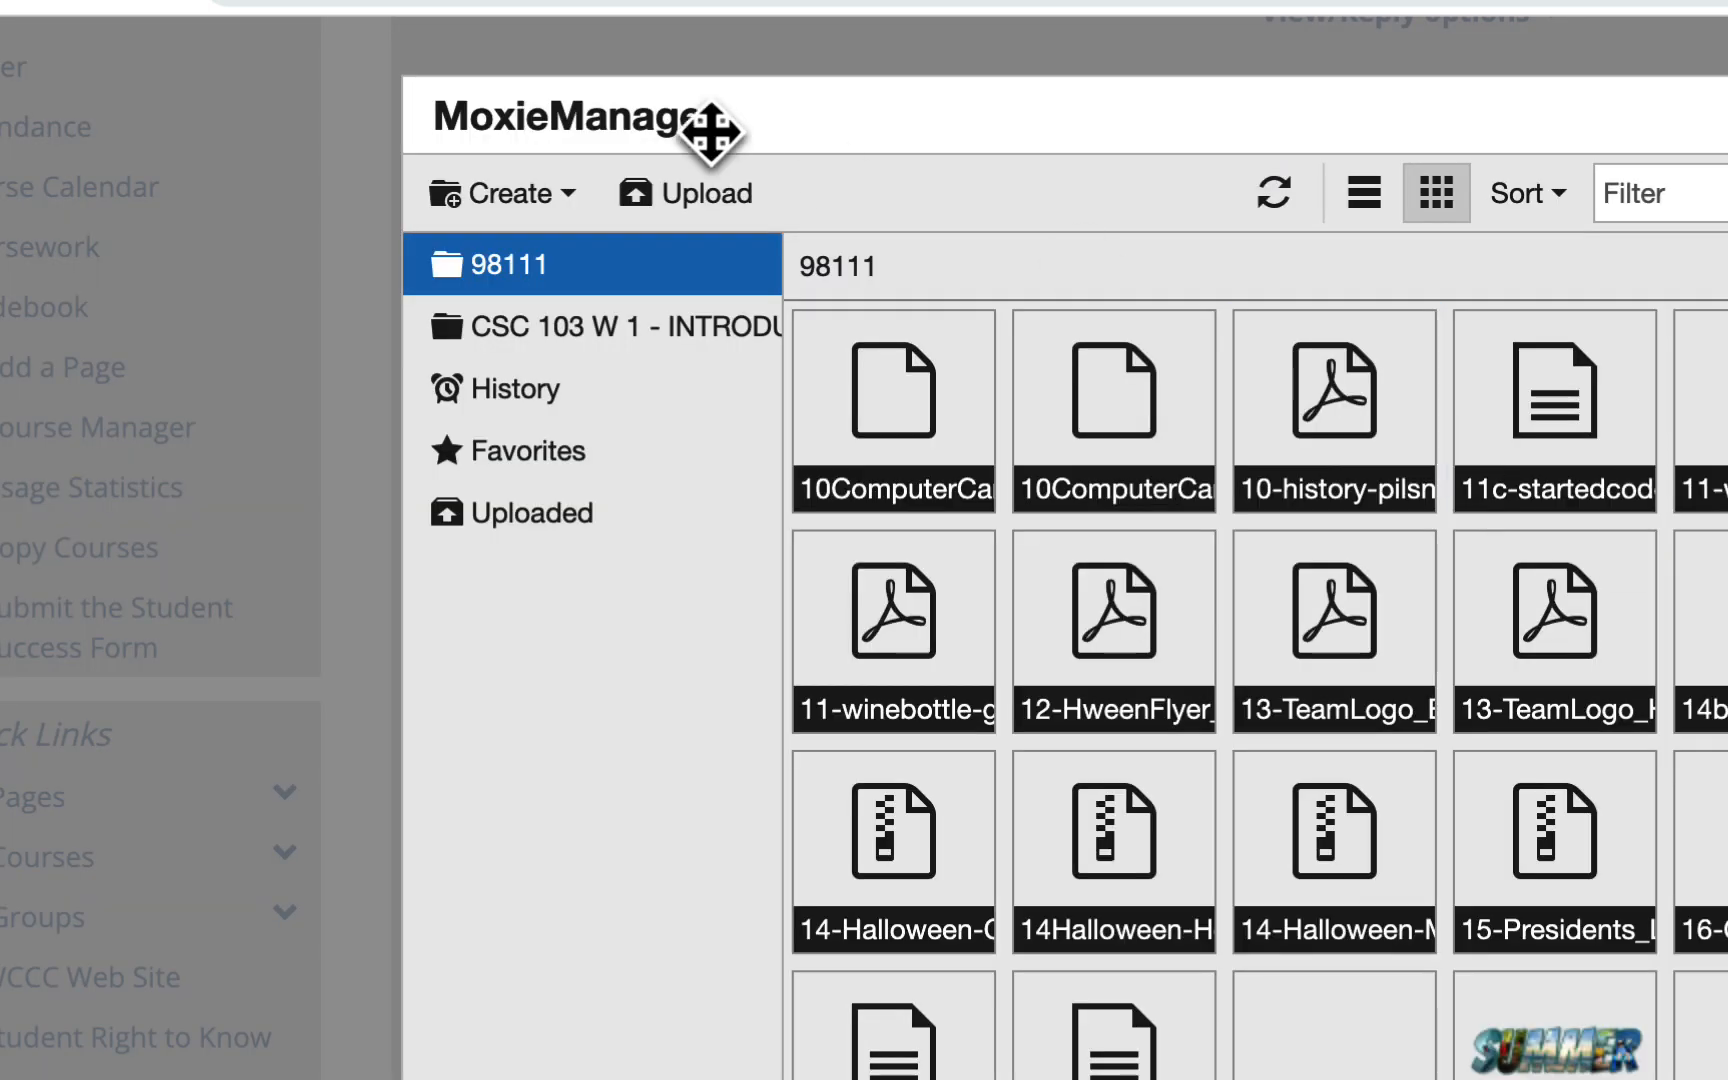
click(707, 195)
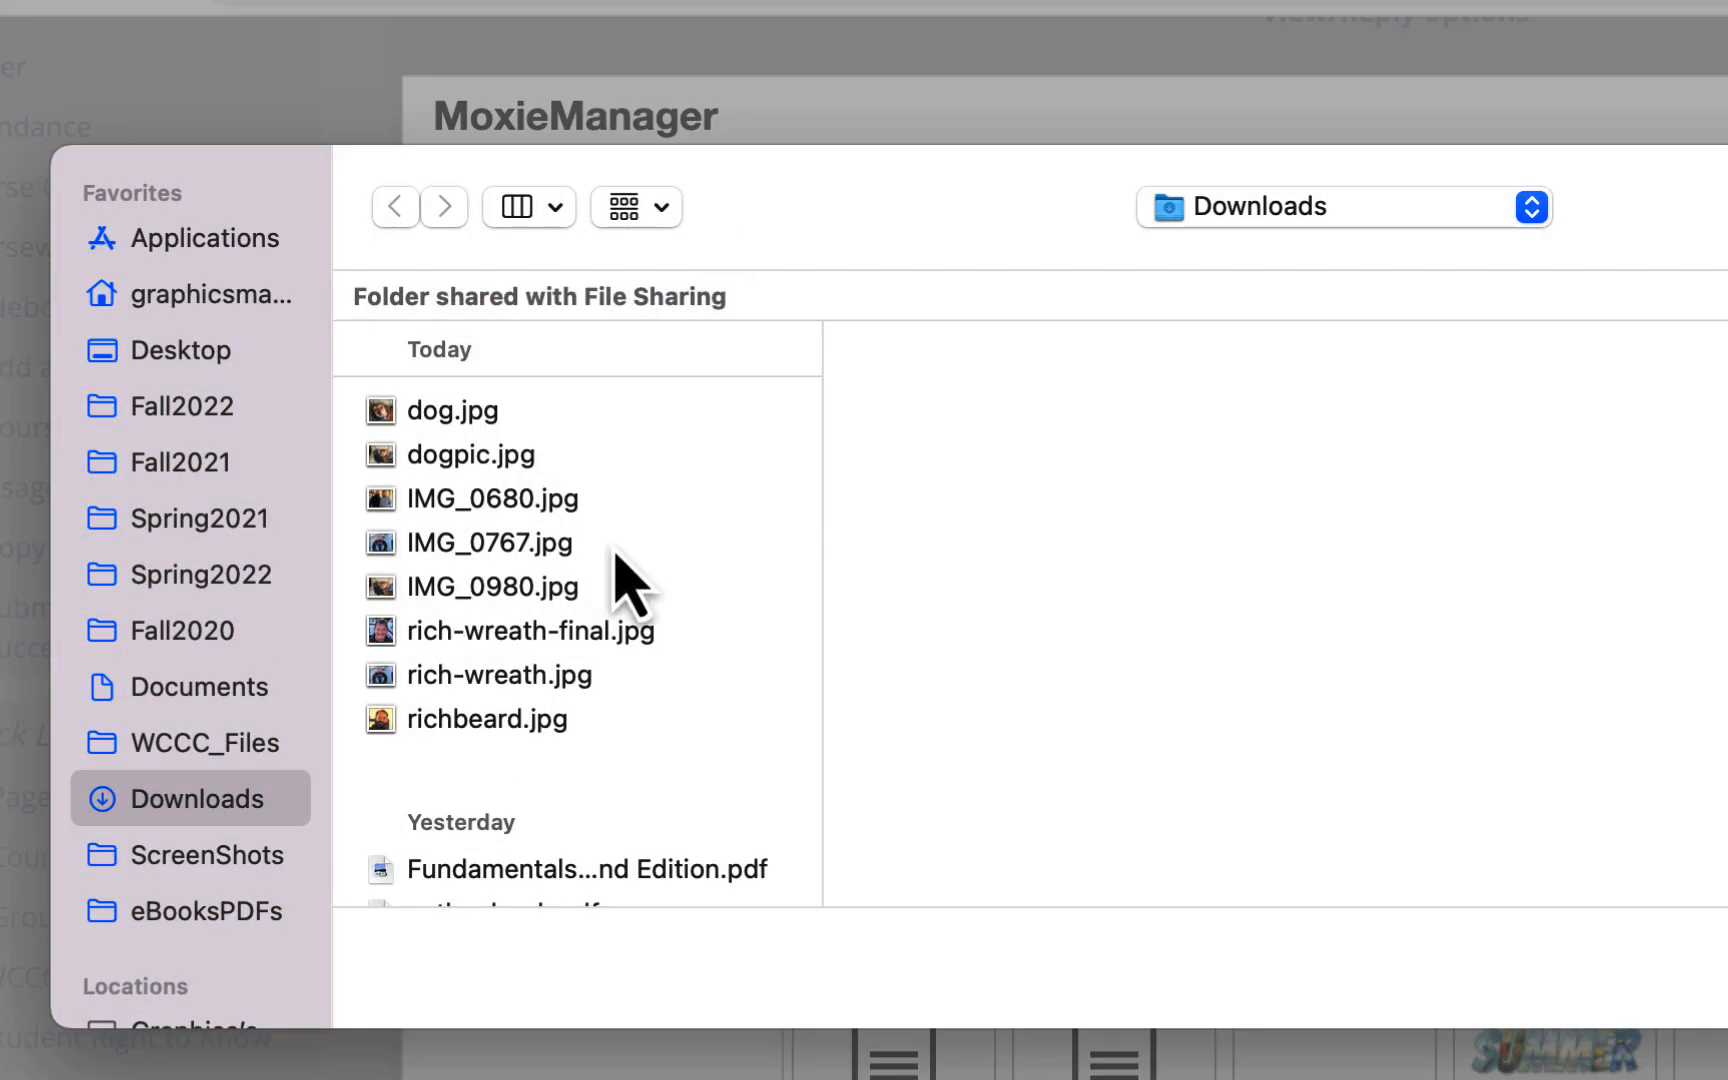
click(617, 640)
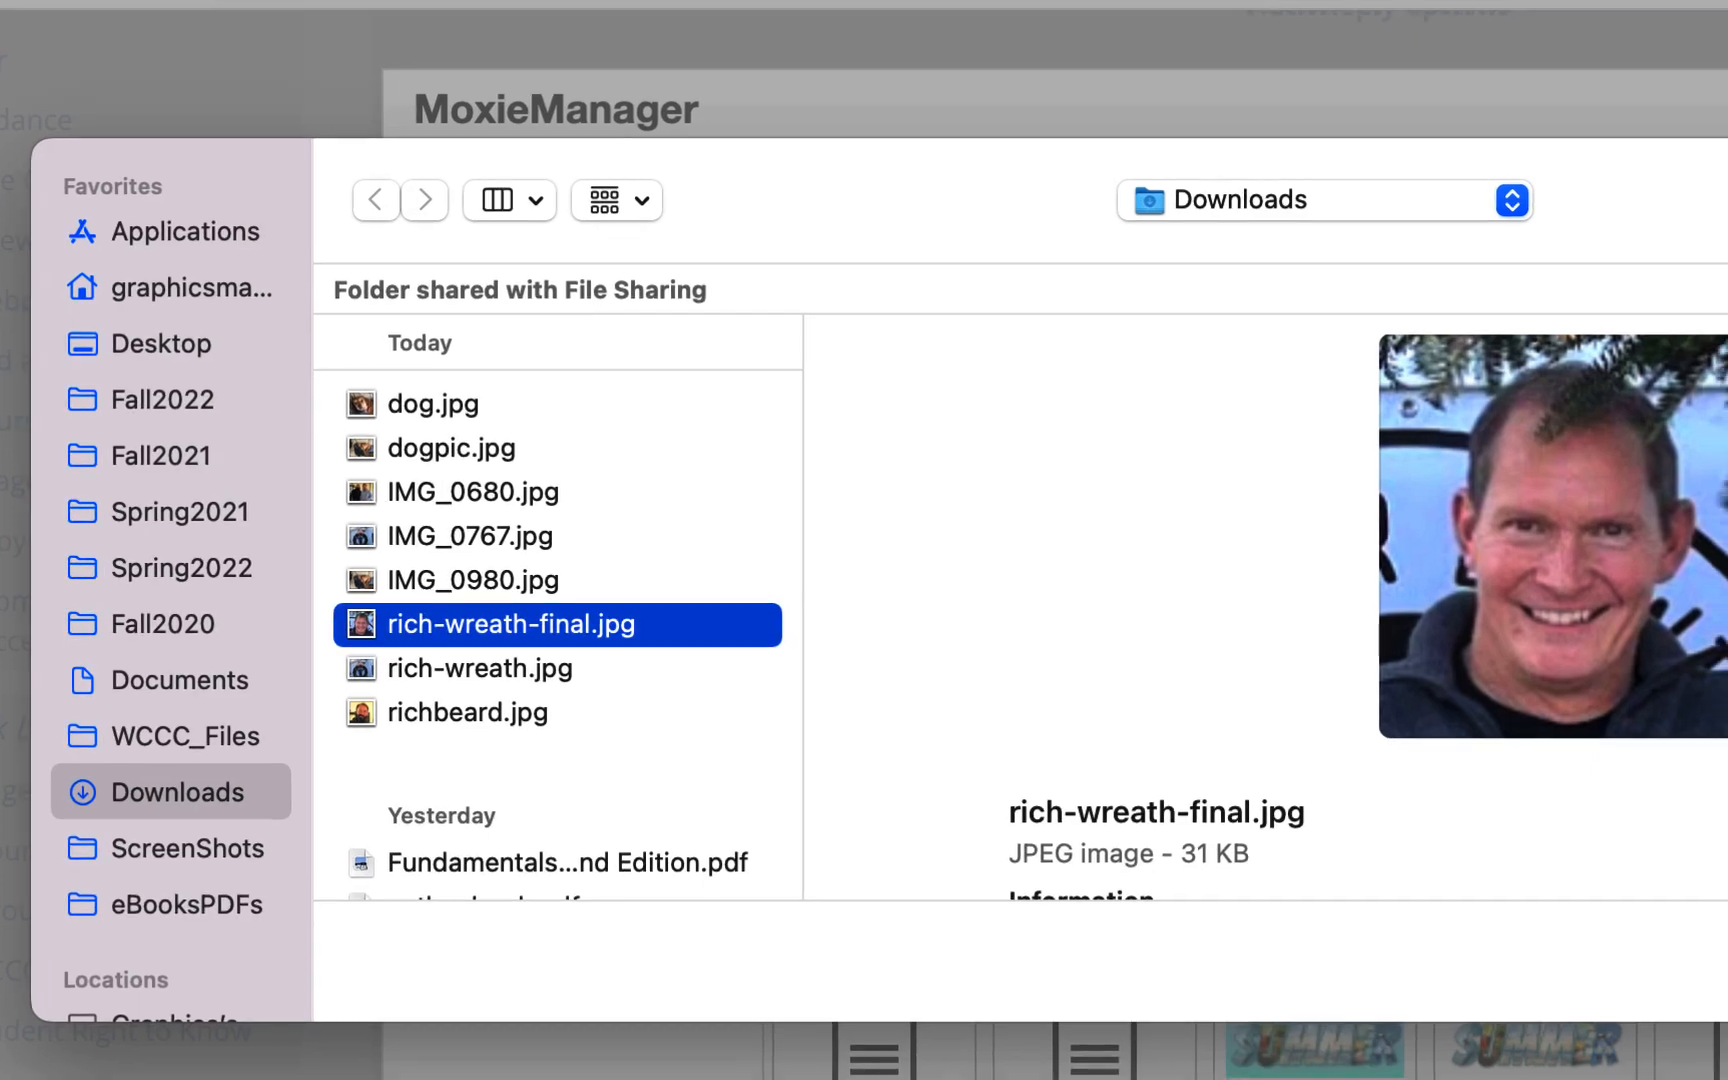
click(1727, 968)
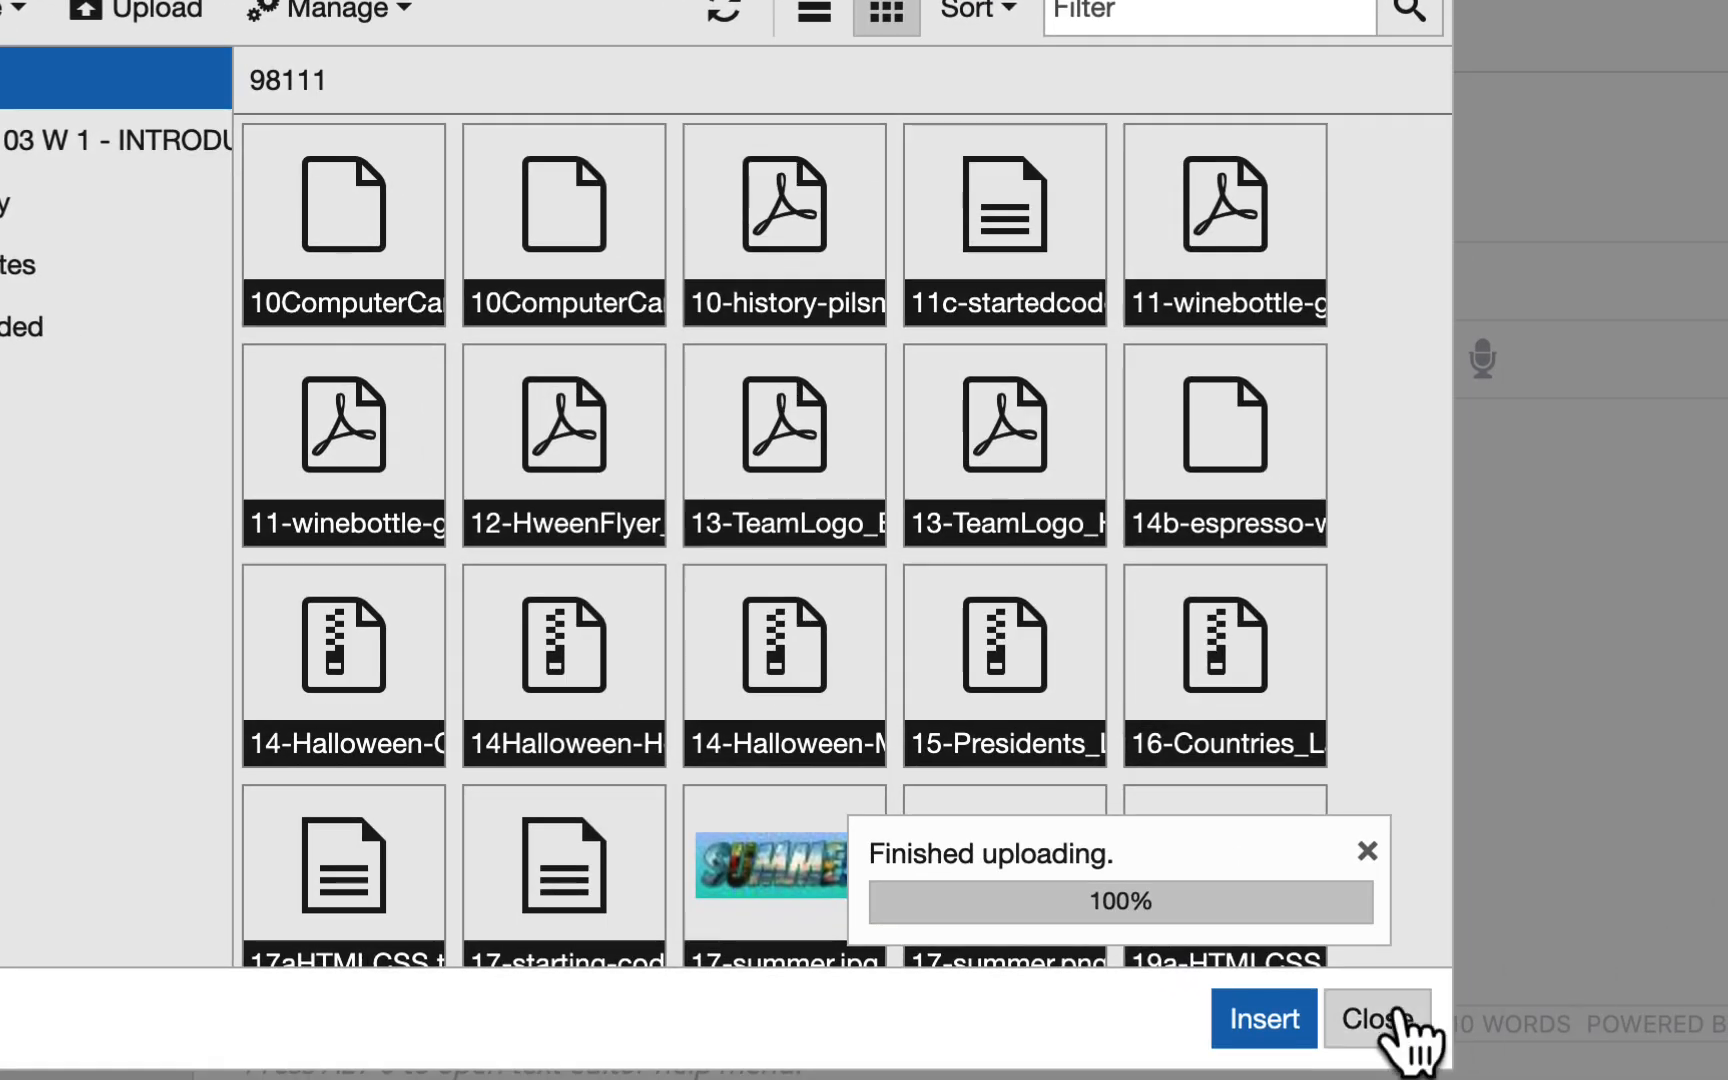
click(1293, 1012)
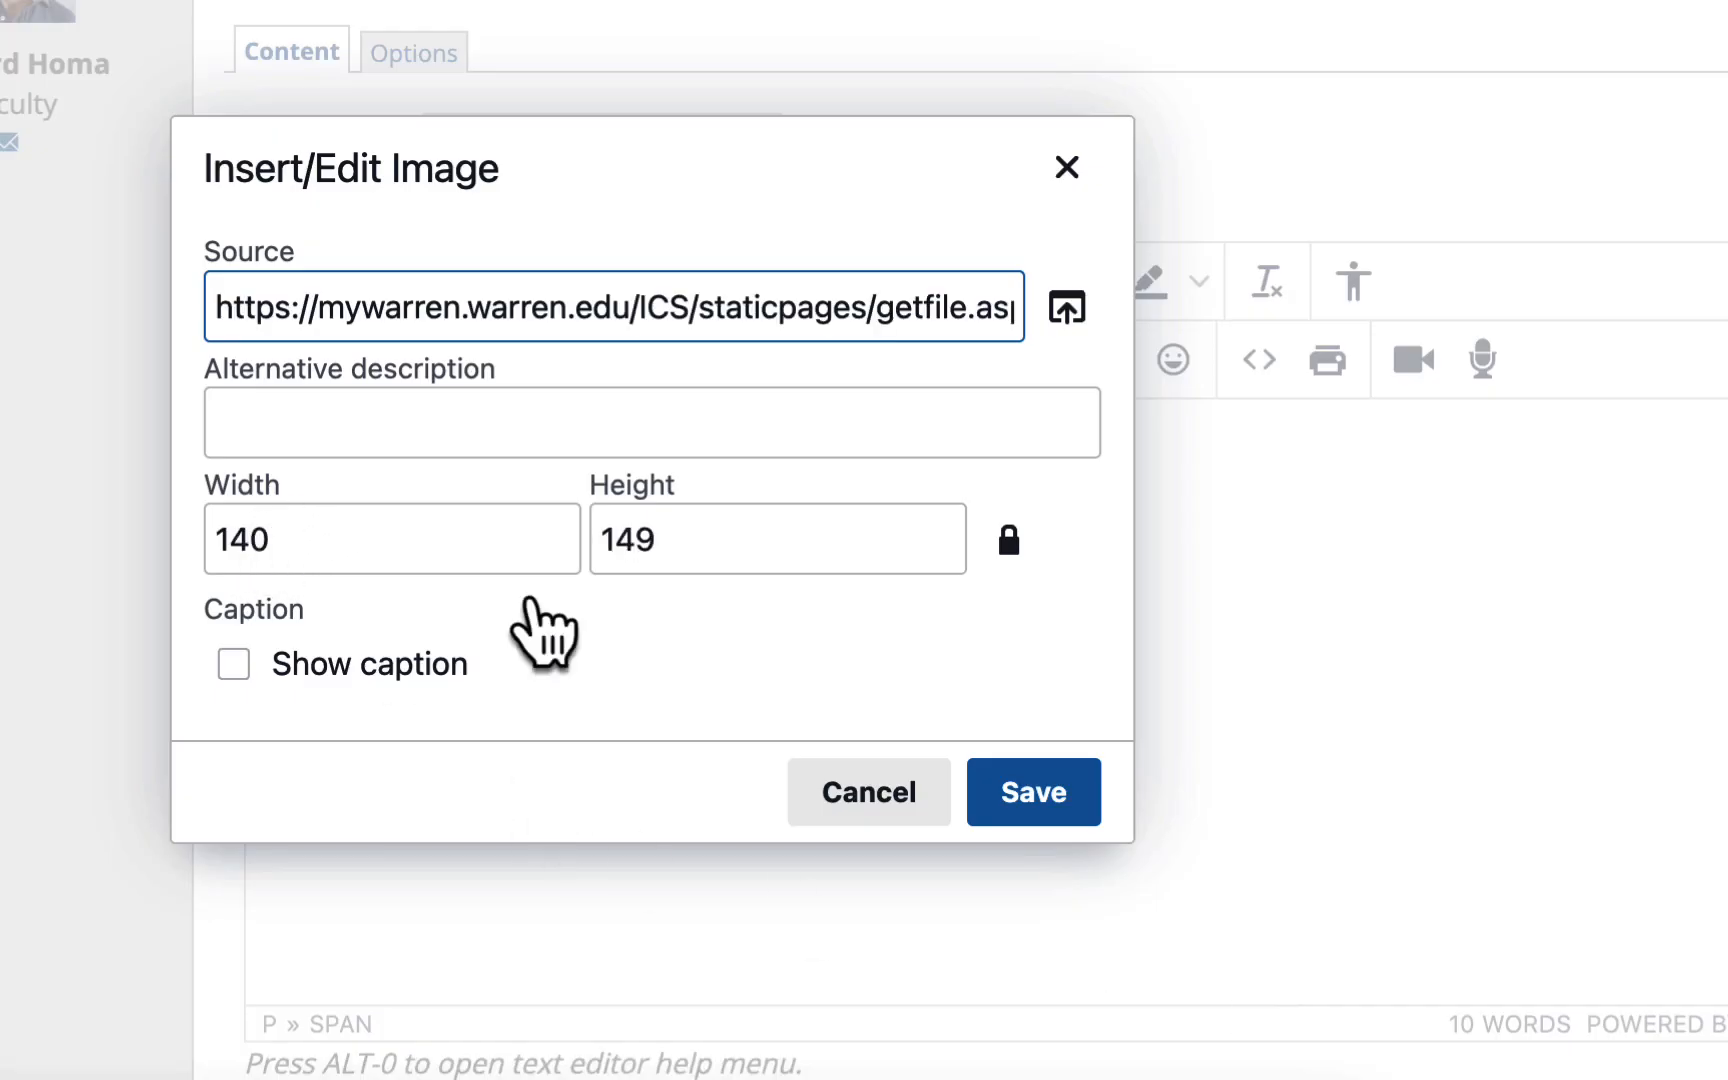
- Insert the uploaded wreath picture into the post at 140 × 149 px and submit the edited post
click(1040, 800)
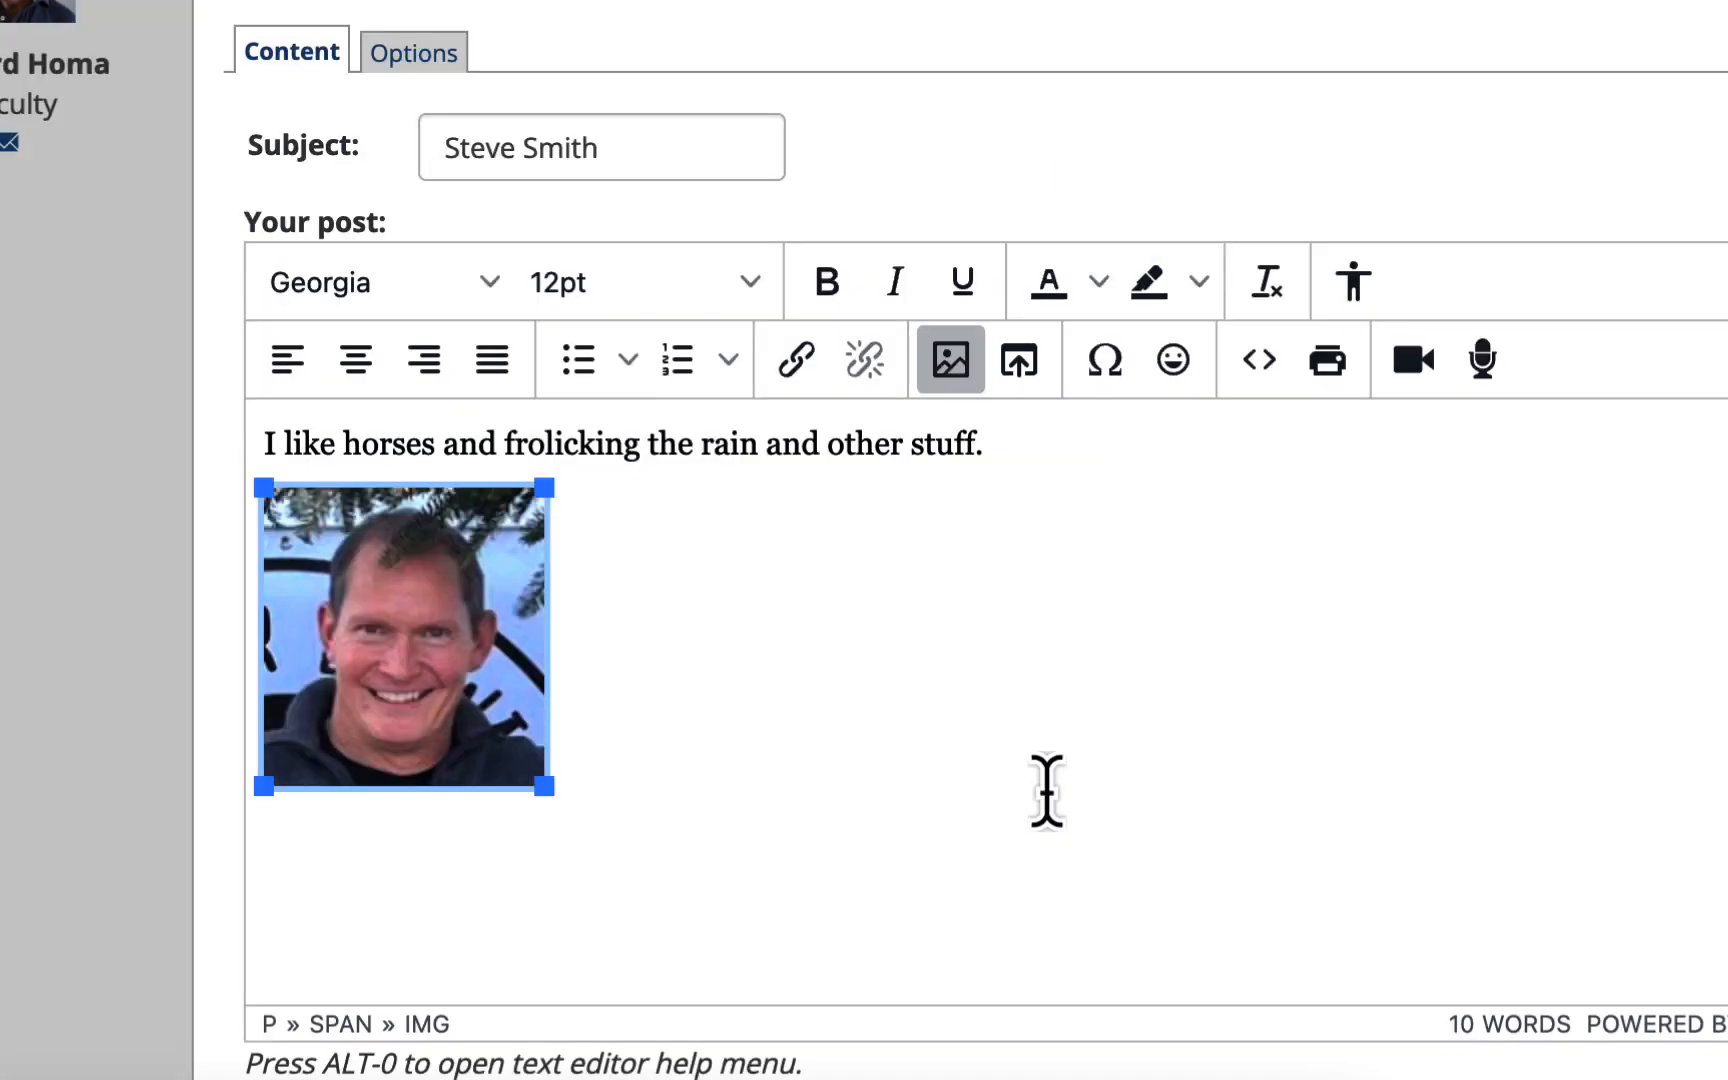
scroll(948, 690, down, 2)
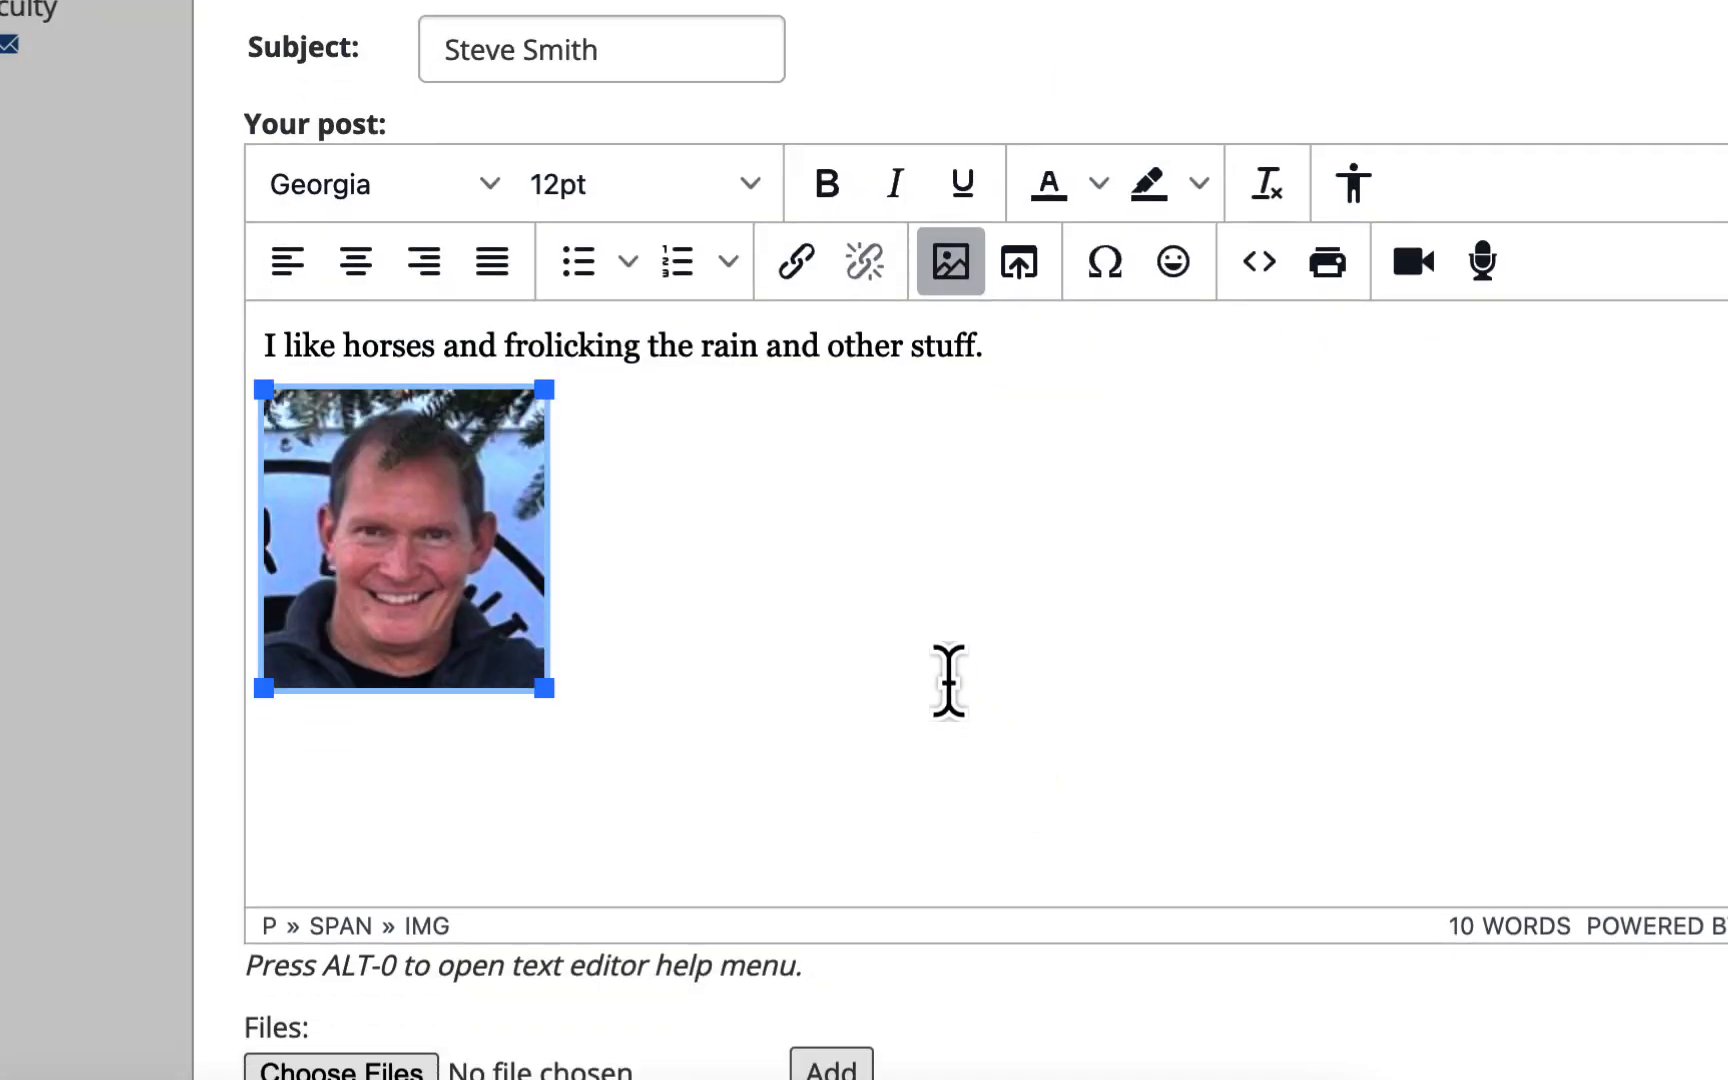
click(945, 668)
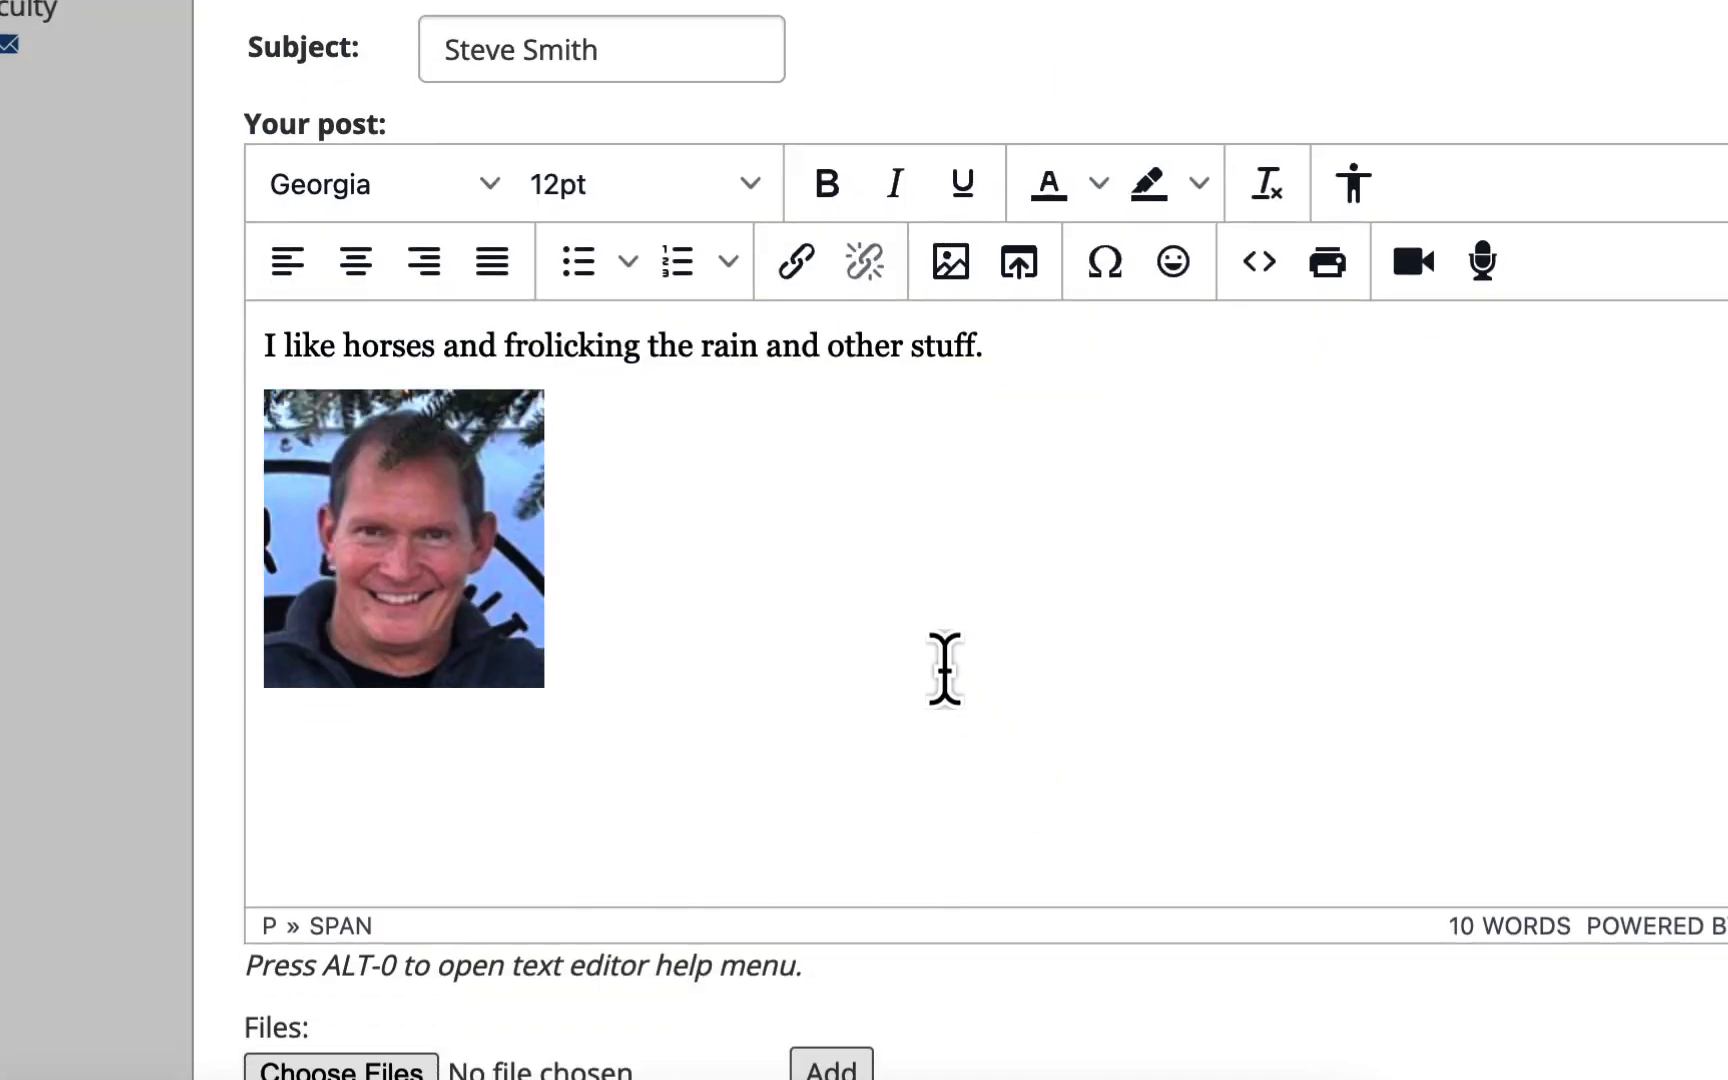
scroll(945, 668, down, 8)
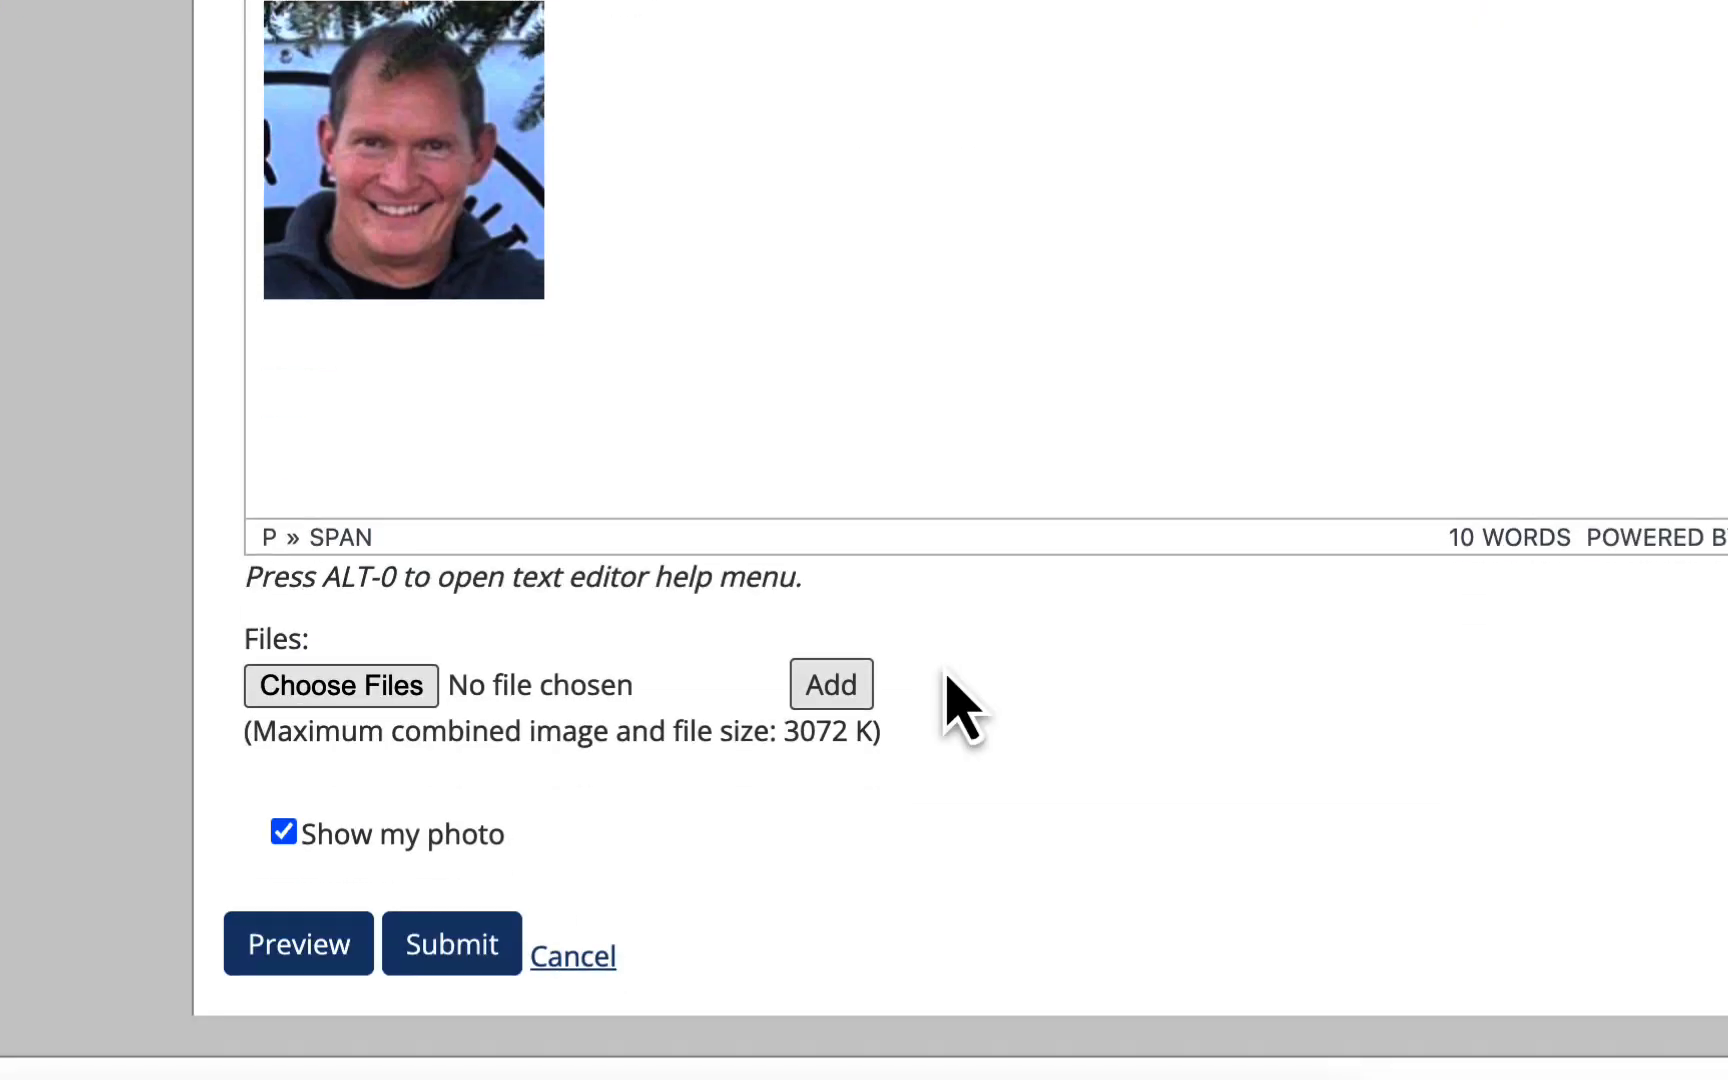
click(452, 958)
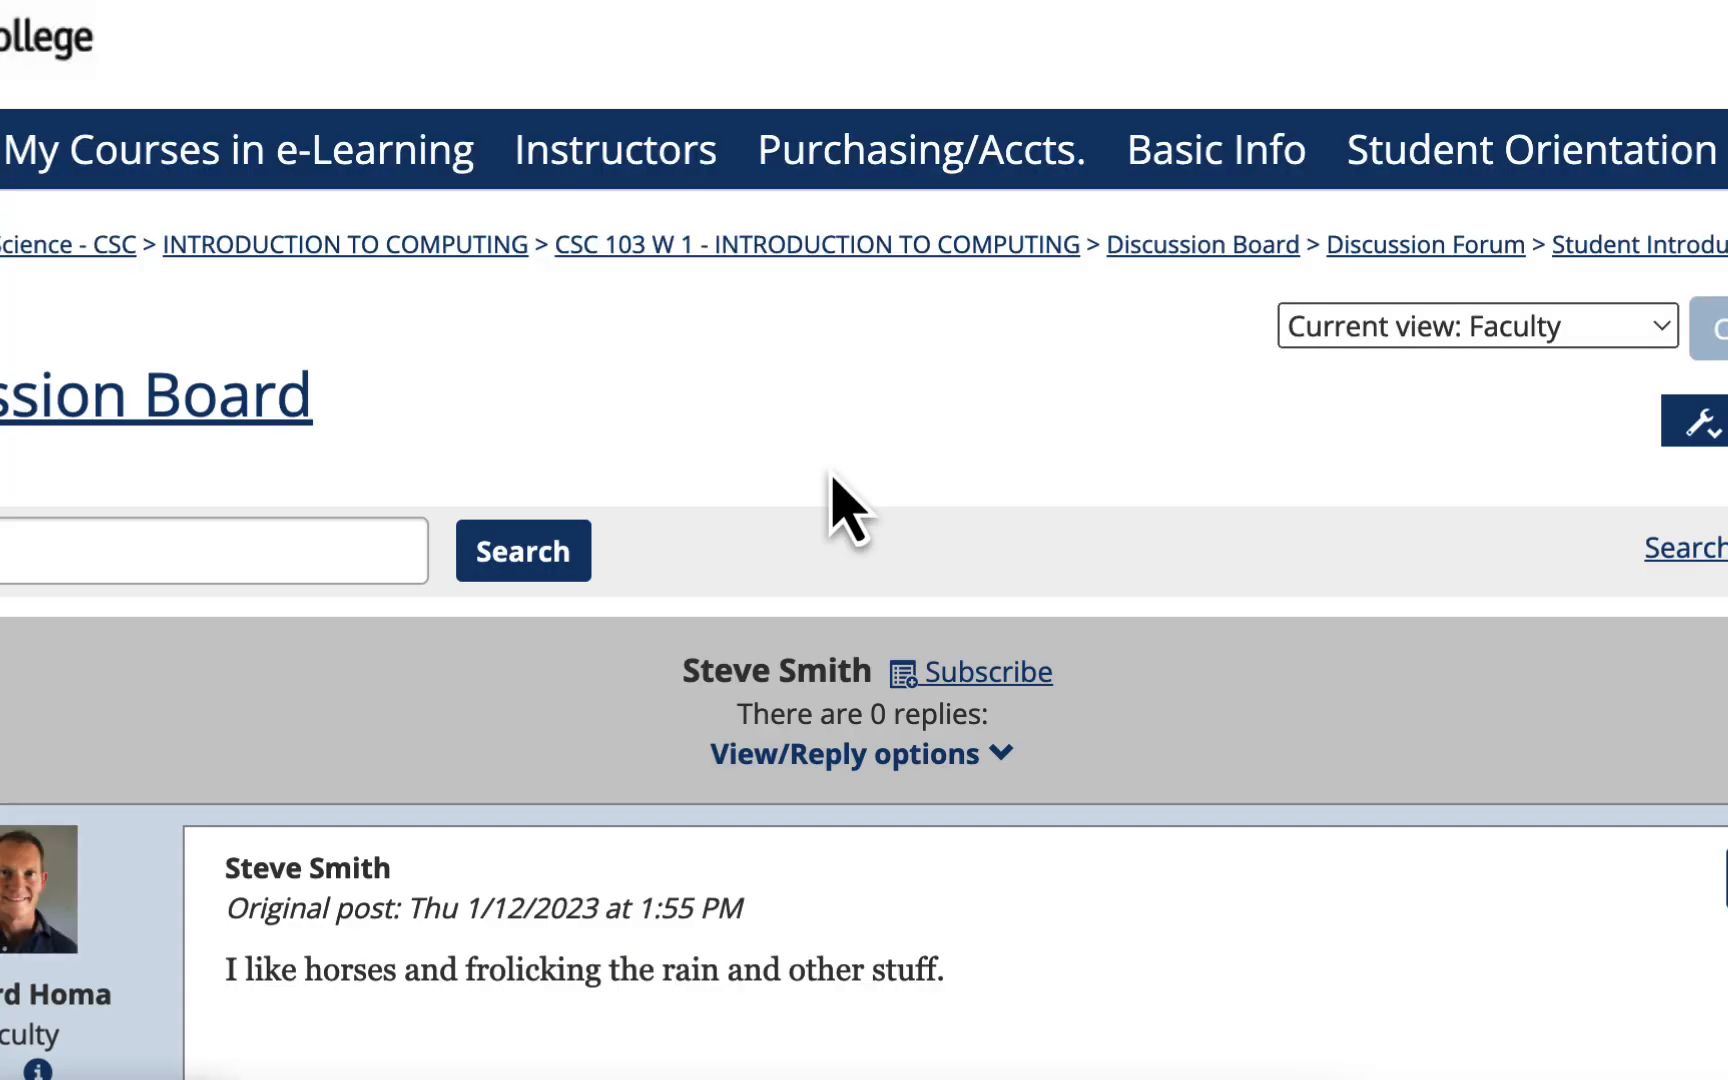
- Review the submitted introduction post, checking how the inserted picture looks below the text
scroll(832, 474, down, 7)
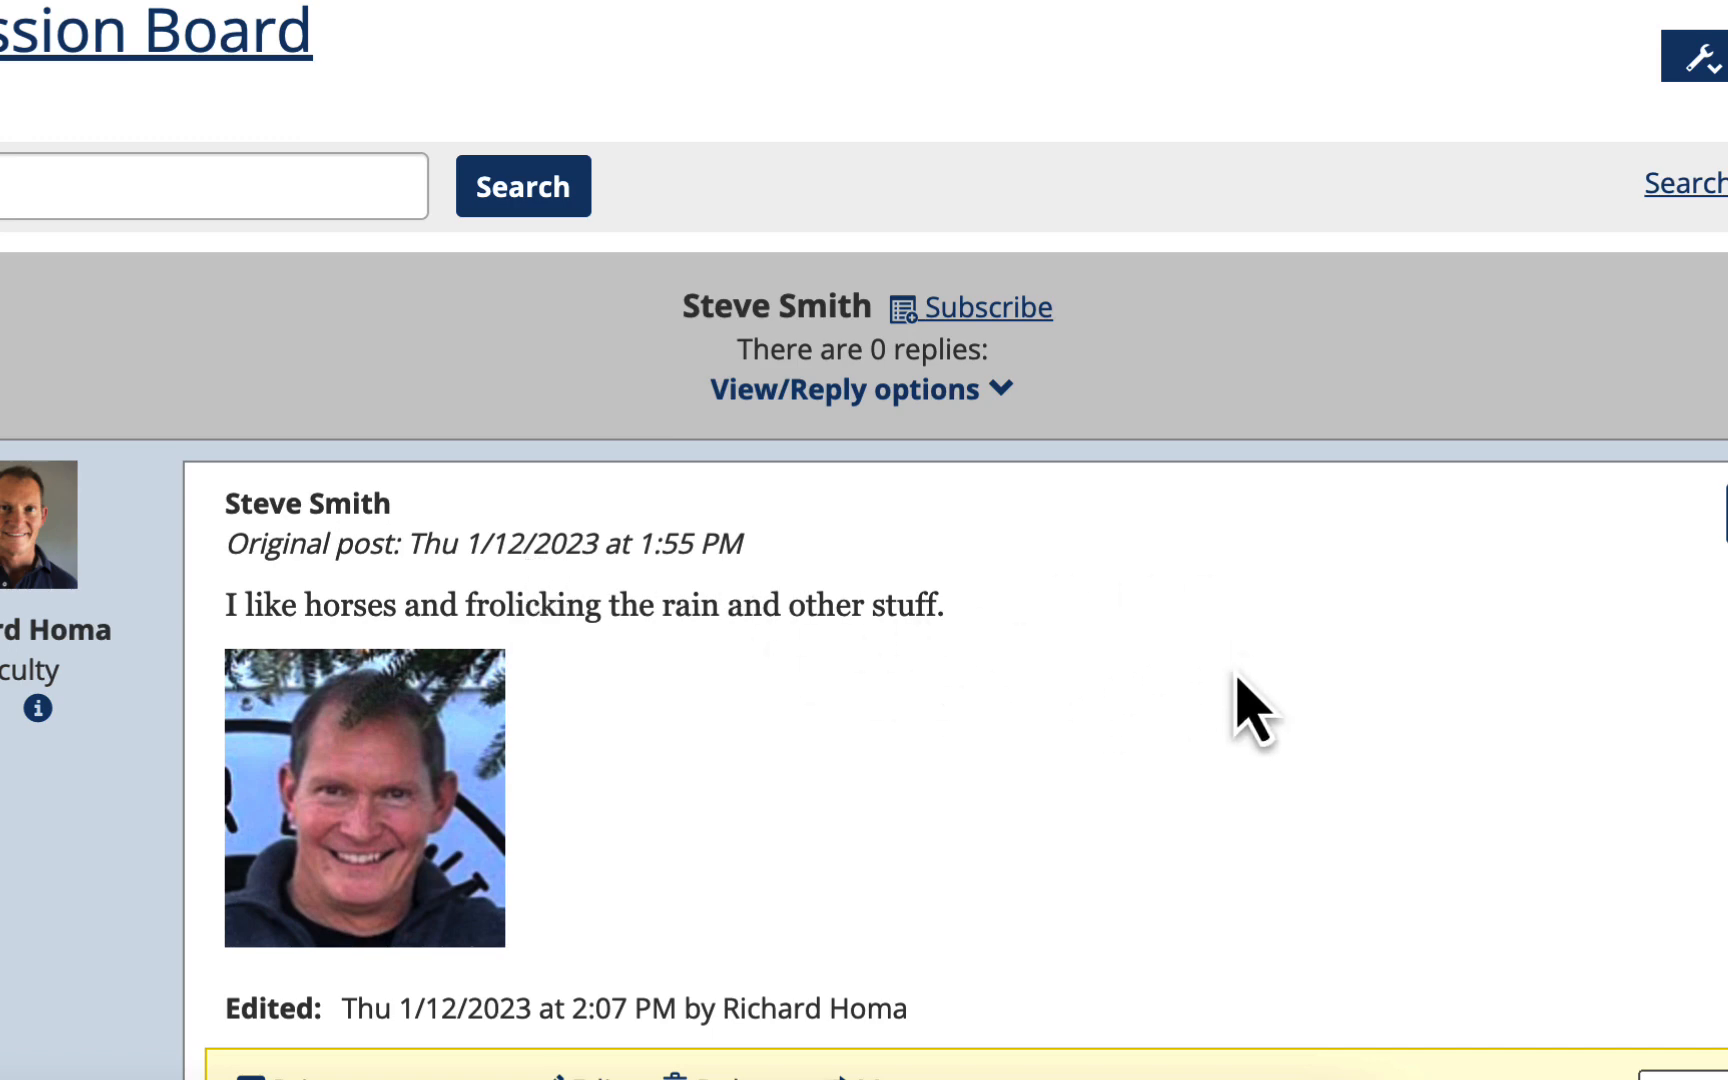
scroll(1145, 700, down, 2)
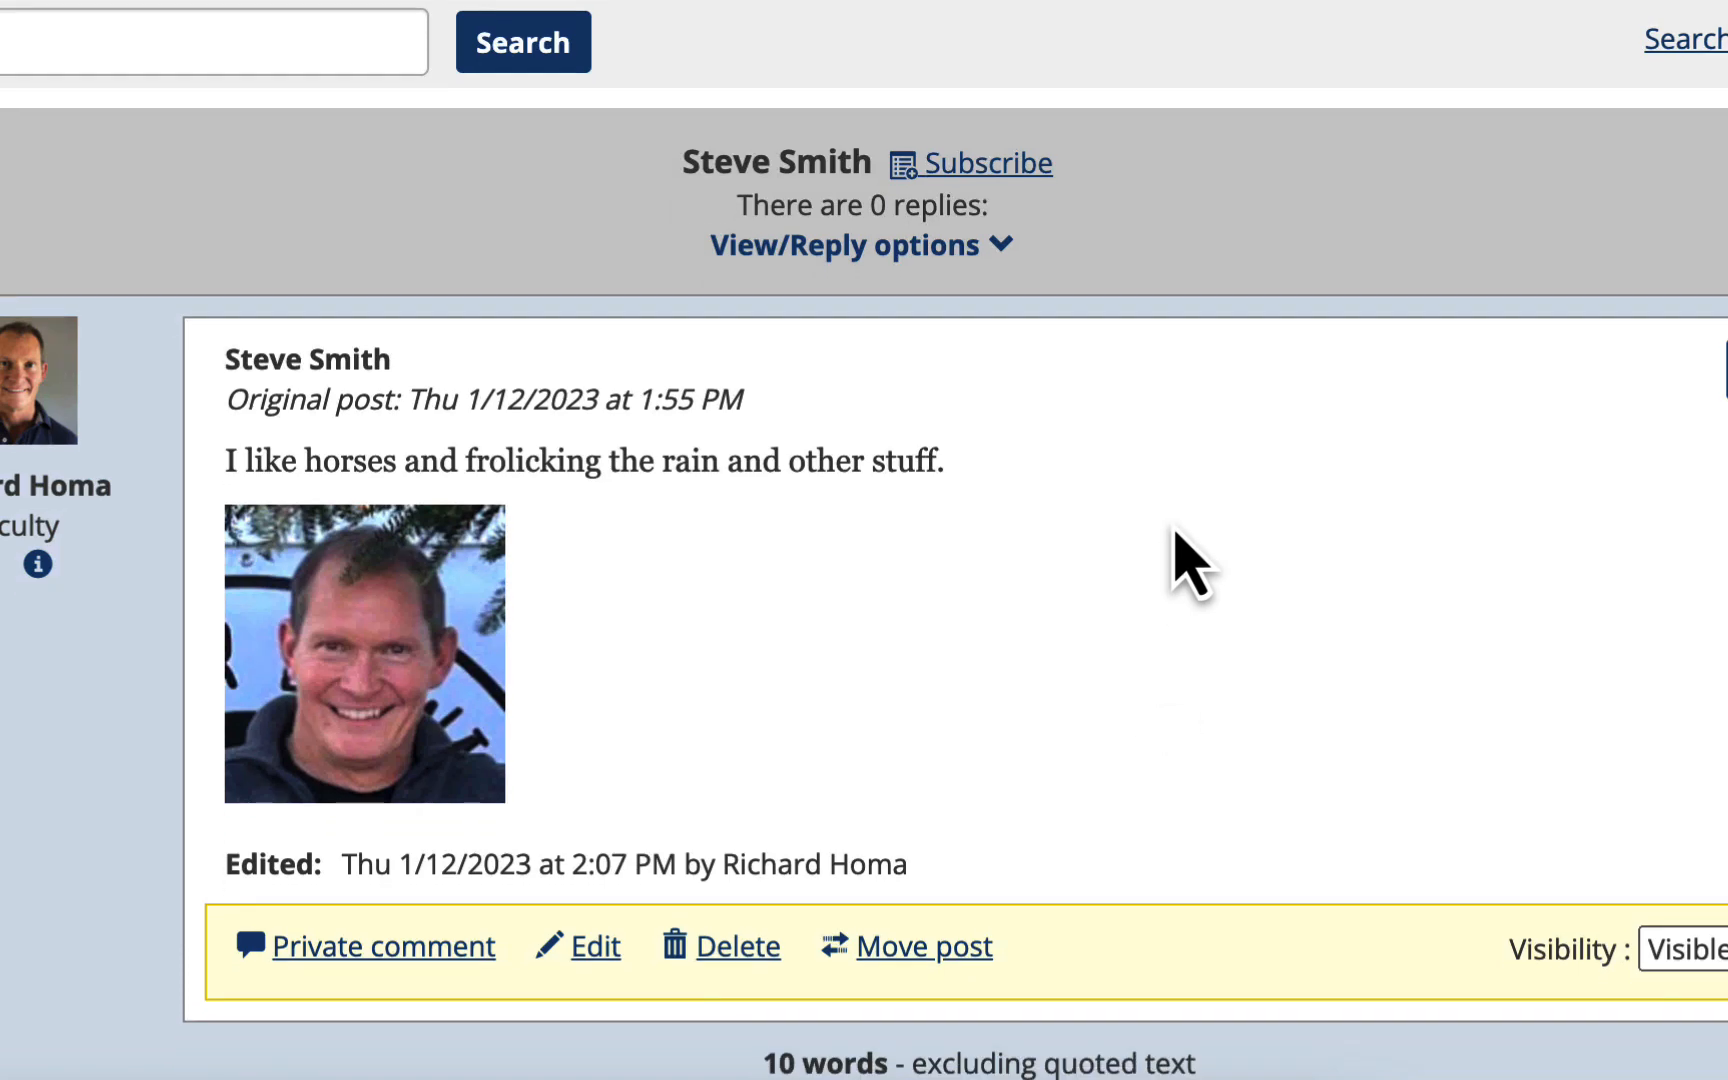
scroll(1190, 565, down, 1)
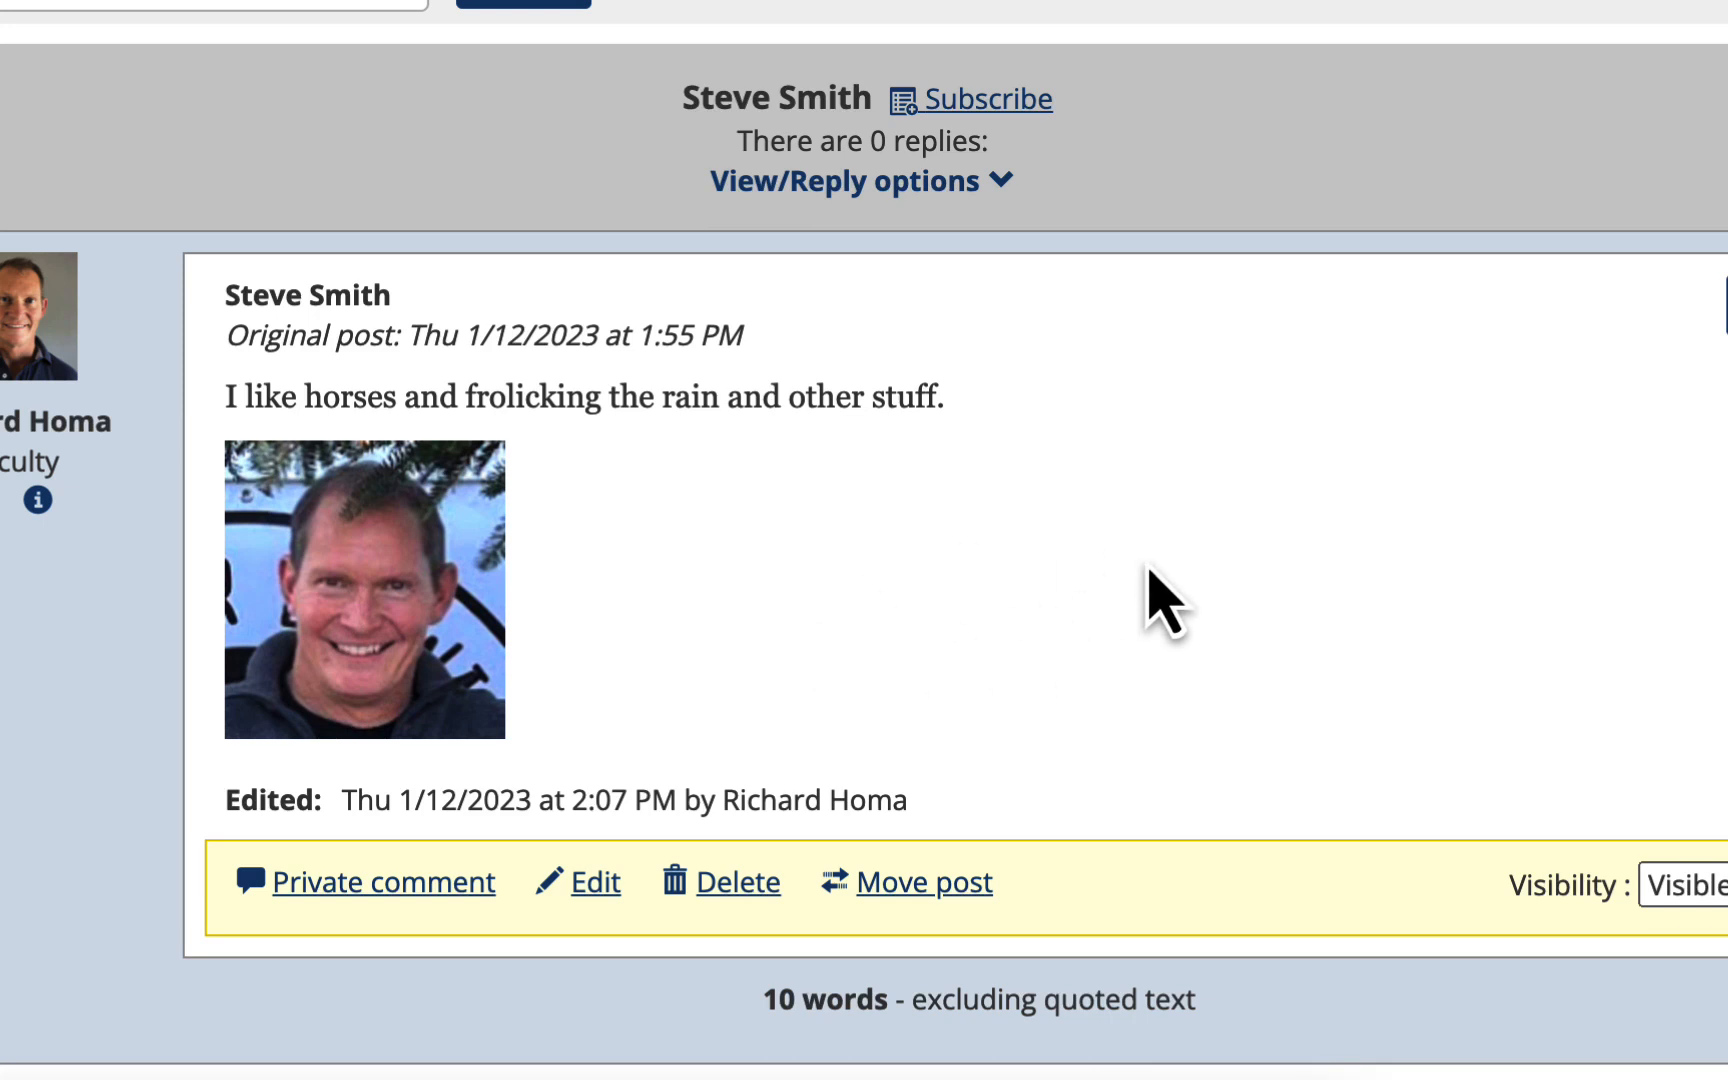
scroll(1280, 560, down, 1)
scroll(1266, 528, up, 2)
scroll(1266, 528, down, 3)
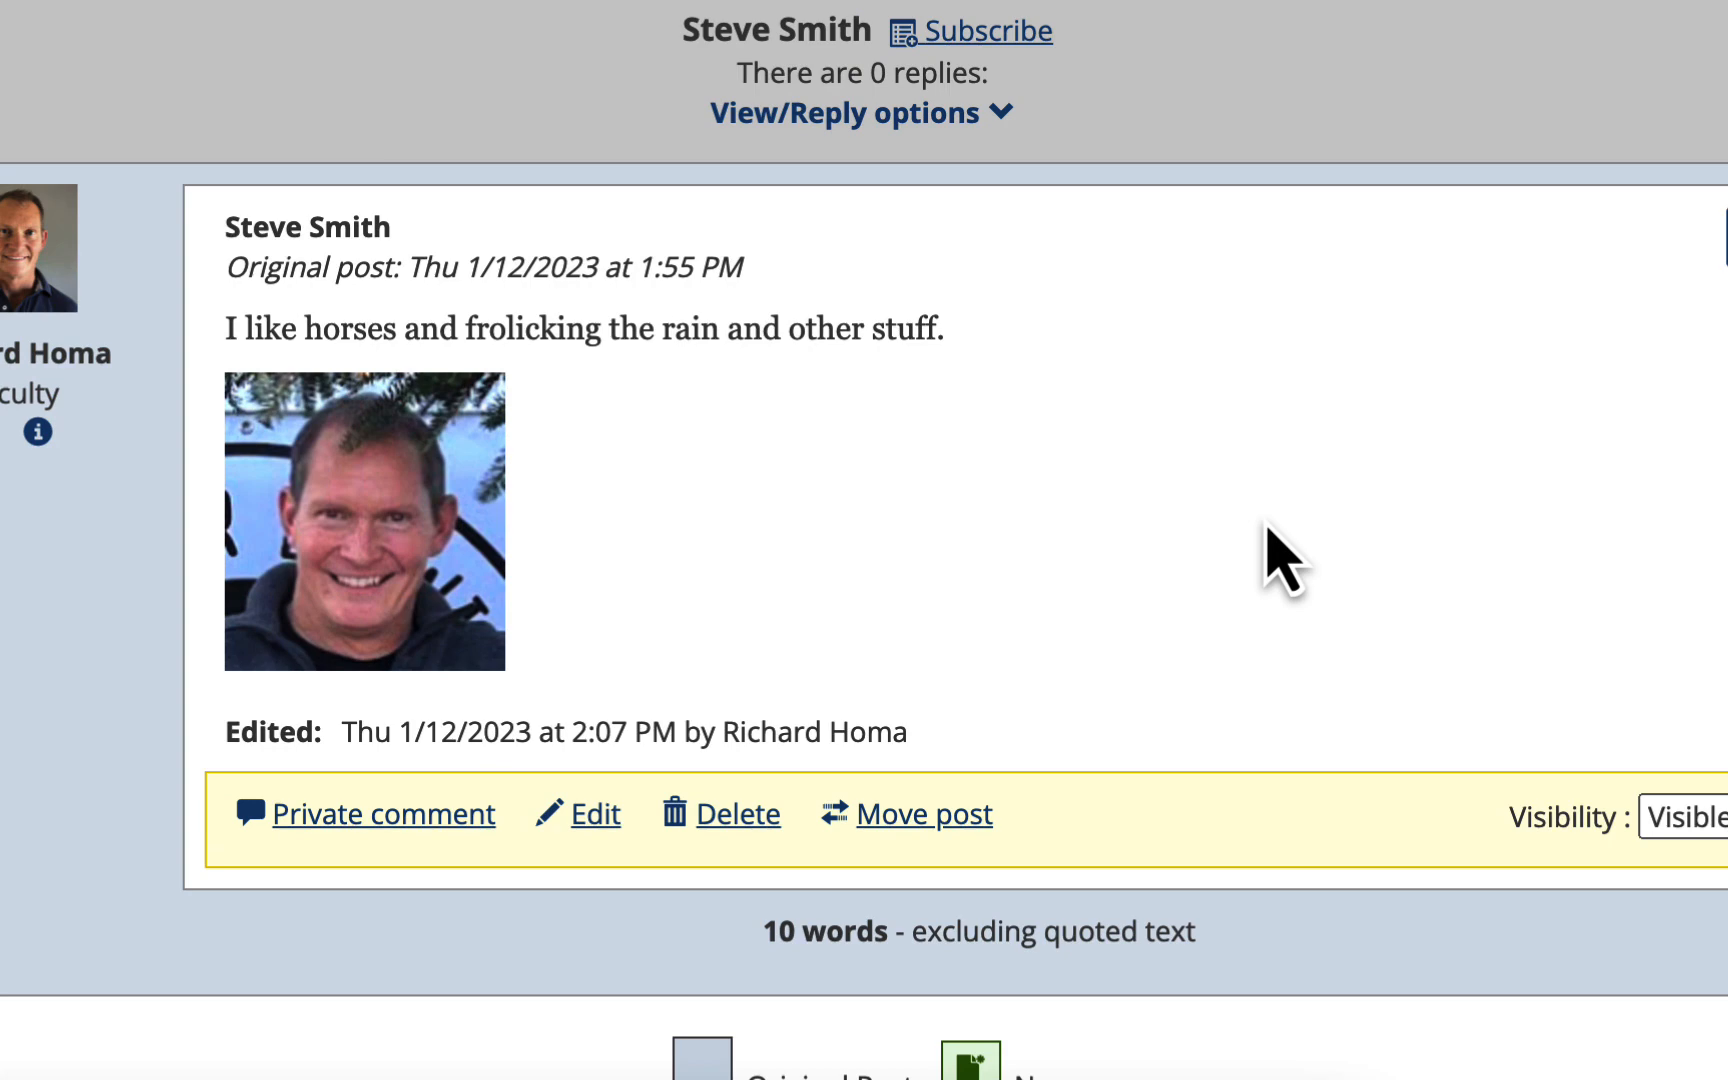
scroll(1155, 400, down, 1)
scroll(1155, 400, up, 2)
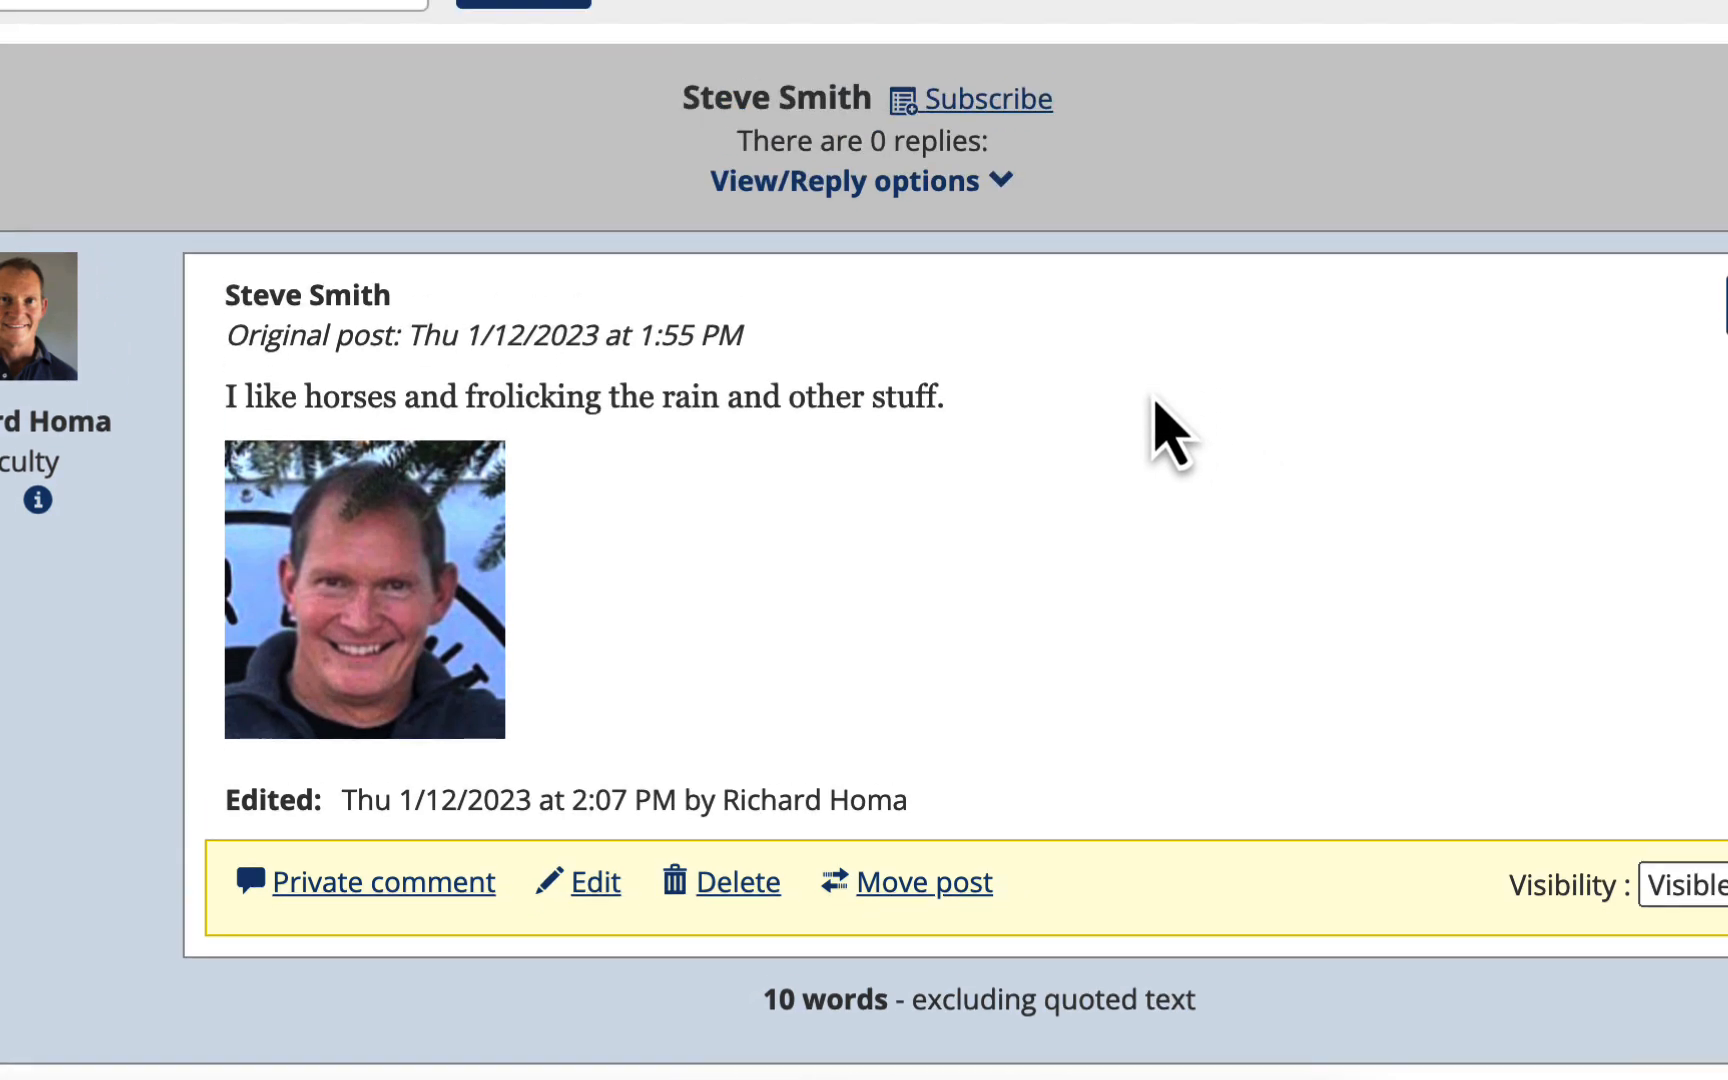
scroll(1155, 400, down, 1)
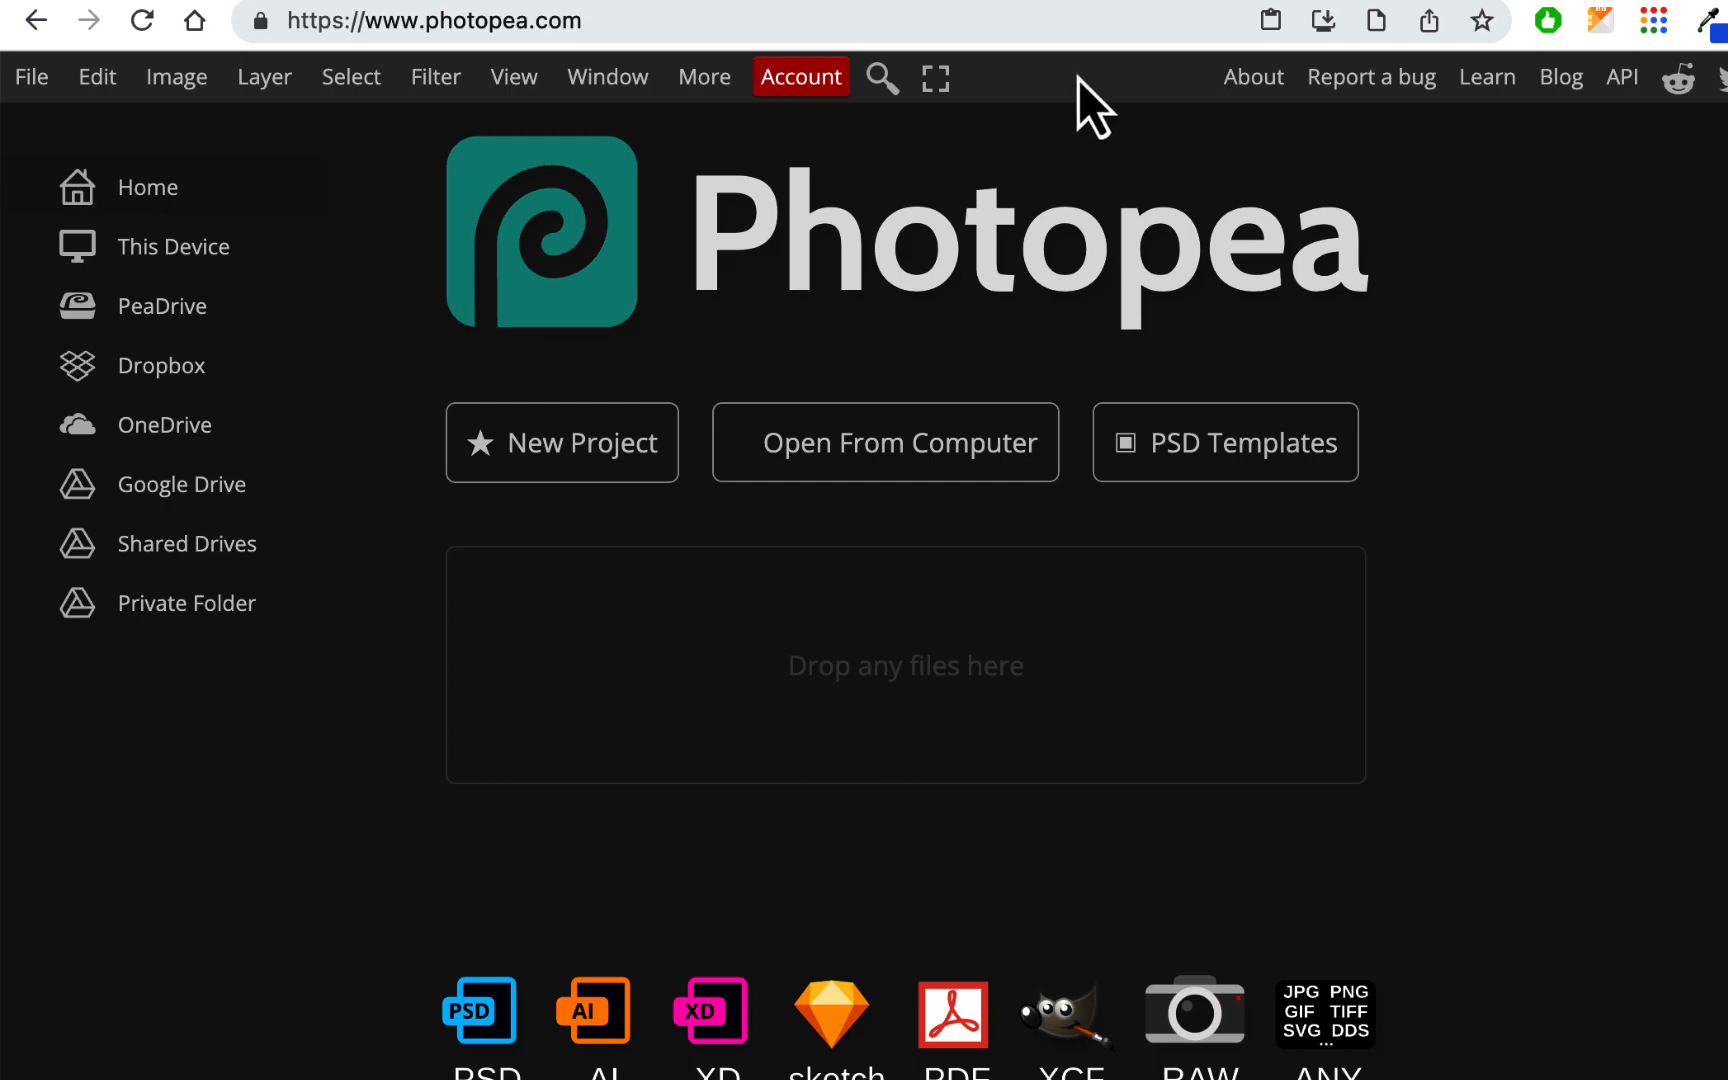
- Switch to Google Photos, return from the wreath photo to the shared album and look through its pictures for other editing candidates
click(846, 0)
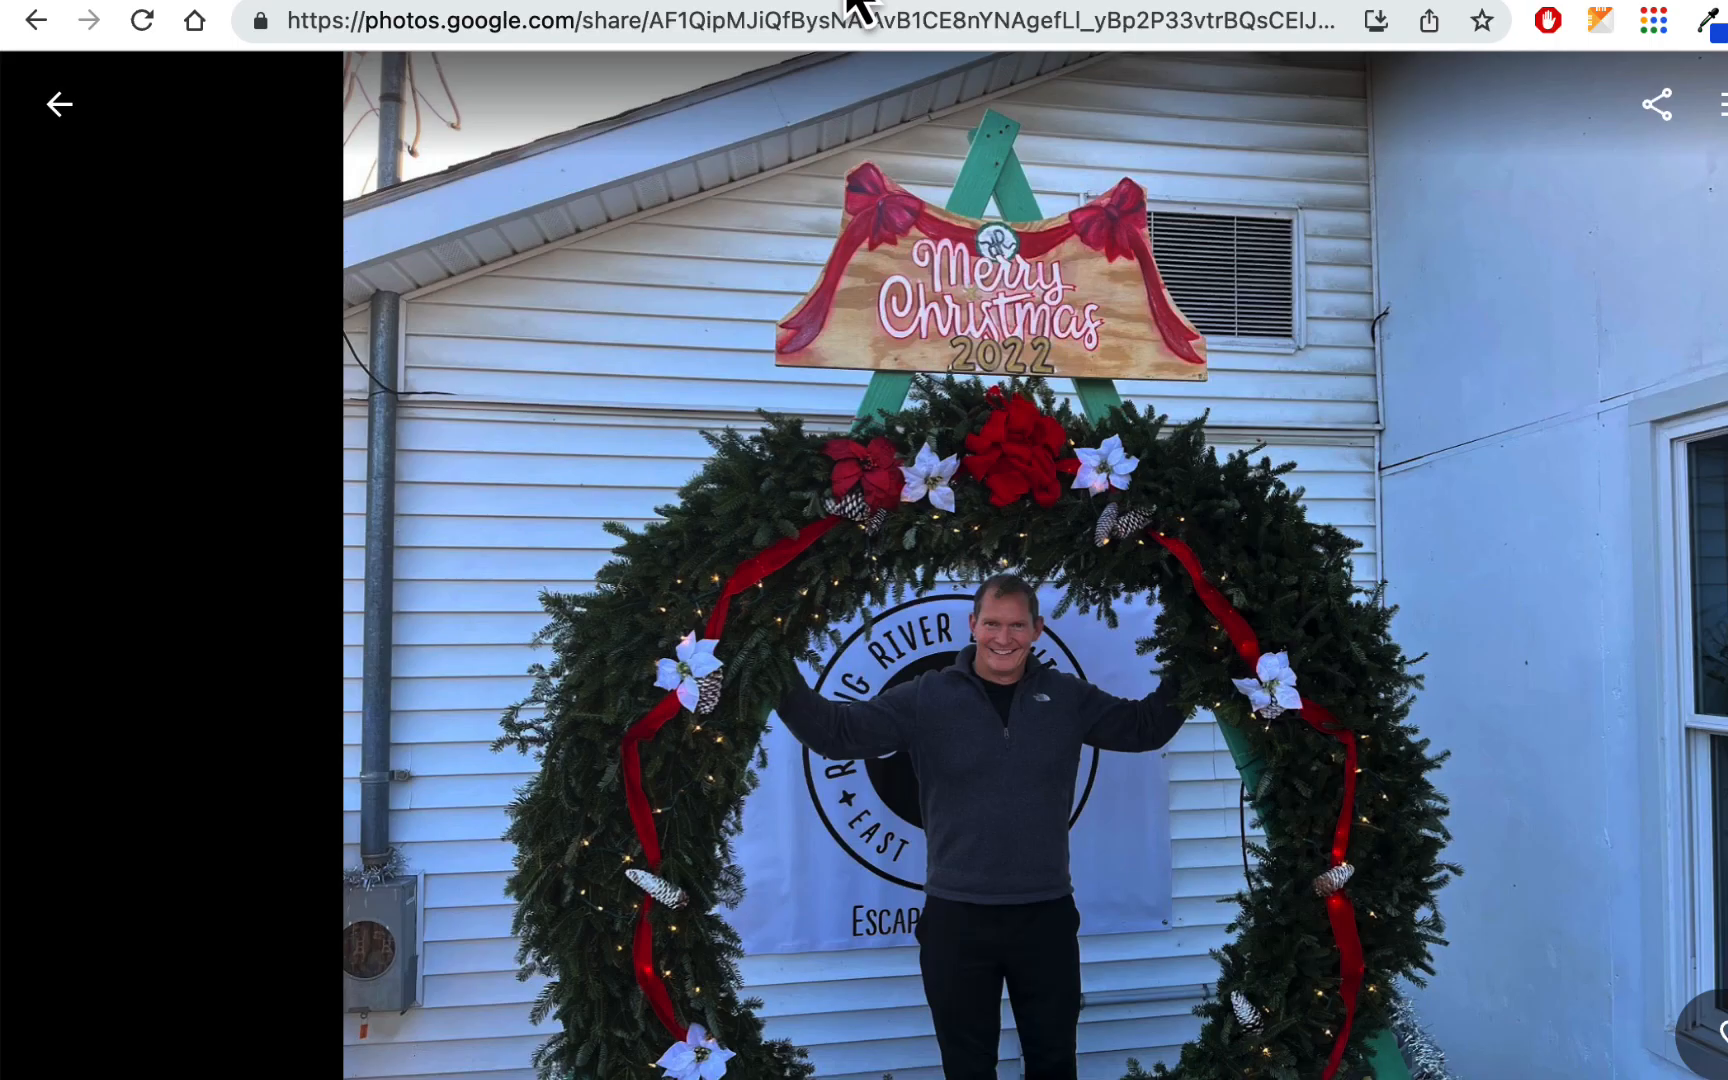
click(57, 110)
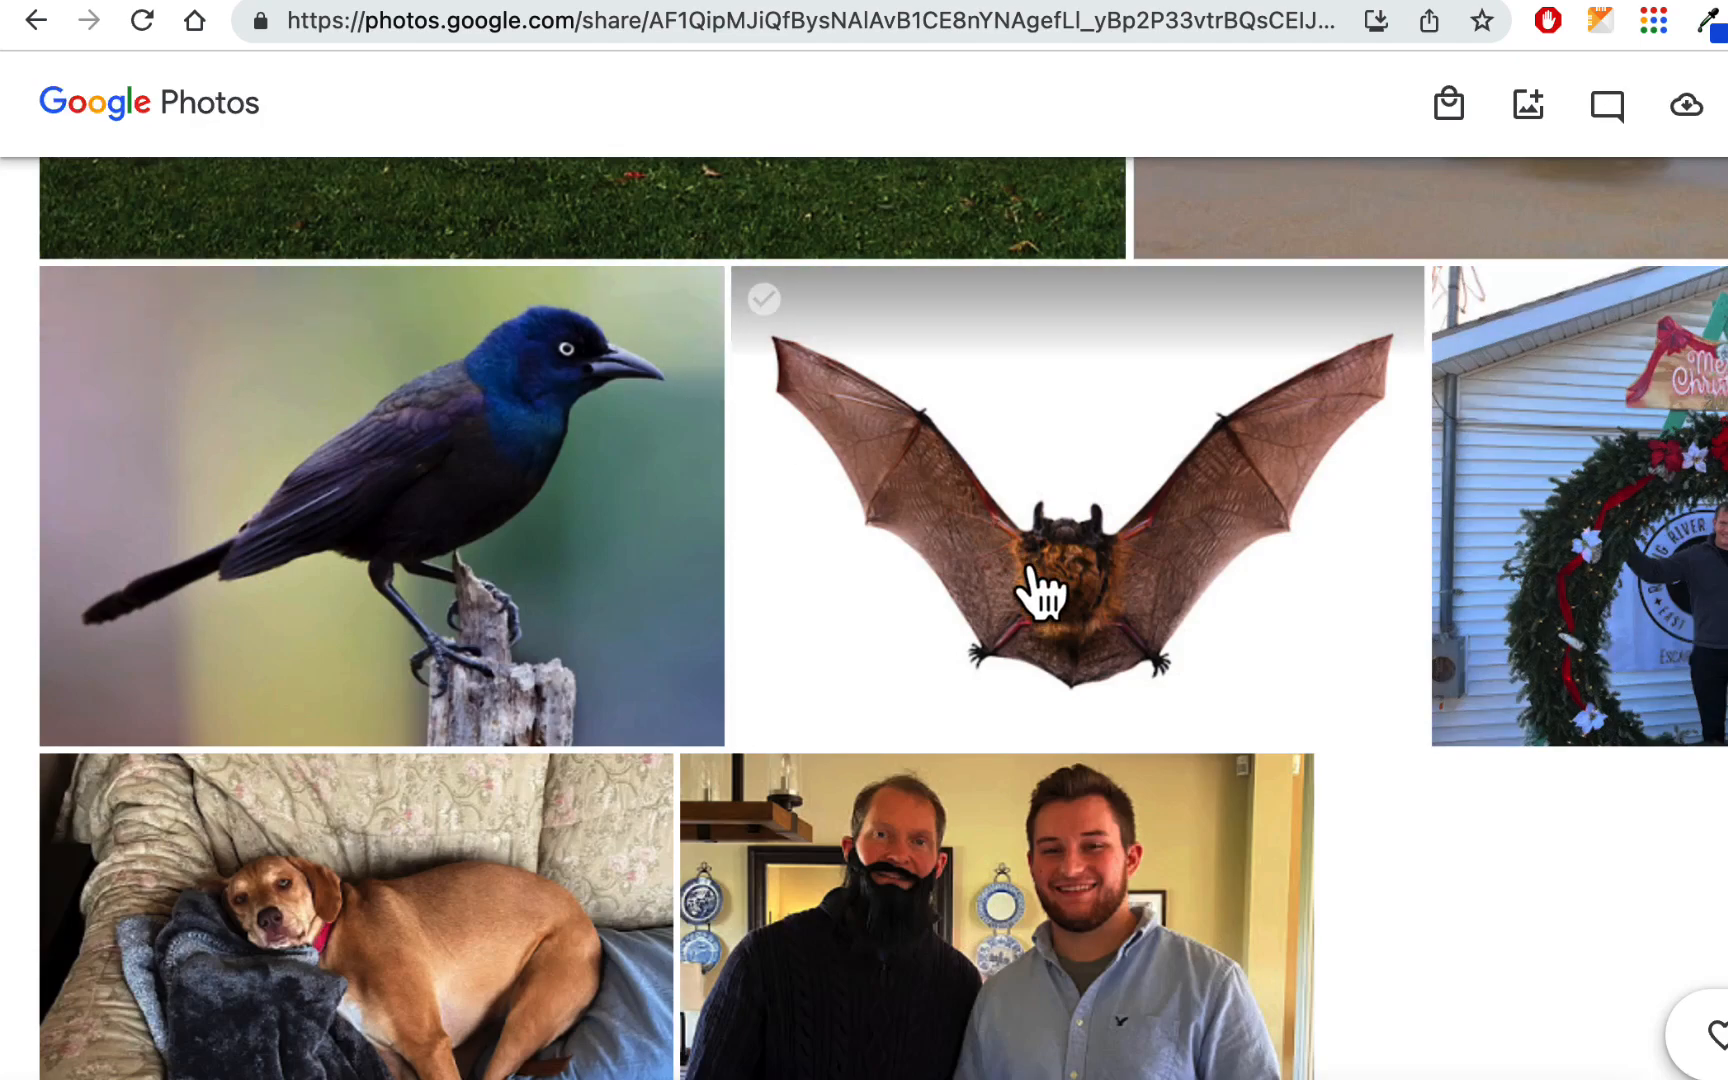
scroll(1040, 590, up, 10)
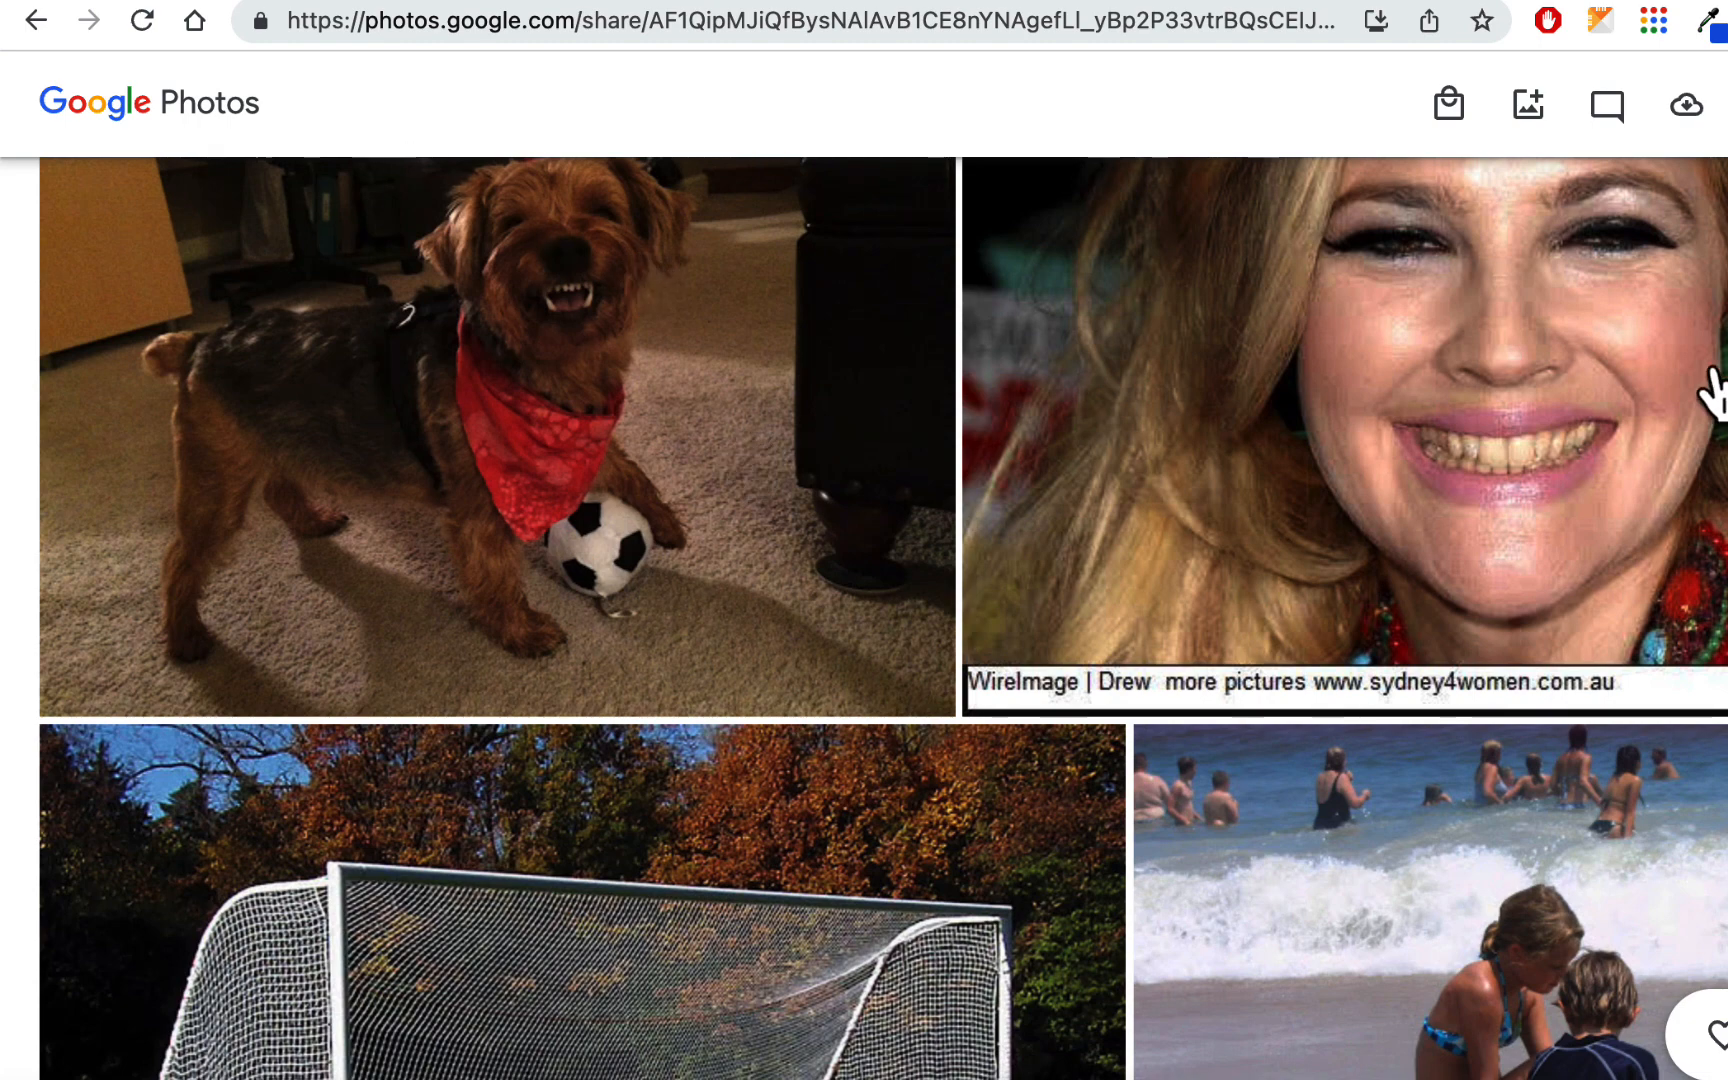
scroll(1700, 390, down, 2)
scroll(1700, 390, up, 3)
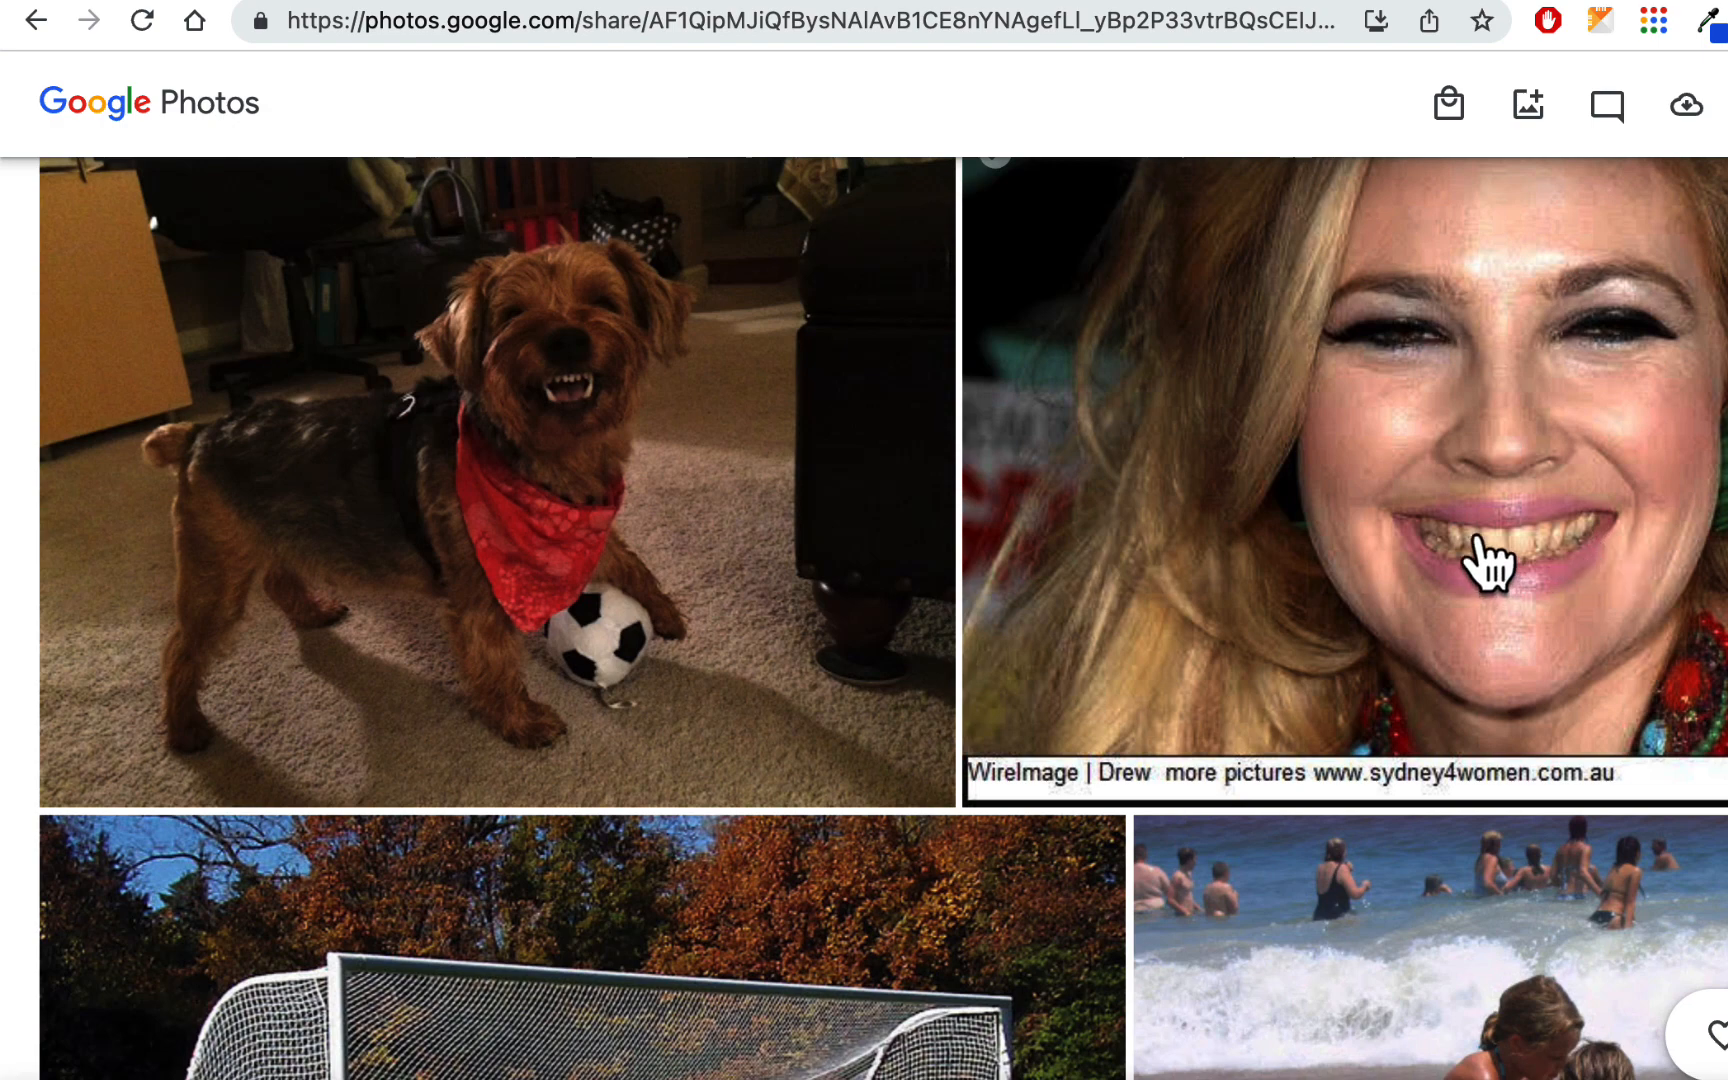
scroll(1628, 530, down, 5)
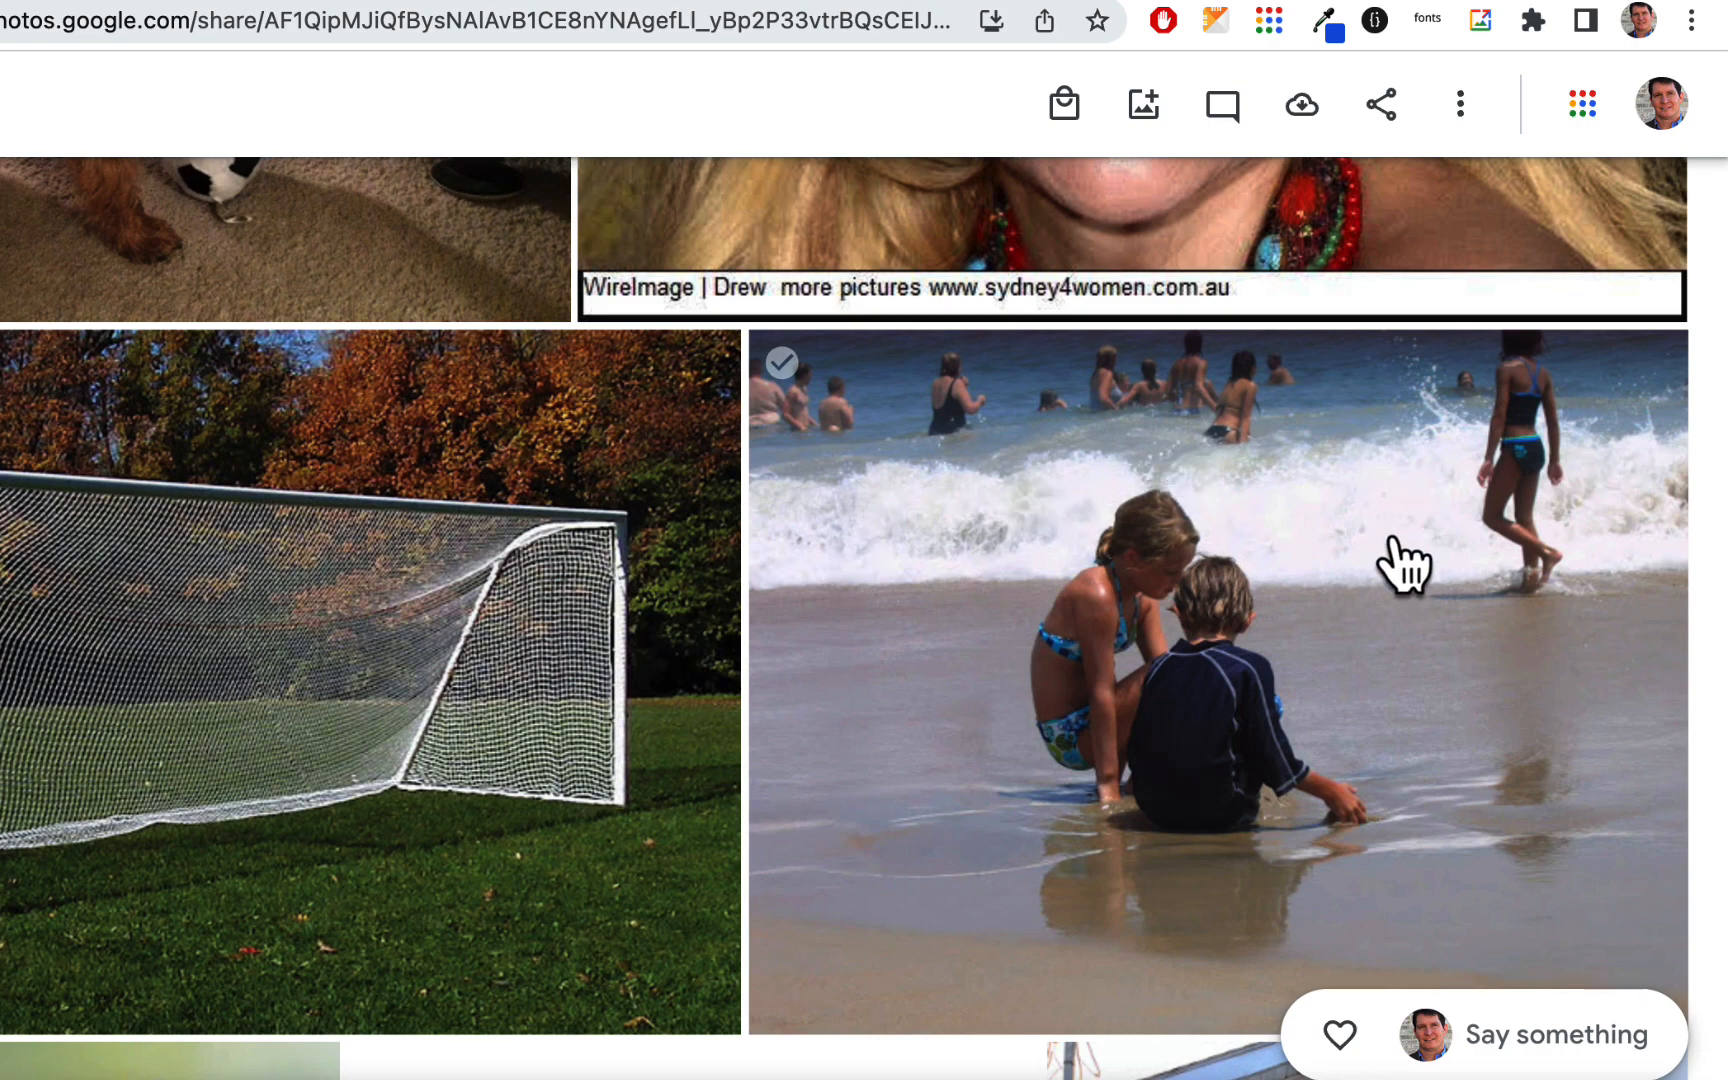
scroll(1405, 565, up, 2)
scroll(1405, 565, down, 2)
scroll(1405, 565, up, 1)
scroll(1396, 559, down, 1)
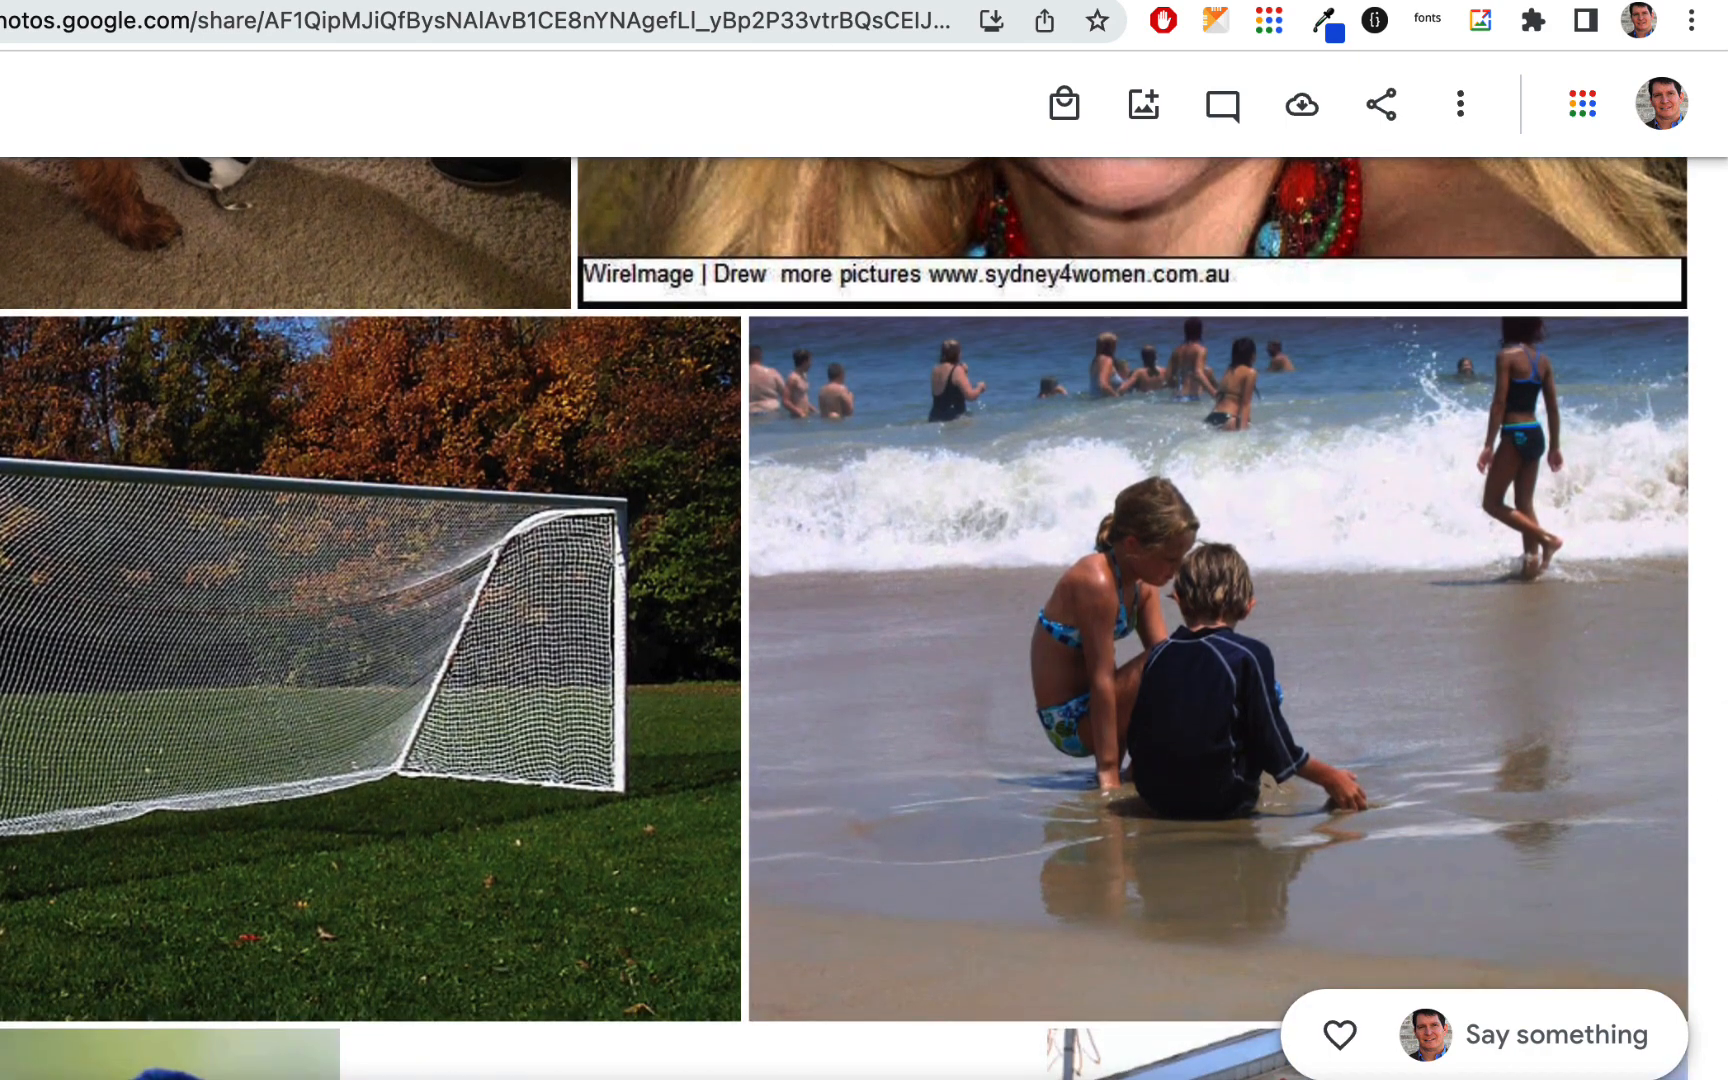
click(741, 2)
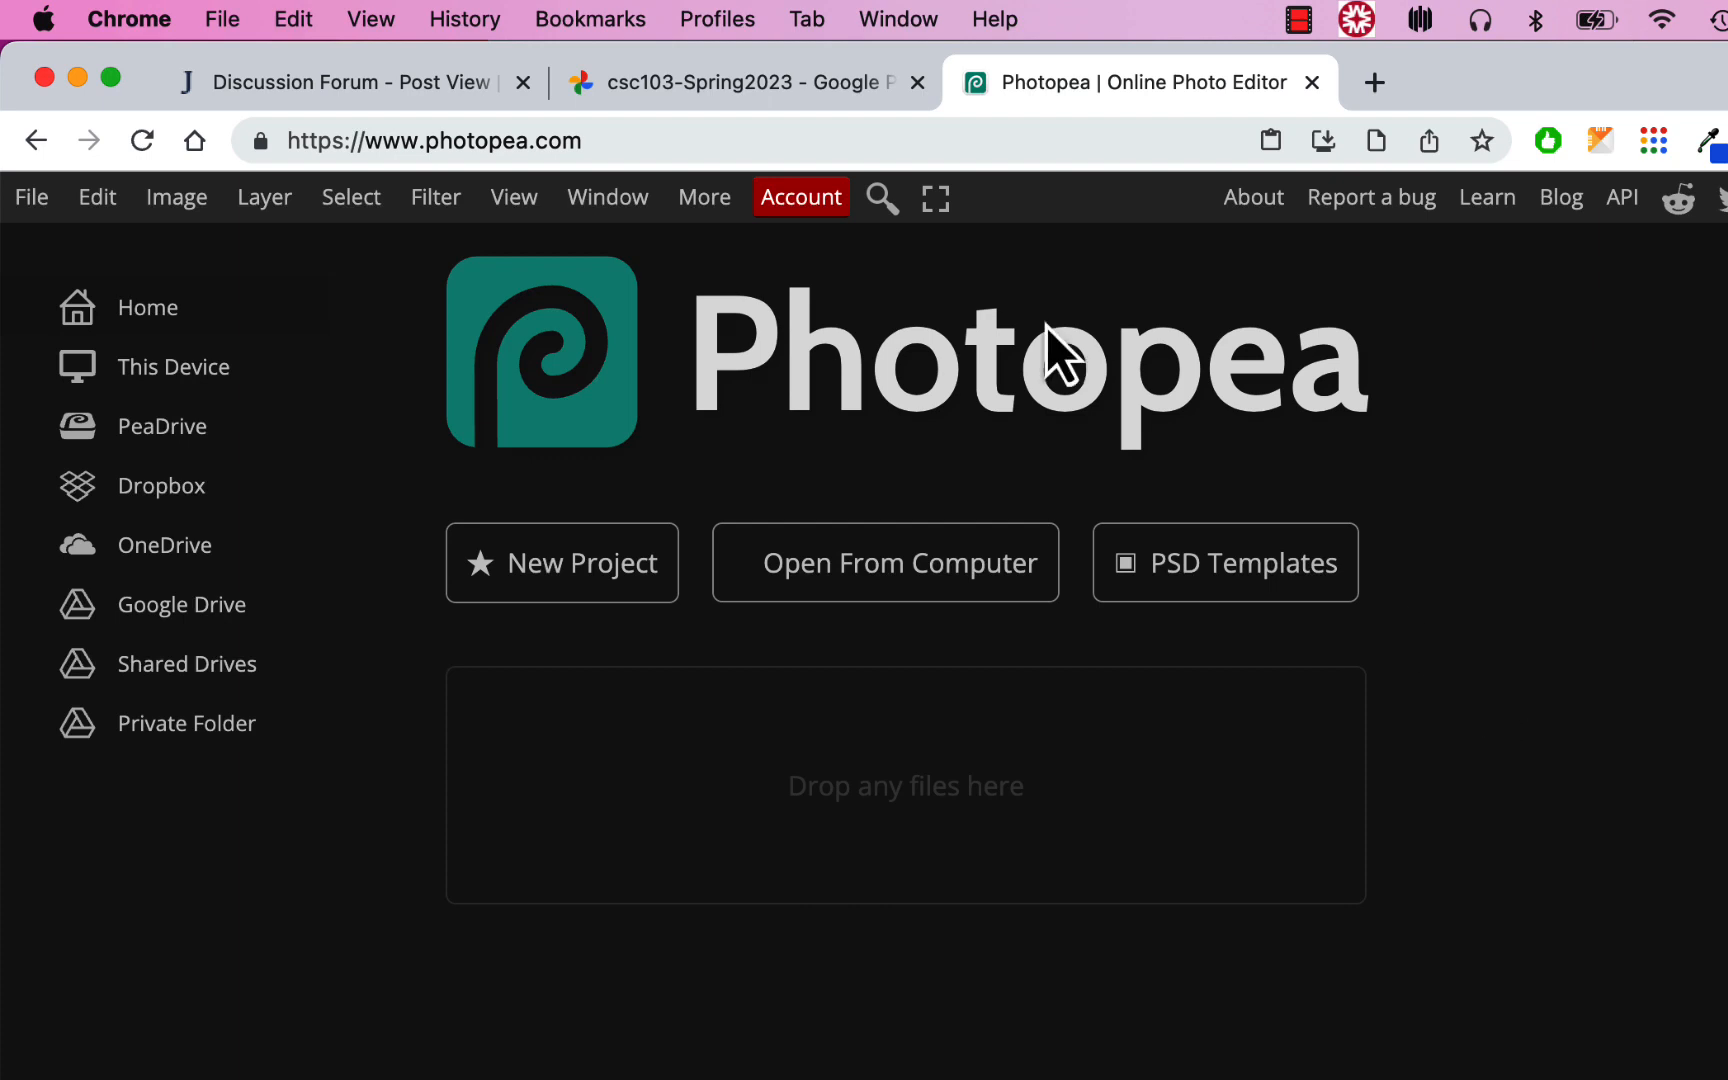
- Switch to the discussion forum, reopen the introduction post for editing and shrink its picture slightly, keeping the proportions
click(375, 85)
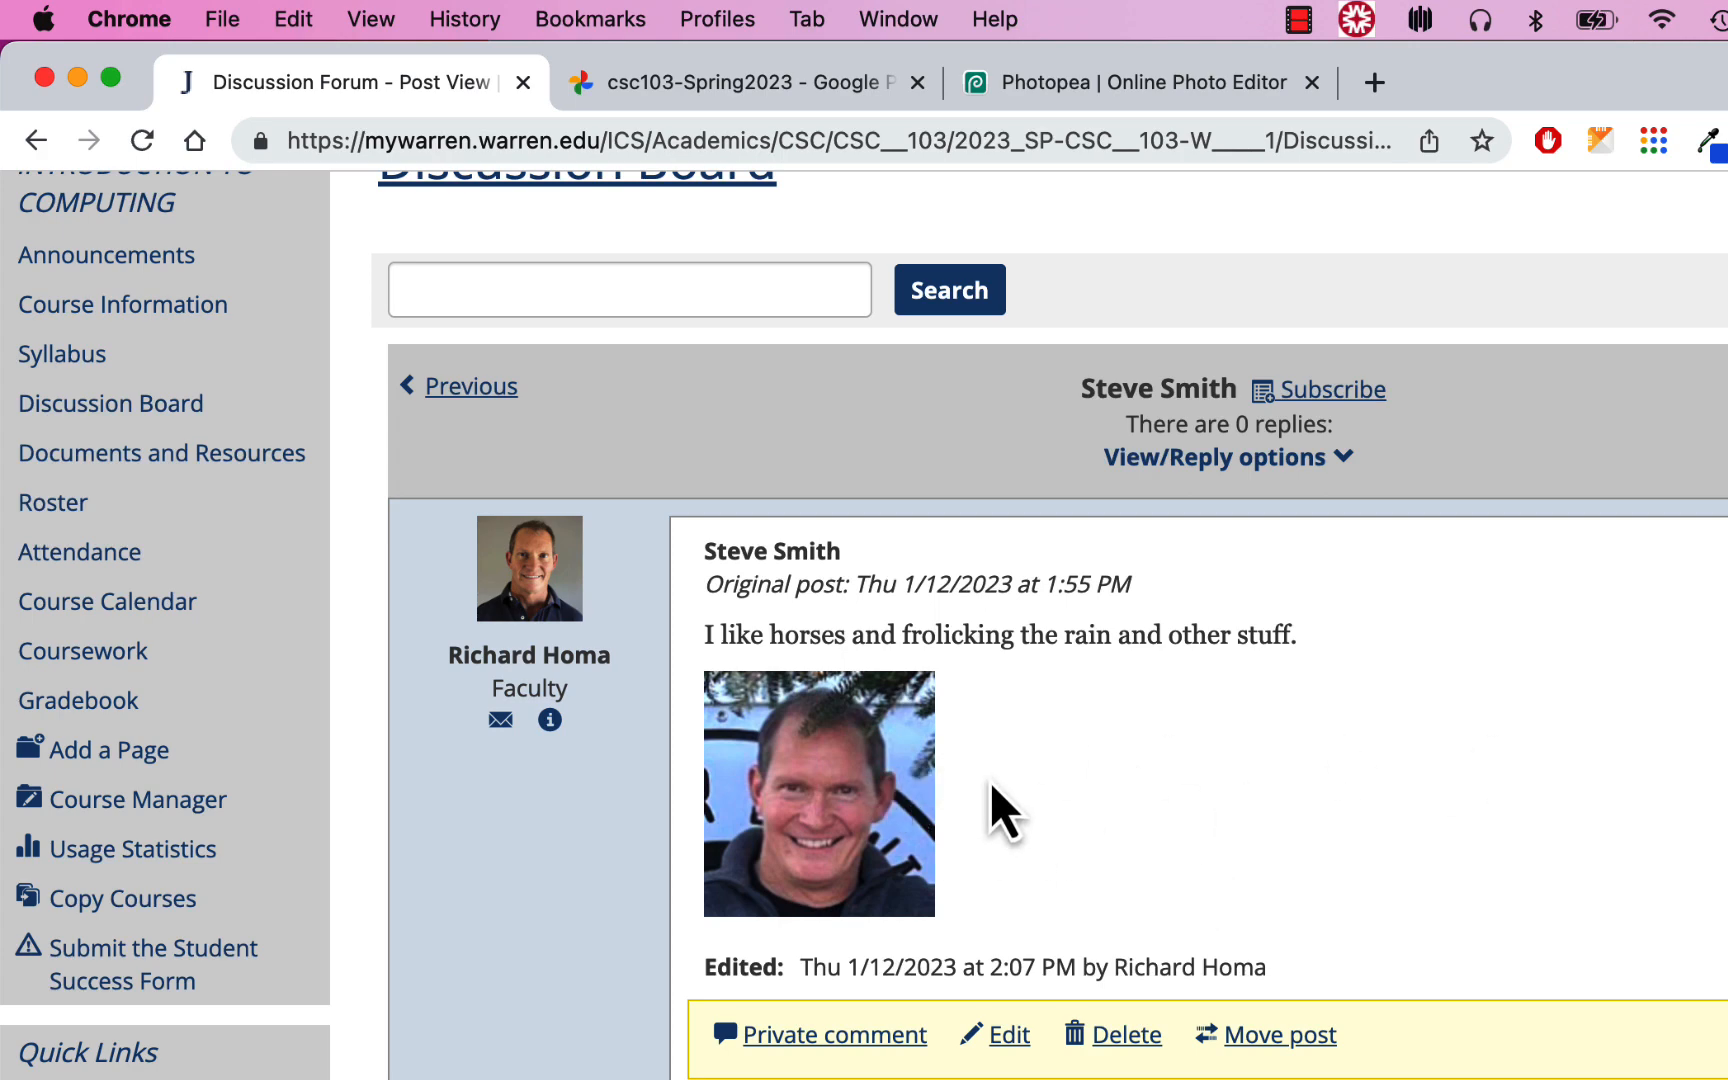
click(1003, 1040)
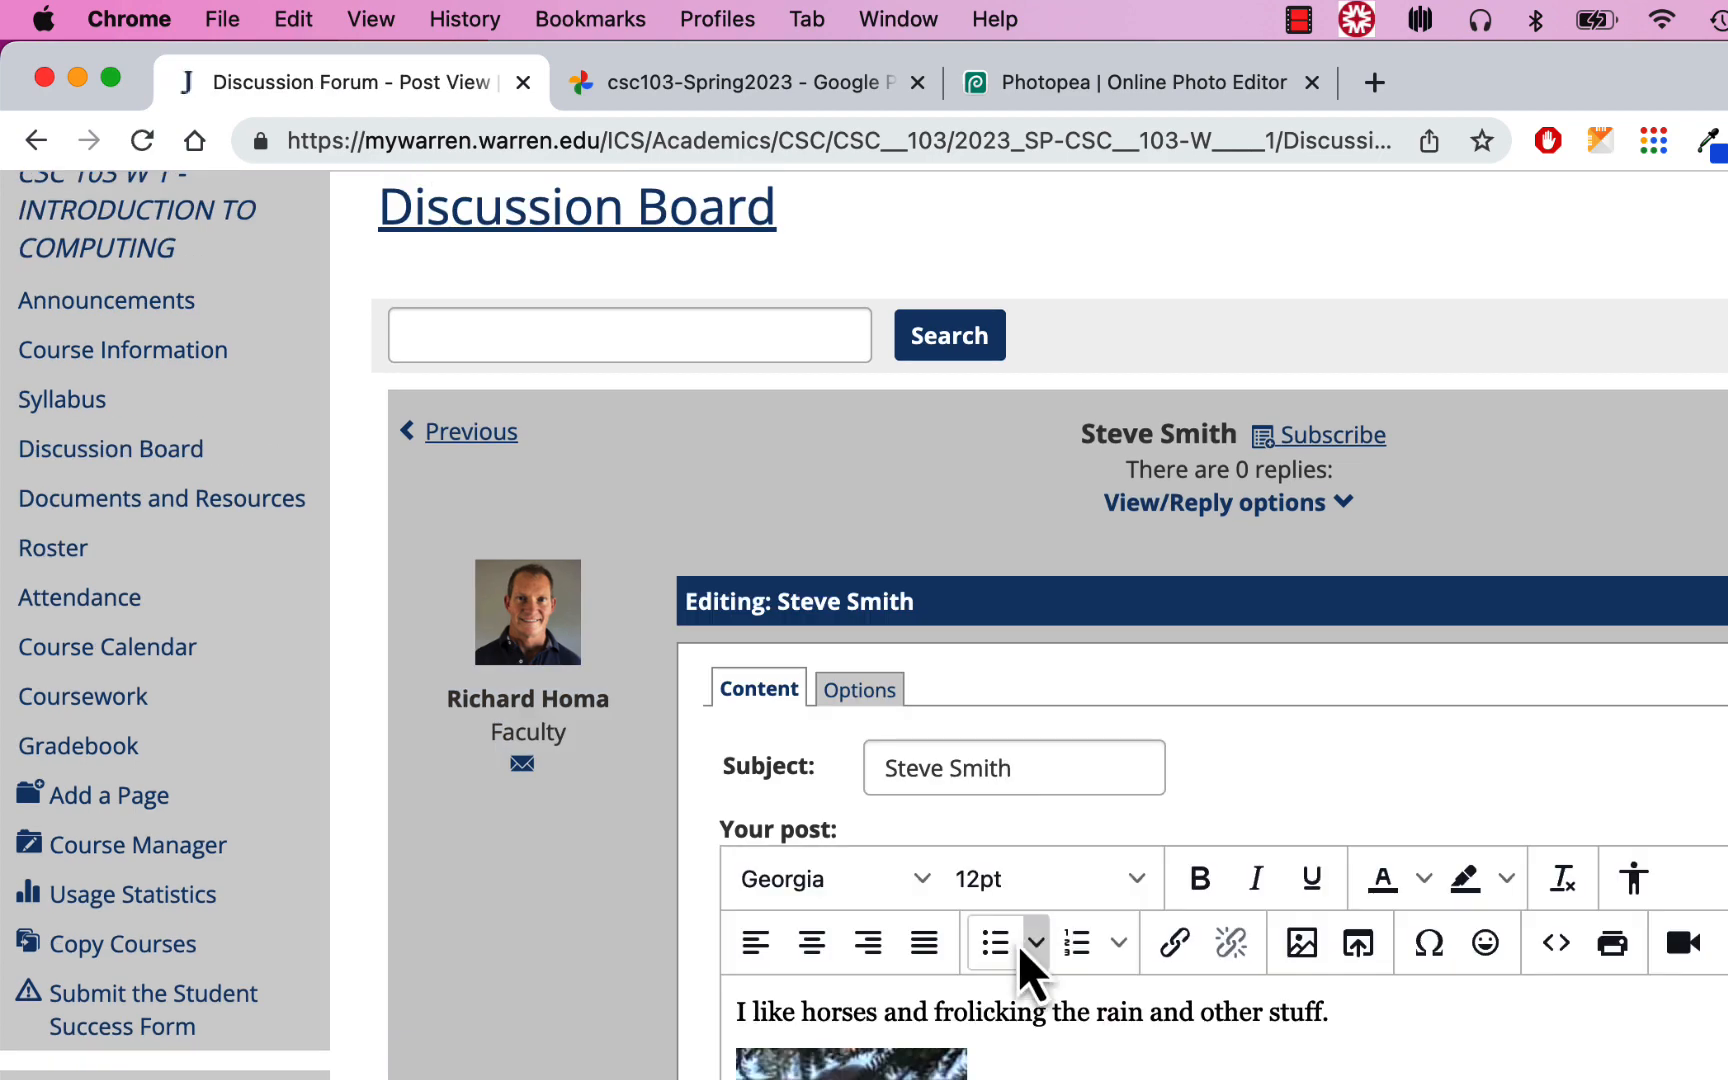
scroll(1018, 945, down, 3)
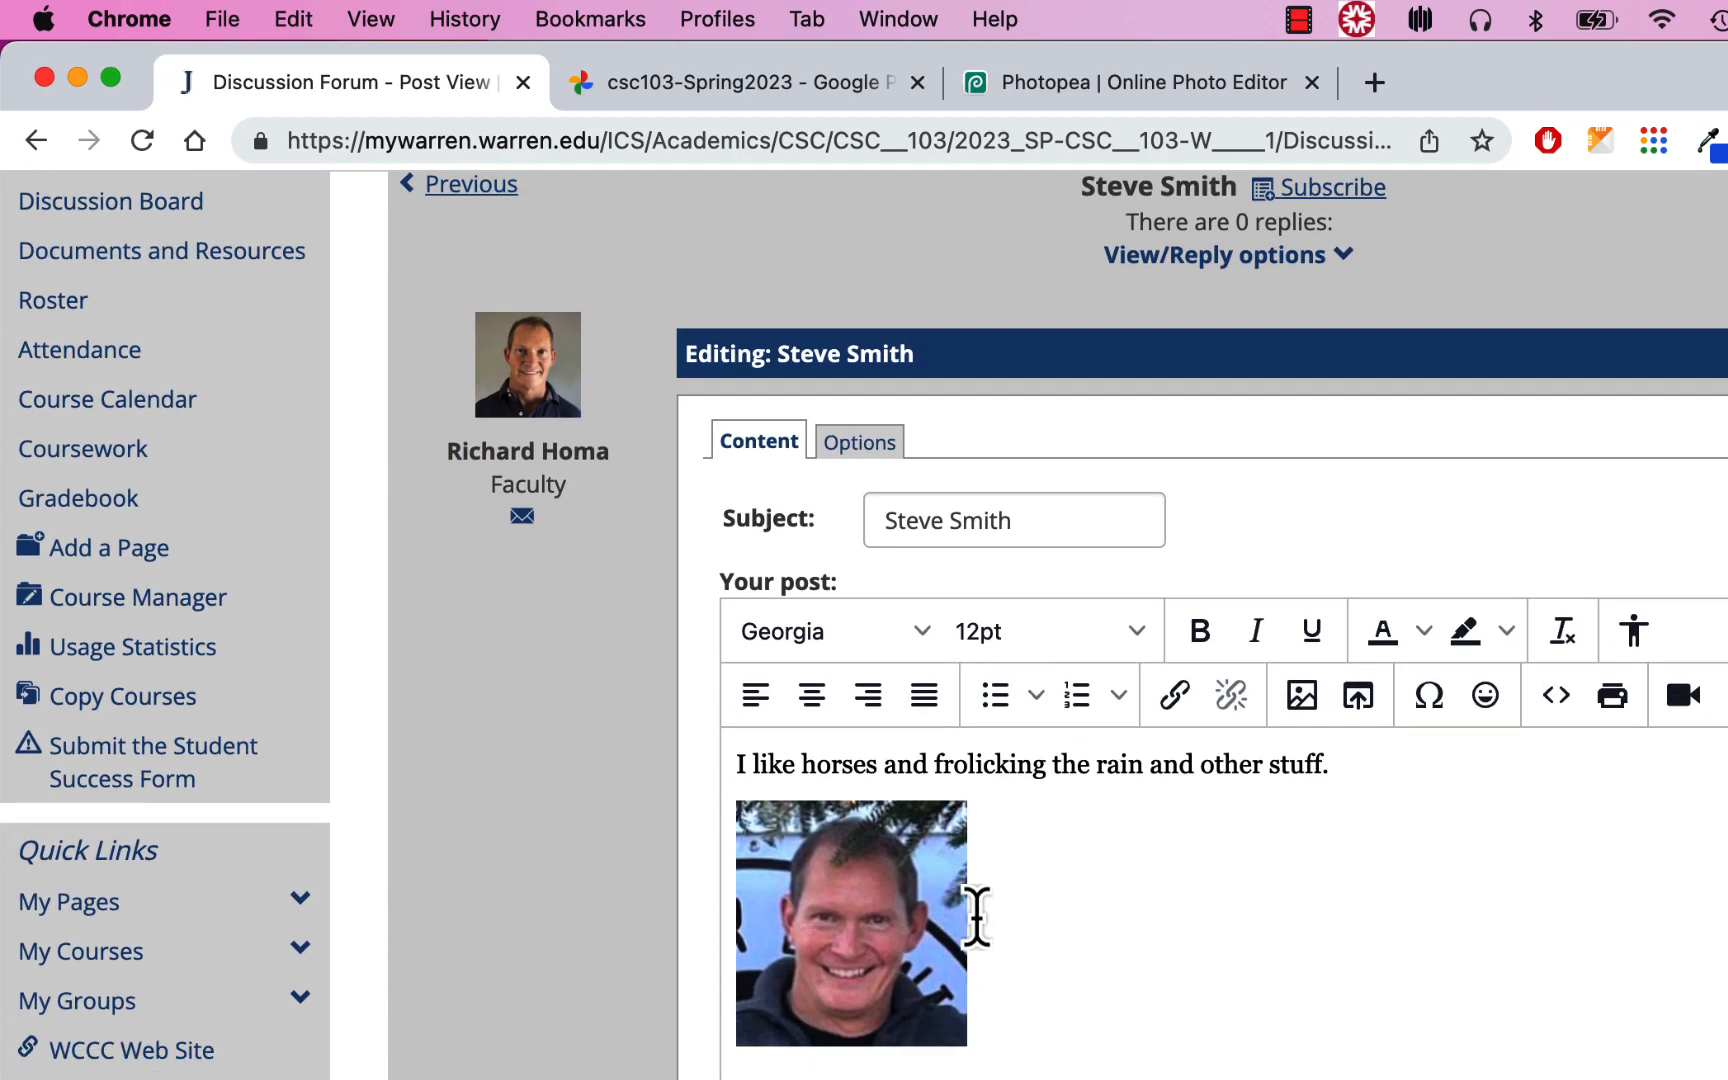
click(764, 916)
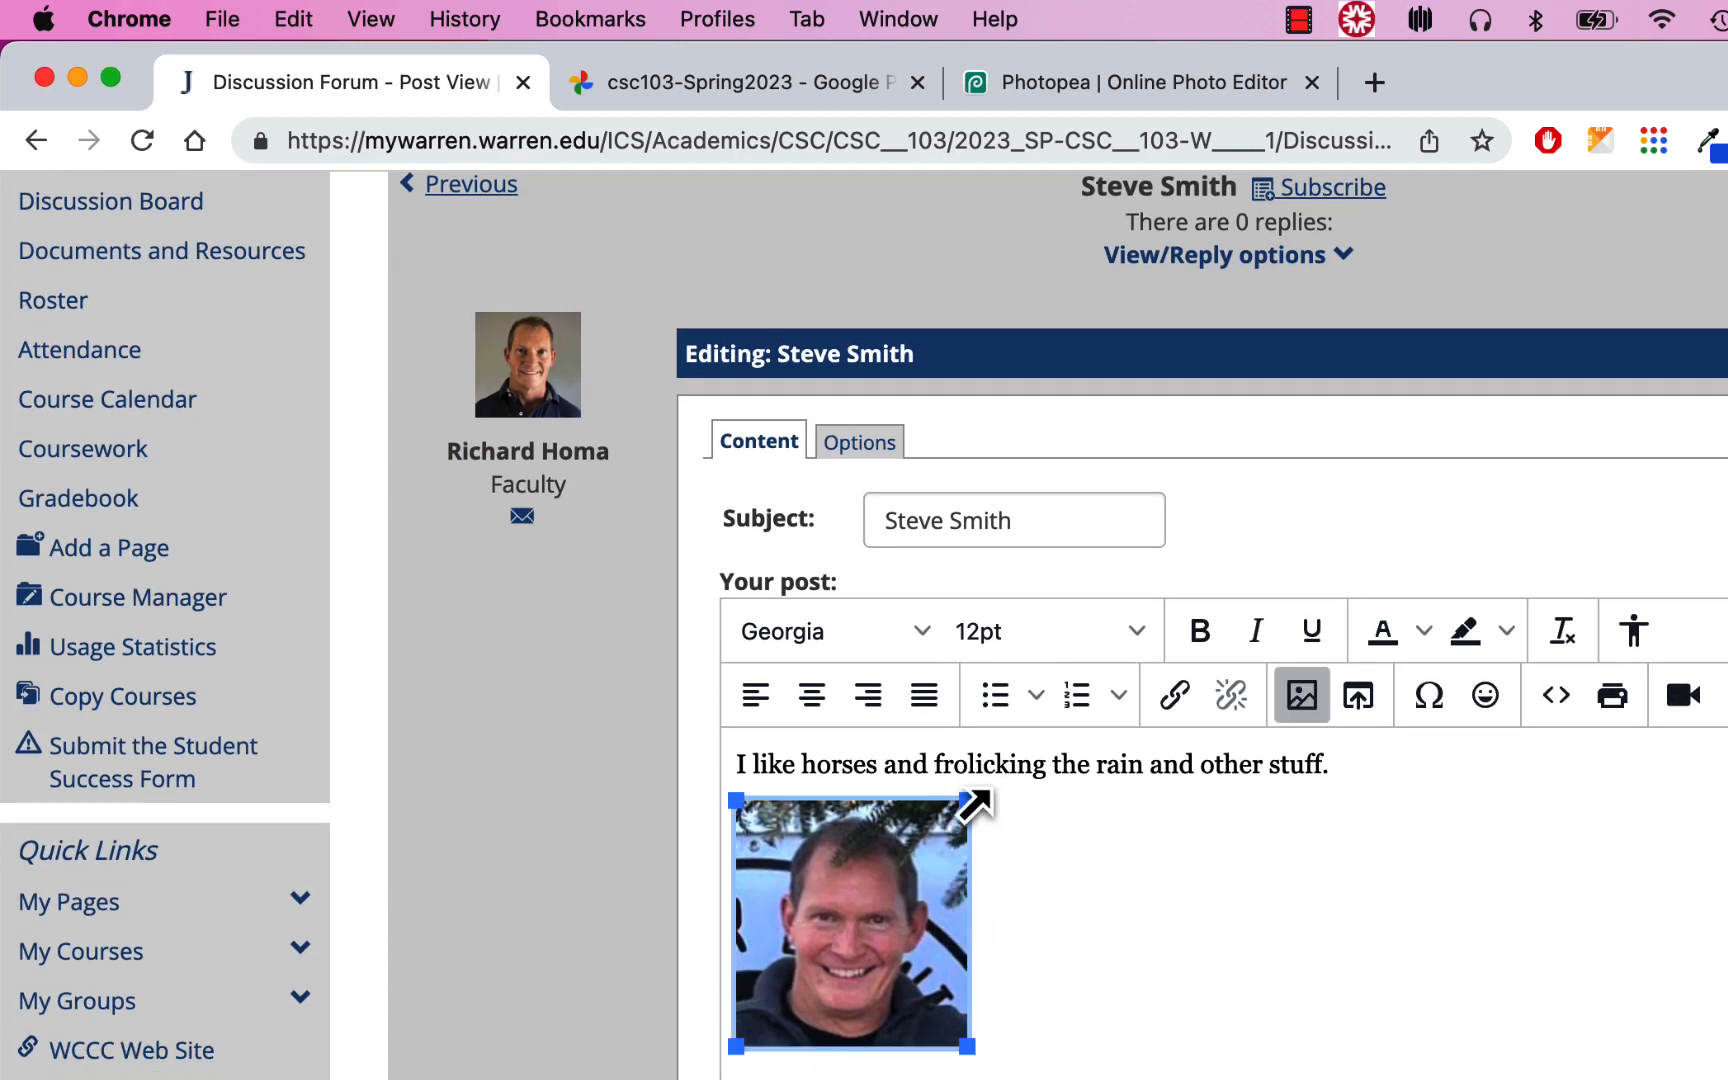
drag(967, 801, 942, 836)
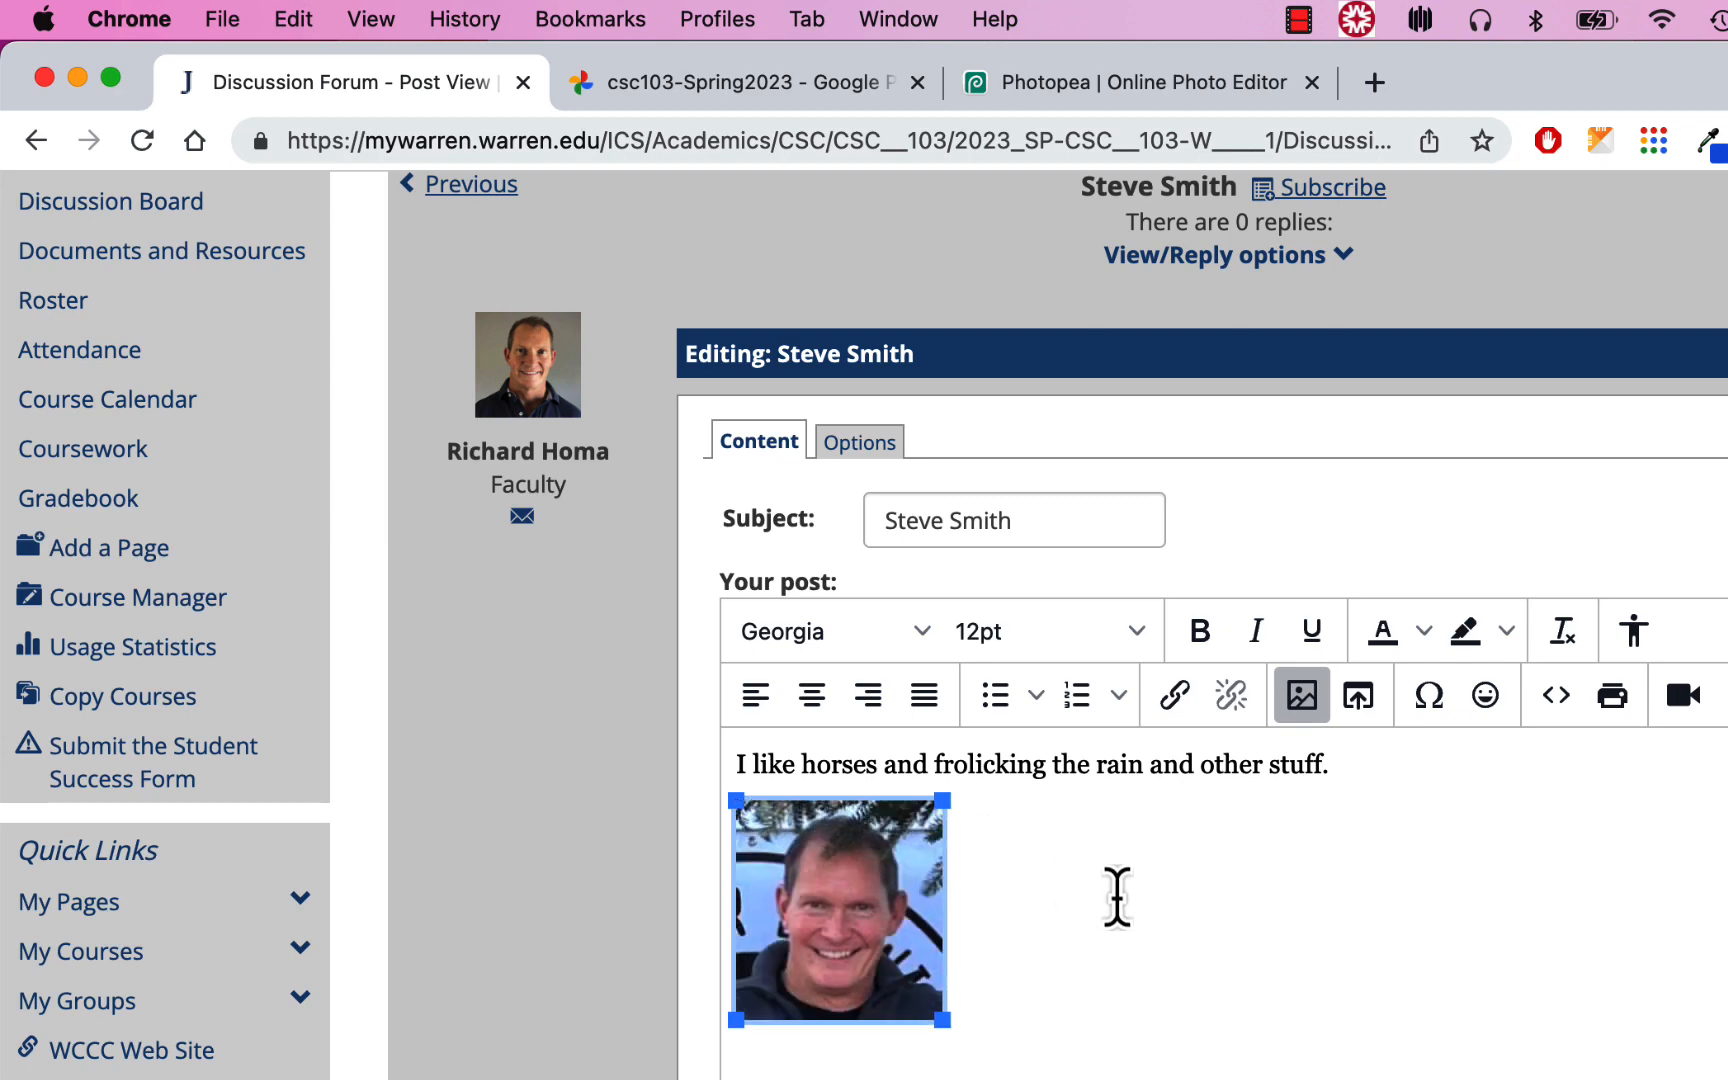
- Deselect the resized picture, submit the edited introduction post and view the picture in the published post
click(1115, 895)
scroll(1117, 898, down, 2)
scroll(1117, 898, down, 3)
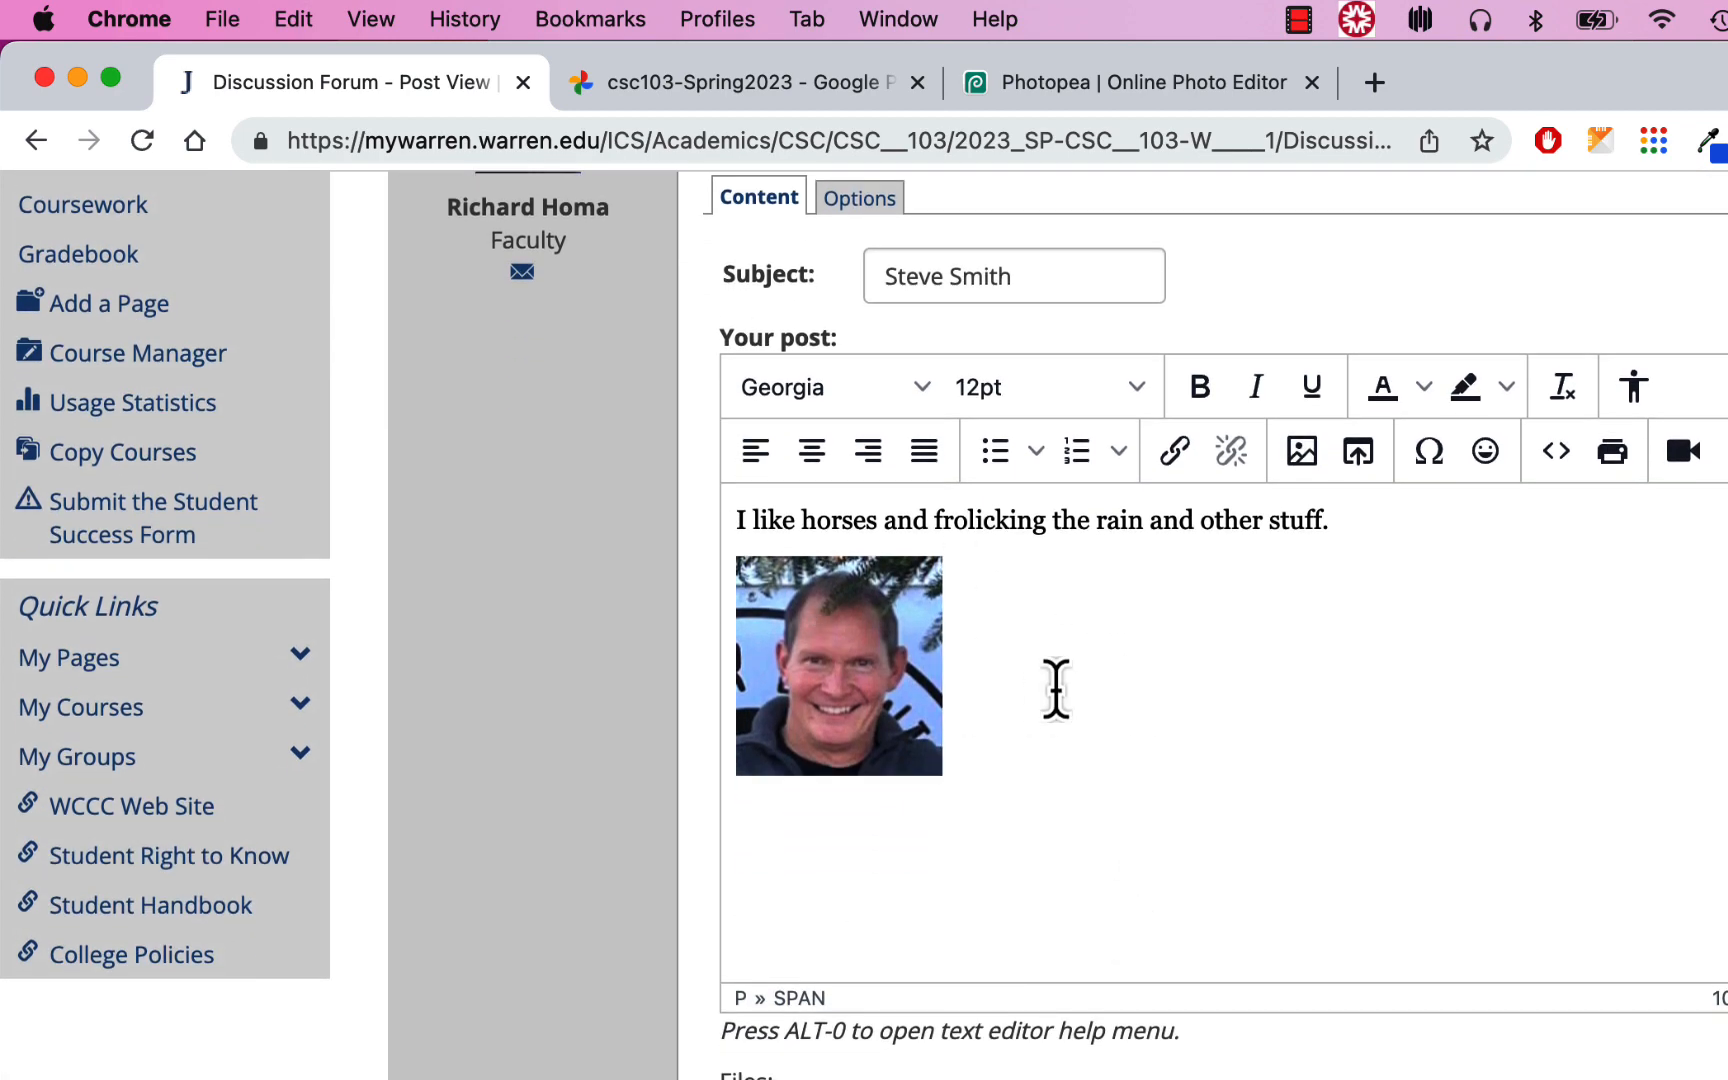
scroll(1226, 697, down, 2)
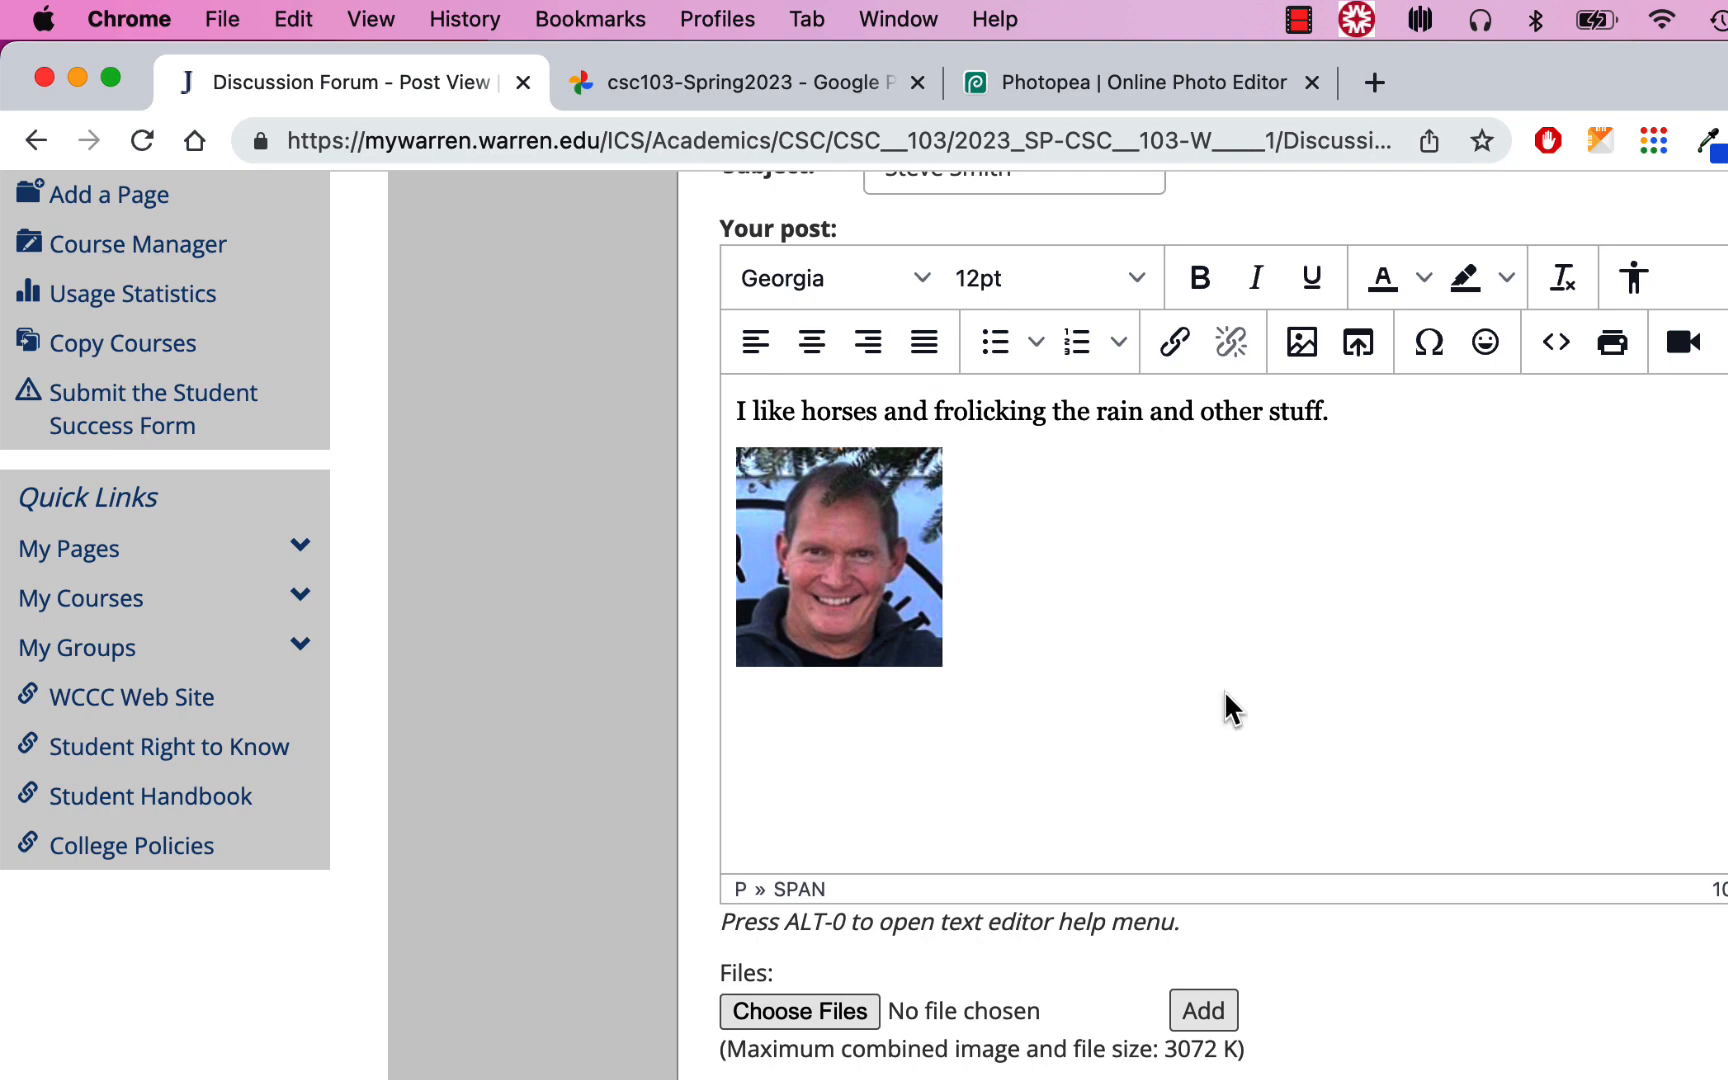
scroll(1226, 700, down, 4)
click(894, 1008)
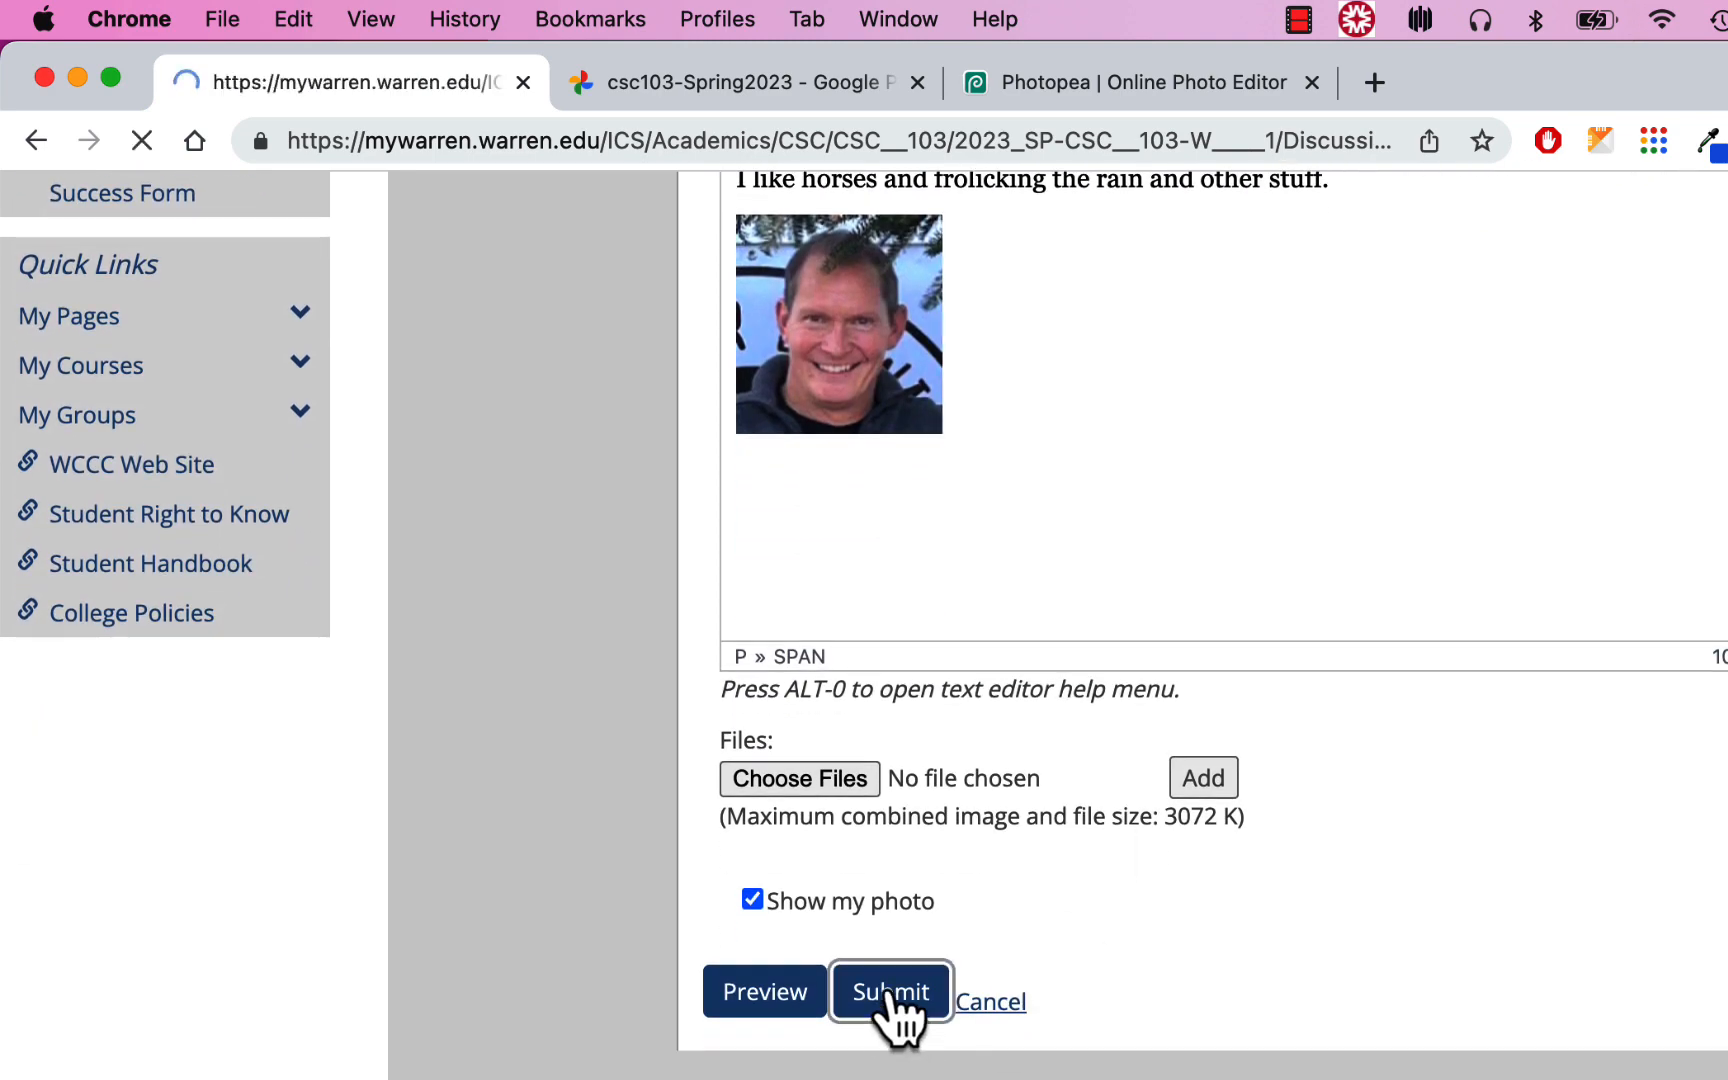
scroll(1125, 645, down, 4)
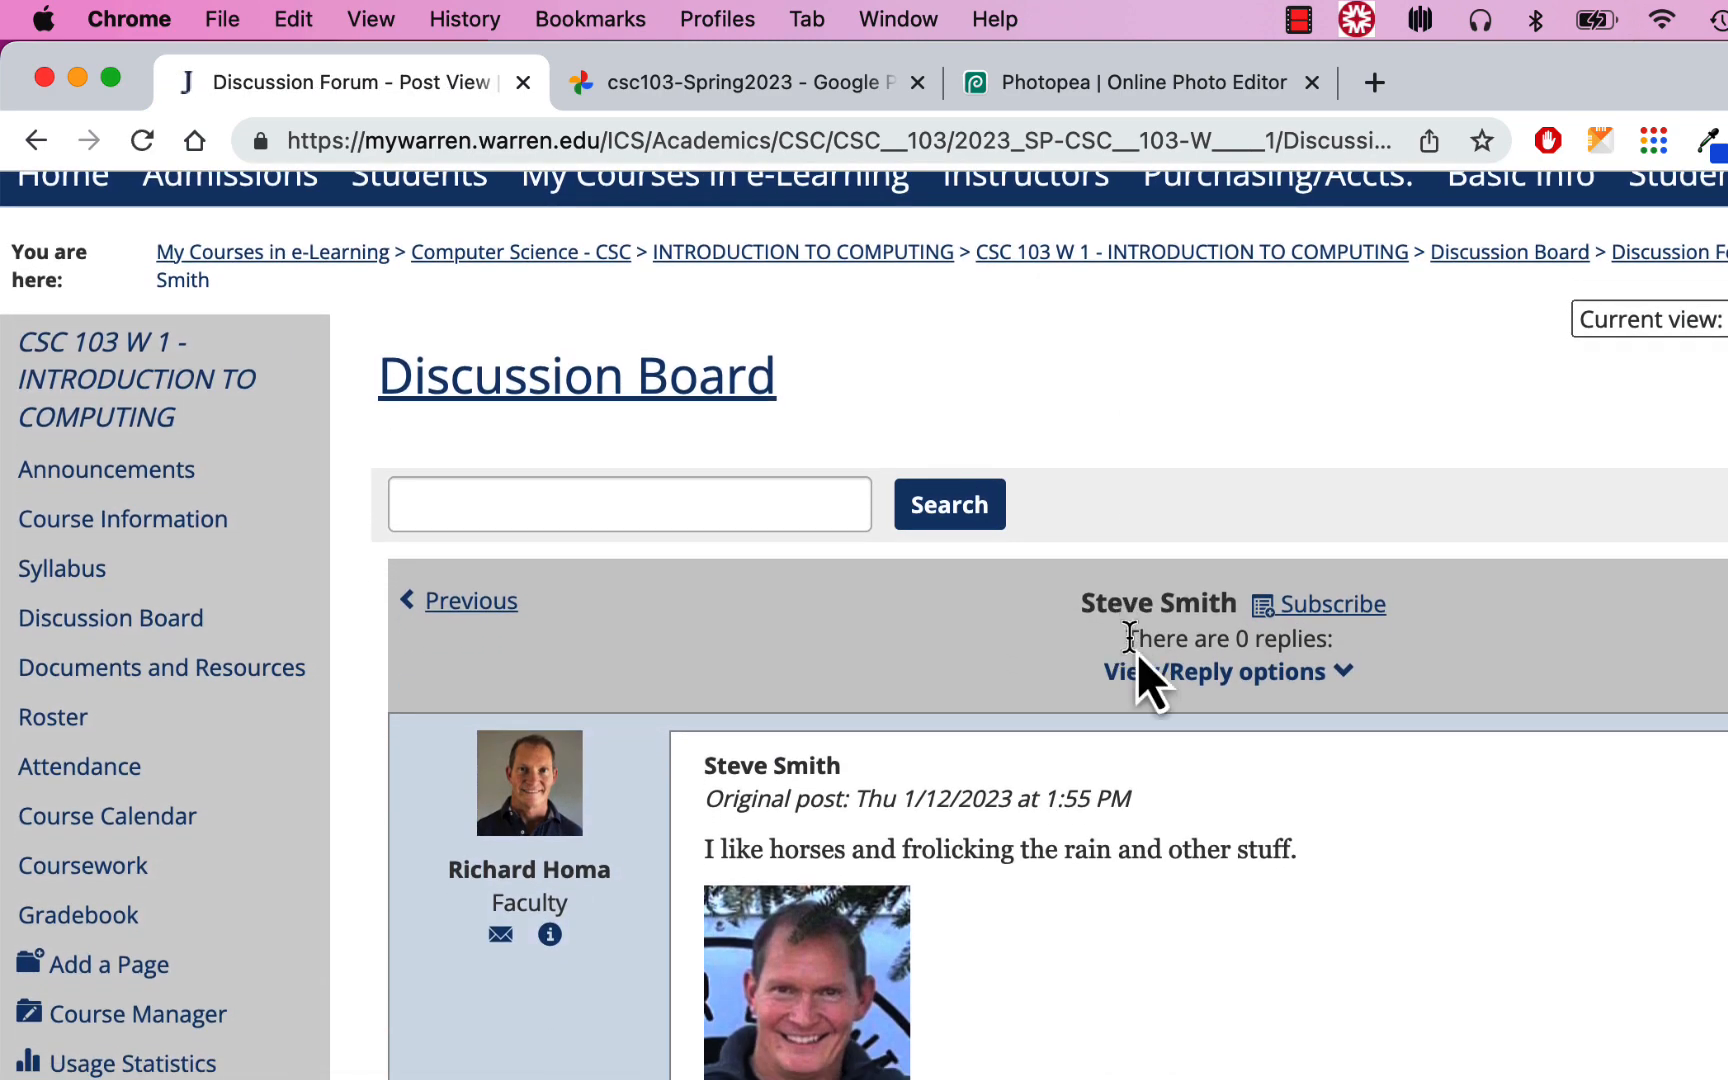